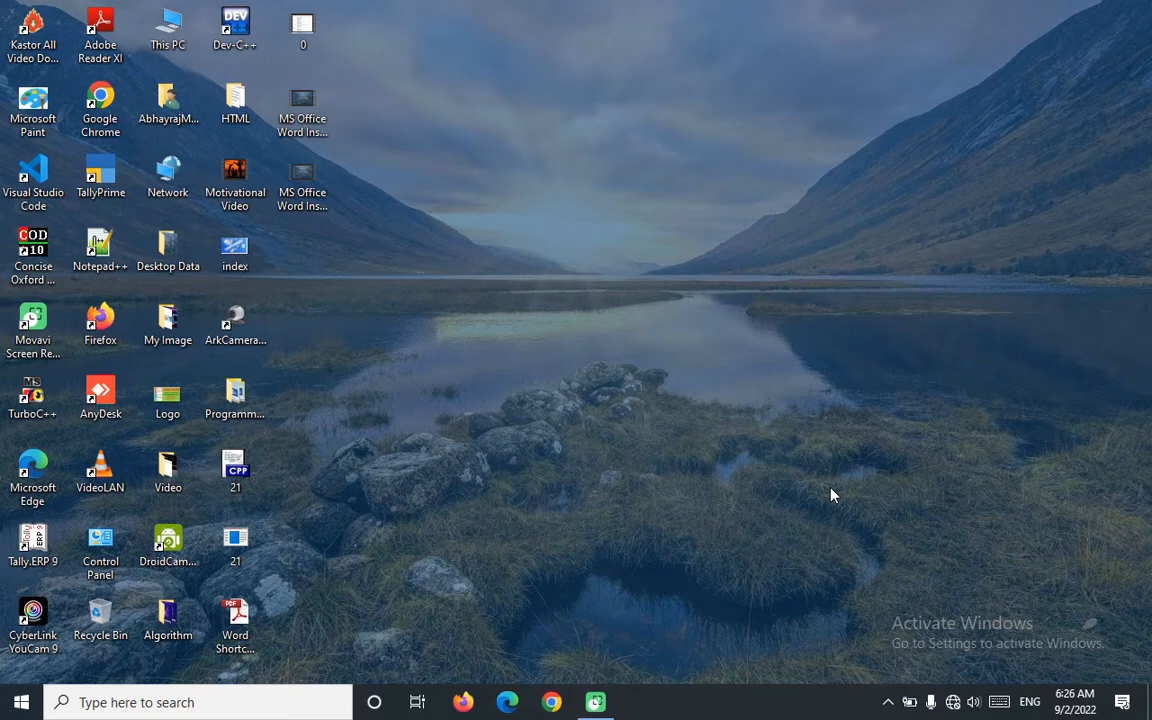
- Launch Microsoft Word with the Run command winword
key(super+r)
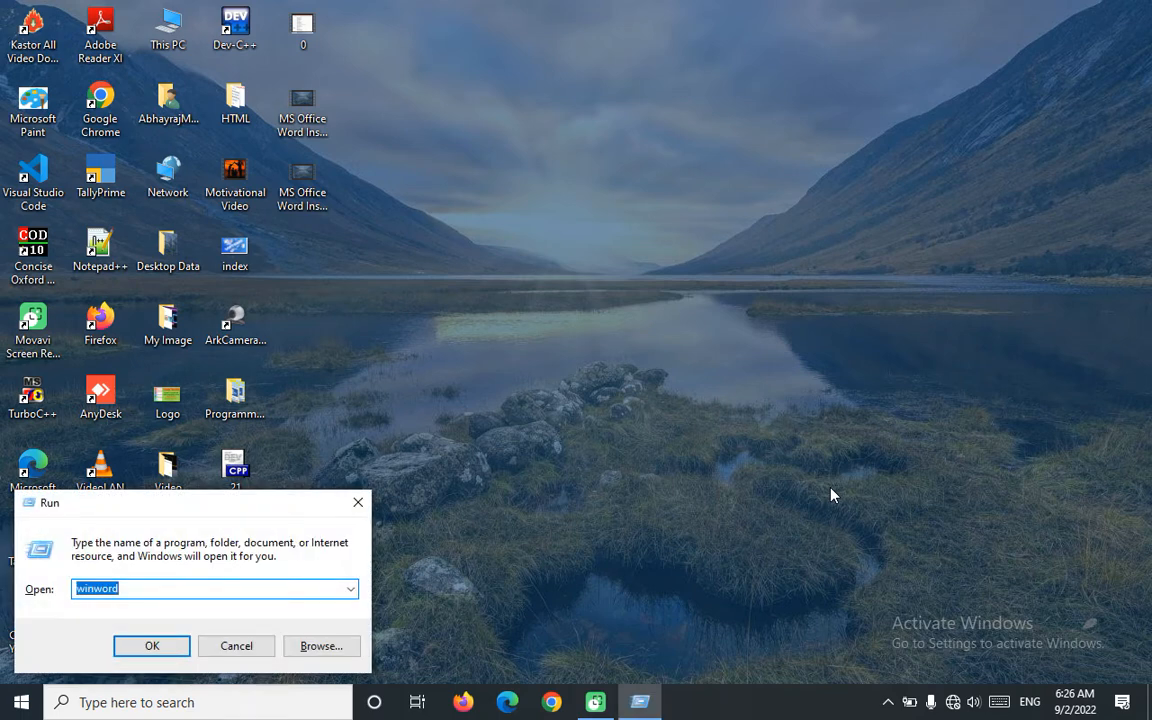
text(winword)
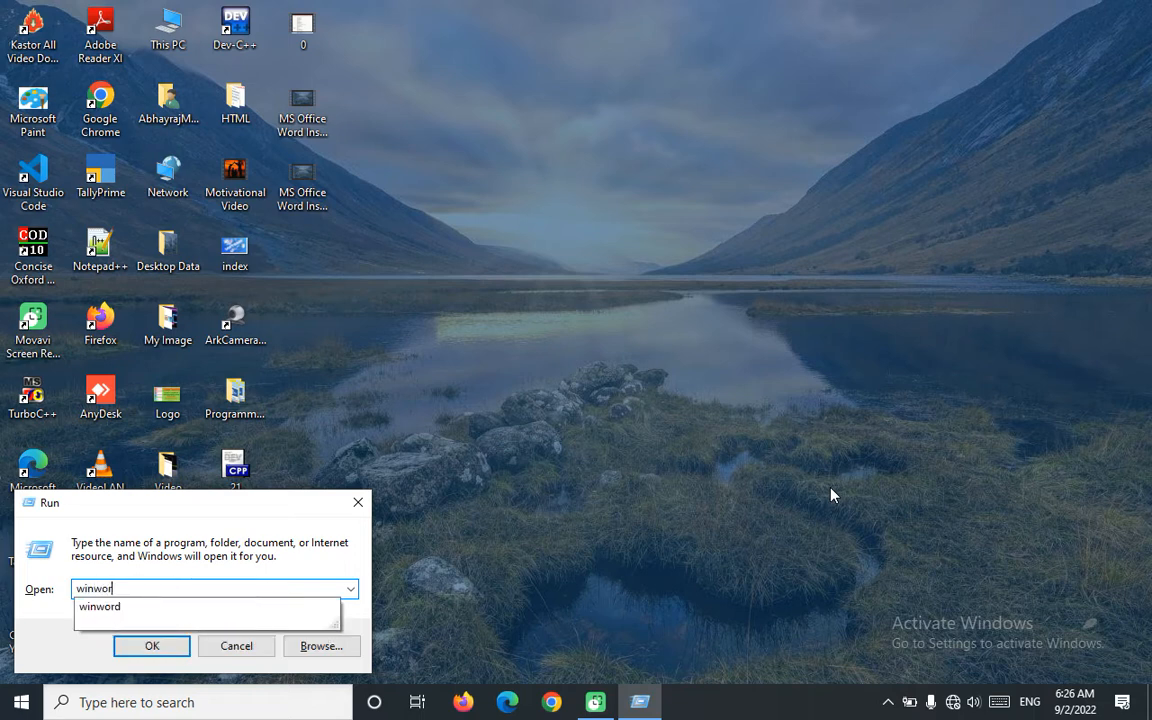
key(Return)
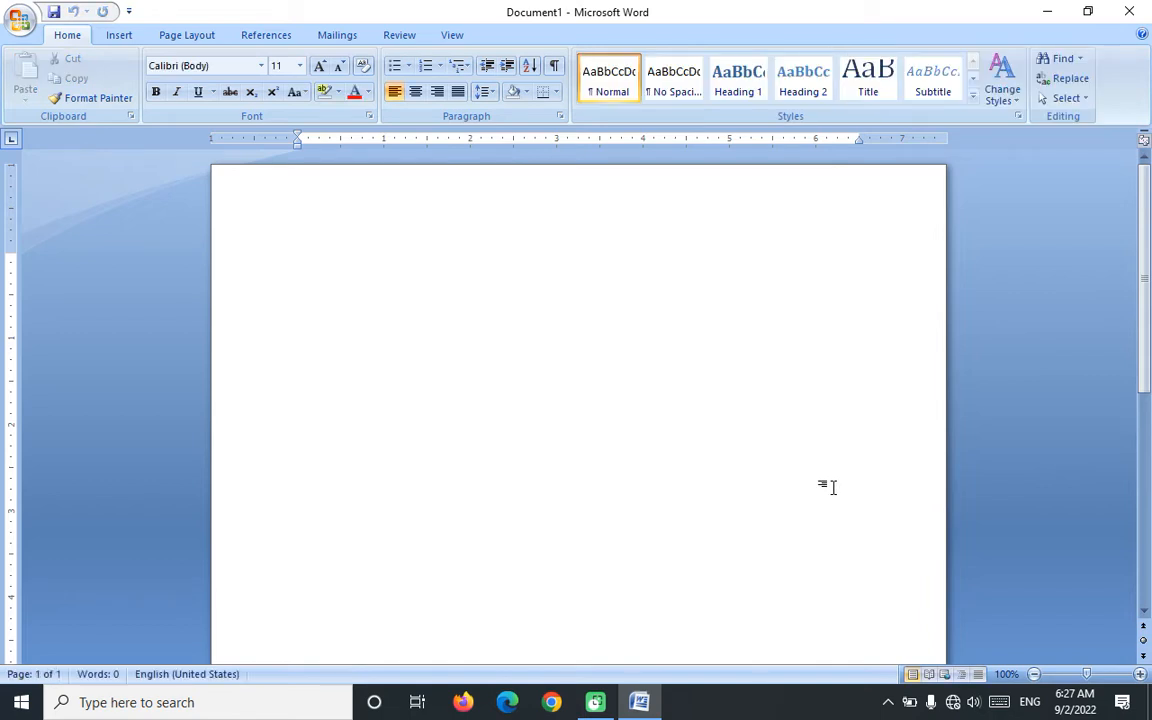
- Insert the built-in Alphabet cover page and place the cursor at the very start of its background lettering
click(121, 38)
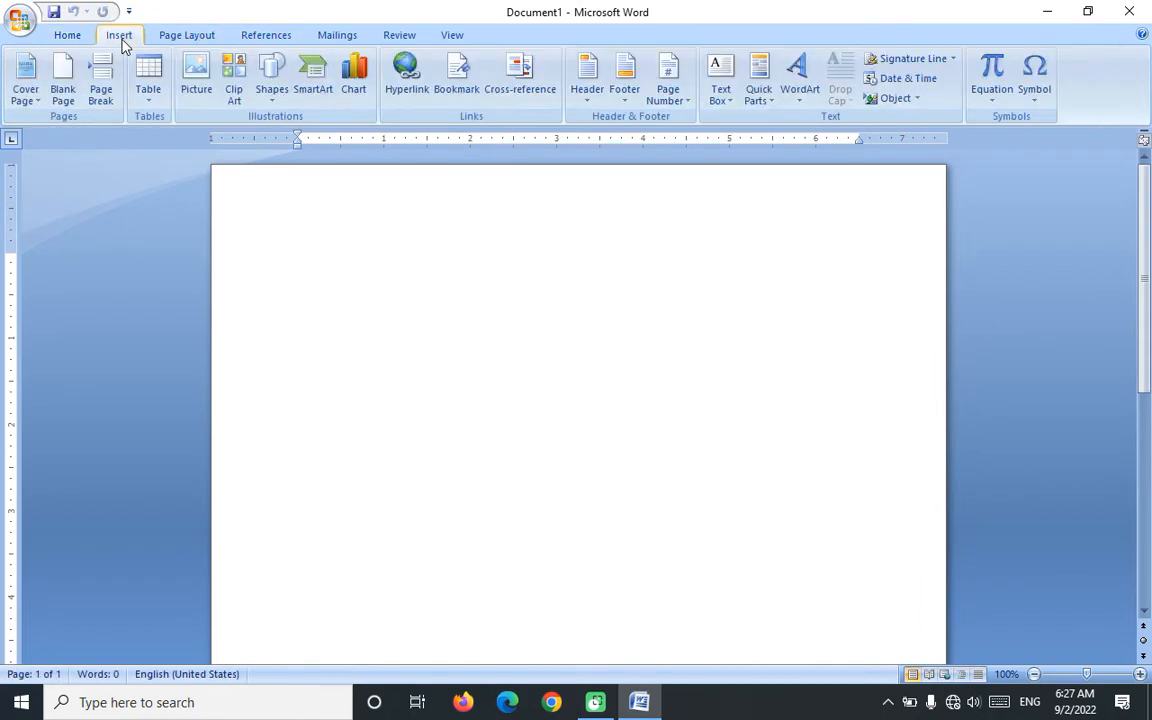
click(24, 88)
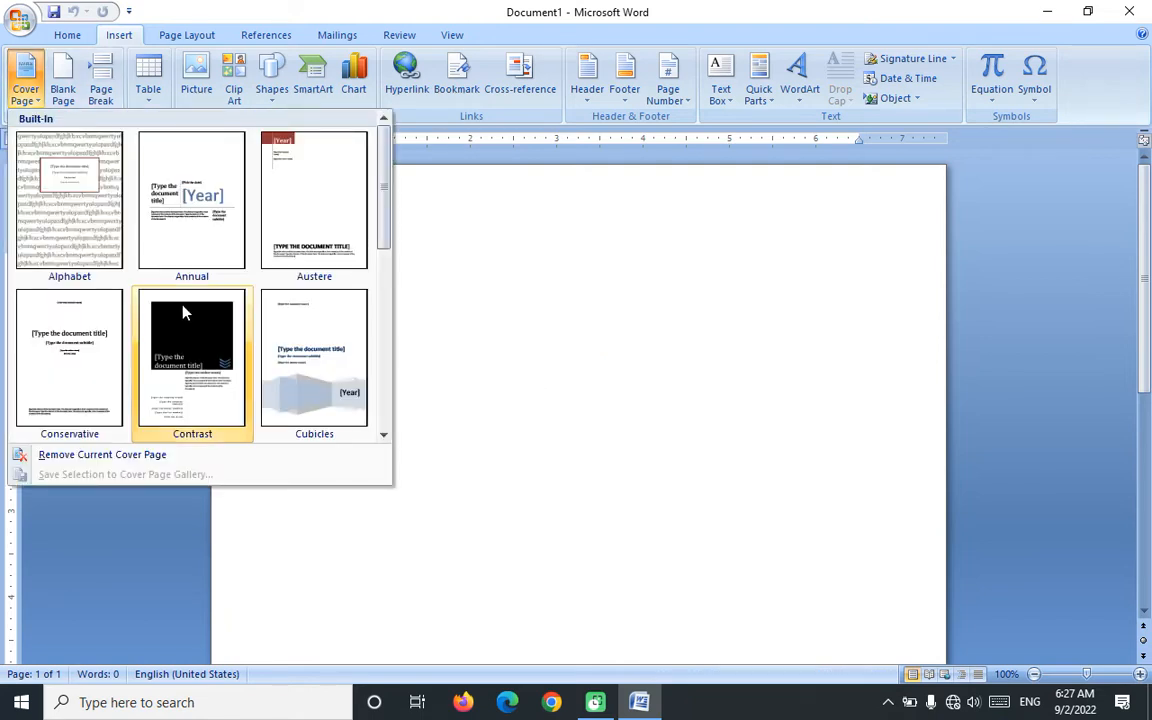
click(75, 200)
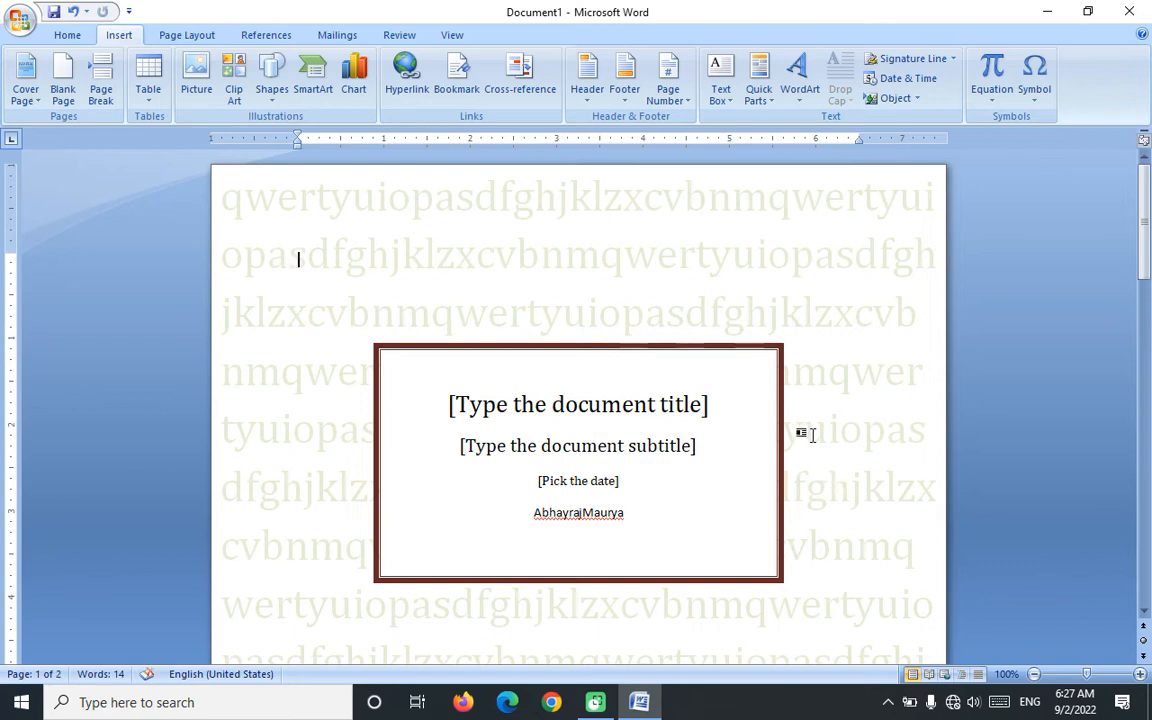
click(190, 34)
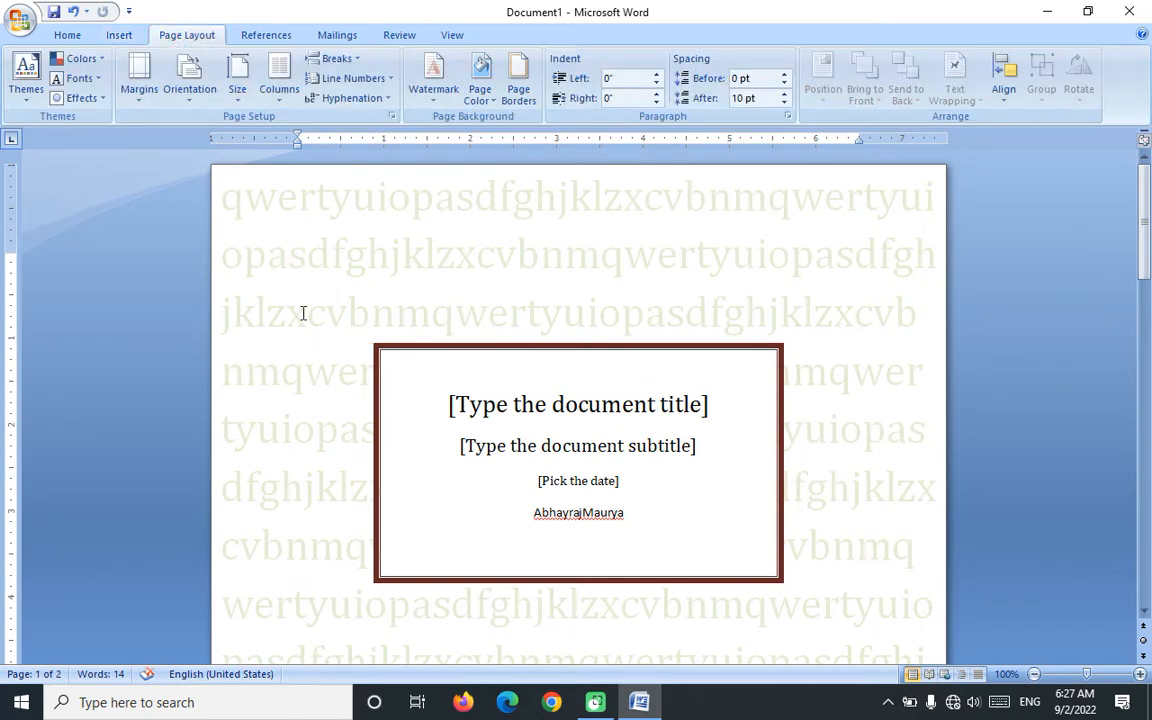
click(230, 200)
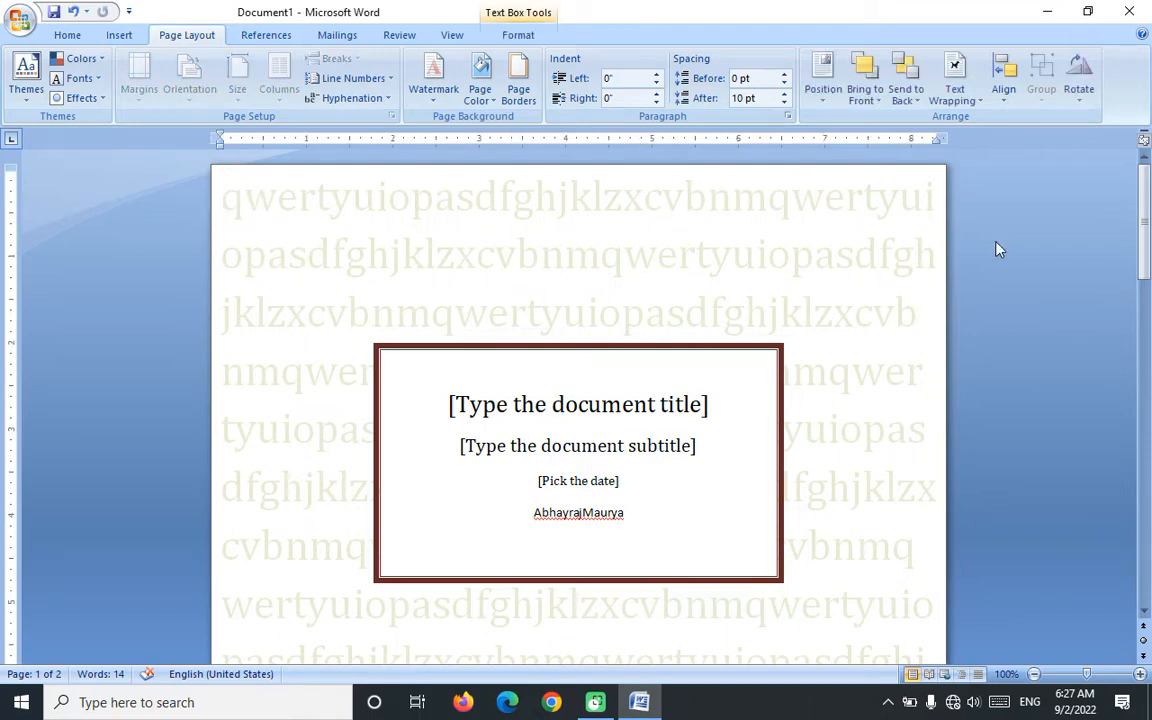
text(gscomp)
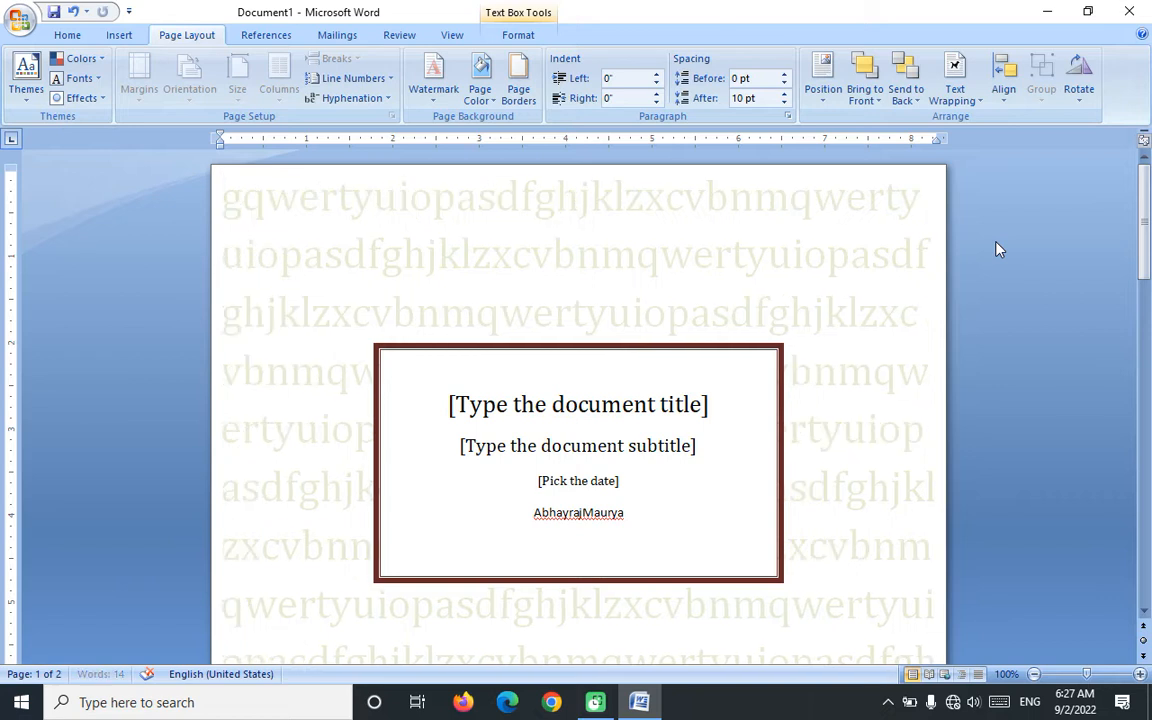
text(uter)
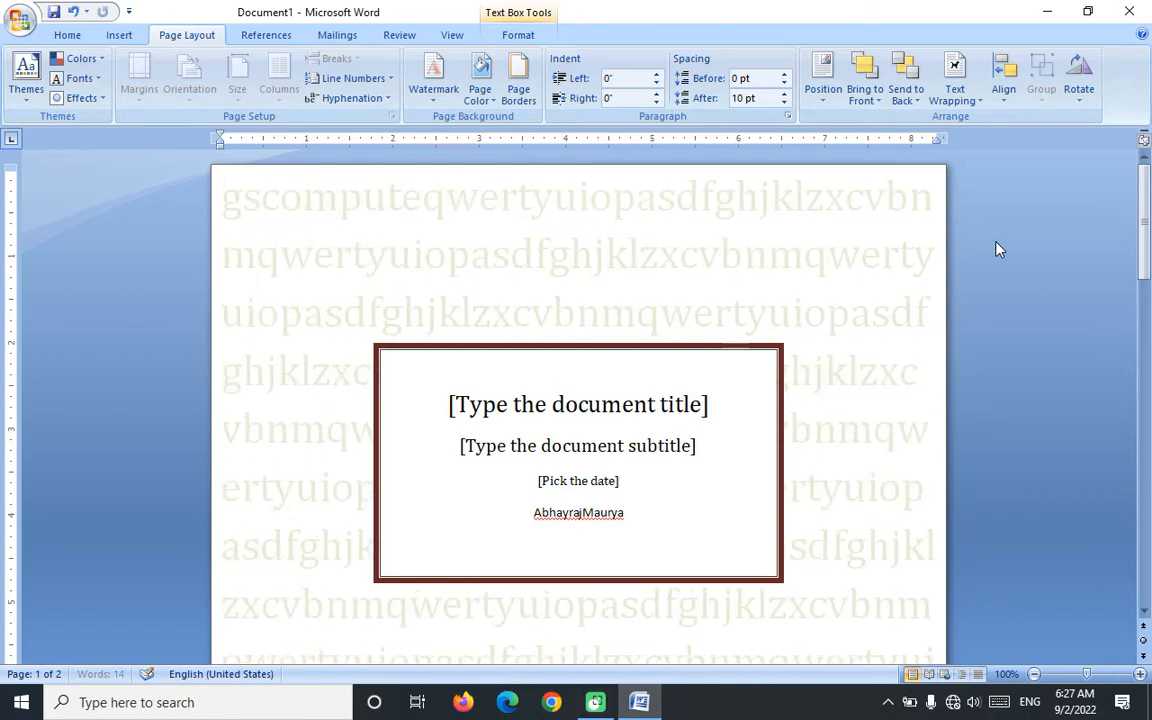
key(BackSpace)
key(BackSpace)
key(BackSpace)
key(BackSpace)
key(BackSpace)
key(BackSpace)
key(BackSpace)
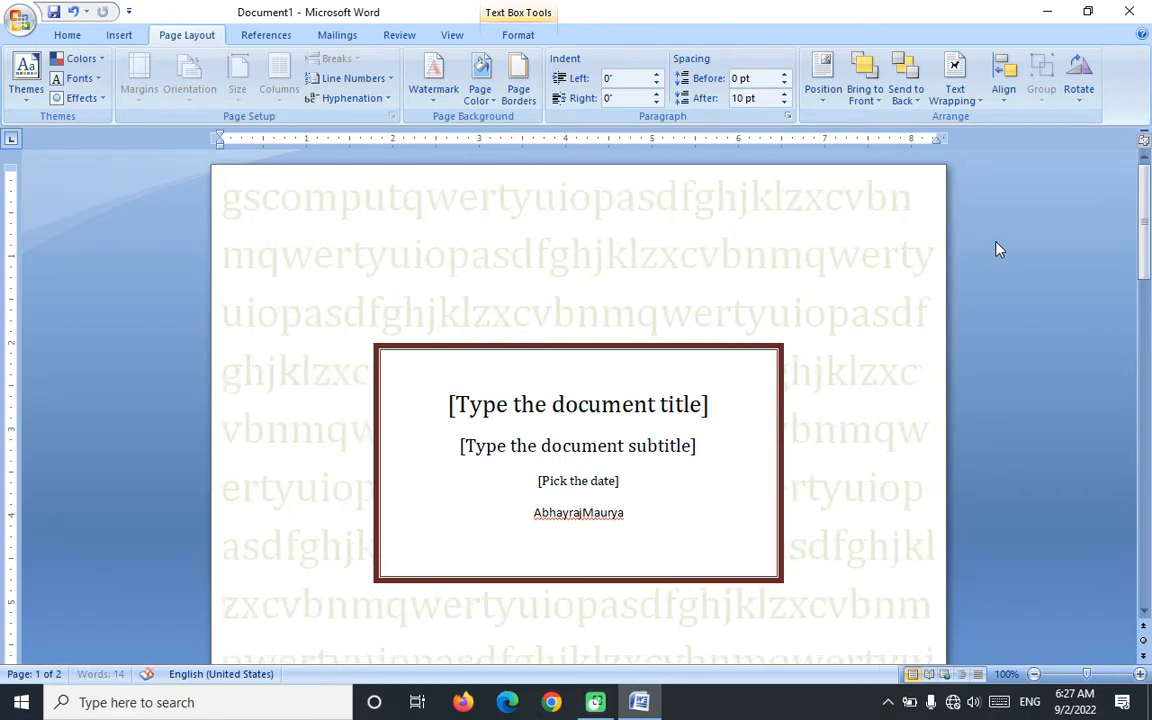
key(BackSpace)
key(BackSpace)
key(BackSpace)
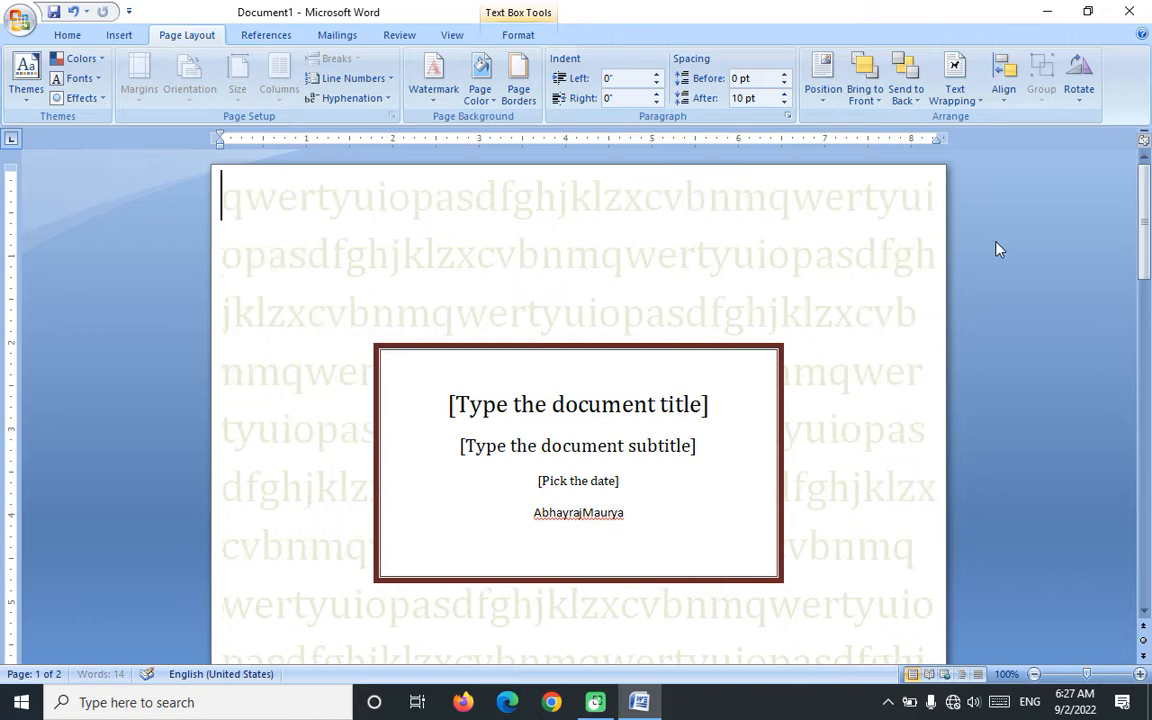
- Enter GSCOMPUTERTRAININGINSTITUTEGS in capitals at the start of the cover page's background lettering, filling its first line
text(GSCOMPUT)
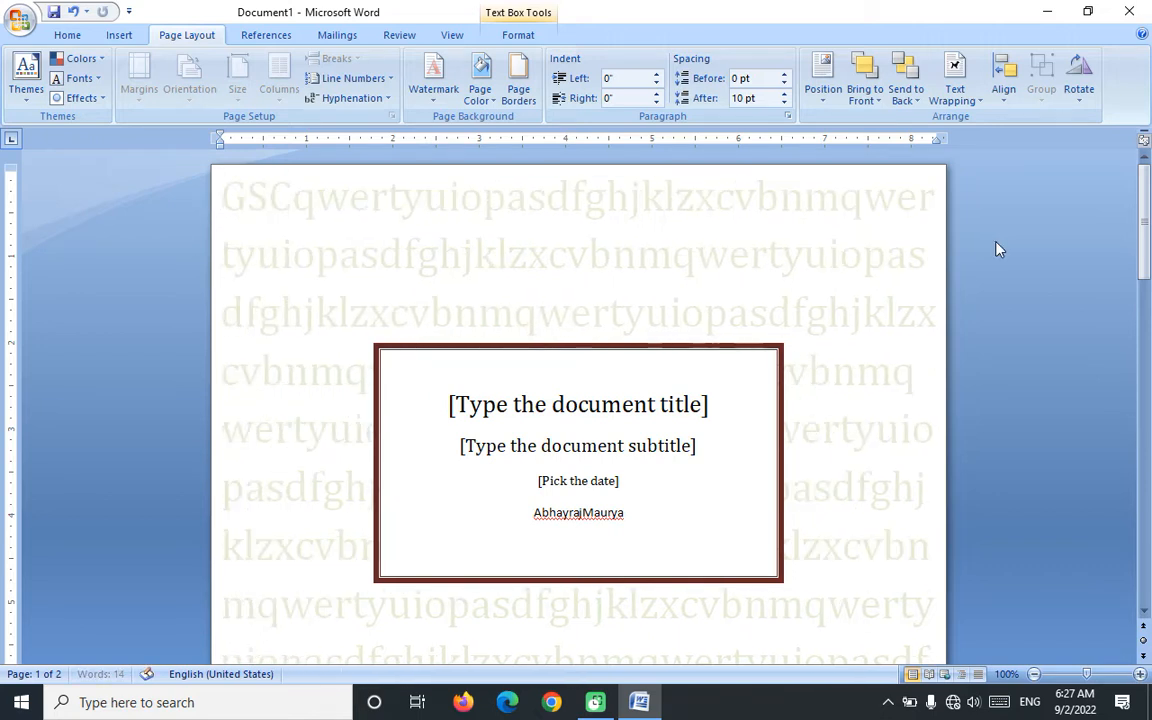
text(ERTRAINI)
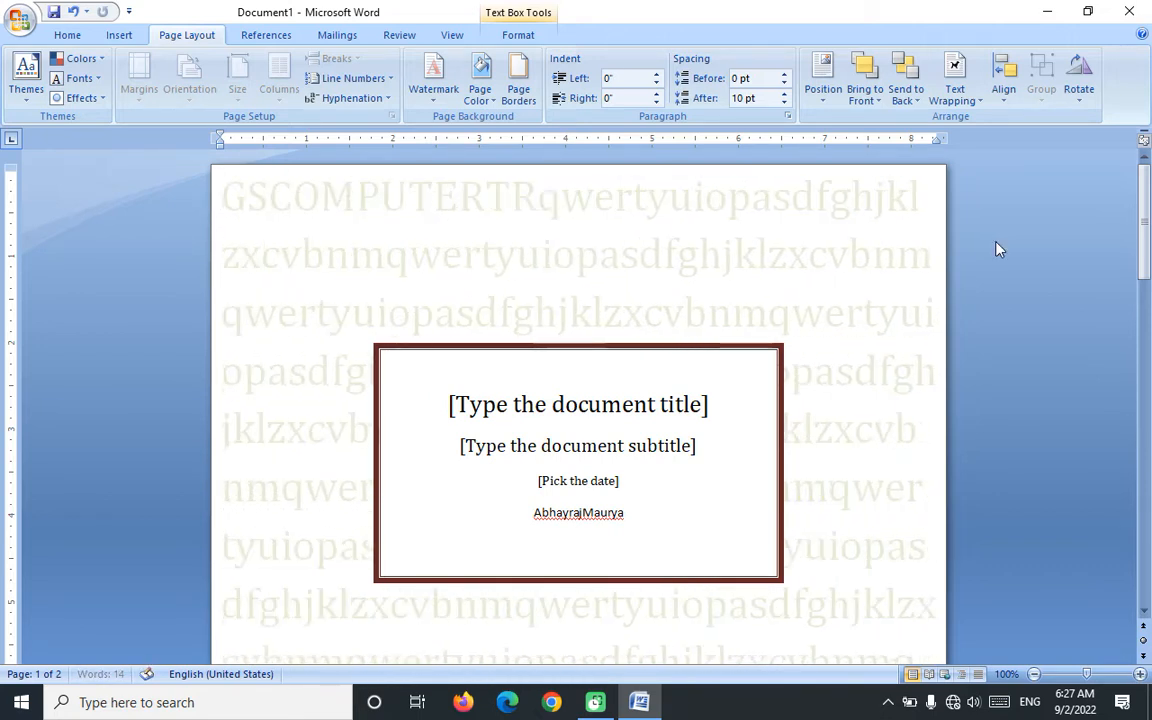
text(NGINSTI)
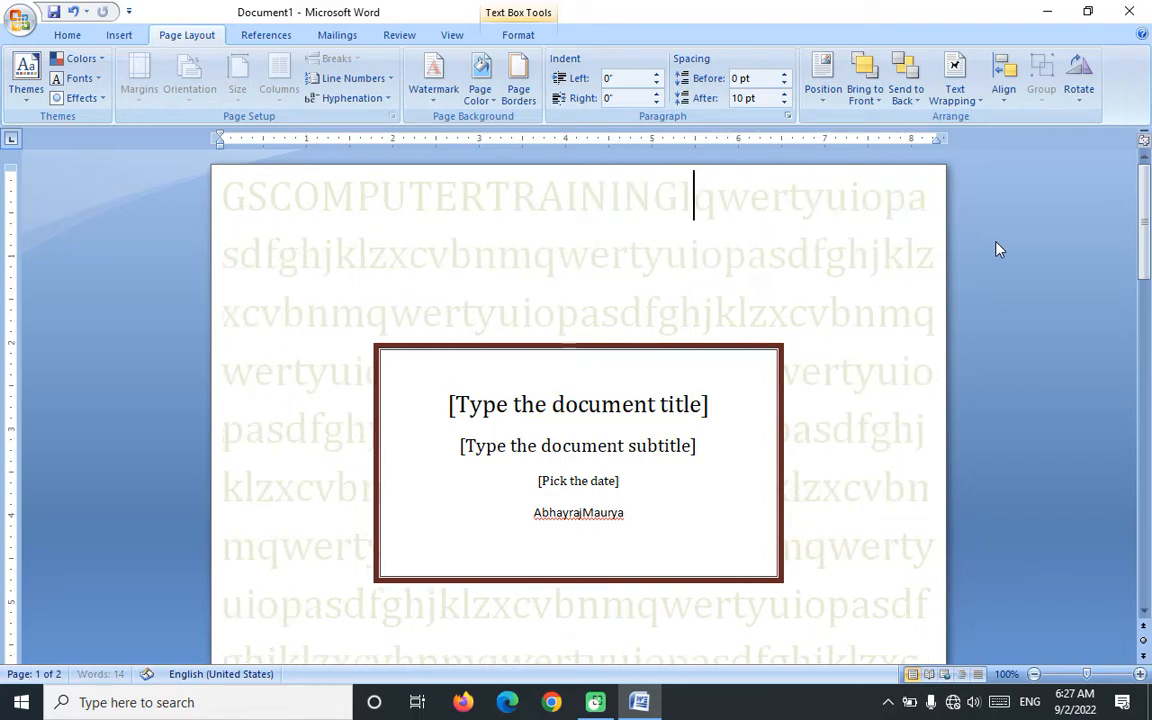
text(TUTE)
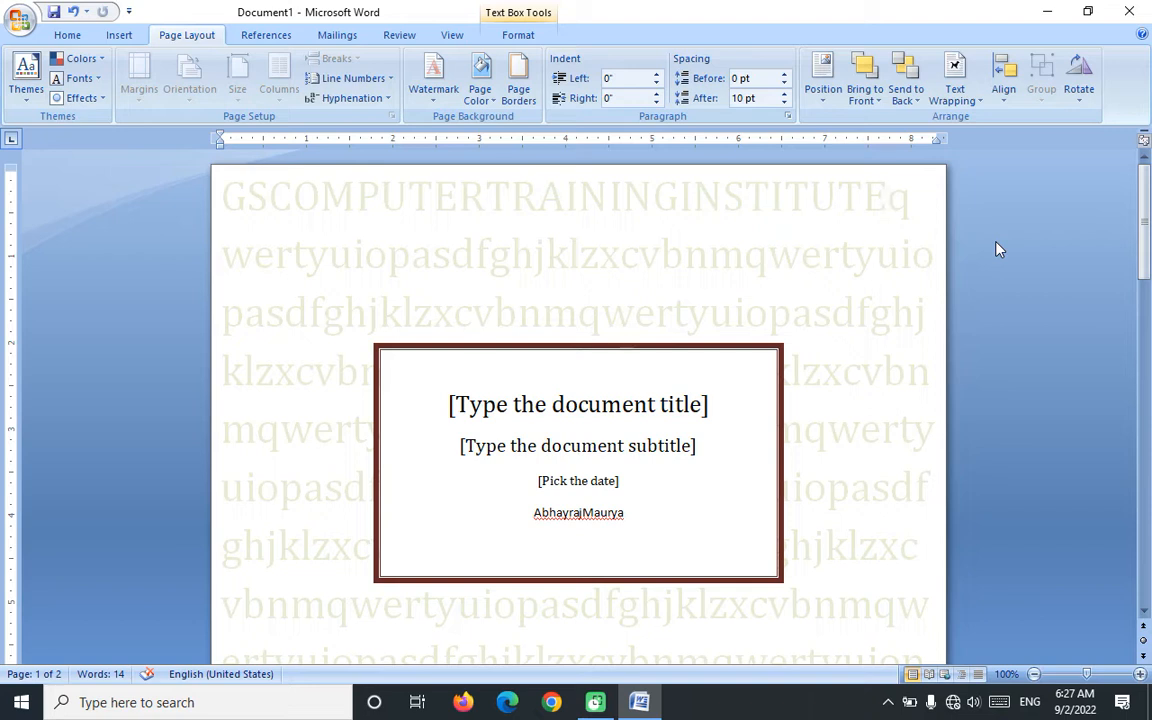
text(GS)
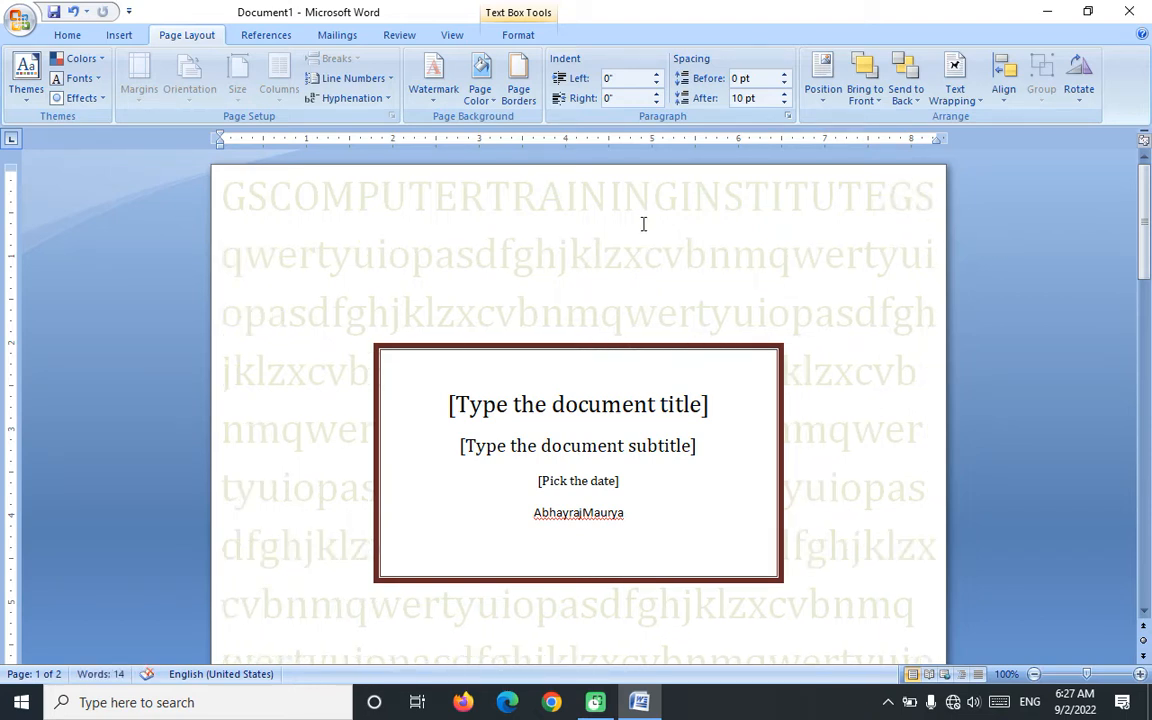
- Copy the GSCOMPUTERTRAININGINSTITUTEGS line and paste it repeatedly at the start of the background lettering until it fills the cover page
drag(219, 199, 950, 213)
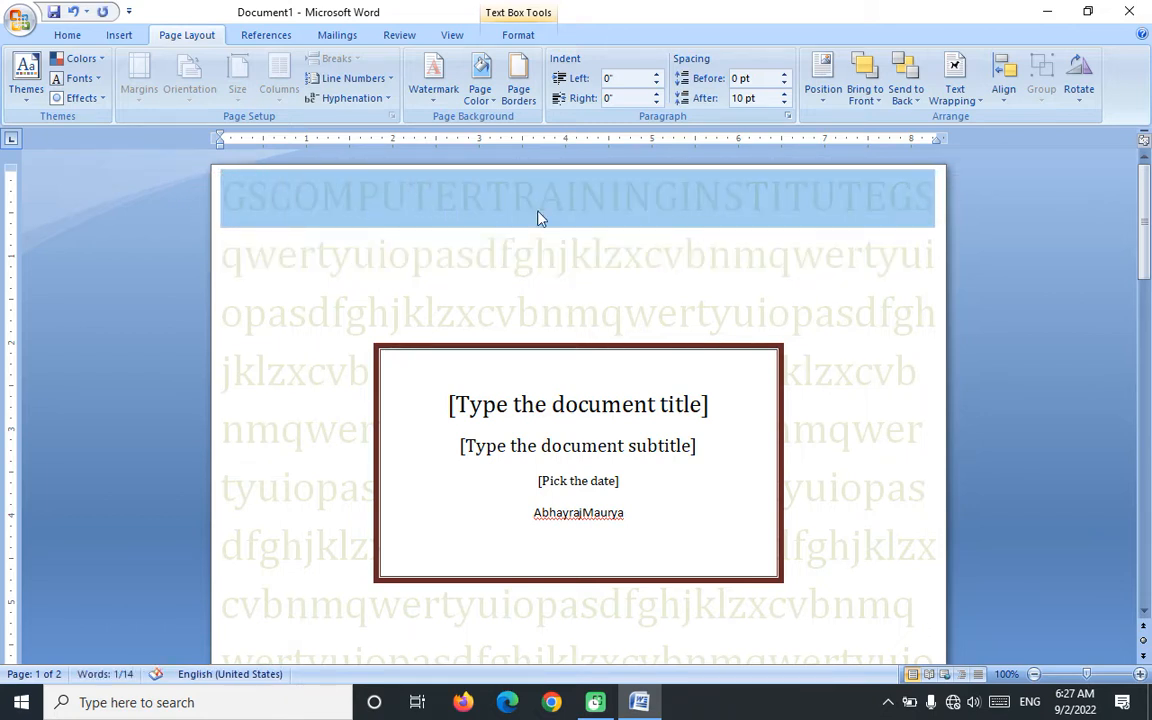
click(224, 196)
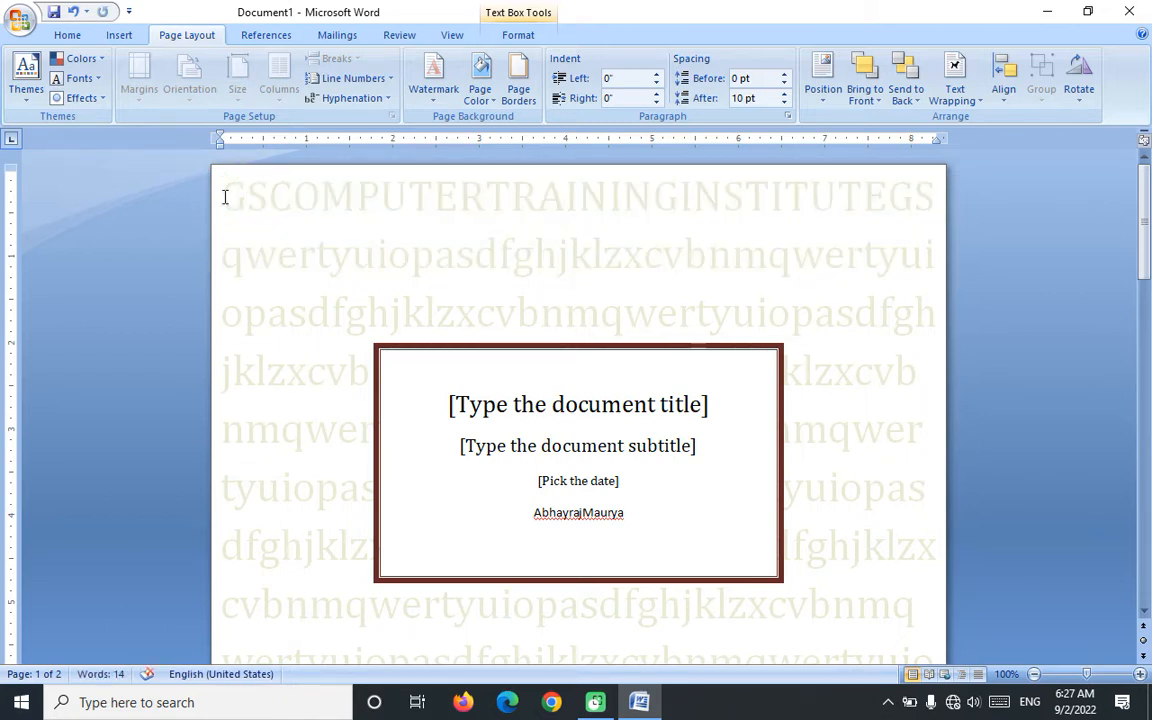
key(ctrl+v)
key(ctrl+v)
key(ctrl+v)
key(ctrl+v)
key(ctrl+v)
key(ctrl+v)
key(ctrl+v)
key(ctrl+v)
key(ctrl+v)
key(ctrl+v)
key(ctrl+v)
key(ctrl+v)
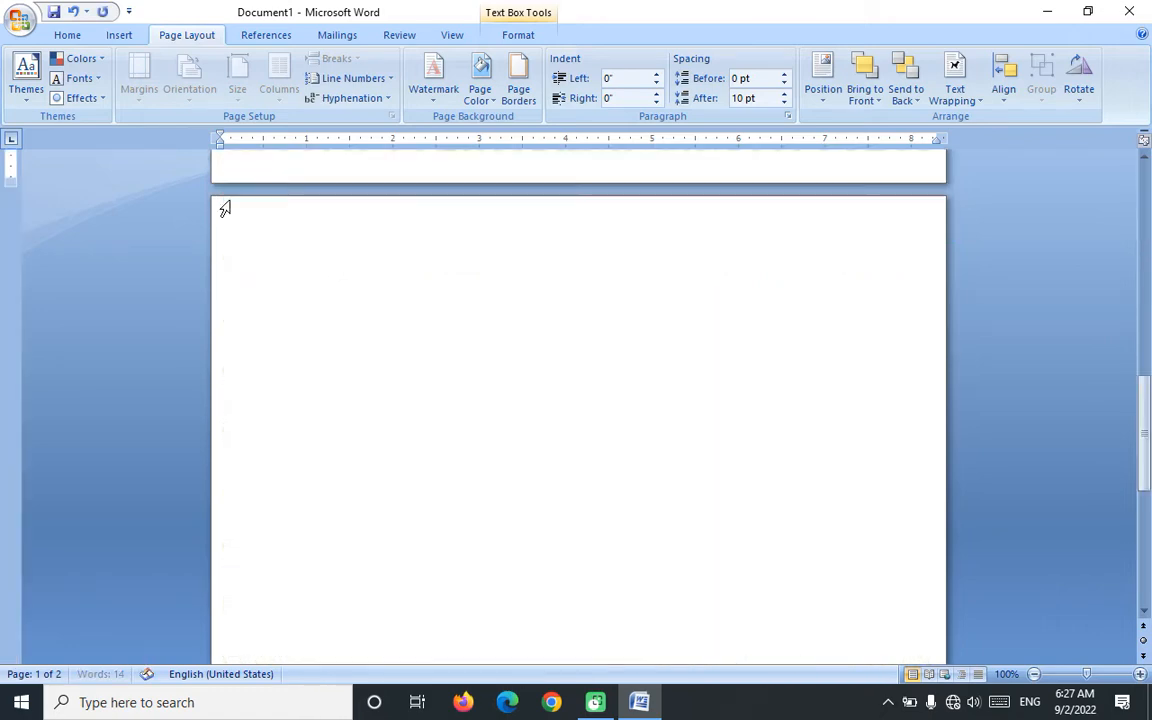
scroll(338, 240, up, 10)
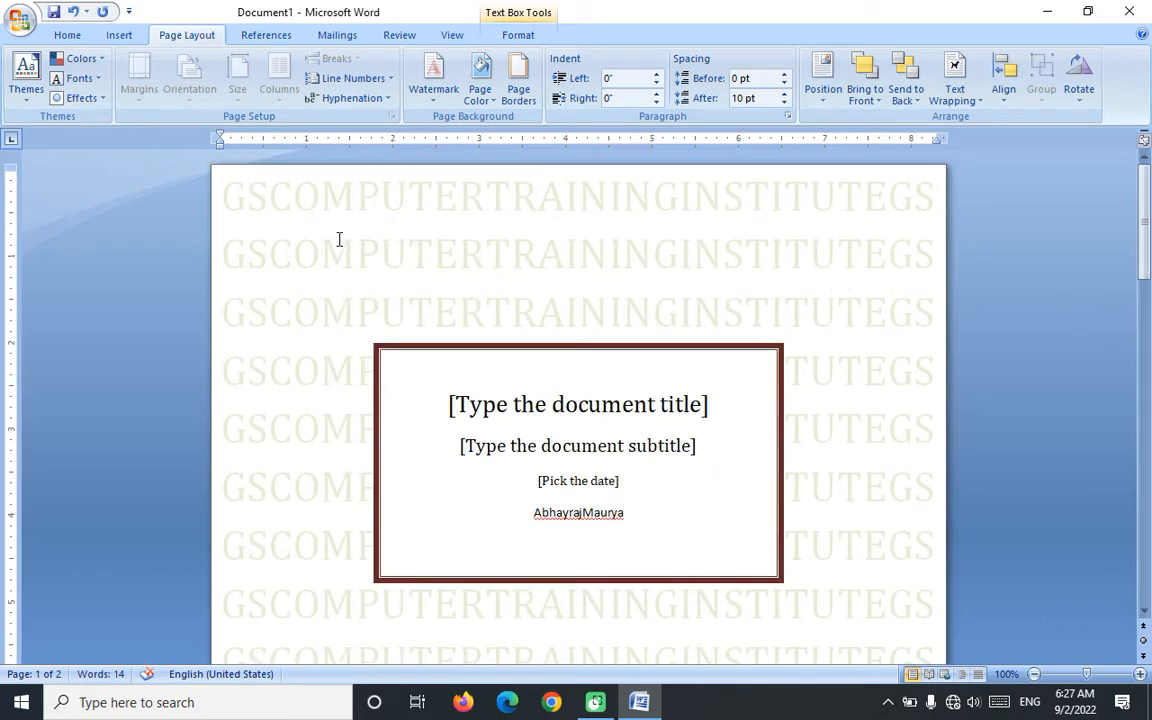
- Format all of the cover page's background lettering in Blackadder ITC at size 18
key(ctrl+a)
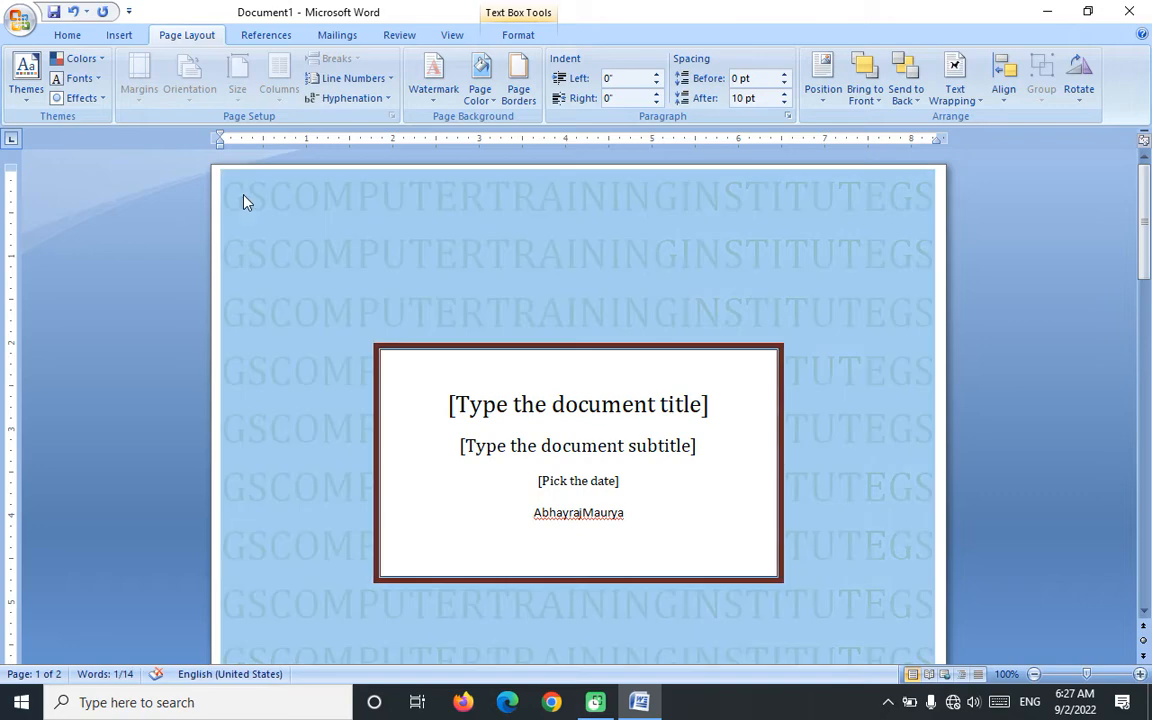
click(68, 36)
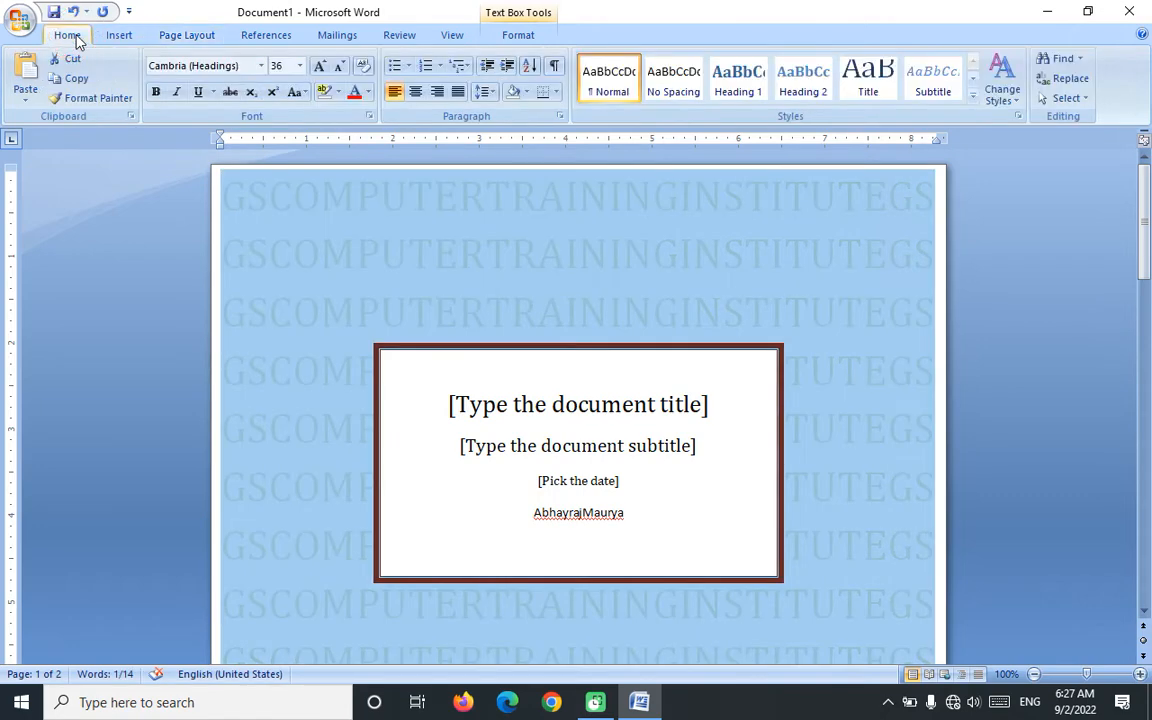
click(260, 66)
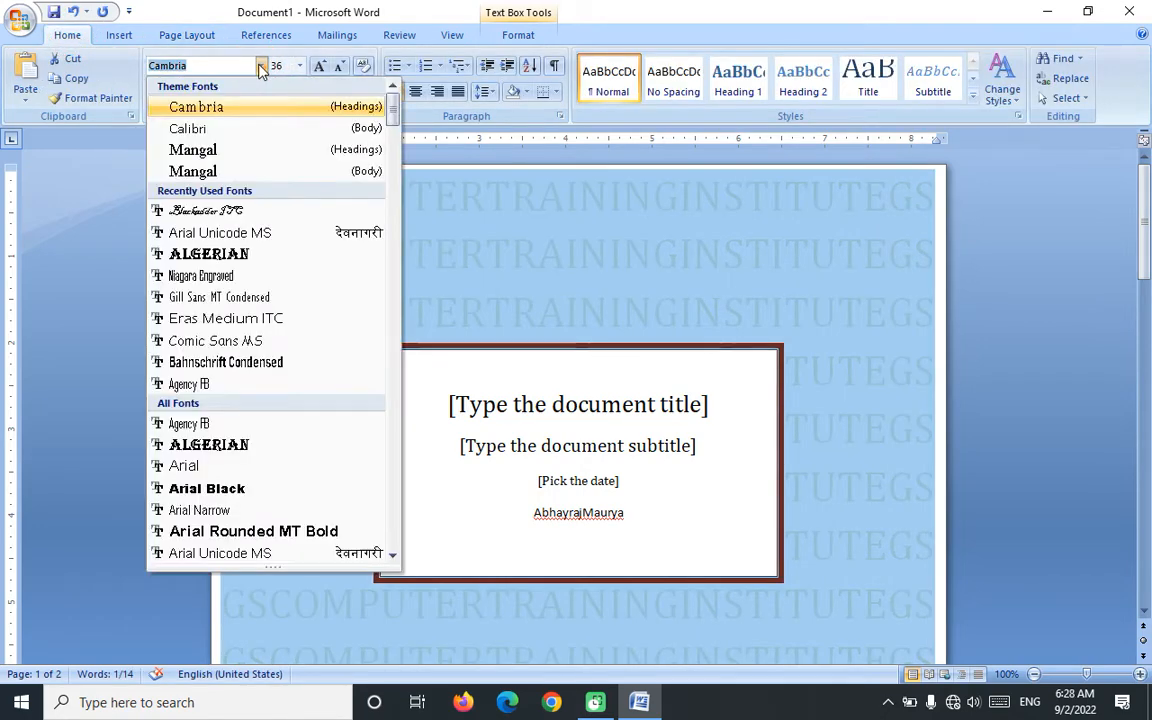
click(255, 212)
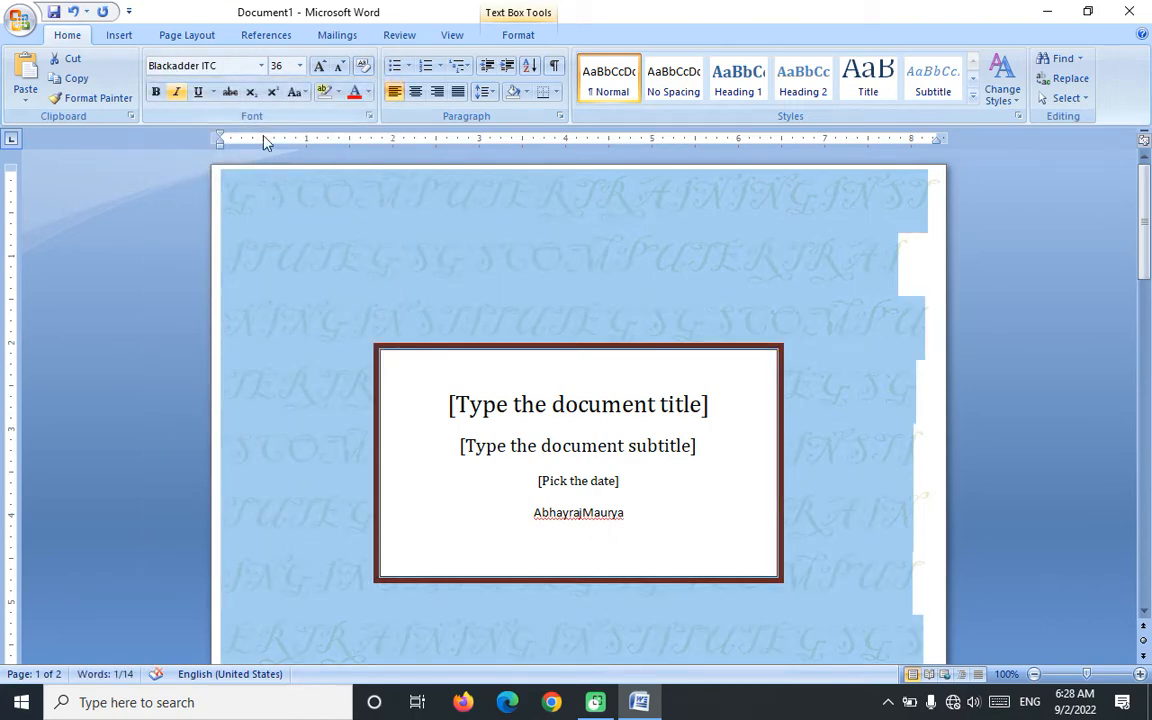
click(300, 67)
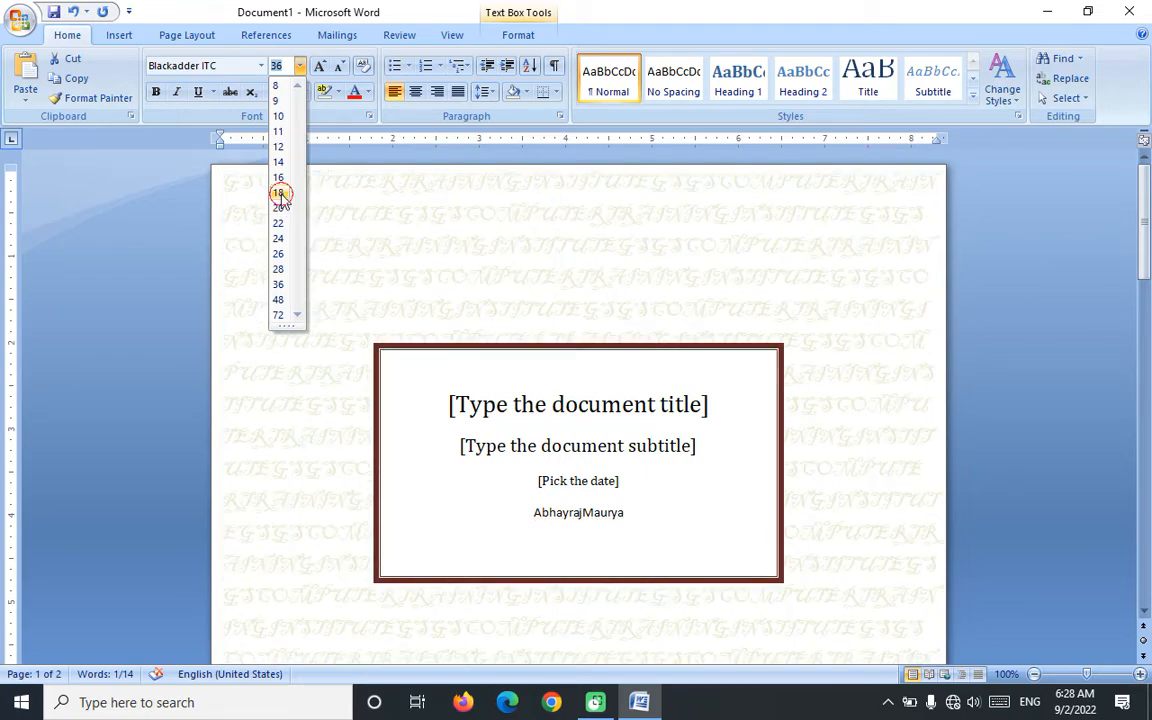
click(279, 193)
click(557, 289)
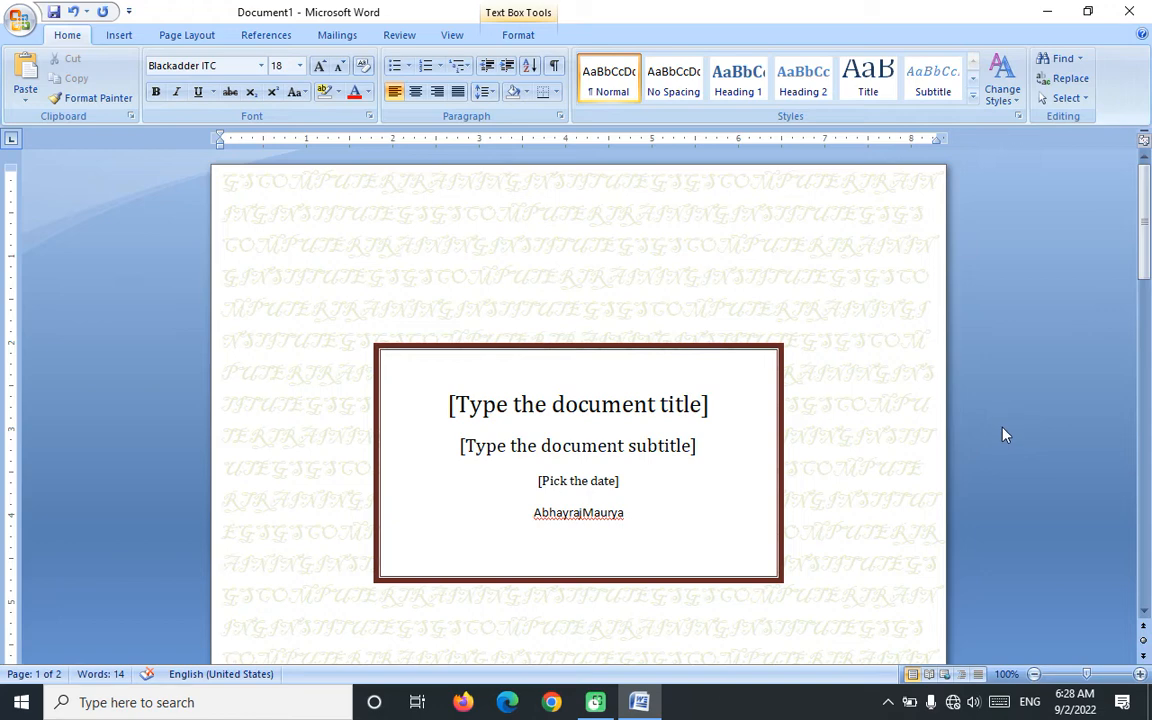
- Enter My Education as the cover page's title and Graduation as its subtitle
click(645, 406)
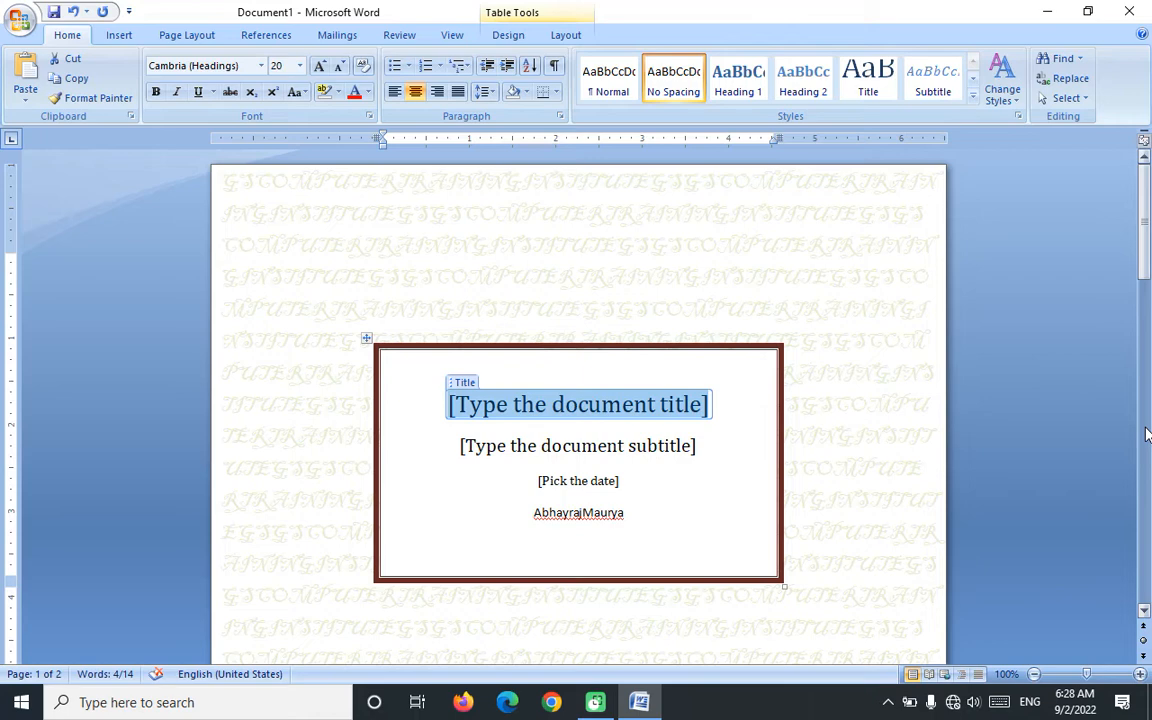
text(My)
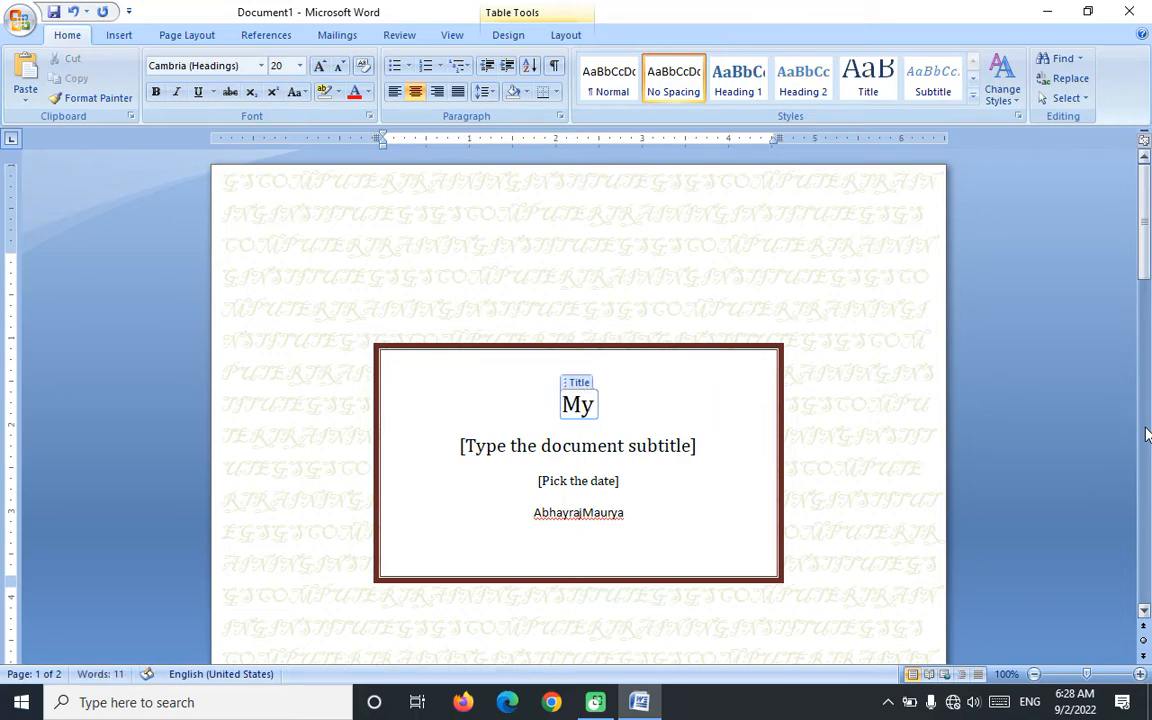
text( D)
key(BackSpace)
text(Ed)
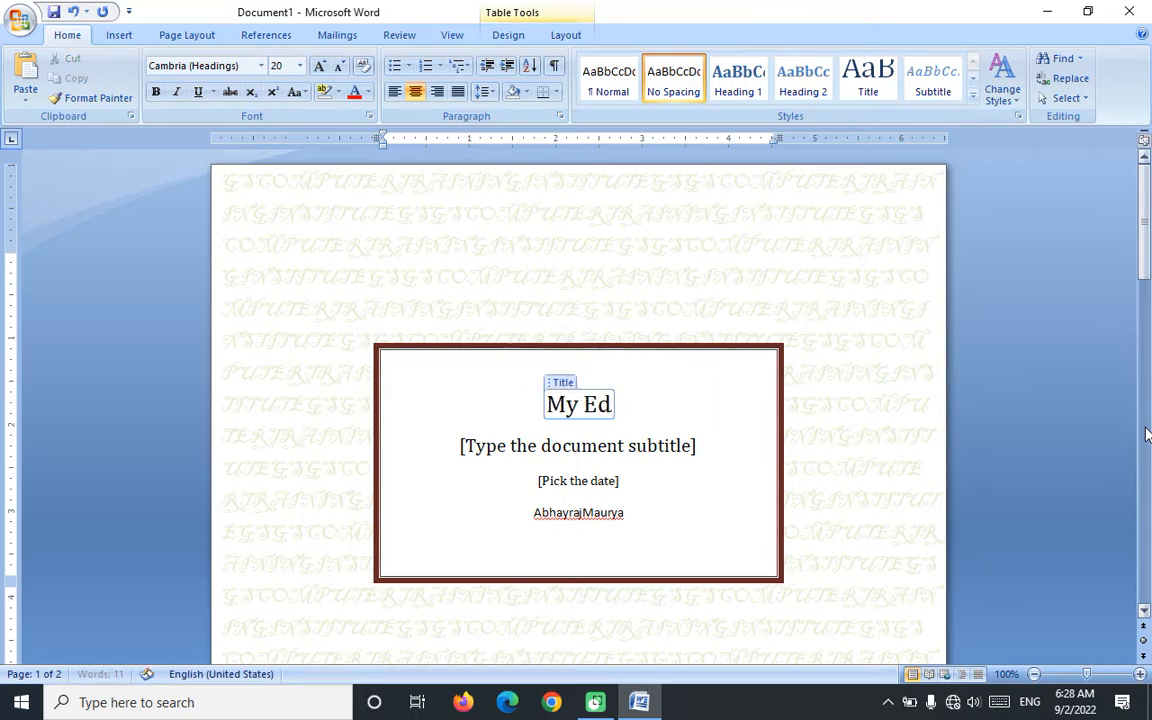
text(ucation)
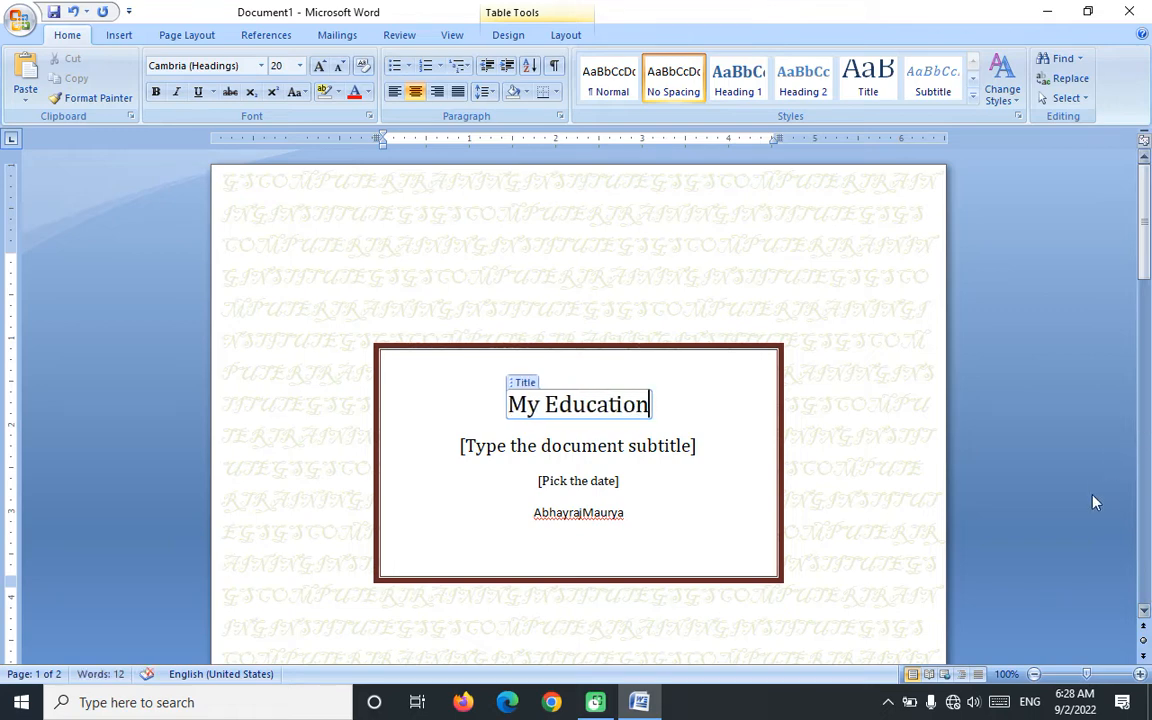
click(581, 448)
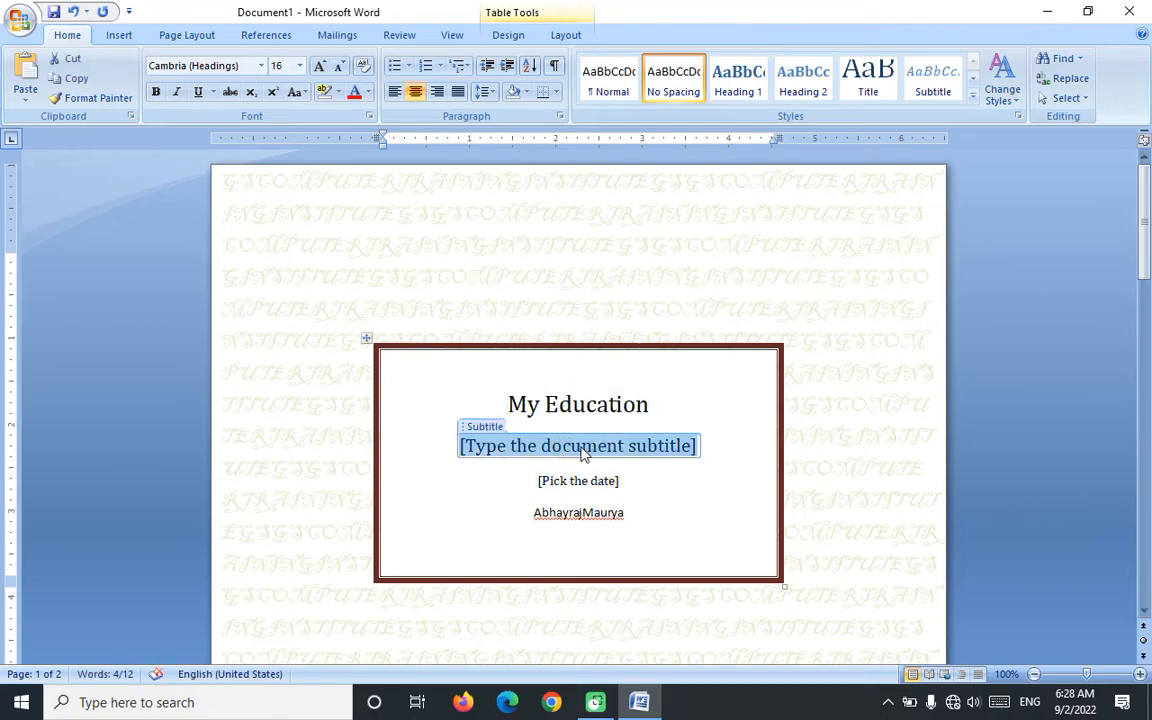
text(Graduation)
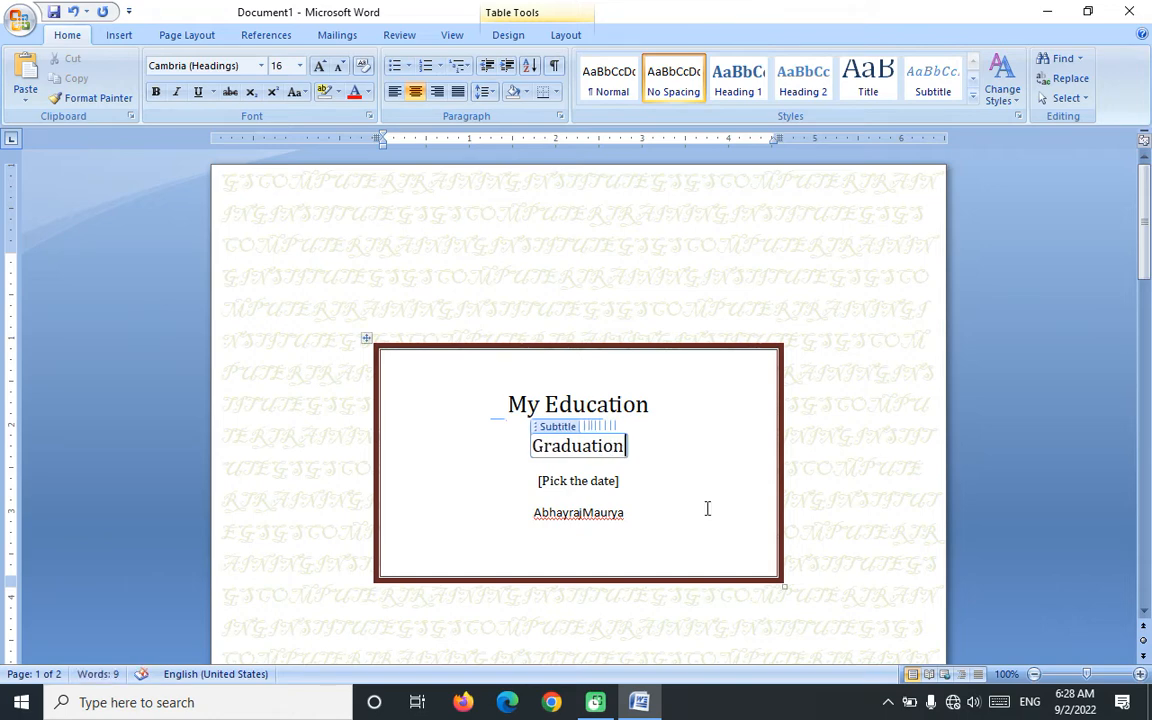
- Set the cover page's date to September 2, 2022, and check the lower part of the page
click(650, 488)
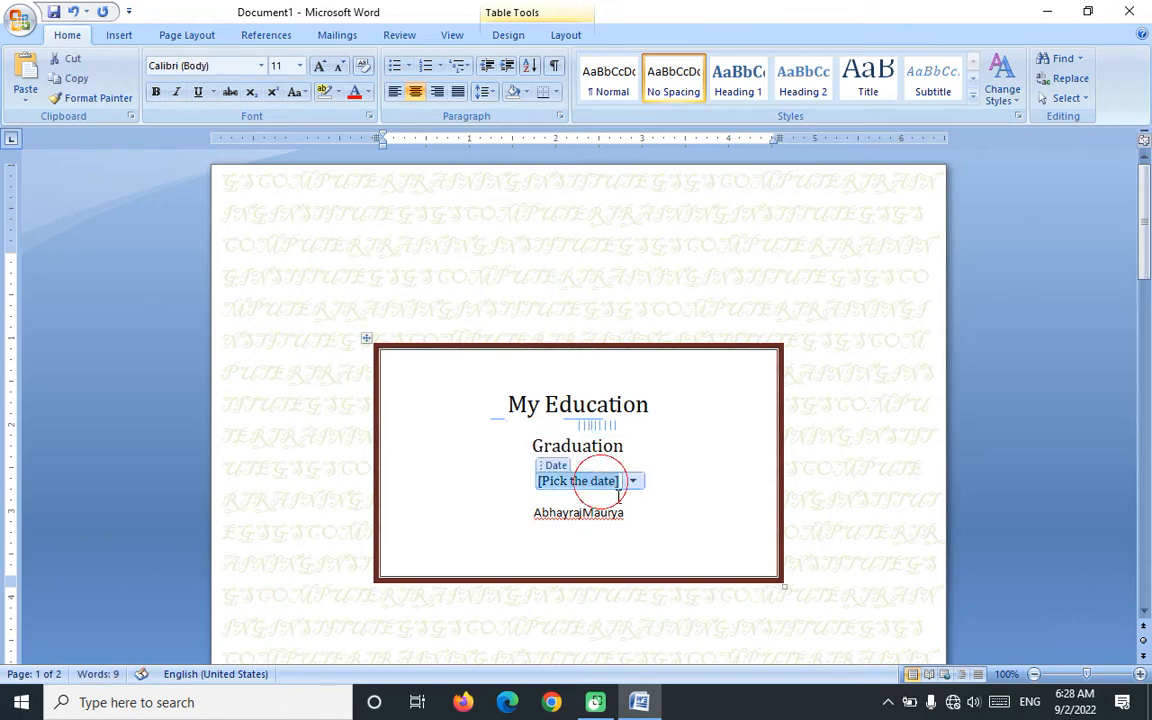
click(633, 481)
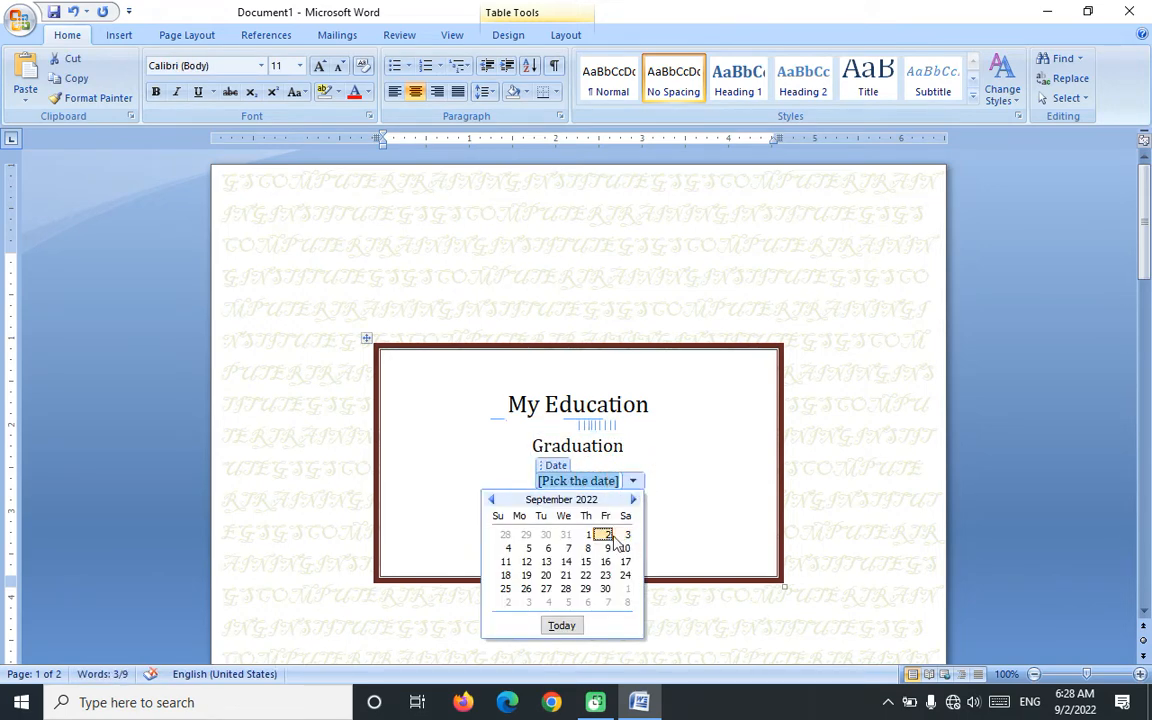
click(601, 531)
click(704, 551)
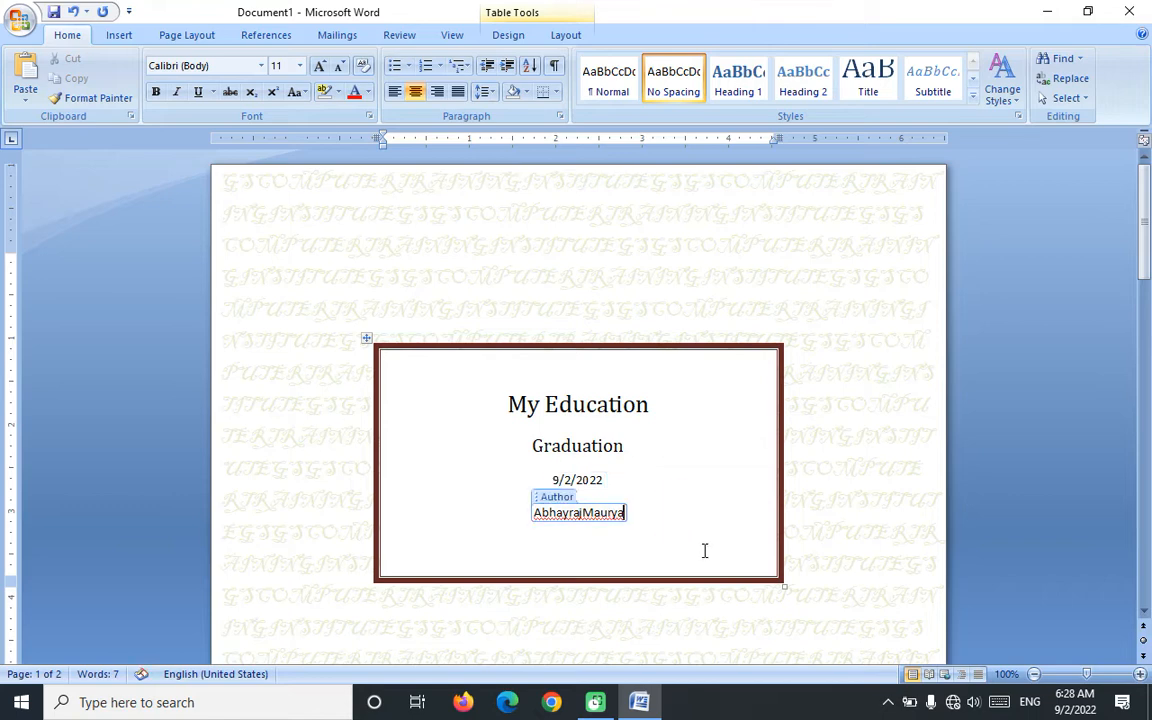
scroll(797, 329, down, 15)
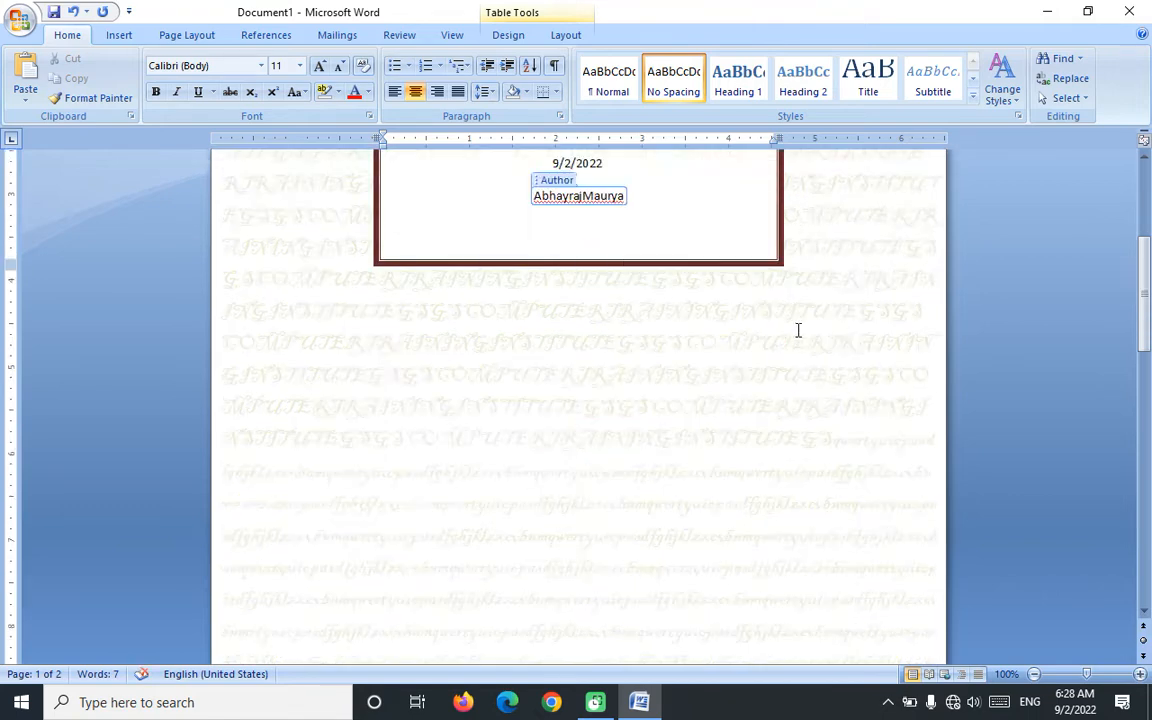
scroll(774, 393, up, 10)
scroll(777, 396, up, 3)
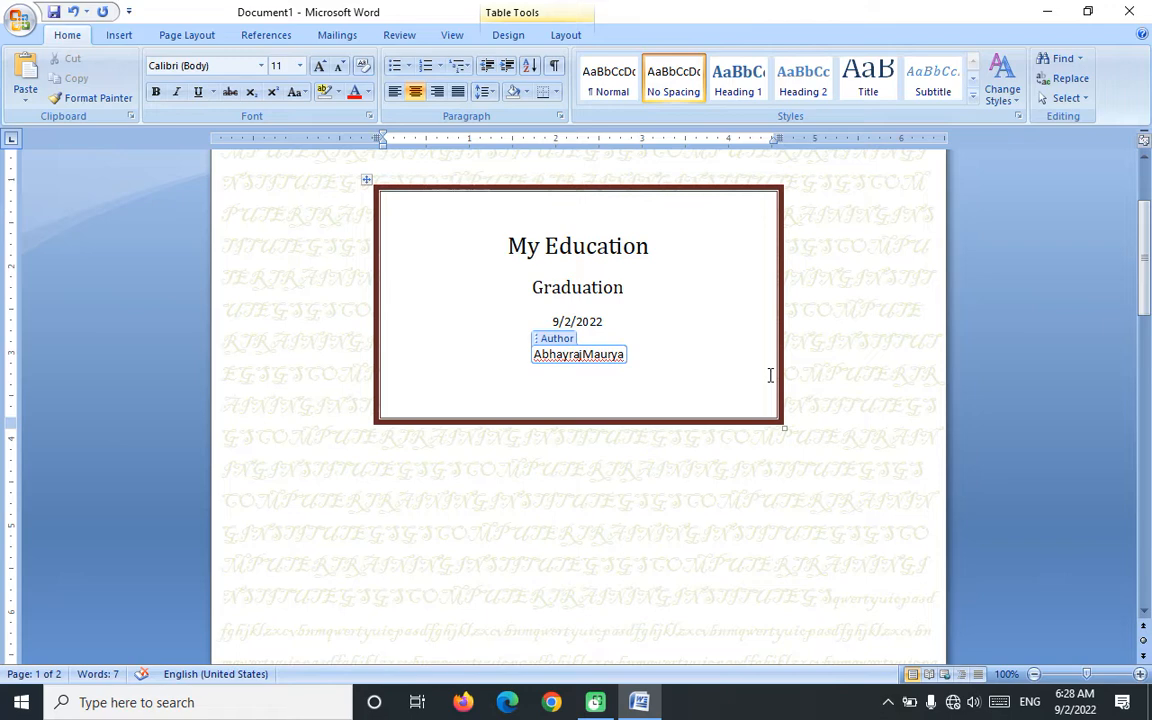
scroll(770, 375, up, 3)
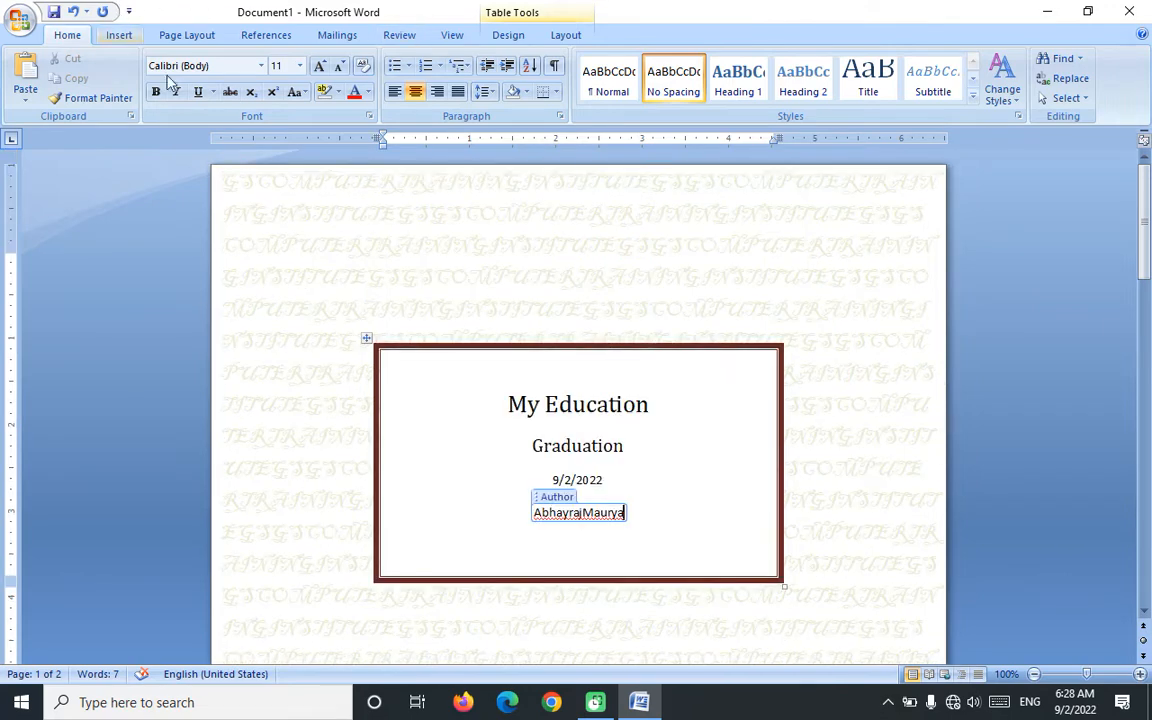
- Preview several built-in document themes on the cover page without applying one
click(197, 38)
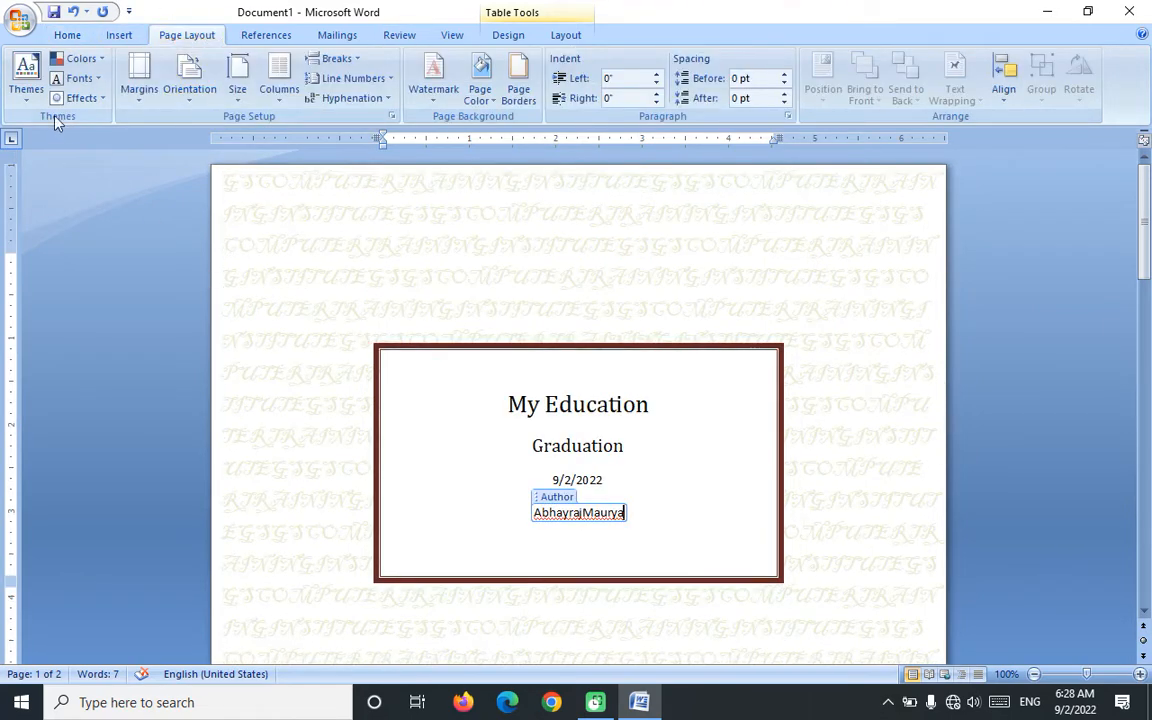
click(31, 100)
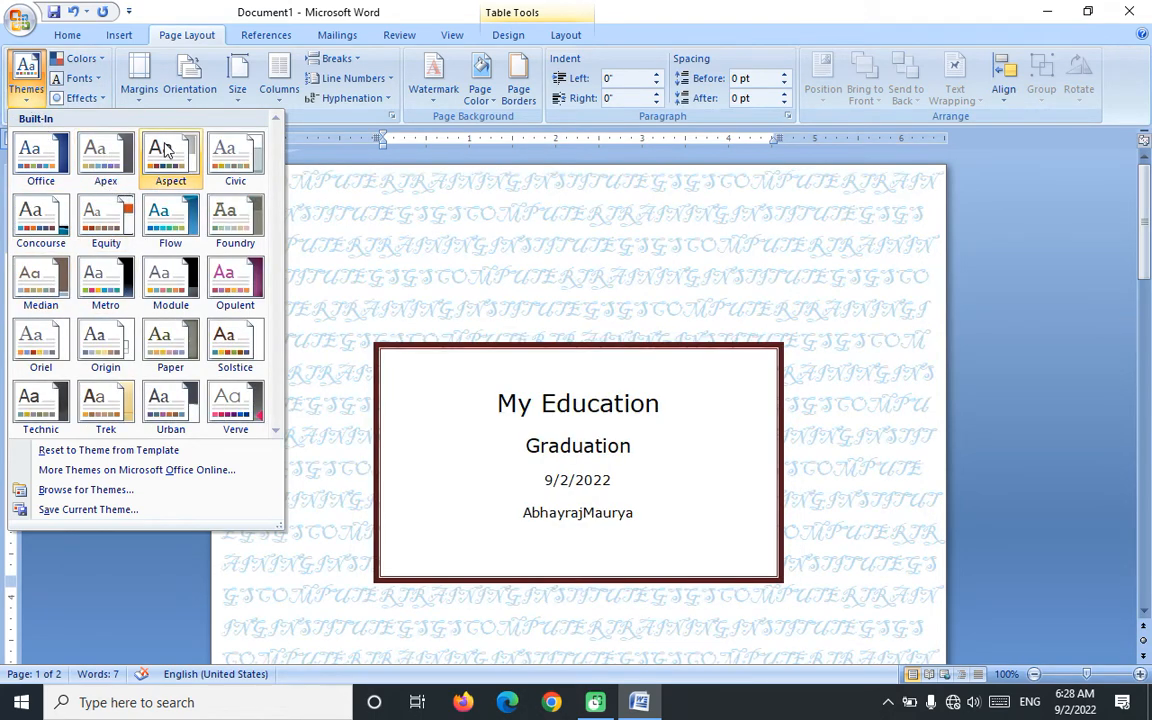
click(365, 195)
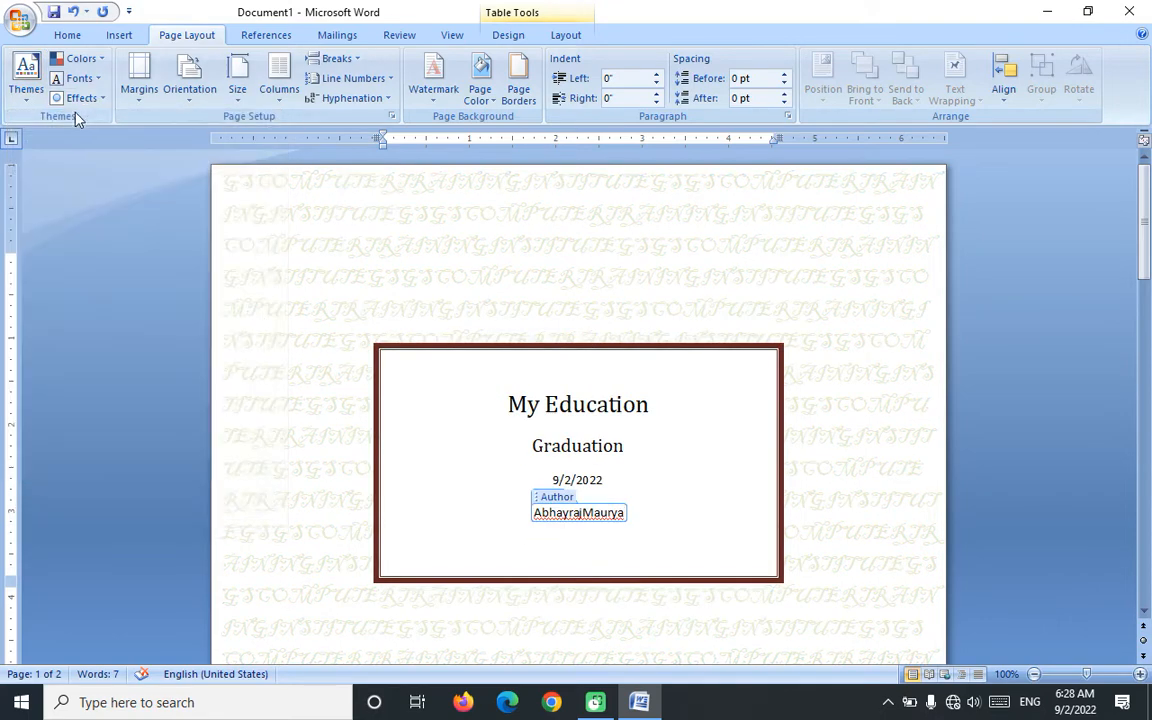
click(24, 90)
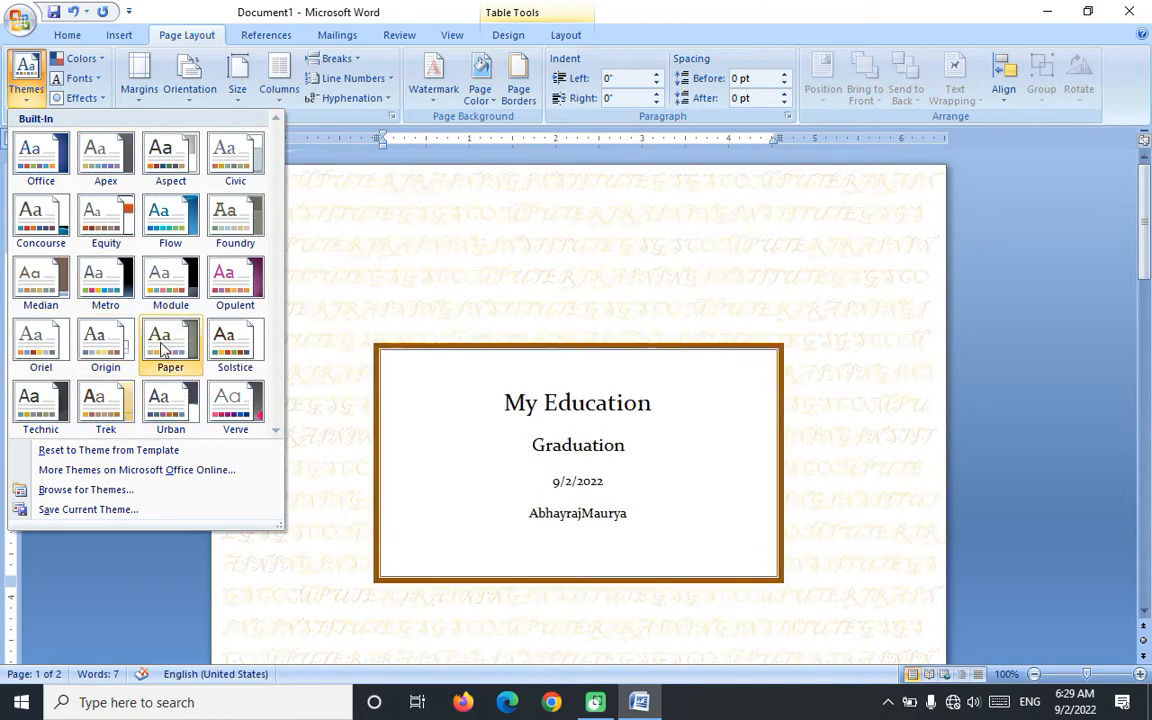
- Apply the Median theme colors and the Office Classic theme fonts to the document
click(80, 58)
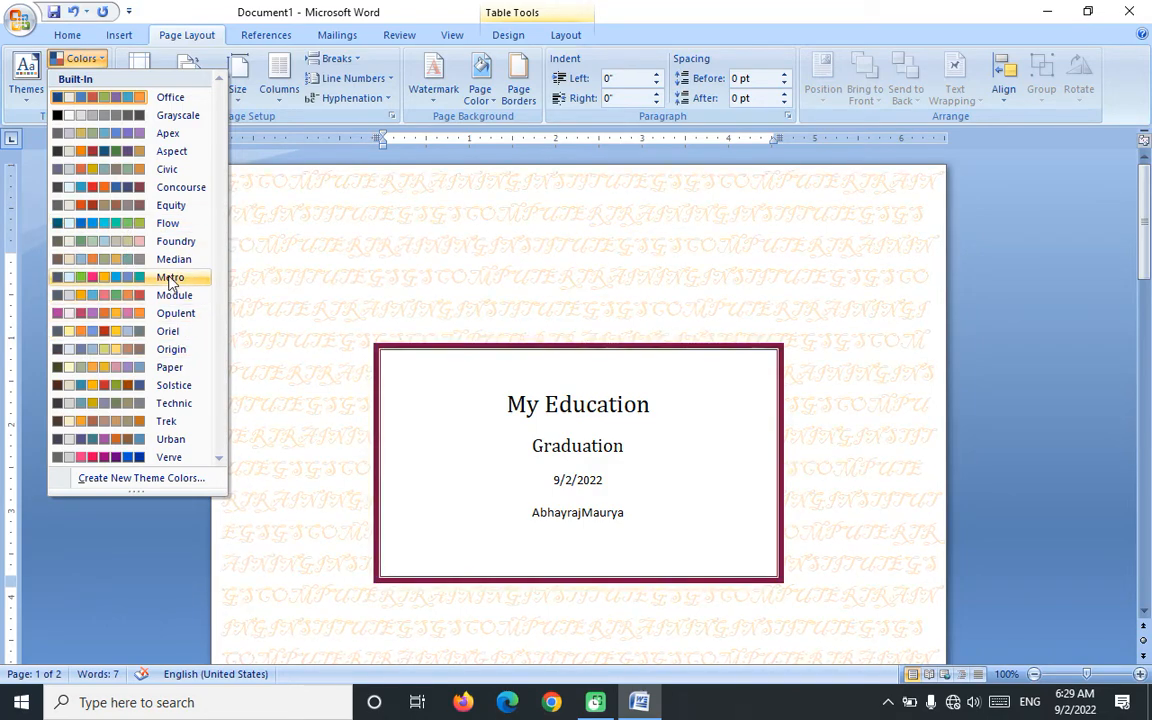
click(165, 262)
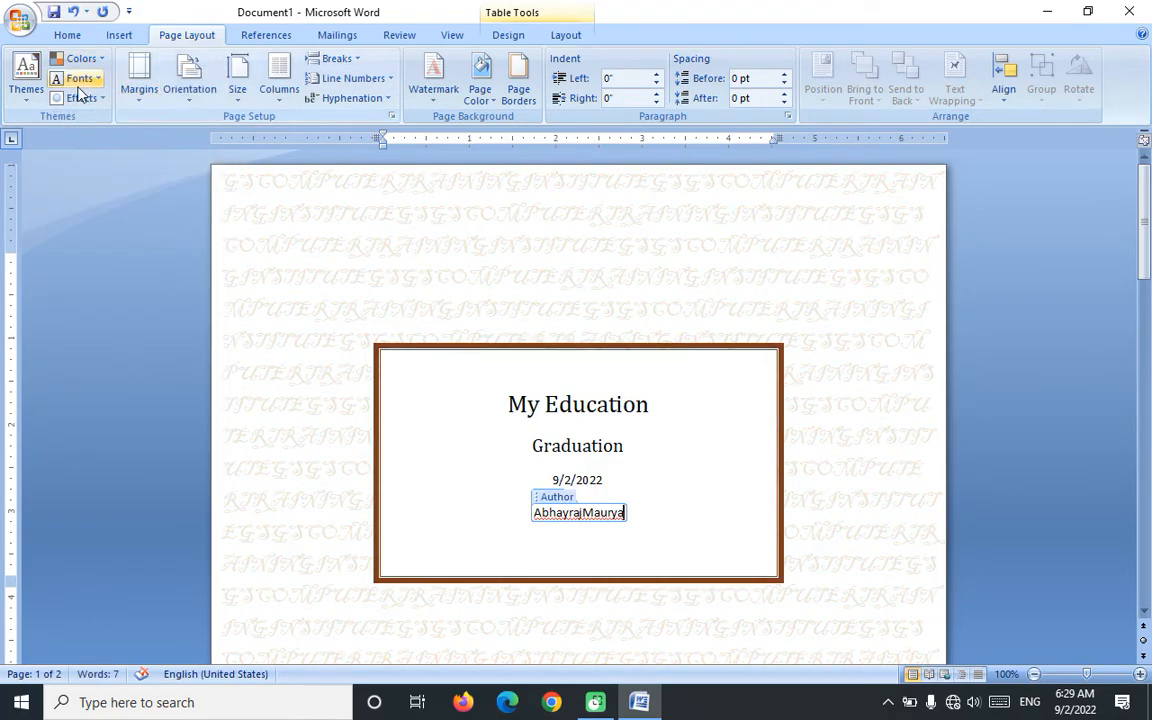
click(77, 80)
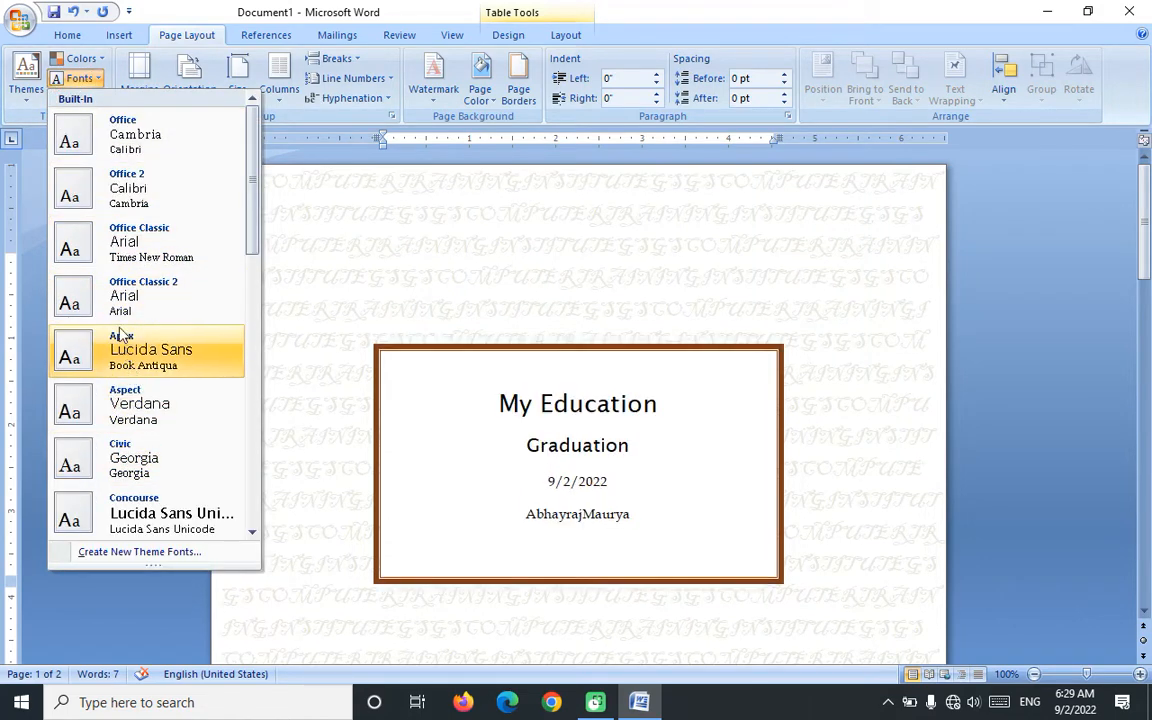
click(127, 256)
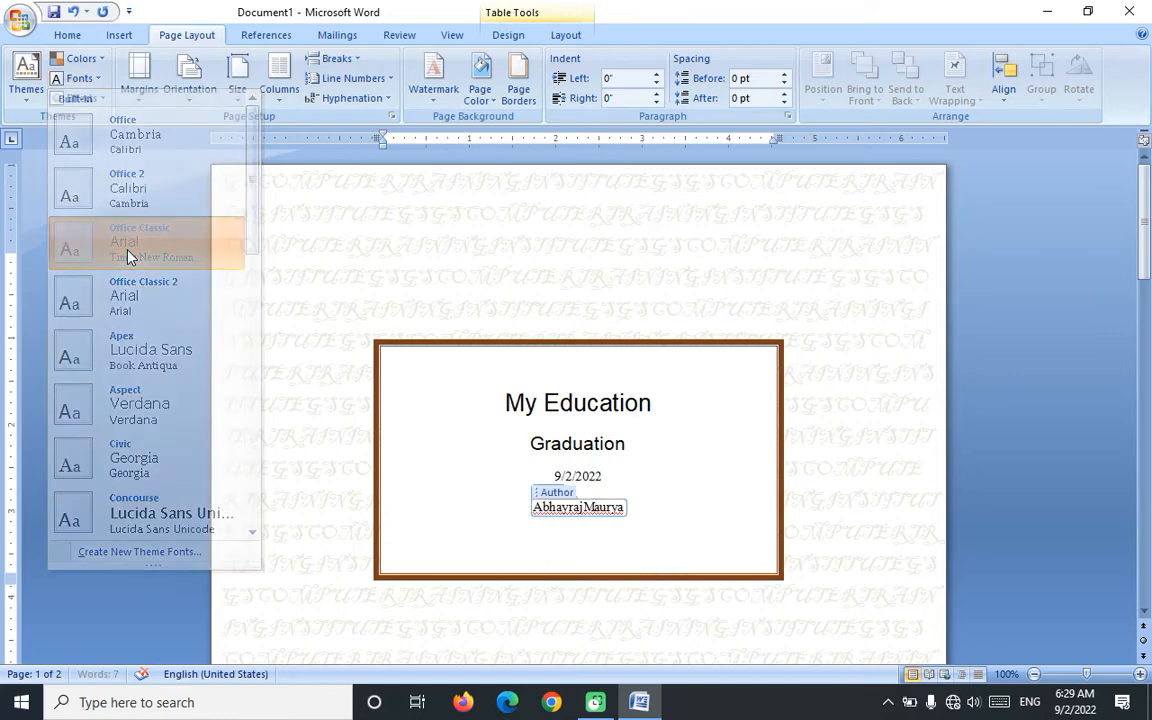
- Try the Metro theme effects, and settle on the Foundry theme effects for the document
click(82, 97)
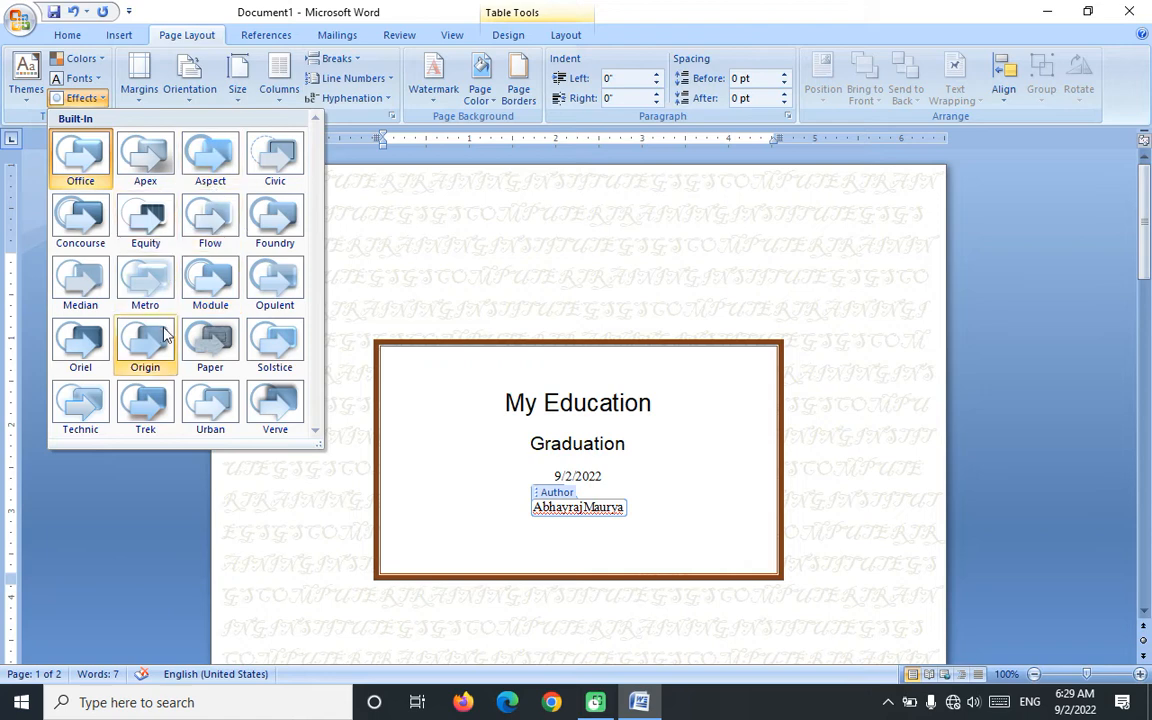
click(145, 280)
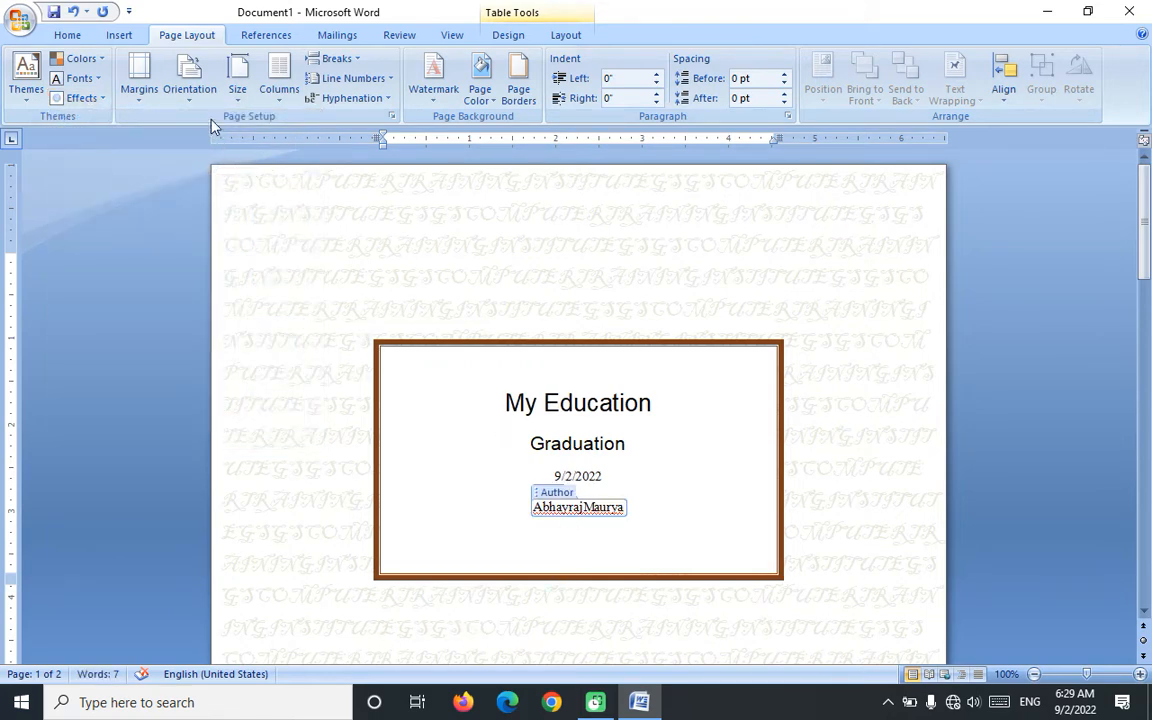
click(67, 98)
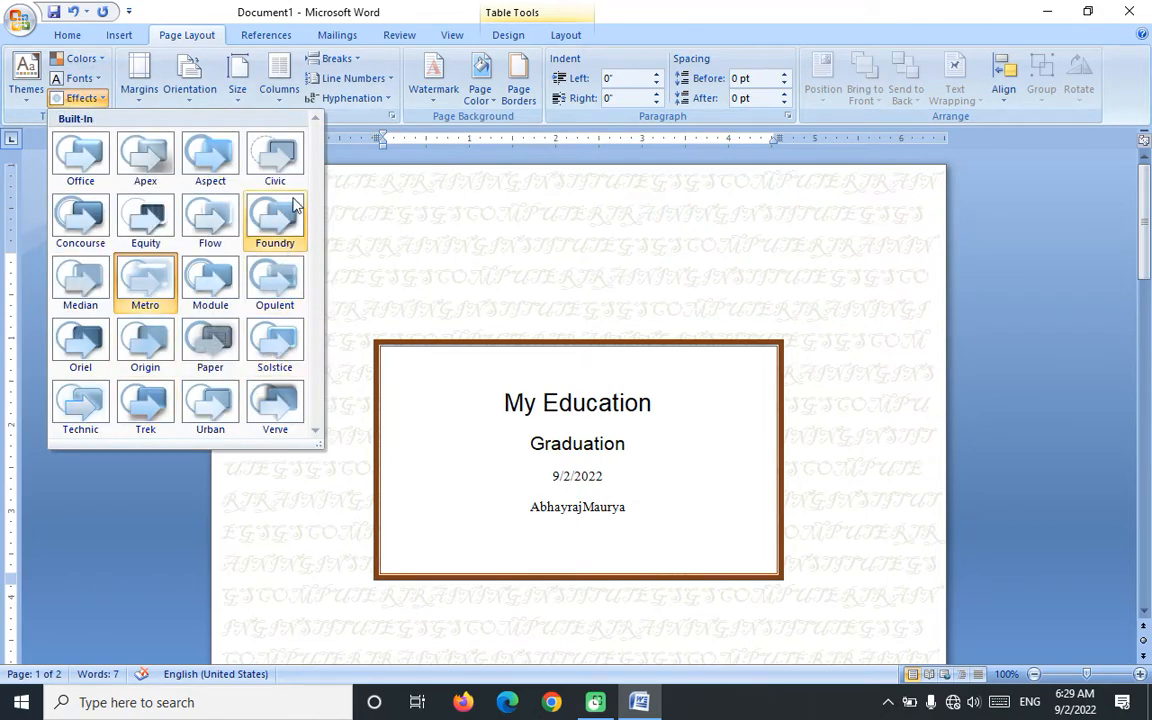
click(288, 214)
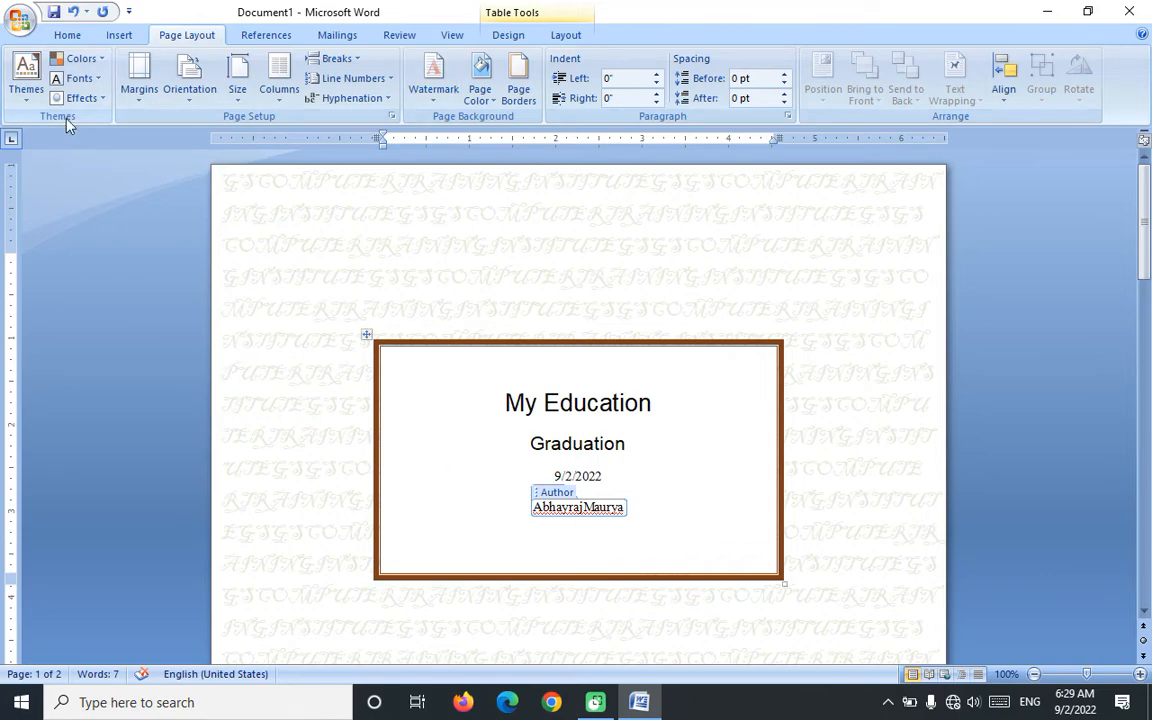
- Generate sample text on the page after the cover page with =rand(12,4)
scroll(416, 456, down, 10)
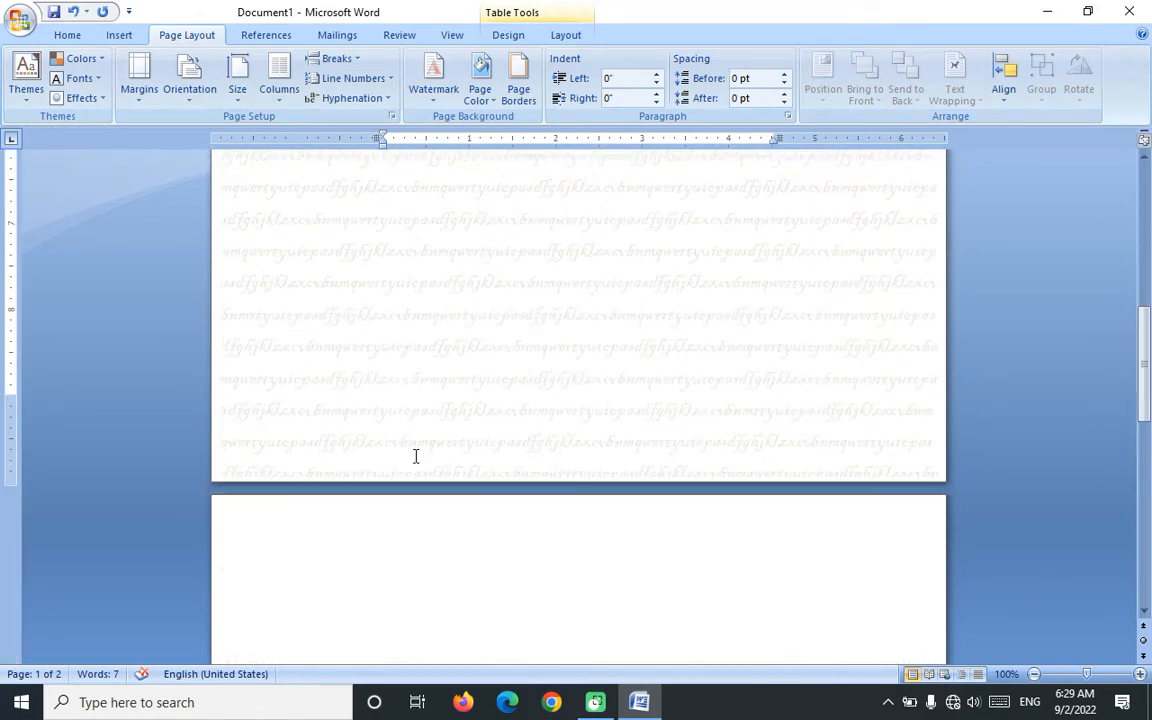
click(306, 545)
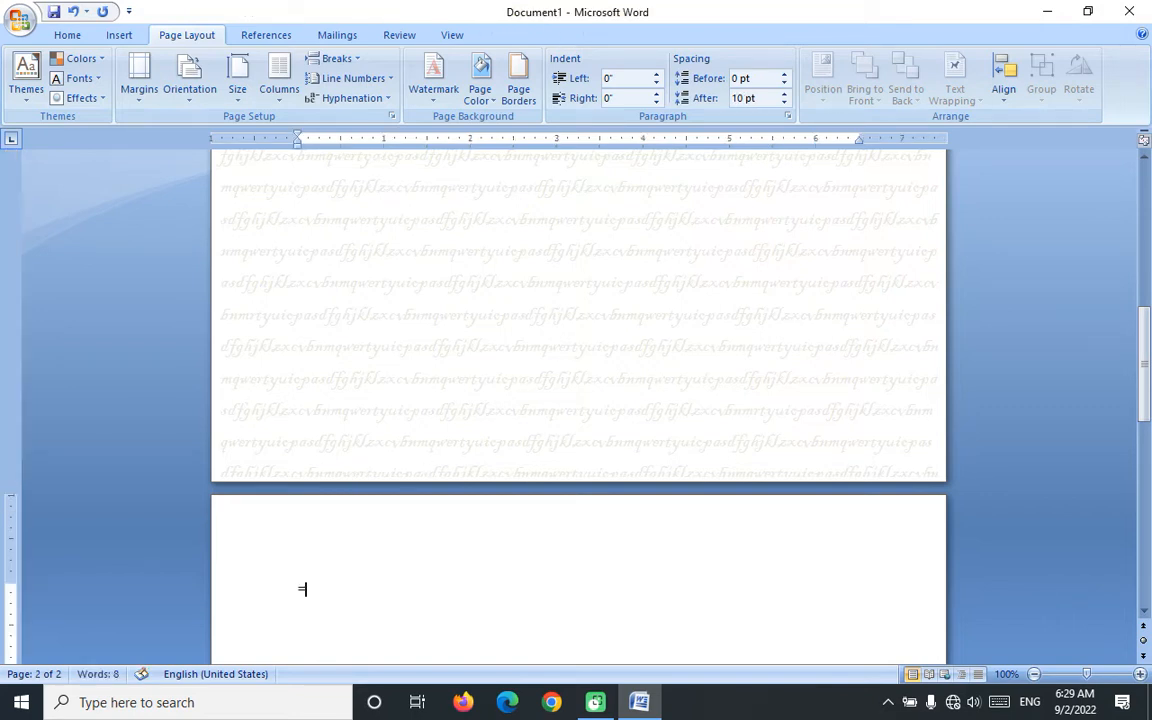
text(=rand(12,4))
key(Return)
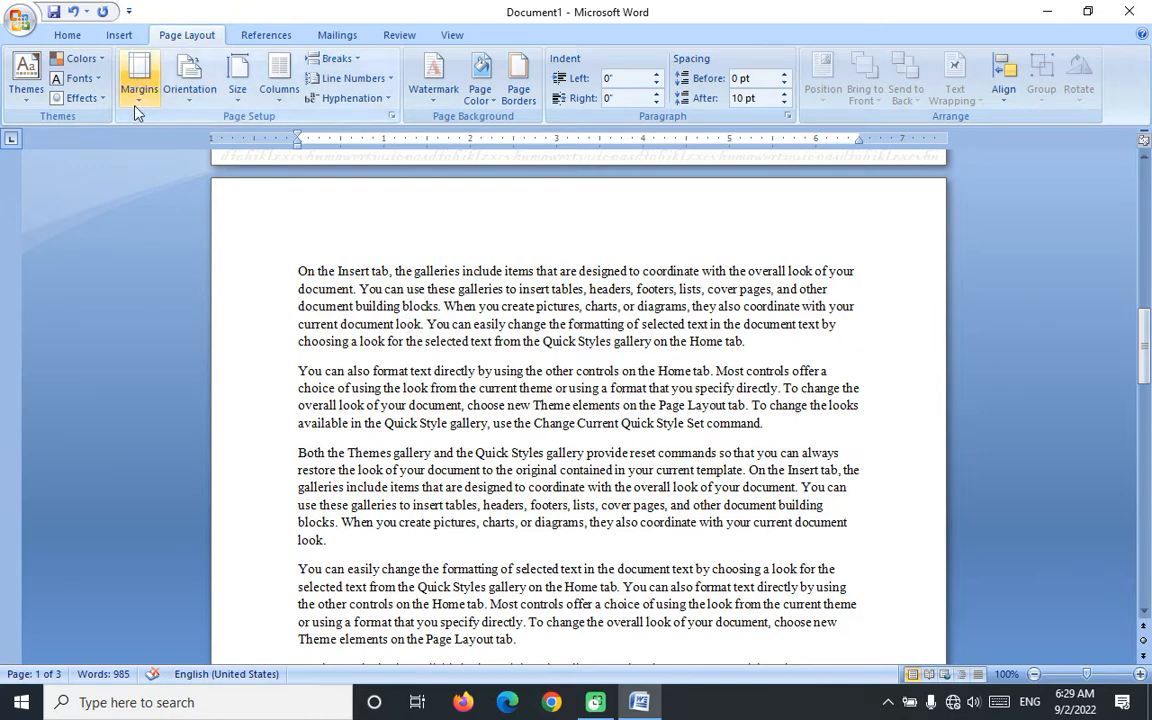
- Try the Normal, Narrow and Moderate margin presets on the document
click(137, 98)
click(180, 145)
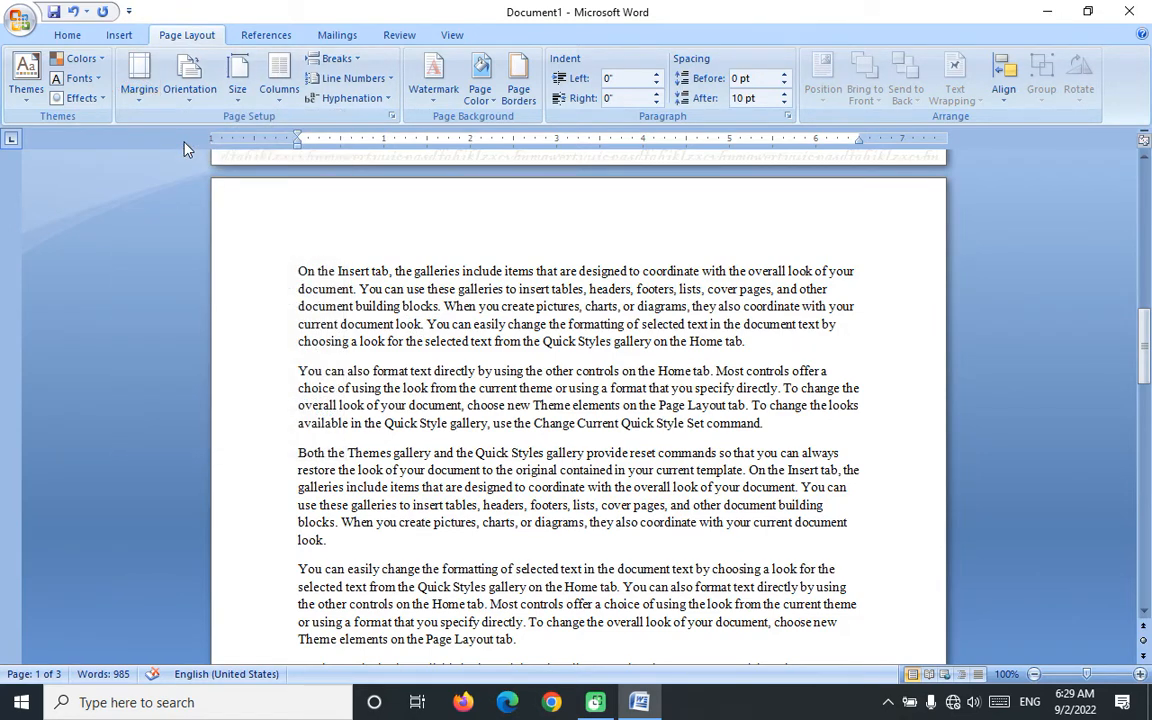
click(138, 100)
click(193, 199)
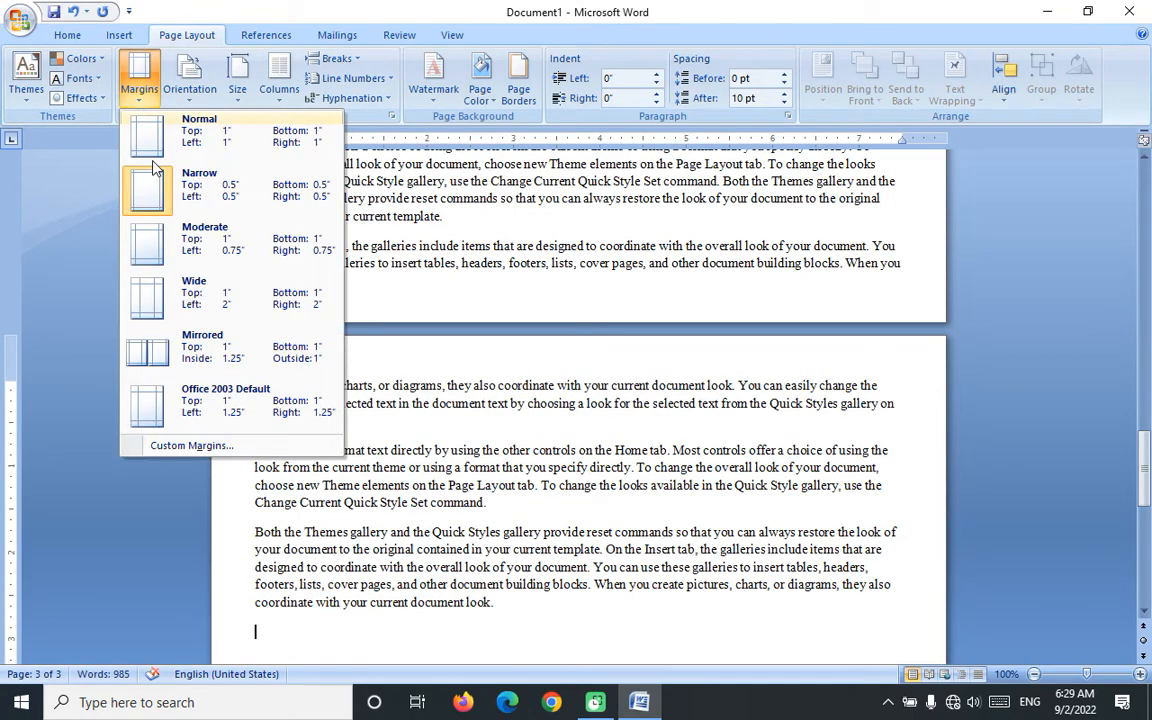
click(171, 227)
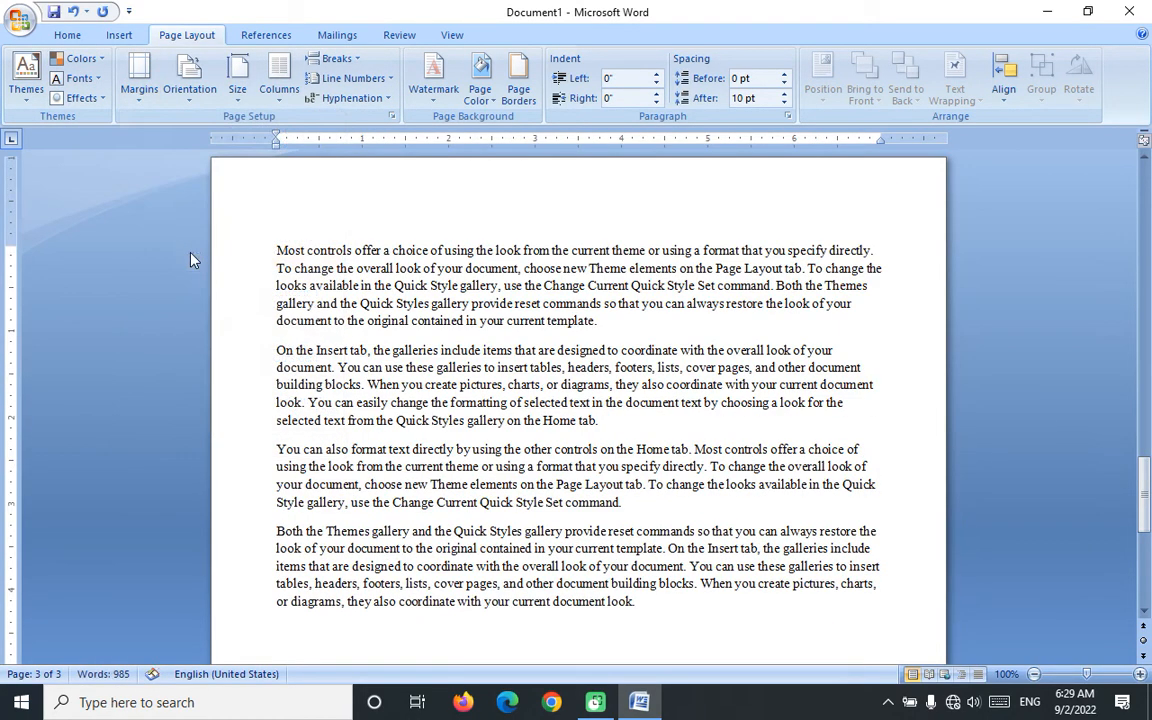
- Try the Wide, Mirrored and Office 2003 Default margin presets on the document
click(139, 82)
click(205, 315)
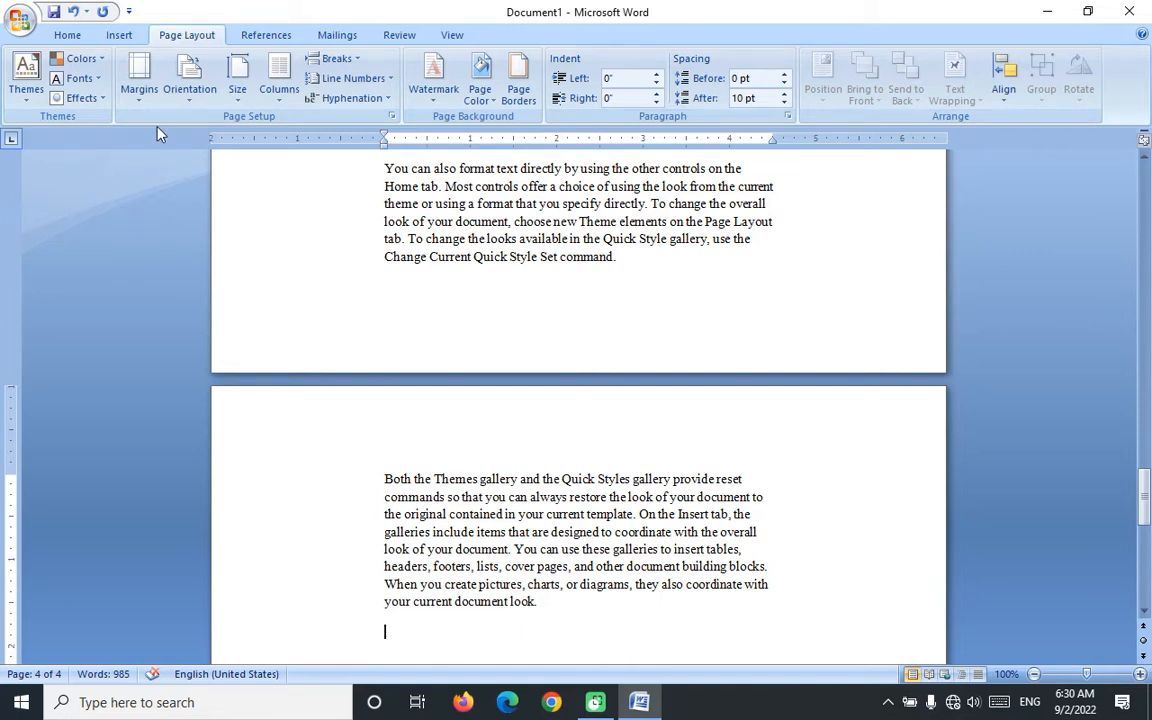
click(143, 100)
click(203, 350)
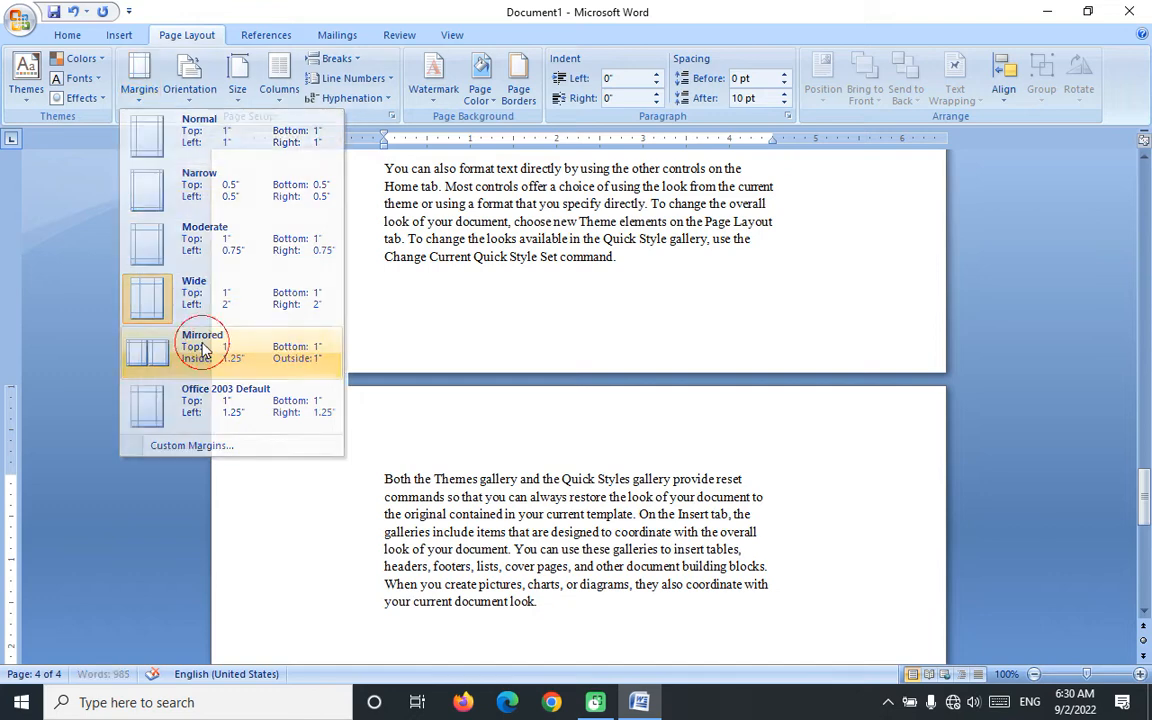
click(80, 98)
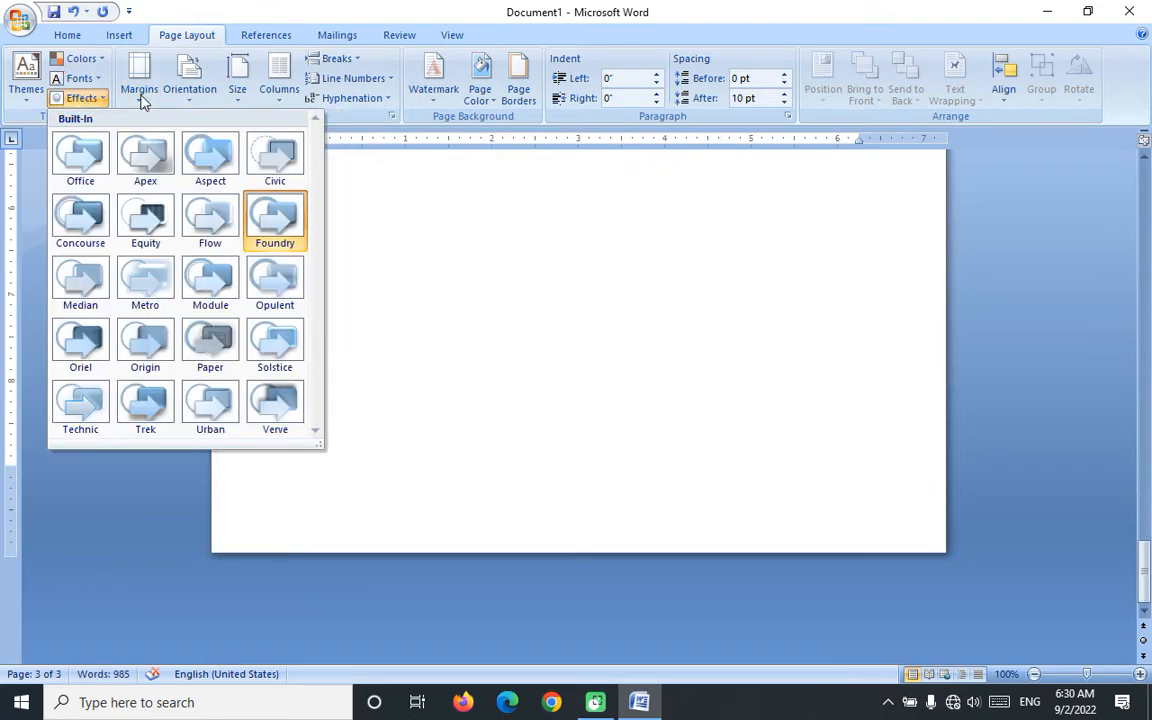
click(140, 92)
click(190, 405)
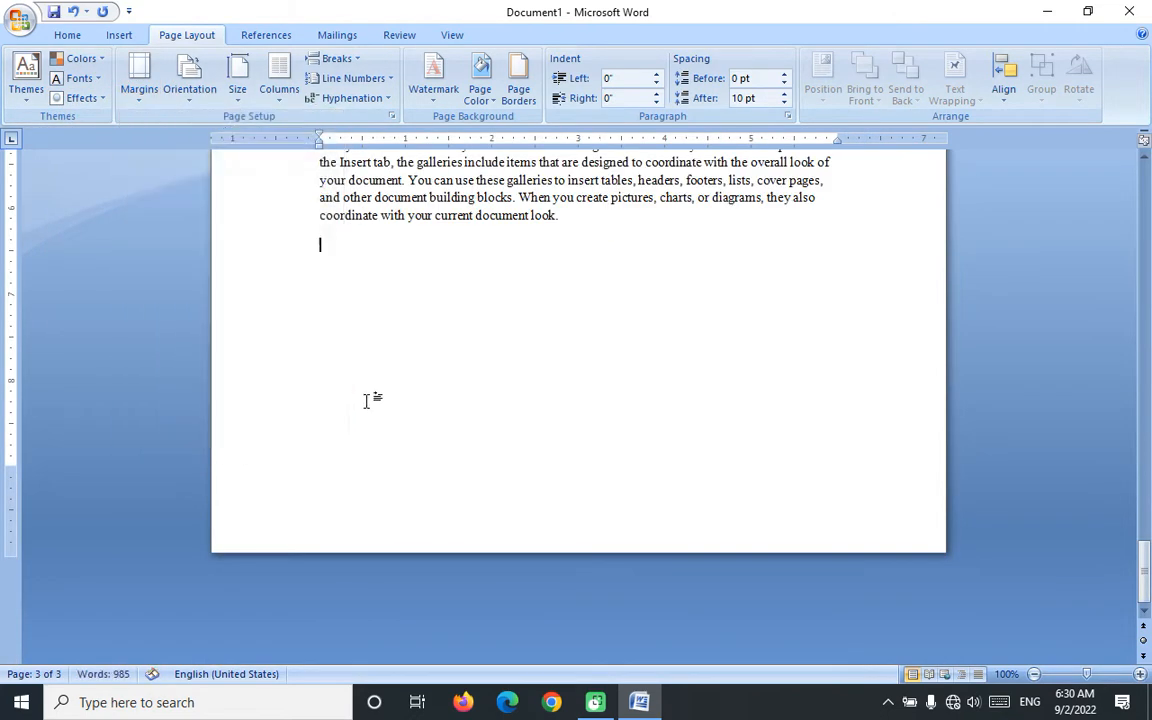
- Apply the Normal margins, and widen the text area on the ruler to about 0.6 inch right and 0.4 inch left margins
click(138, 86)
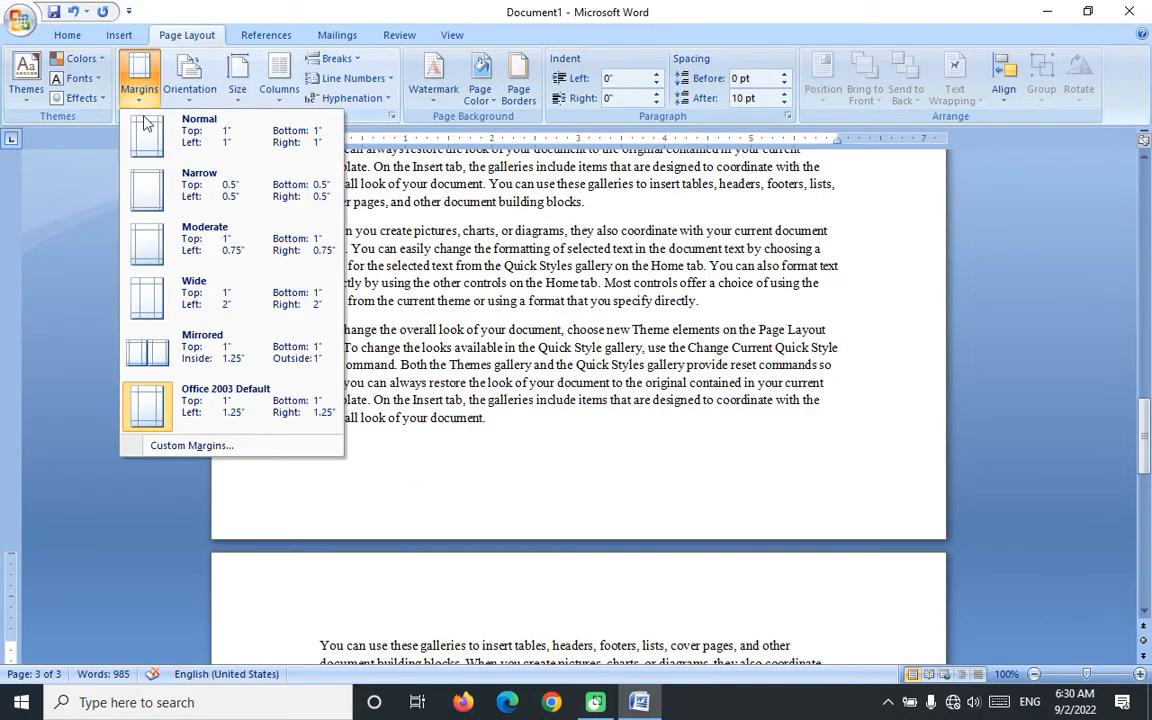
click(145, 138)
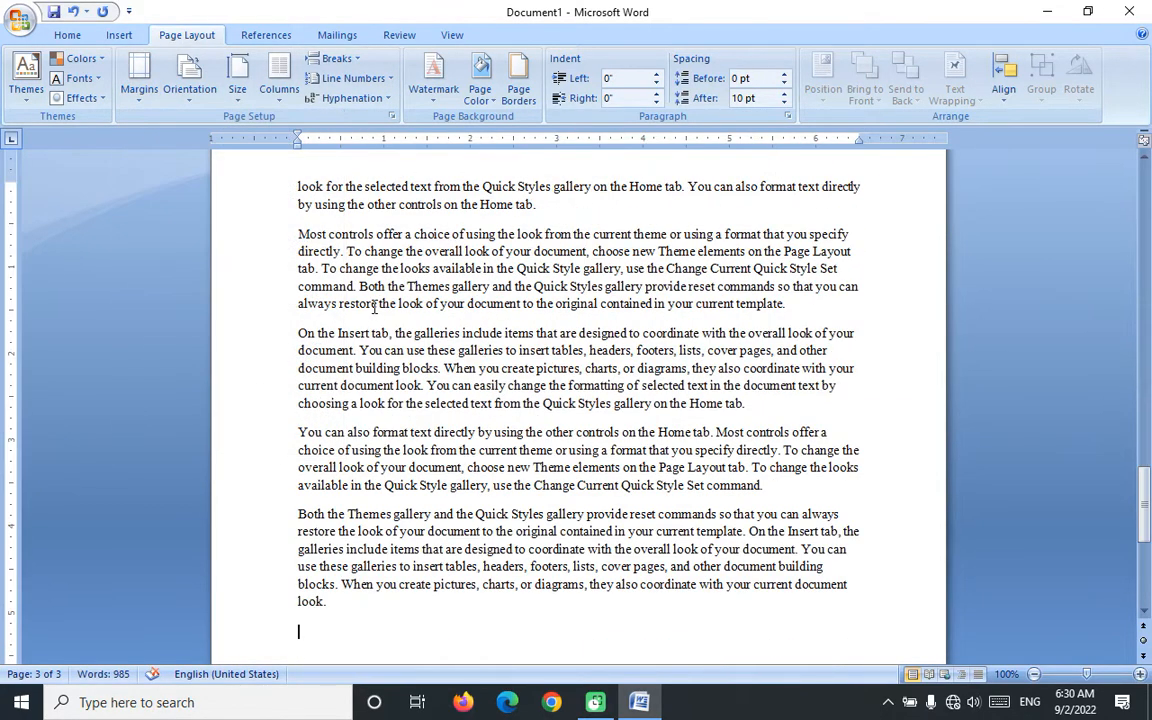
scroll(373, 307, up, 3)
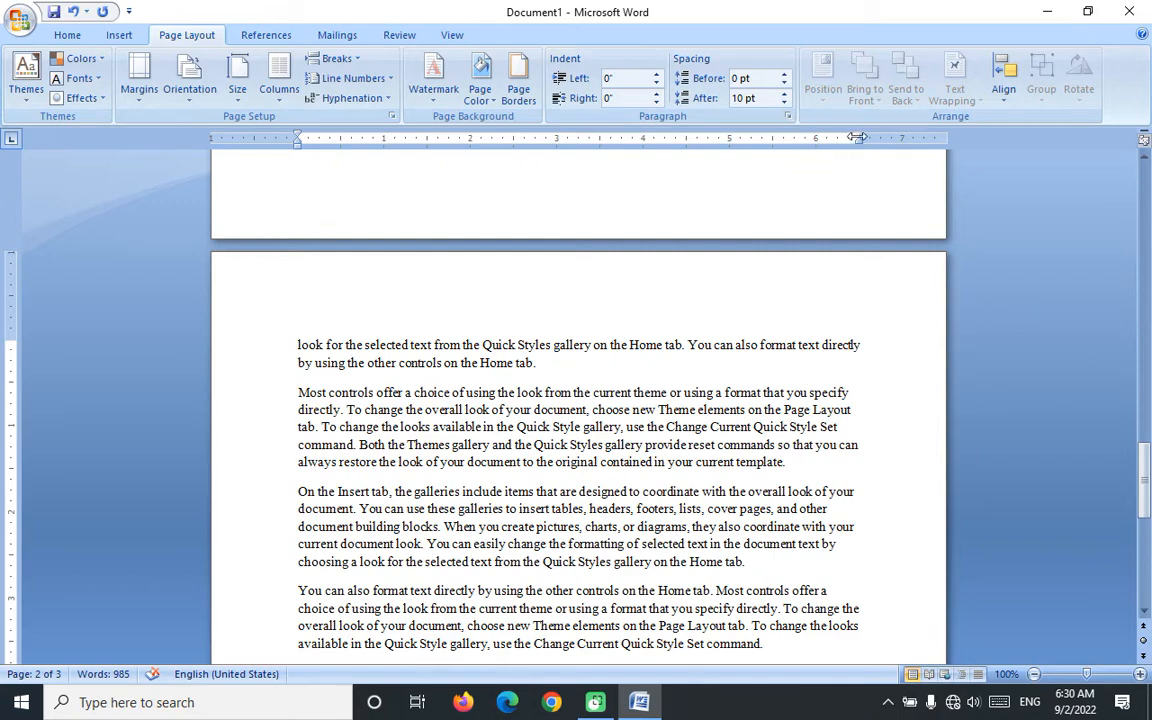
drag(858, 140, 901, 142)
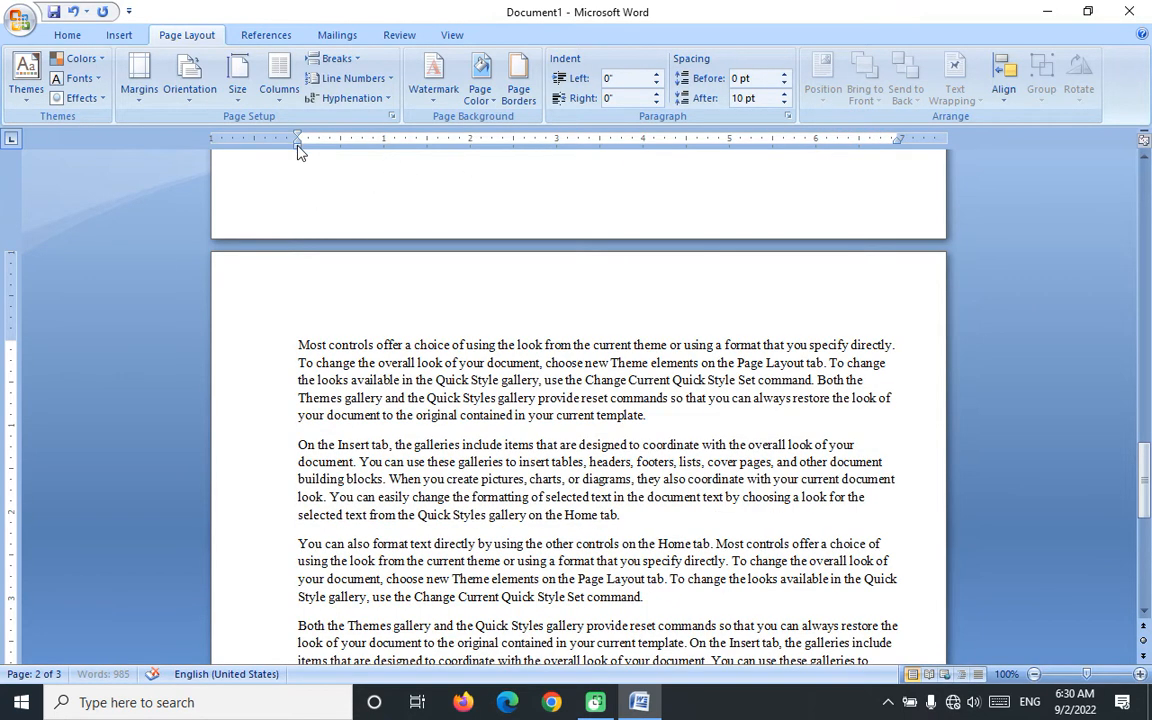
mouse_move(300, 145)
mouse_down()
mouse_move(207, 143)
mouse_move(244, 162)
mouse_up()
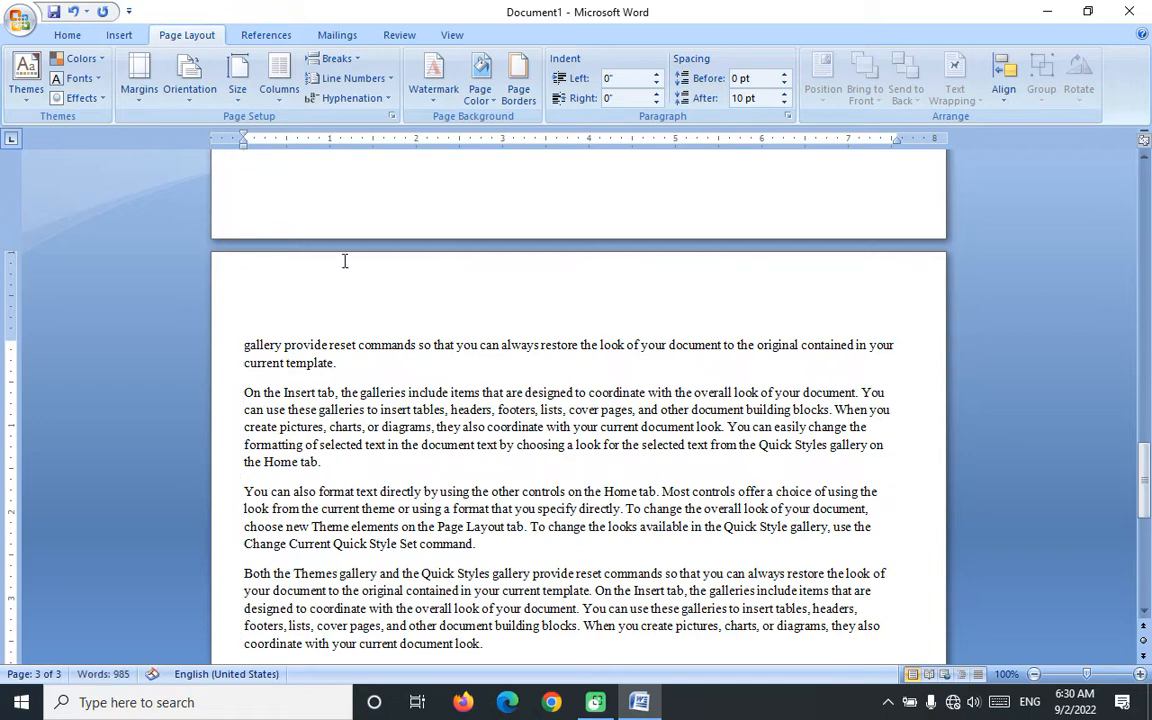
- Set the document's page orientation to Portrait
click(210, 105)
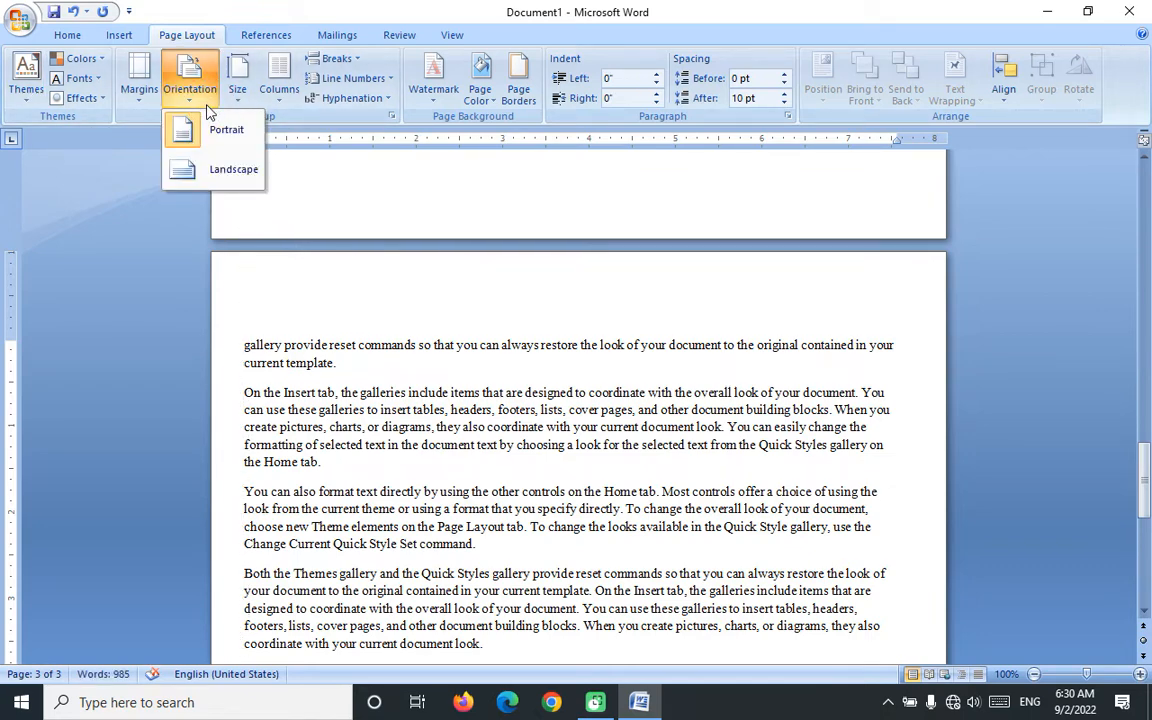
click(226, 142)
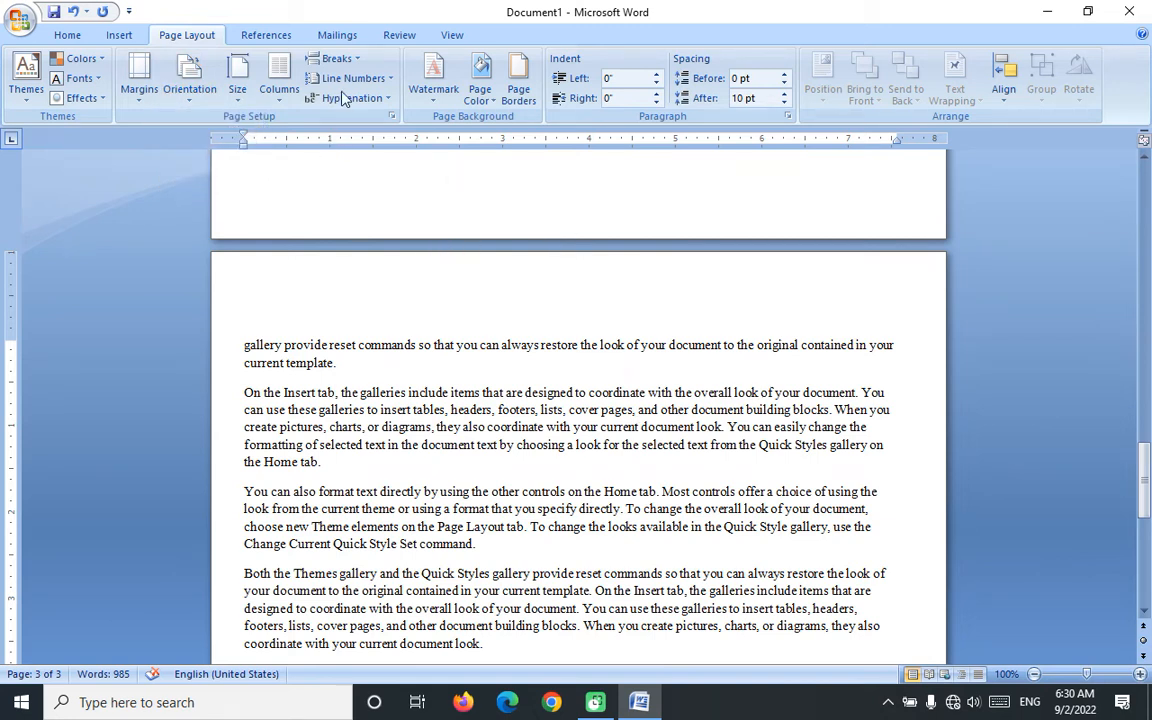
- Try Landscape orientation on the document, and return it to Portrait
click(187, 106)
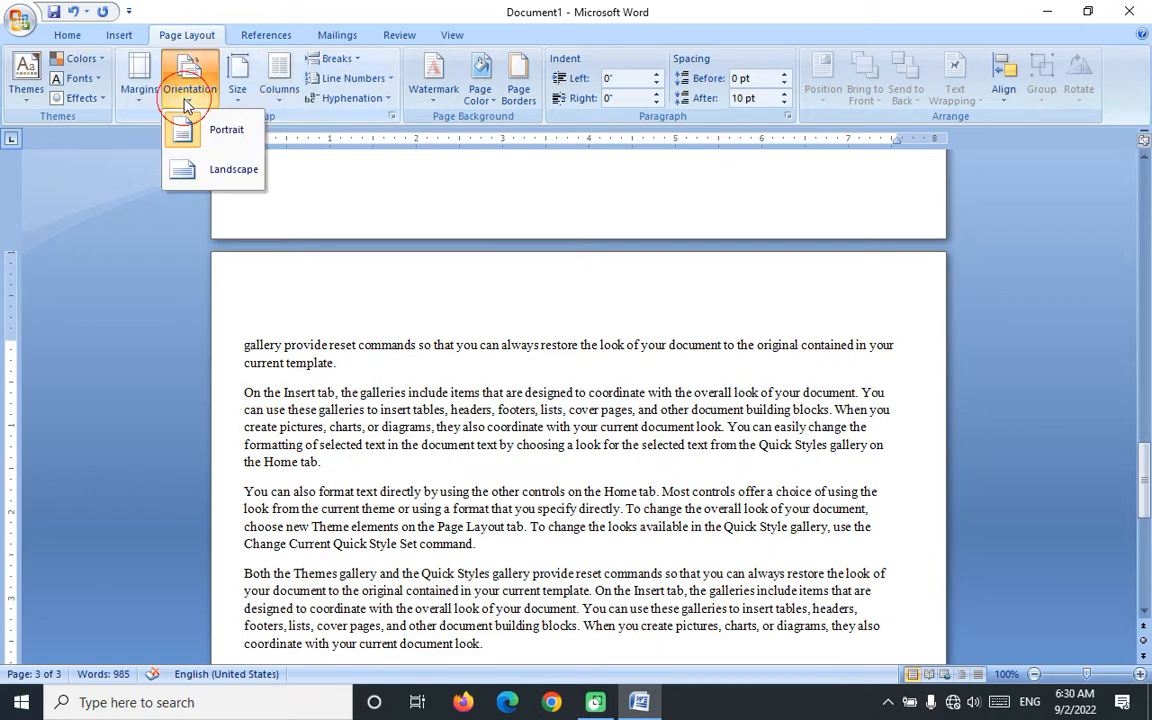
click(200, 170)
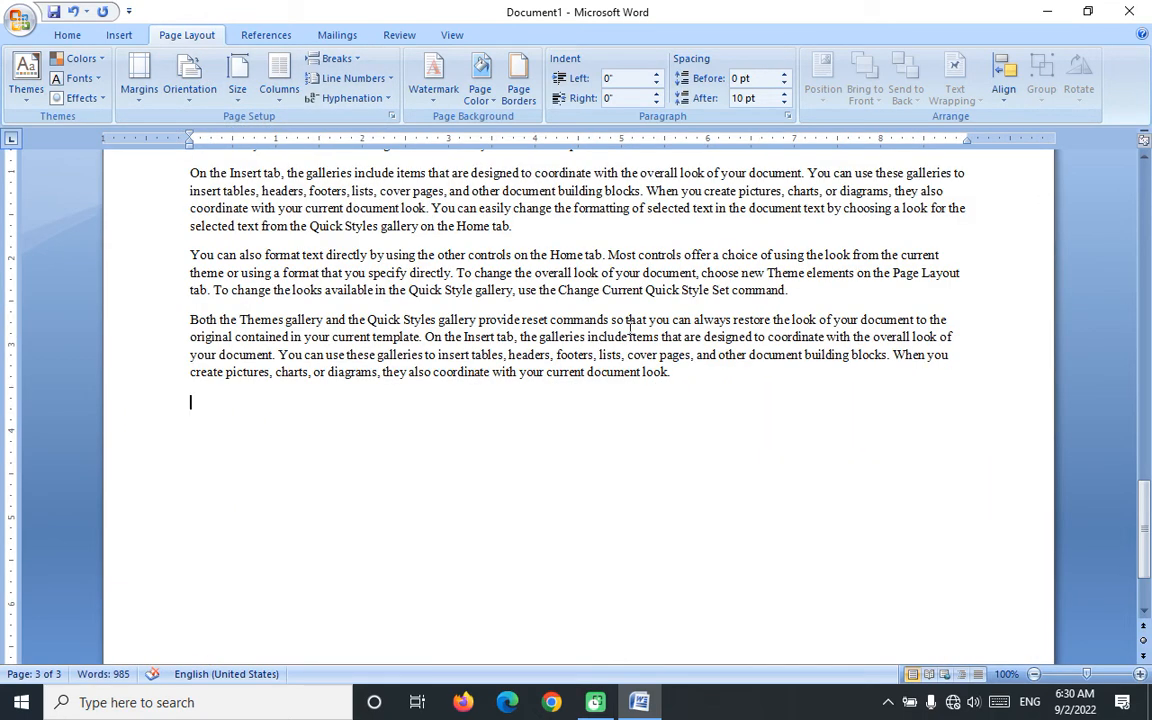
click(196, 100)
click(200, 125)
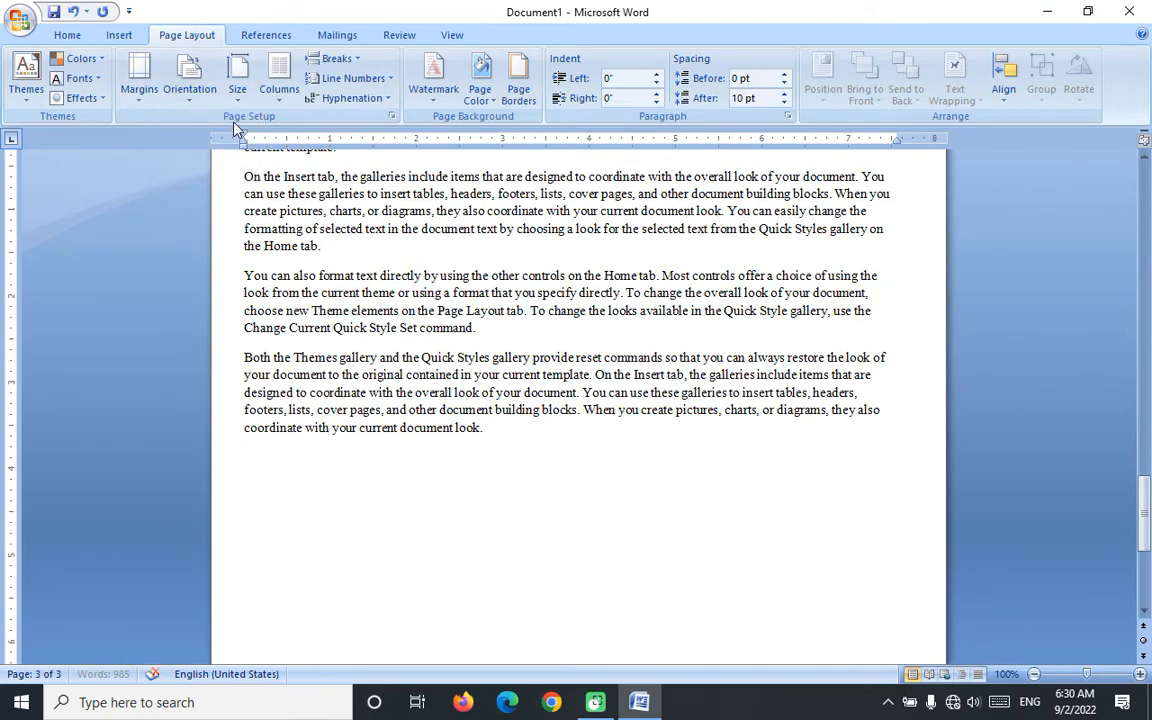
- Try the Tabloid and A4 paper sizes on the document, and return it to Letter size
click(237, 78)
click(258, 125)
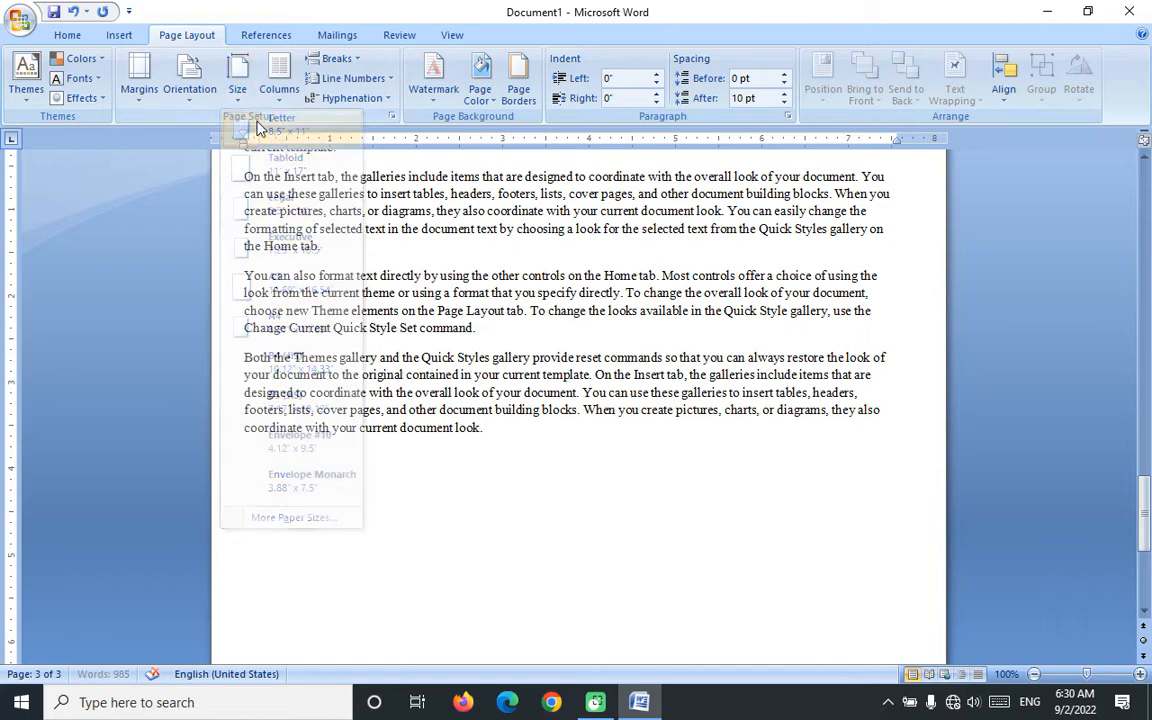
click(237, 78)
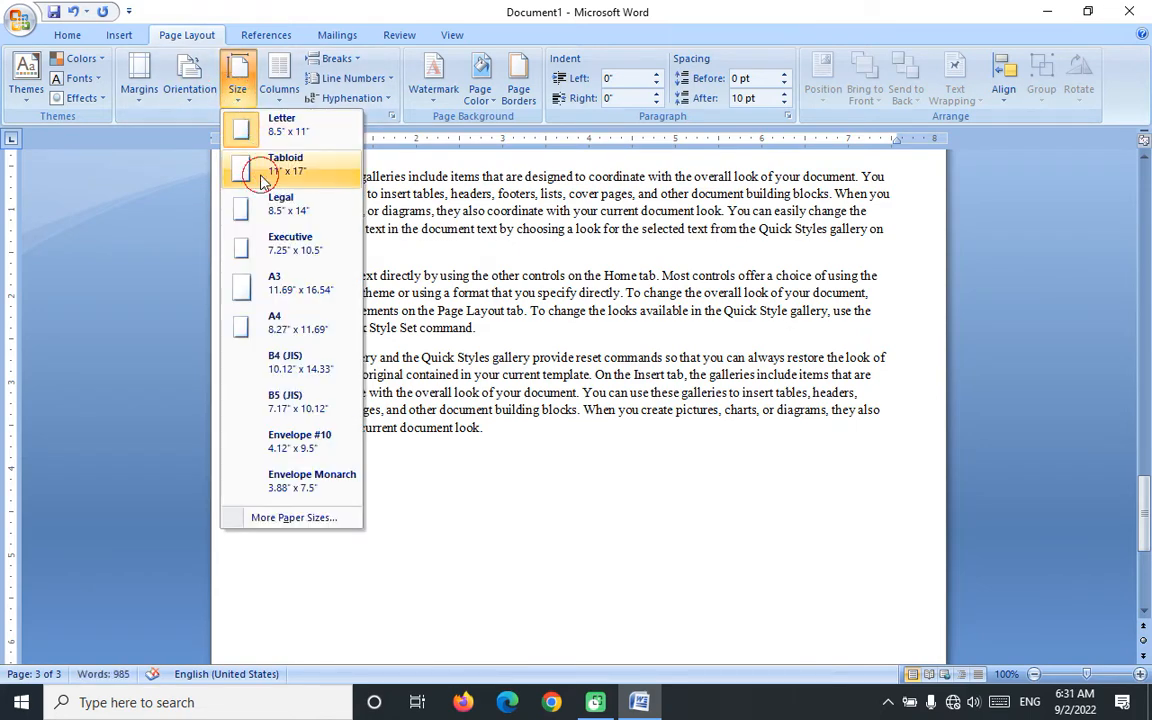
click(262, 170)
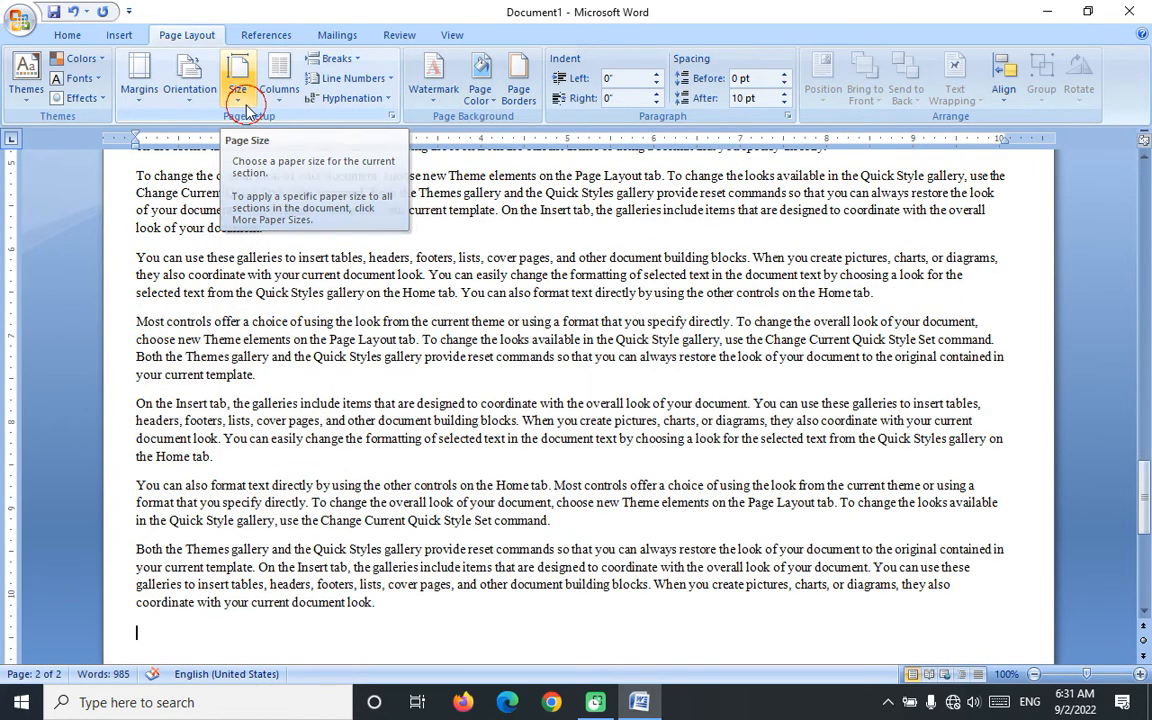
click(241, 86)
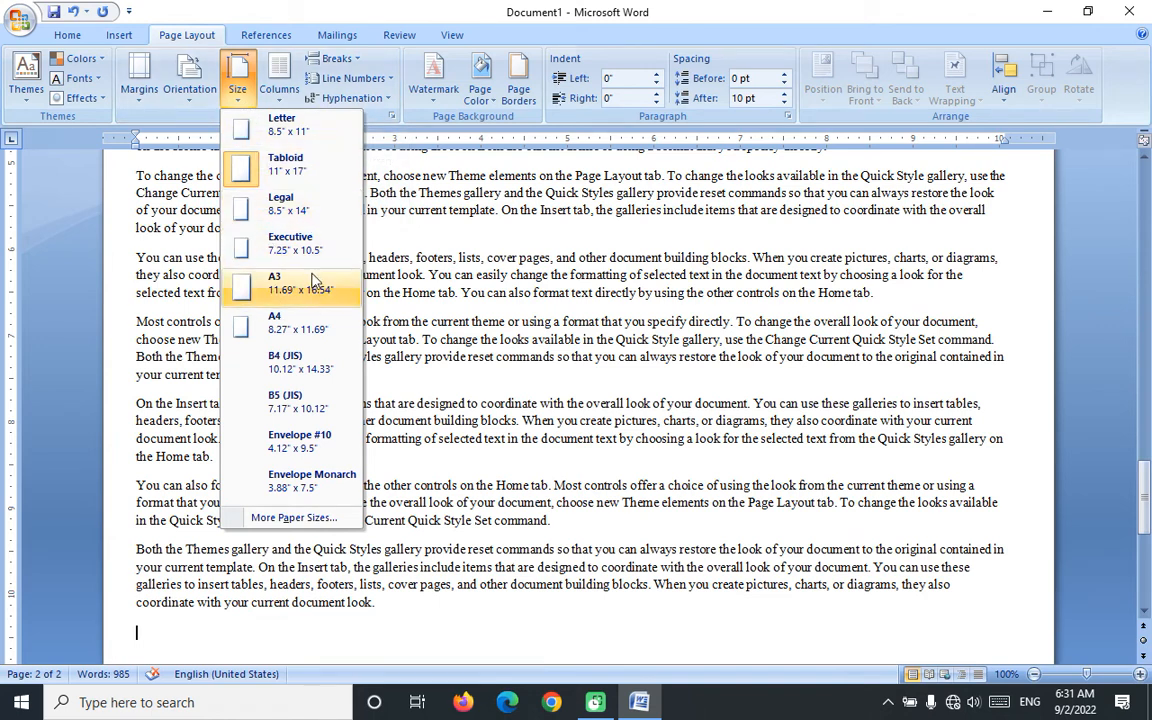
click(298, 320)
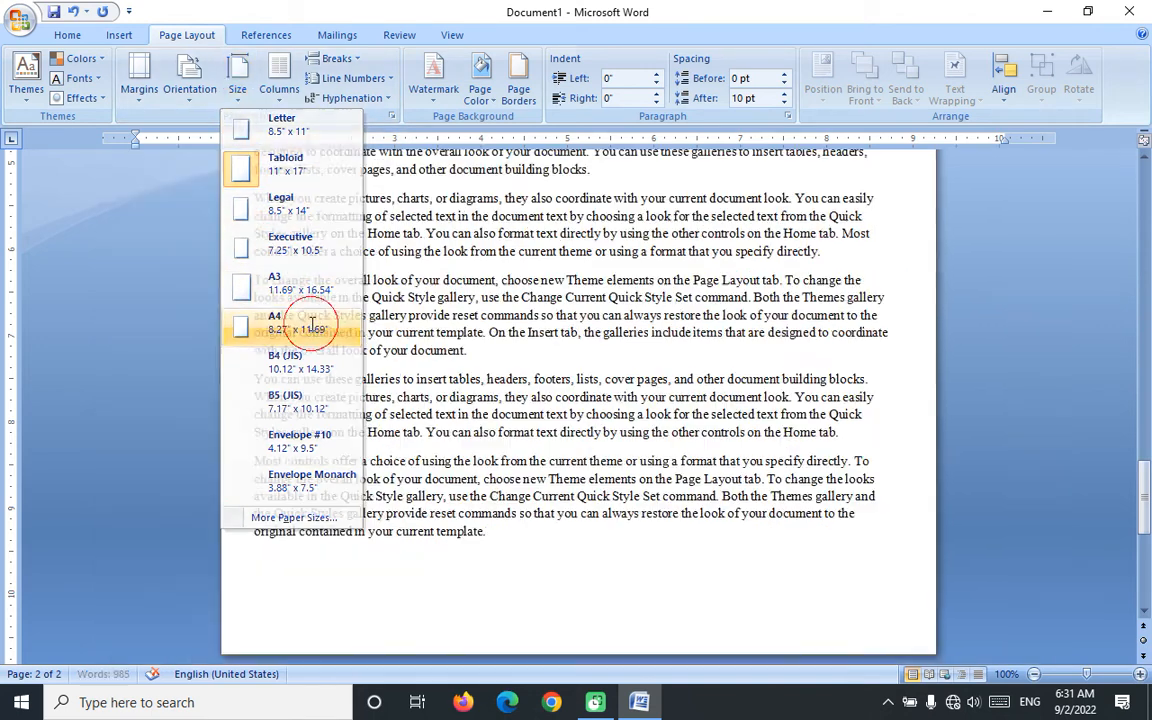
click(237, 86)
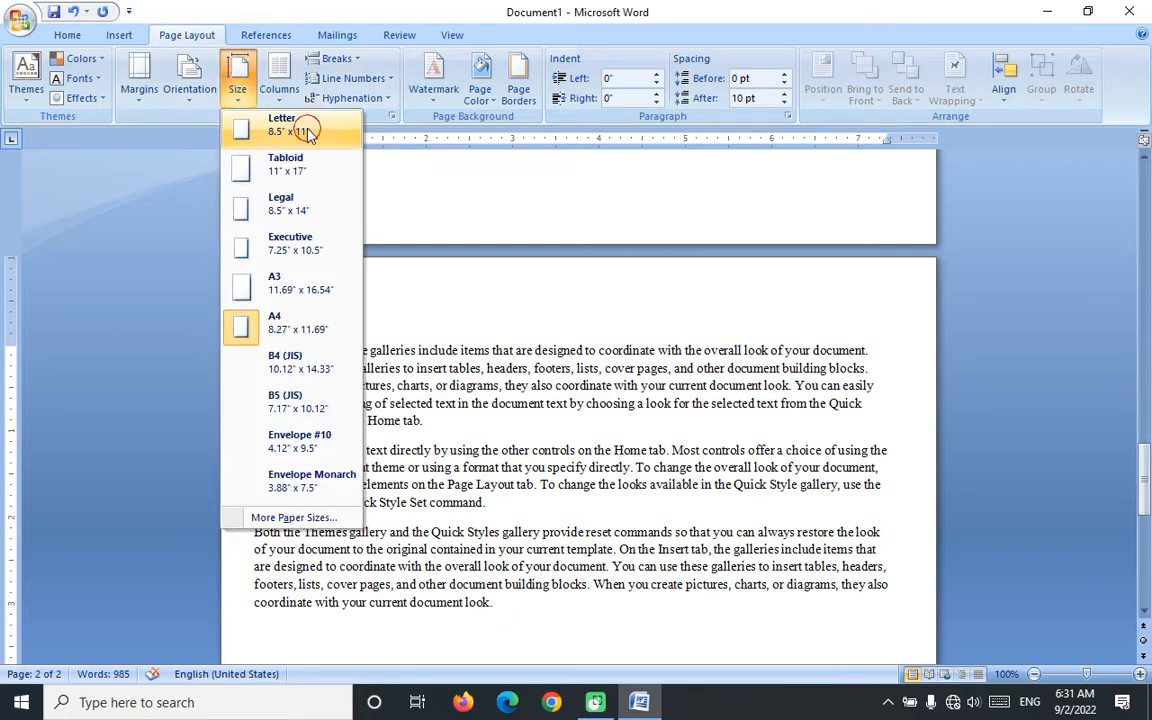
click(306, 124)
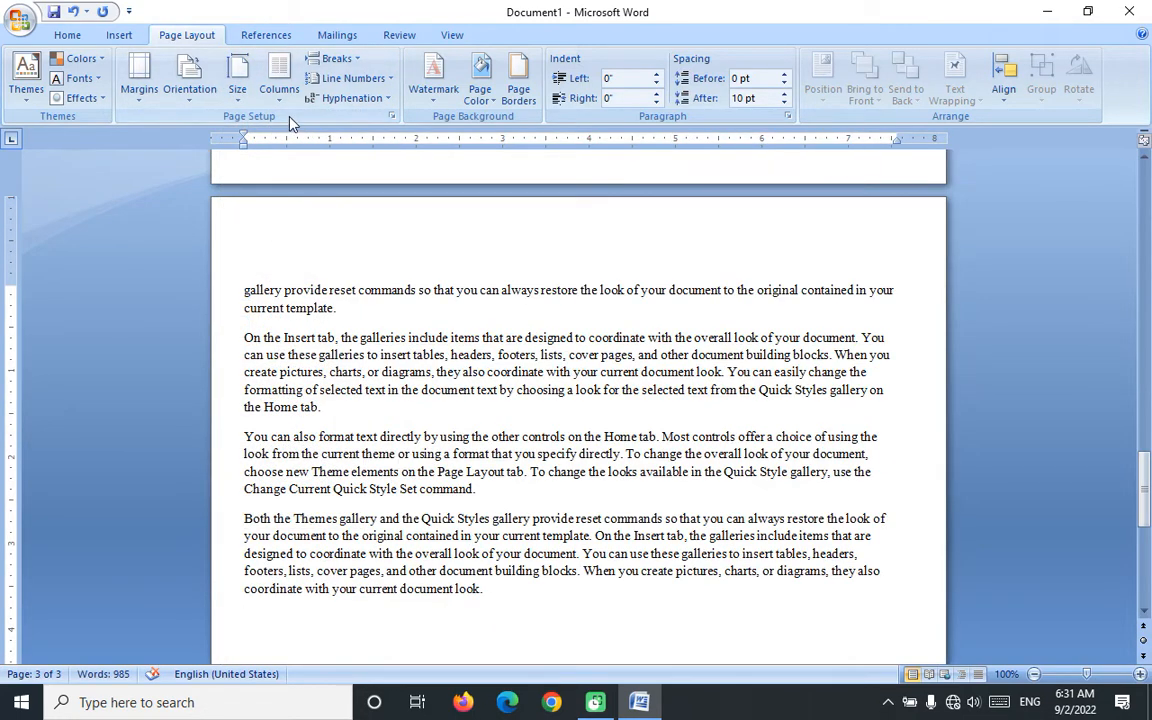
- Try two-column and three-column layouts on the document text
click(284, 104)
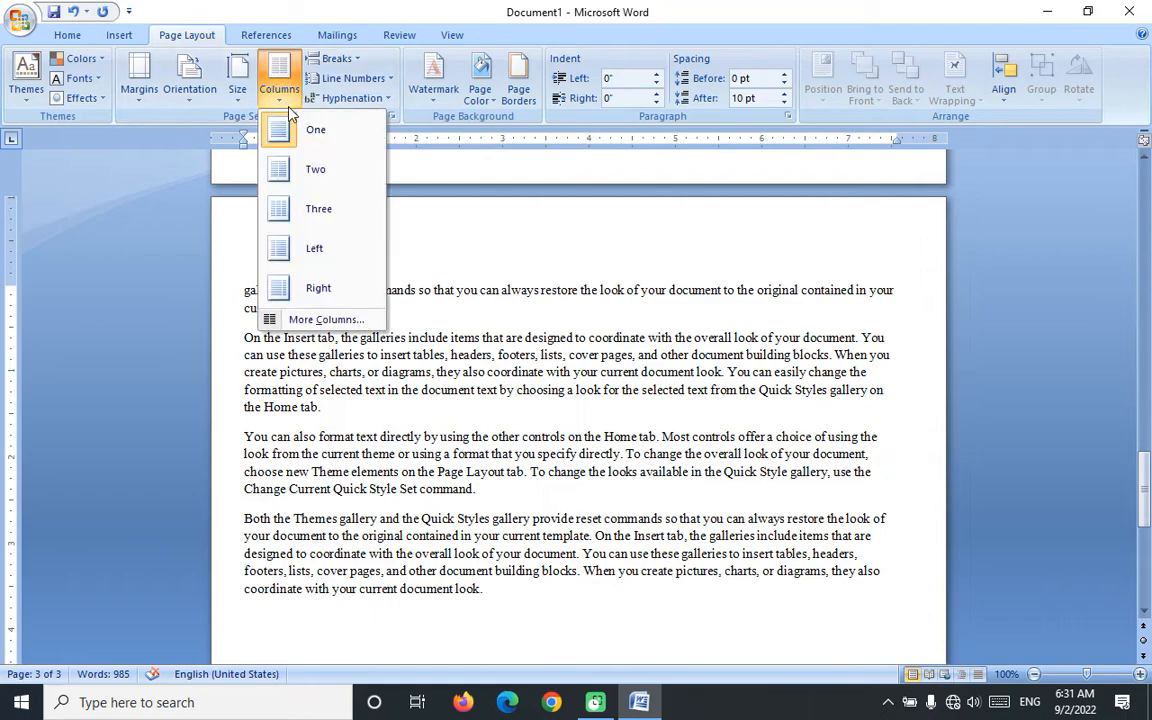
click(280, 170)
scroll(424, 291, up, 1)
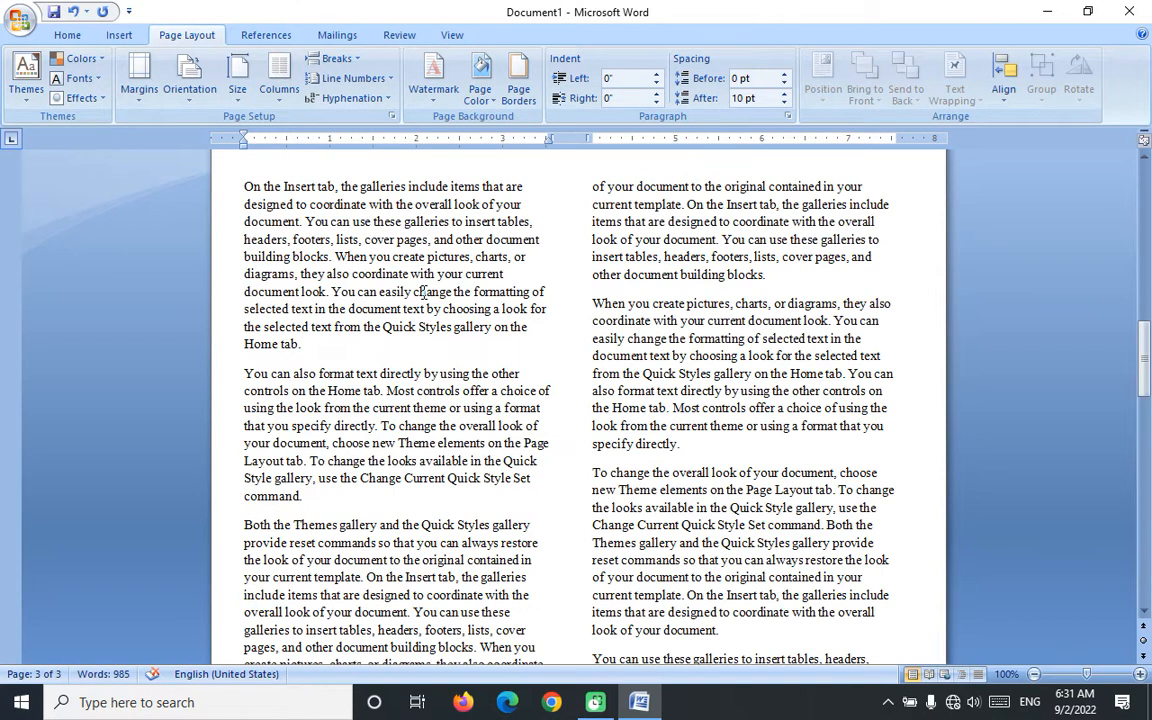
scroll(445, 285, up, 20)
click(279, 80)
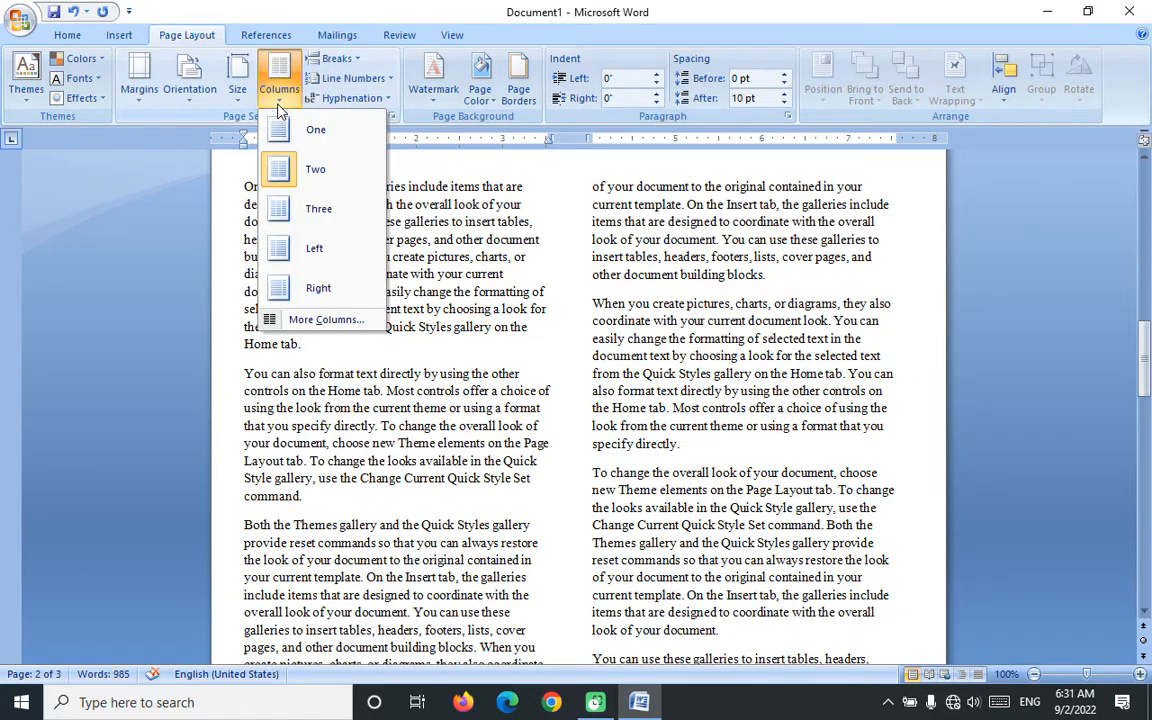
click(310, 226)
scroll(543, 278, down, 3)
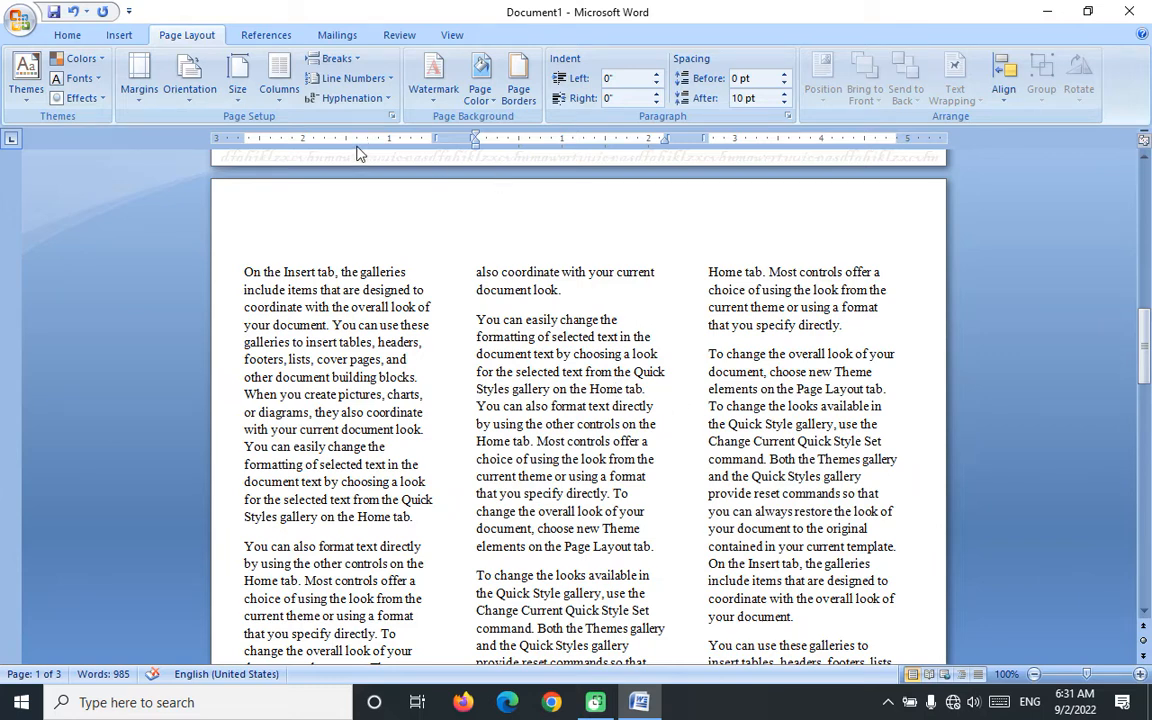
- Try the Left and Right column presets on the document text
click(279, 85)
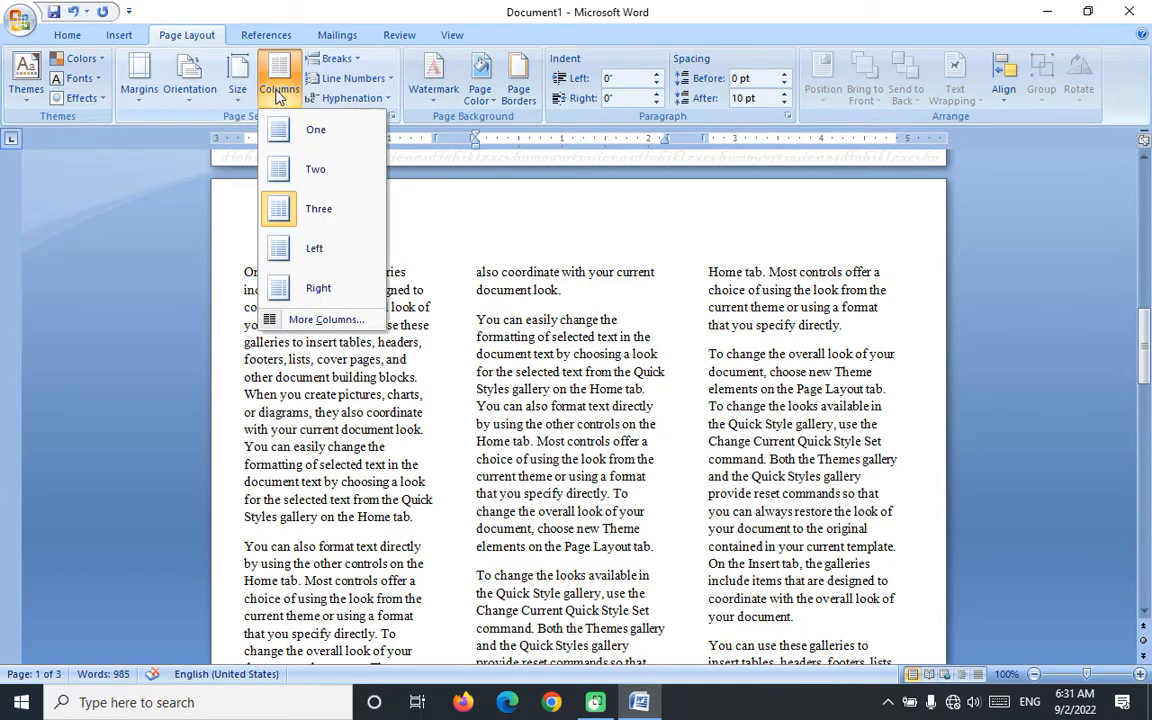
click(300, 248)
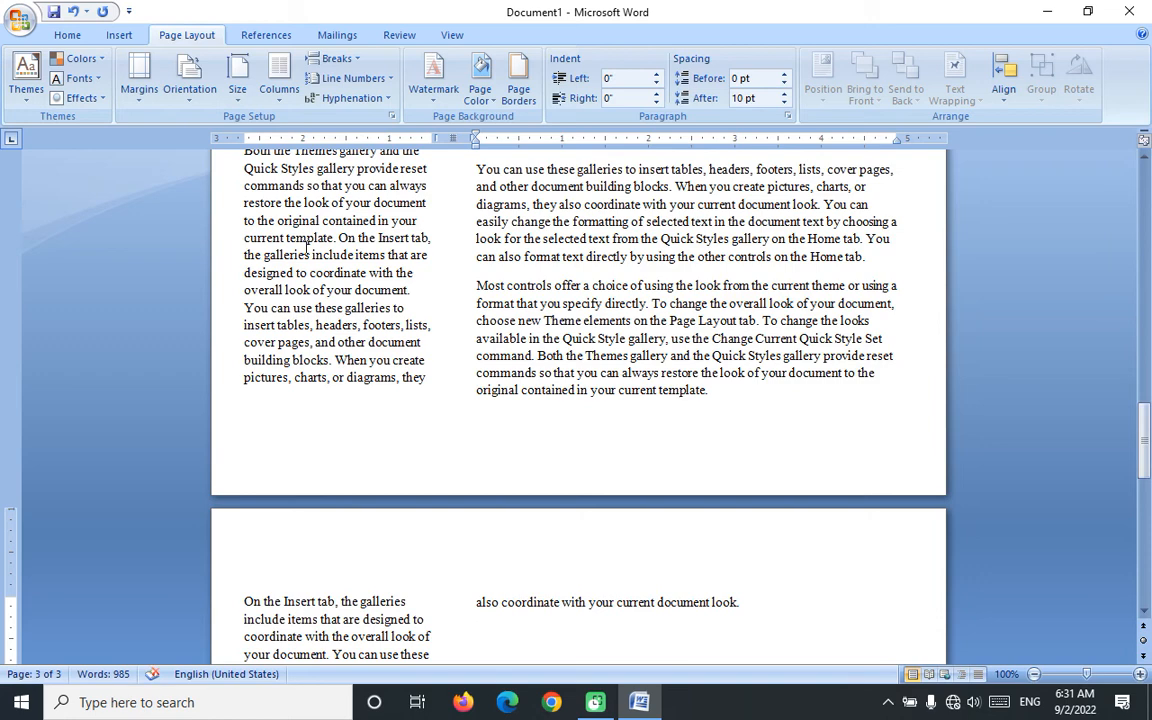
click(279, 85)
click(320, 288)
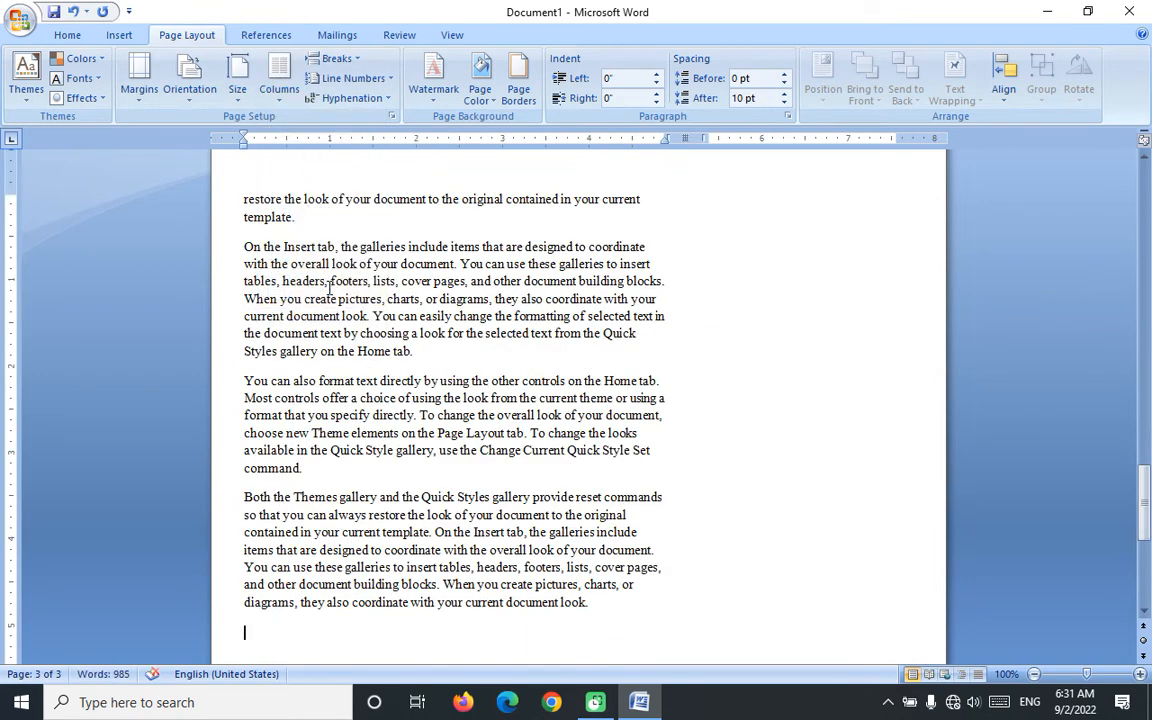
- Try a custom layout with 4 columns on the whole document, and return the text to one column
click(272, 86)
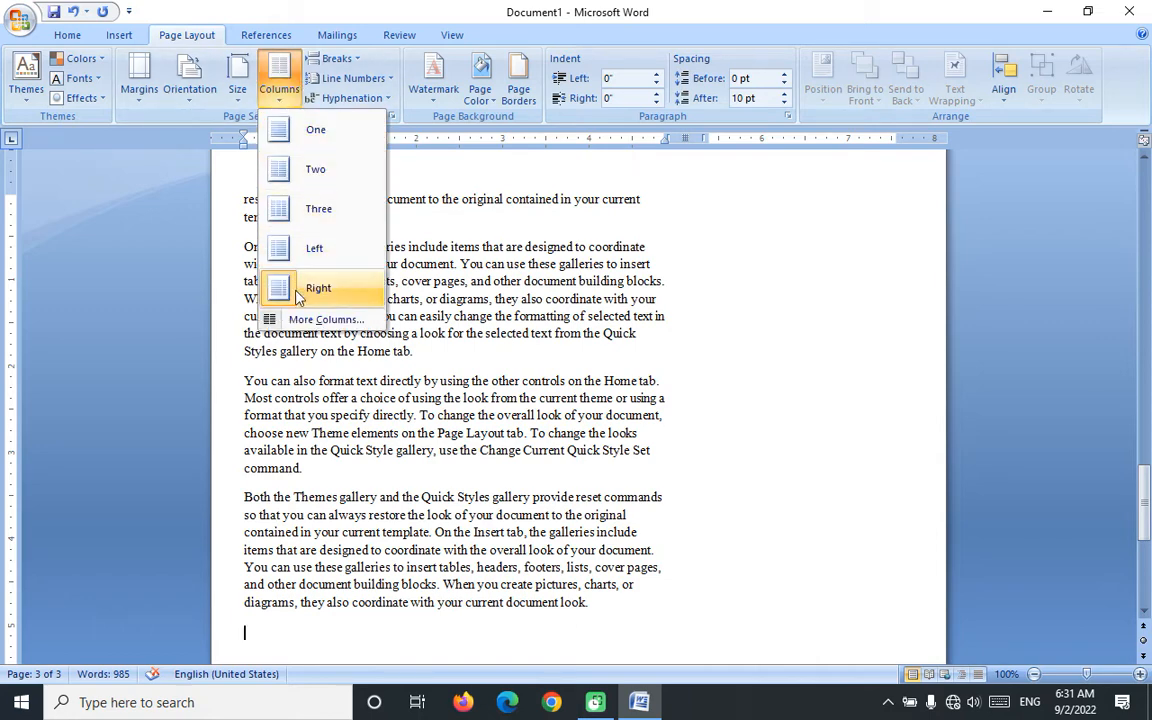
click(310, 319)
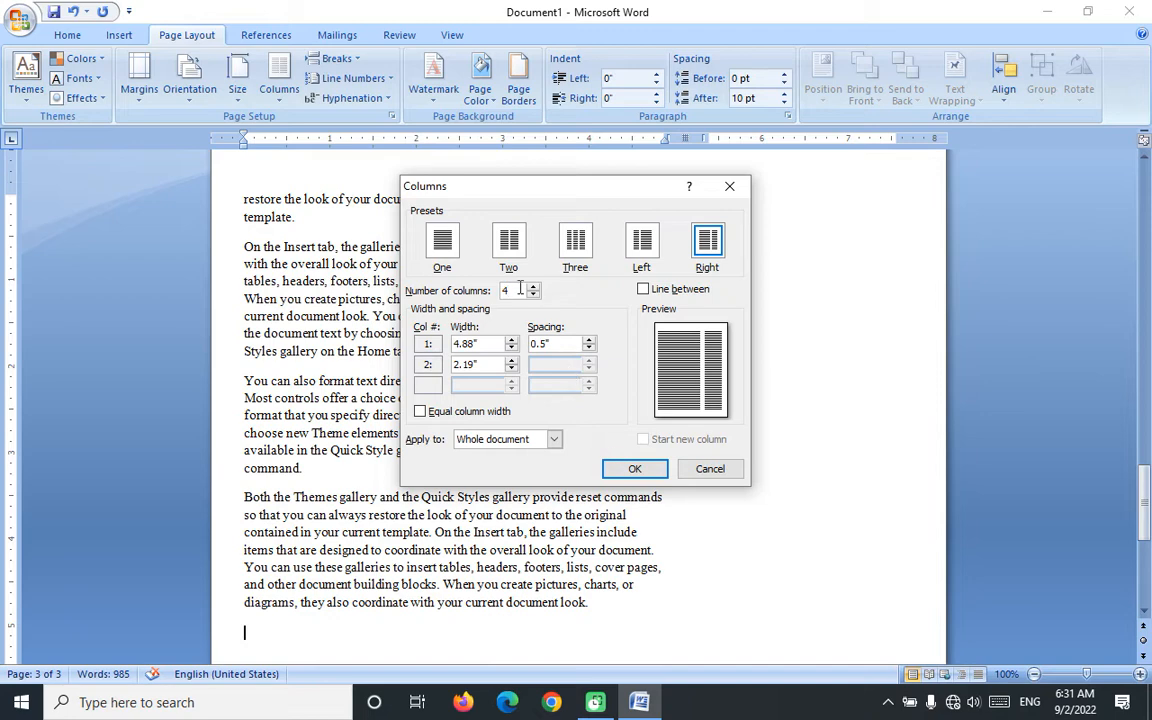
click(631, 469)
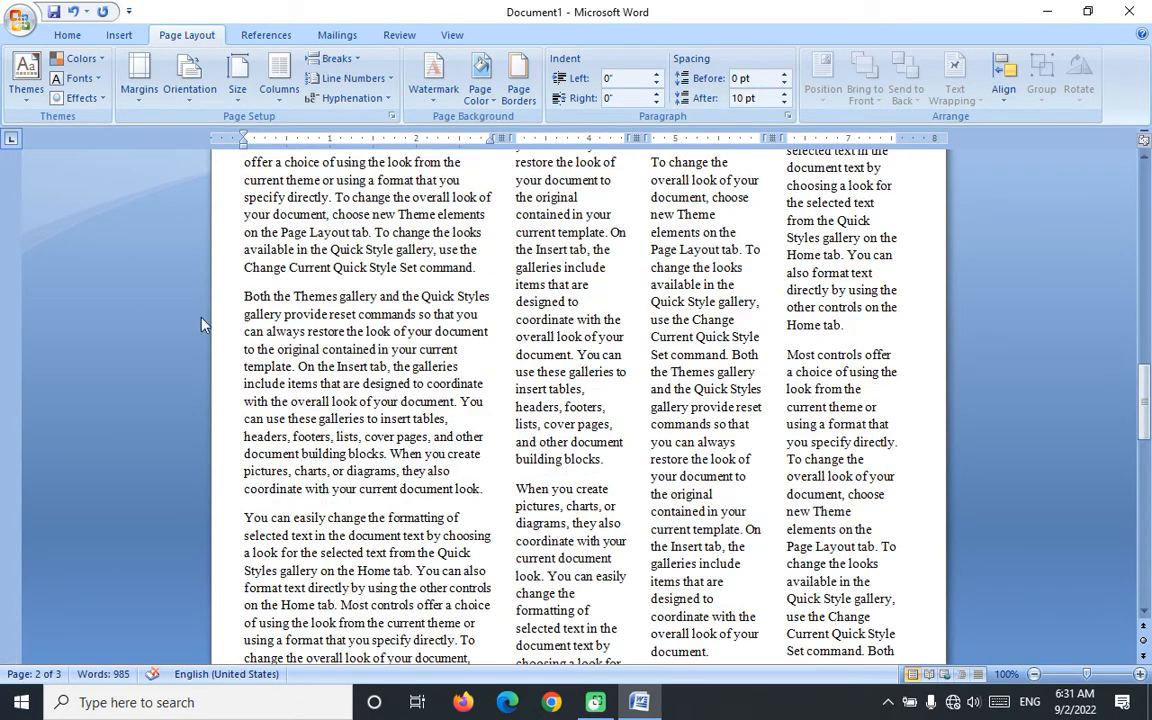
click(279, 82)
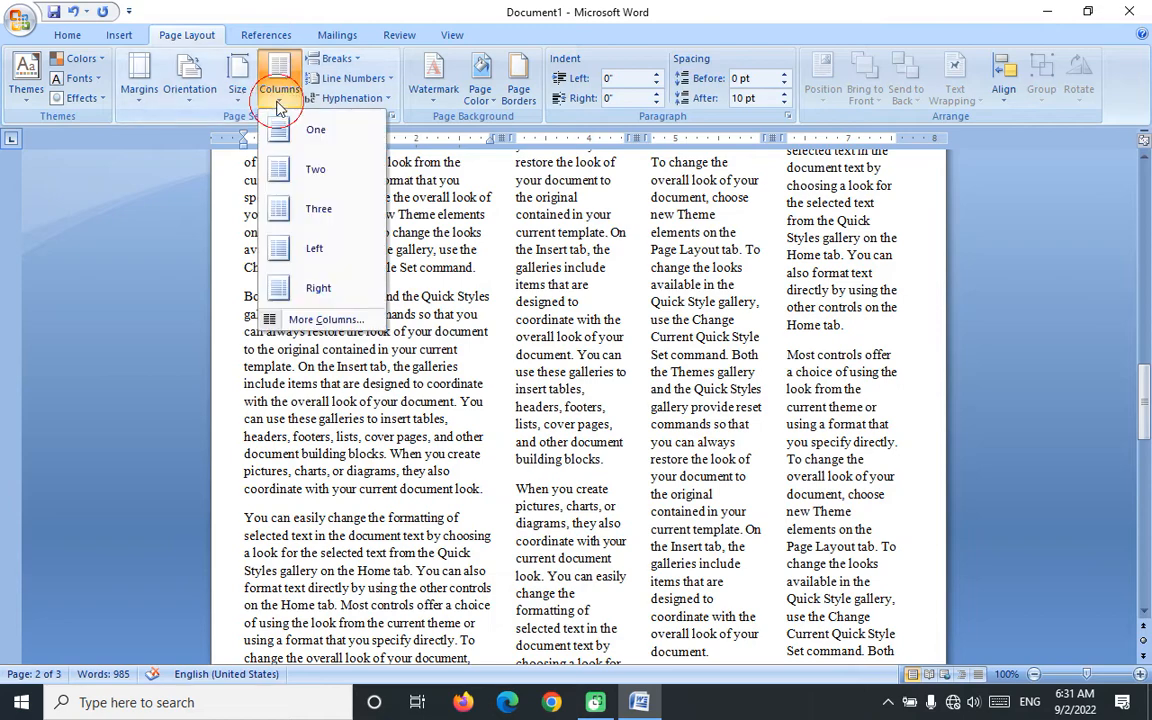
click(283, 134)
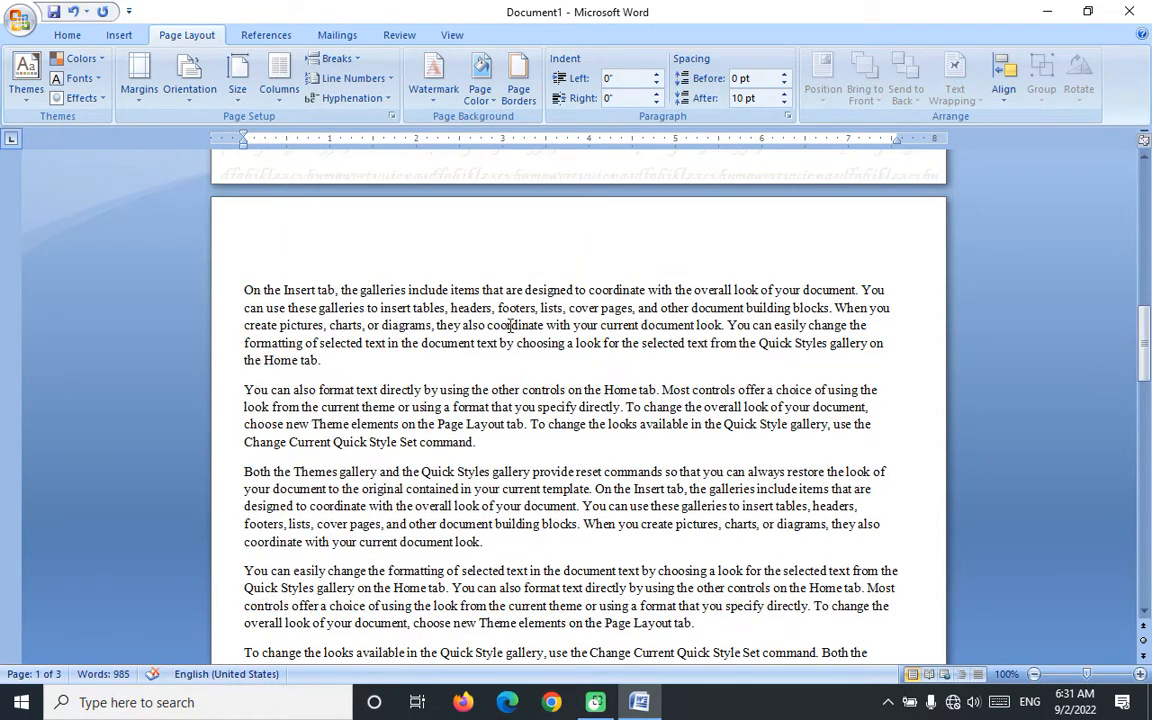
- Insert a page break at the end of the first paragraph on the page after the cover, following "the Home tab."
click(354, 62)
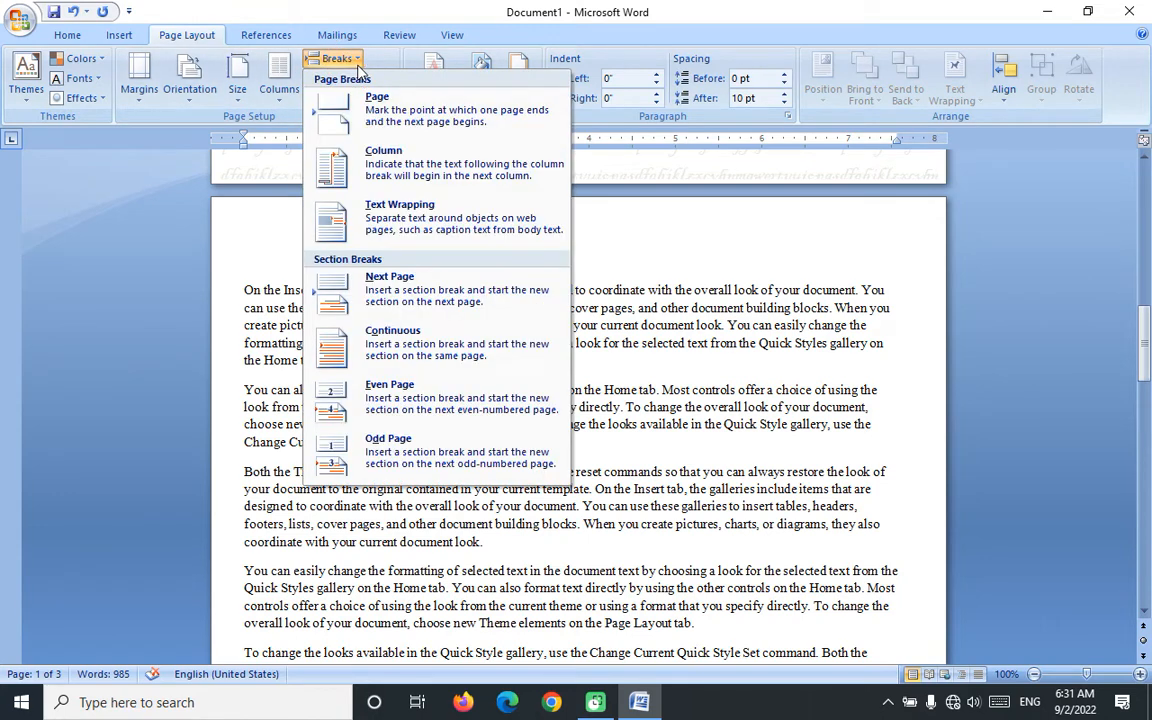
click(693, 374)
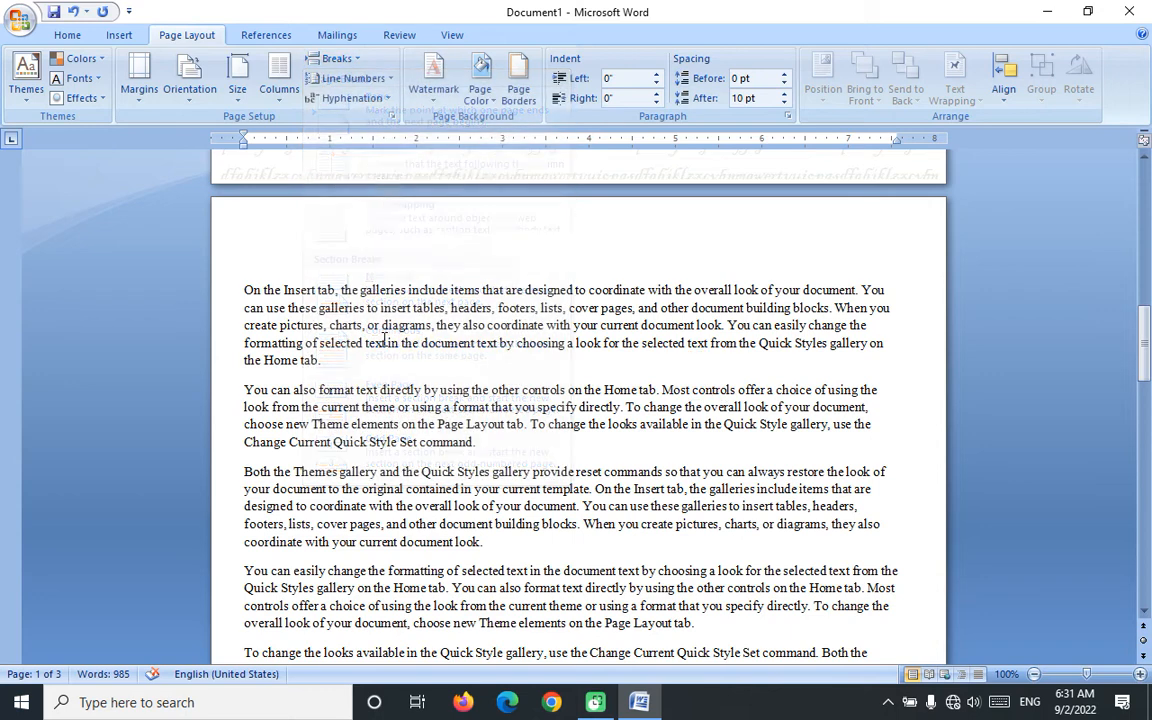
click(346, 366)
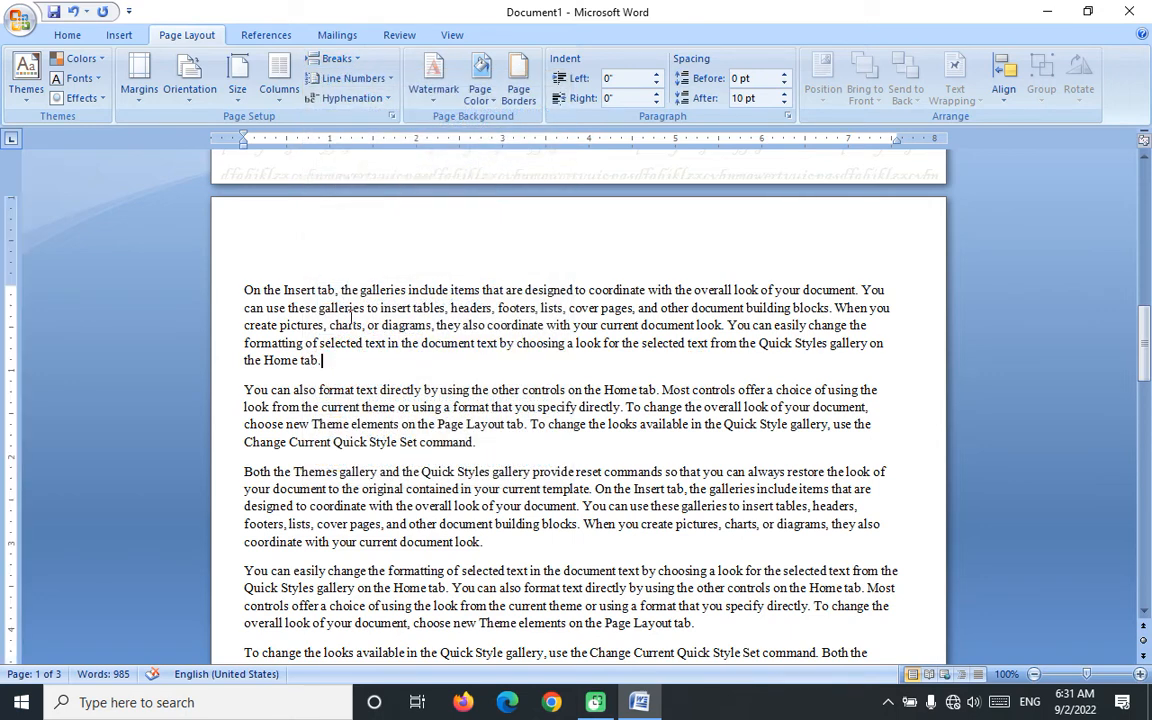
click(360, 62)
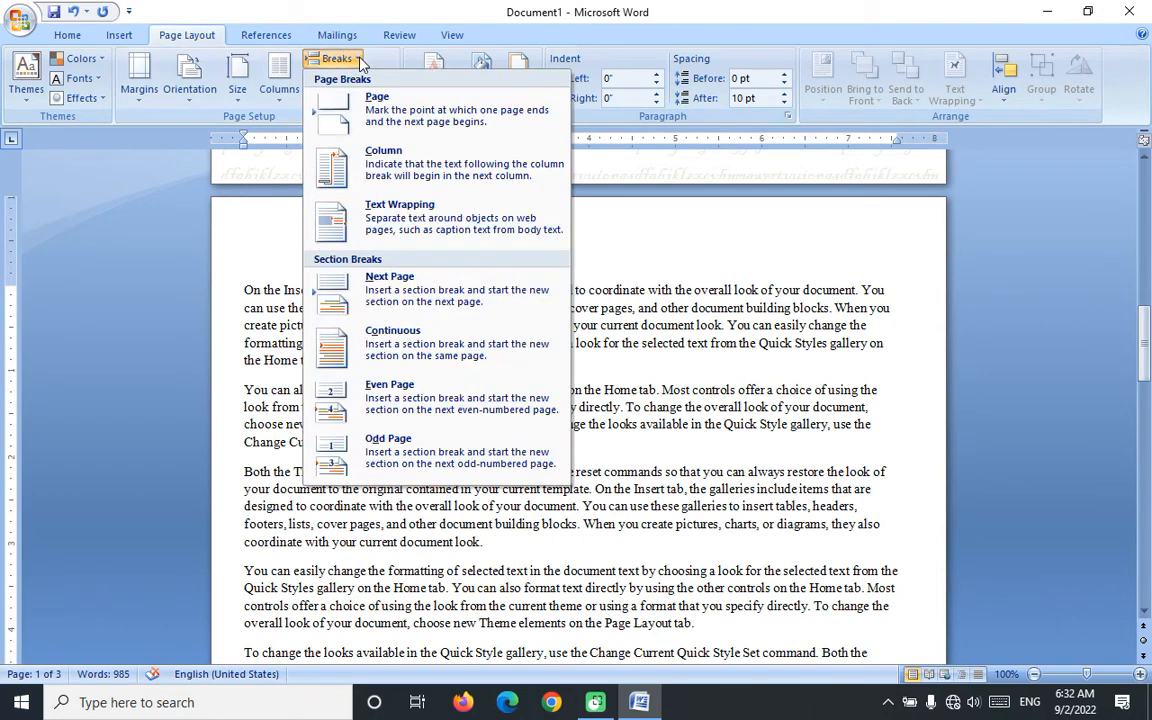
click(411, 124)
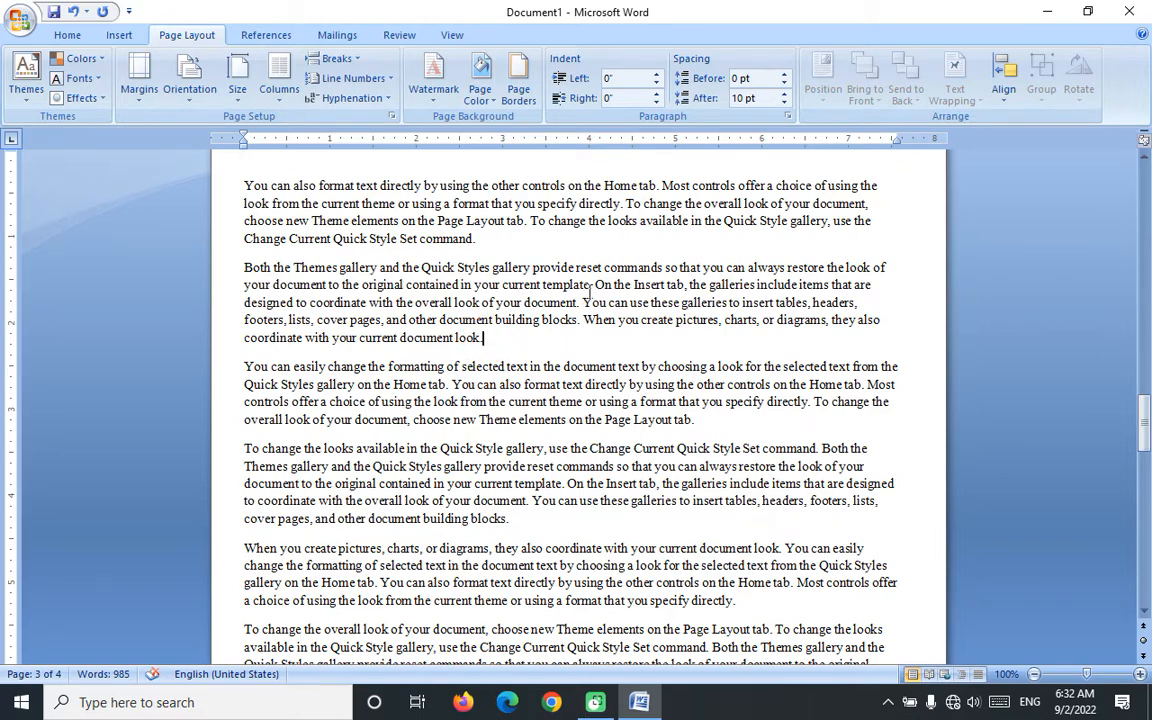
- Insert a column break in the "Both the Themes gallery" paragraph, just before its sentence beginning "On the Insert tab"
click(352, 60)
click(357, 155)
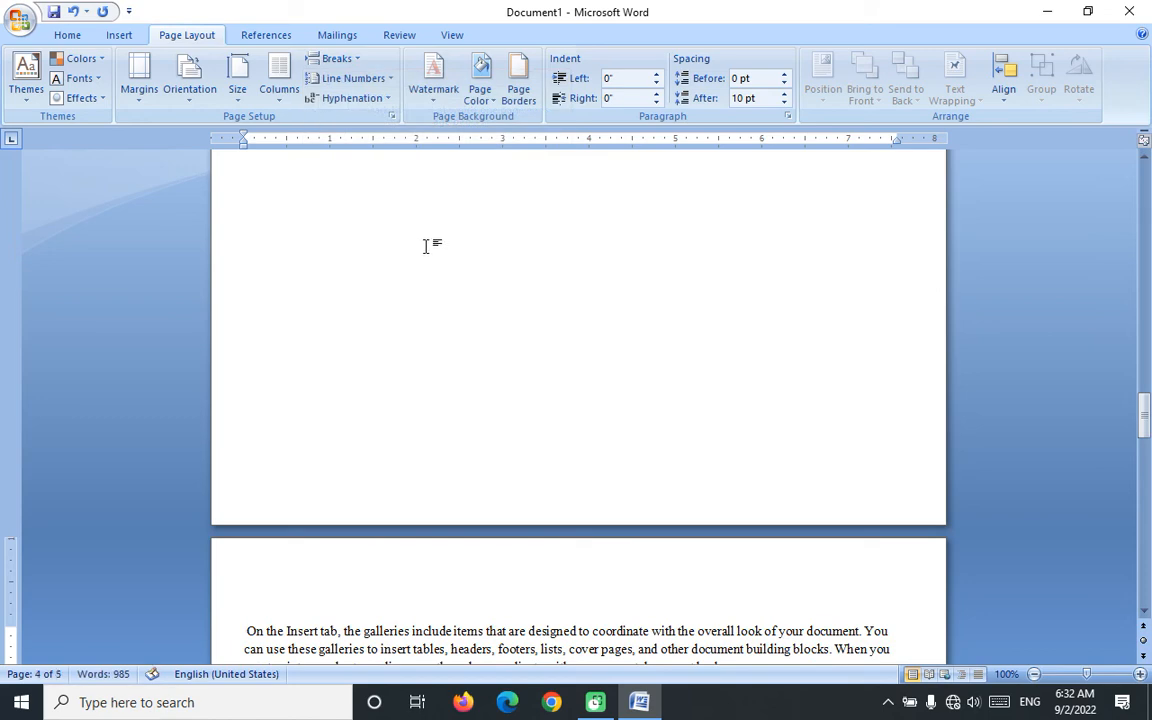
scroll(424, 244, up, 3)
scroll(590, 285, down, 10)
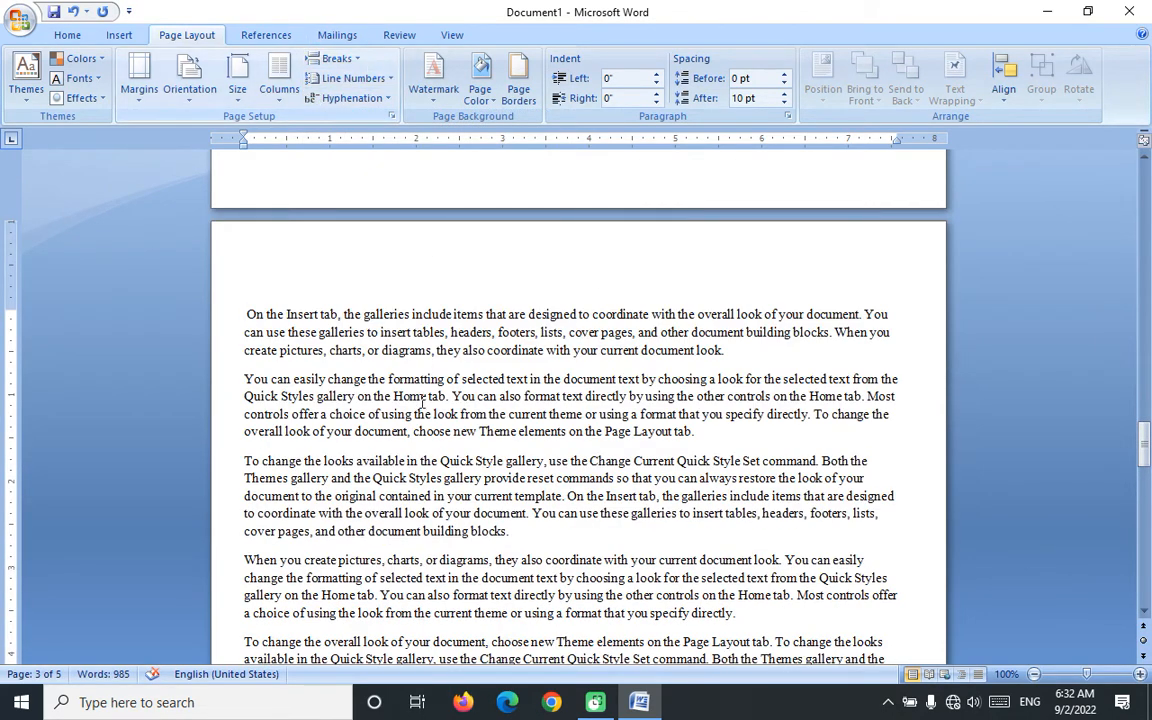
scroll(427, 388, down, 9)
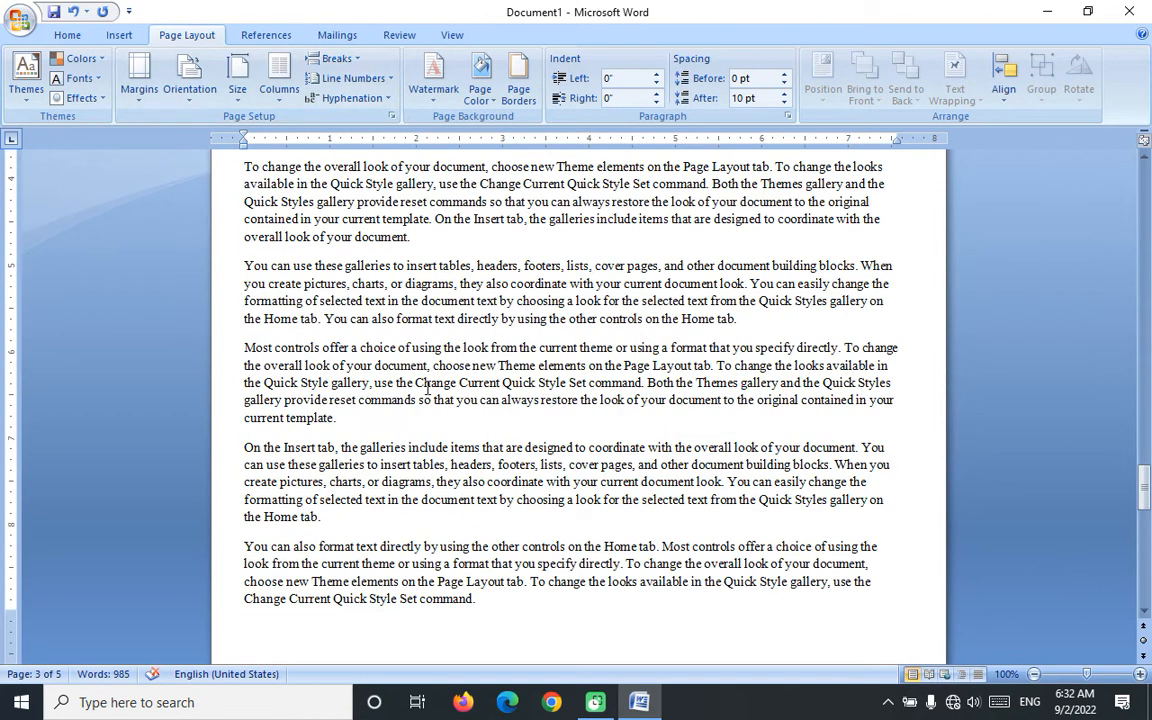
- Insert a text wrapping break after "in the Quick Style gallery," in the paragraph beginning "Most controls offer a choice"
click(372, 384)
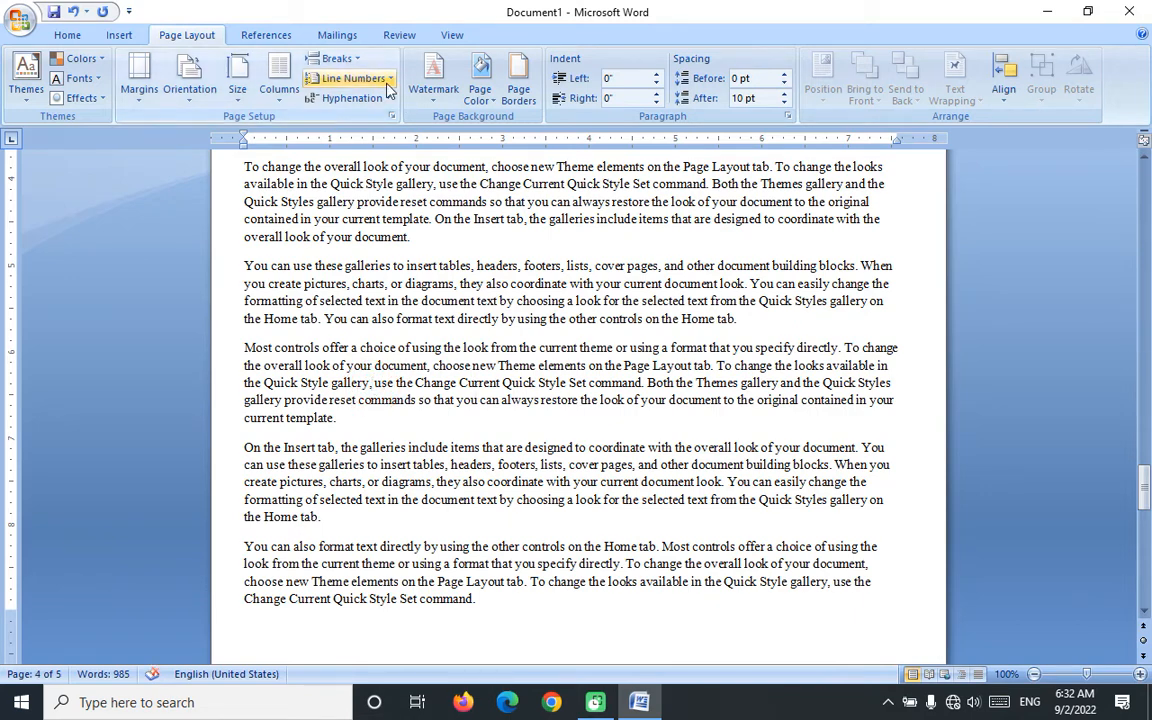
click(345, 58)
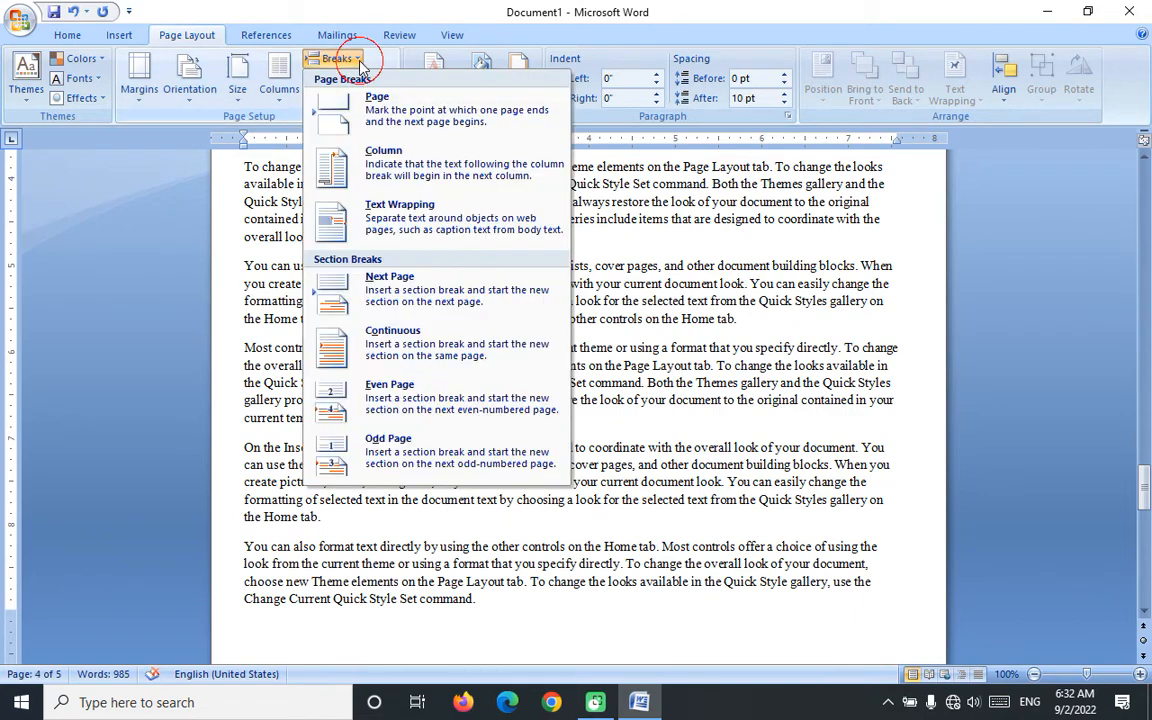
click(394, 219)
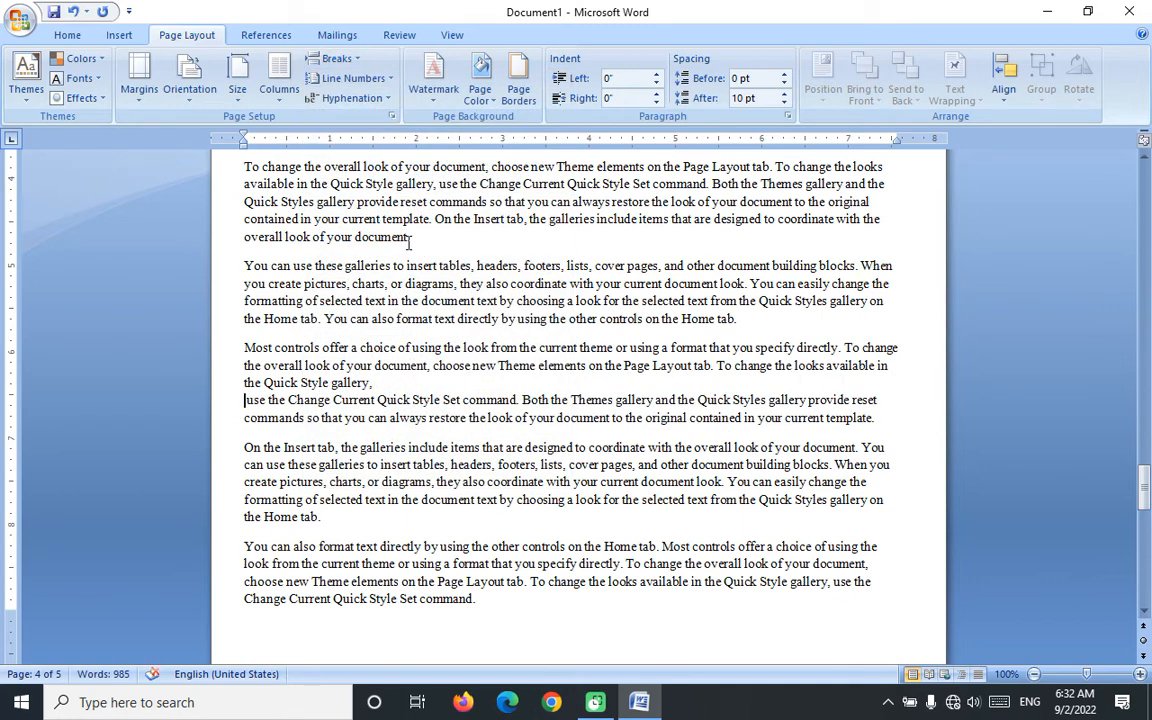
click(355, 59)
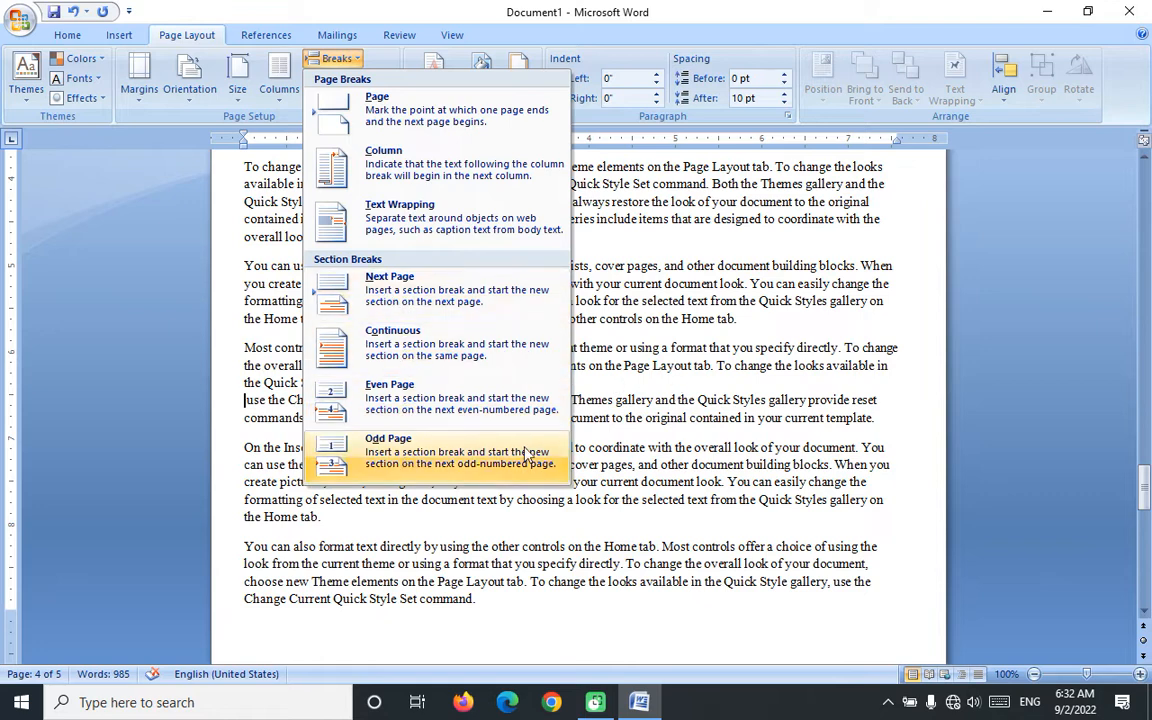
key(Escape)
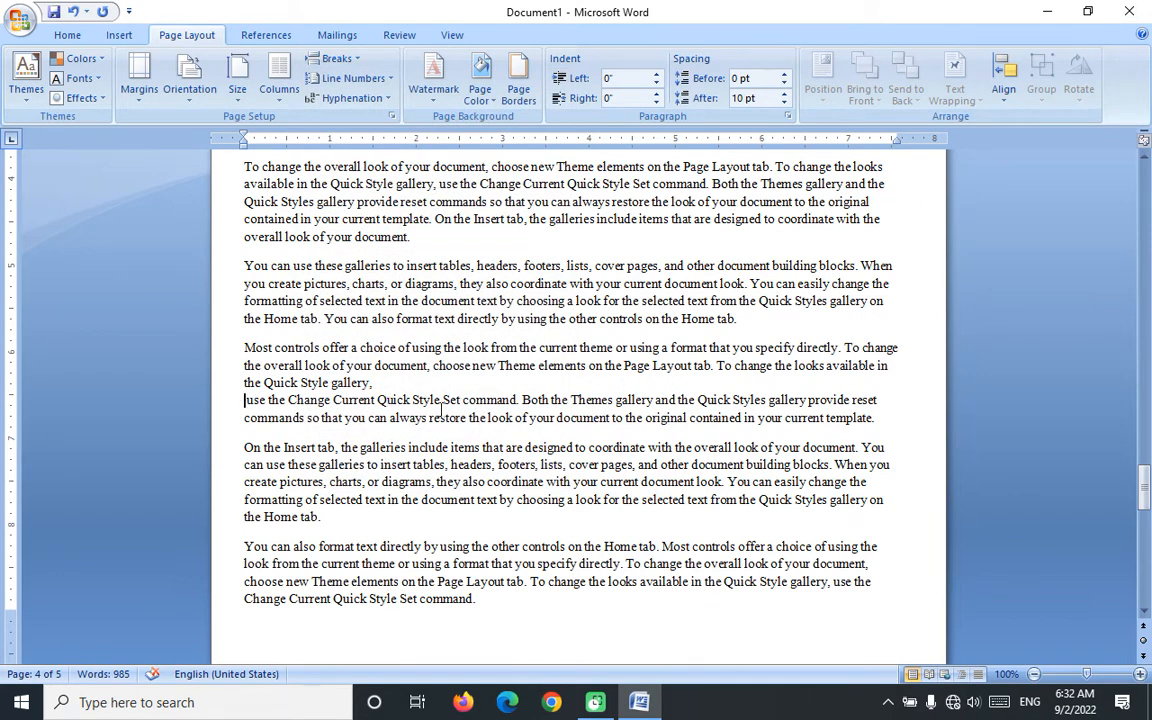
- Insert a Next Page section break after "insert tables, headers," in the paragraph beginning "On the Insert tab"
key(space)
click(497, 466)
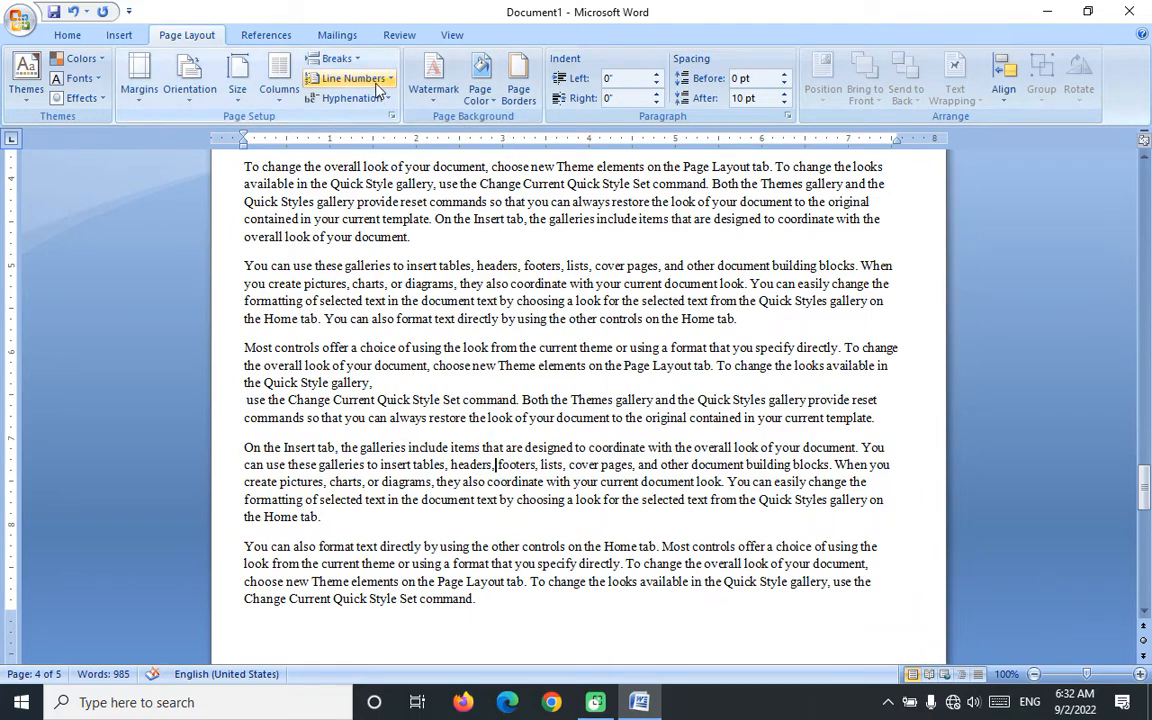
click(335, 58)
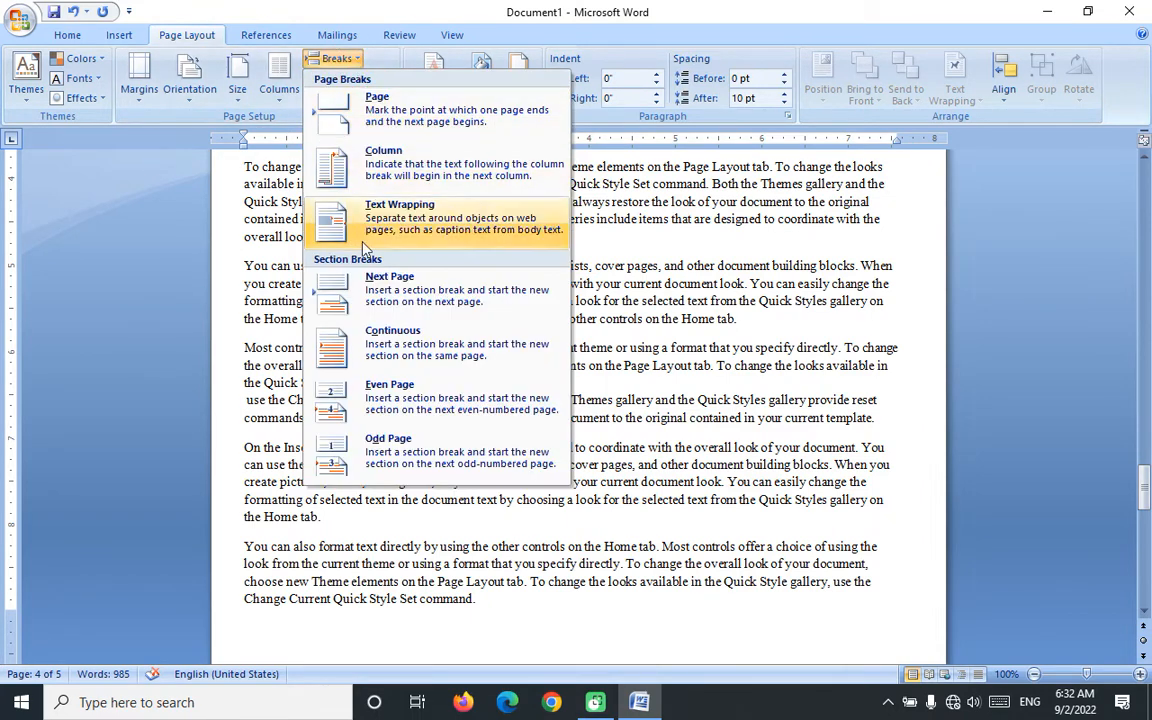
click(410, 290)
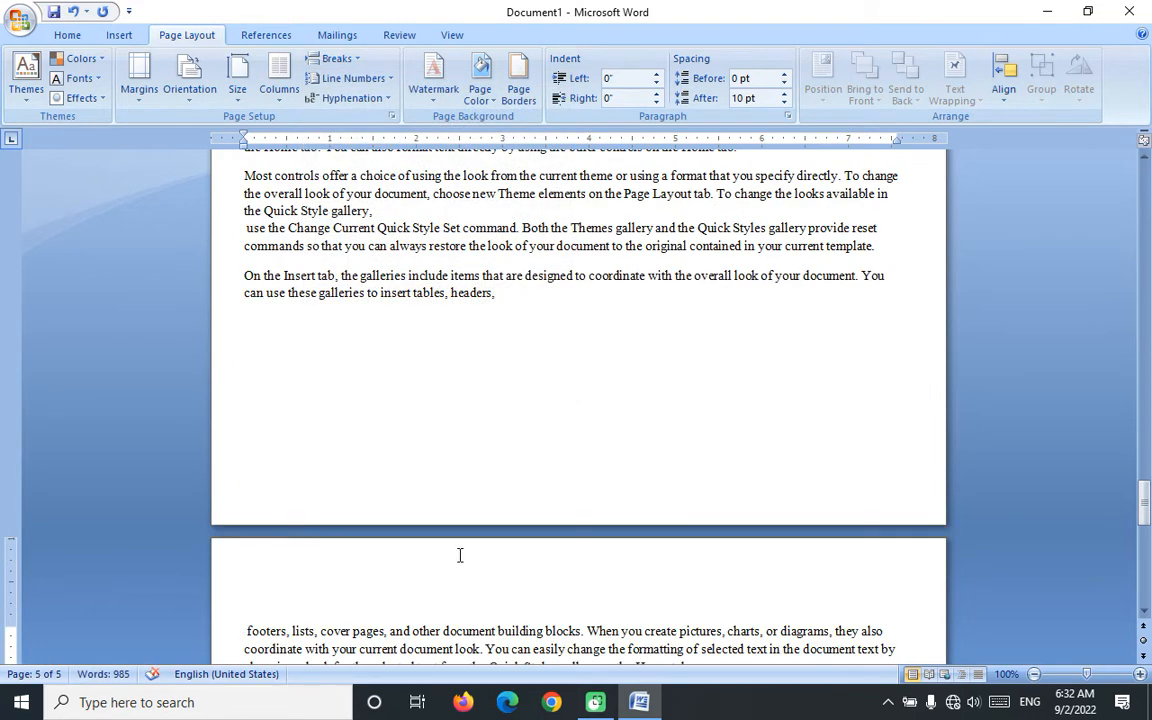
- Insert a Continuous section break before the sentence "On the Insert tab" in the last "Both the Themes gallery" paragraph
click(348, 64)
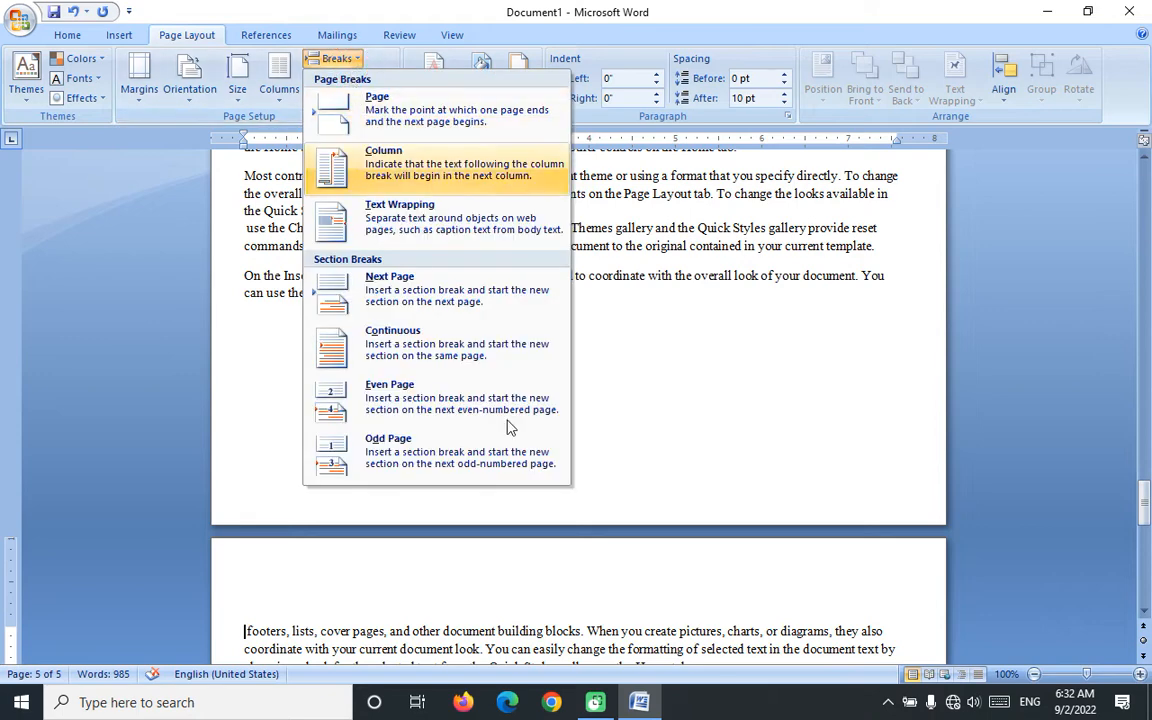
scroll(640, 380, down, 5)
click(590, 515)
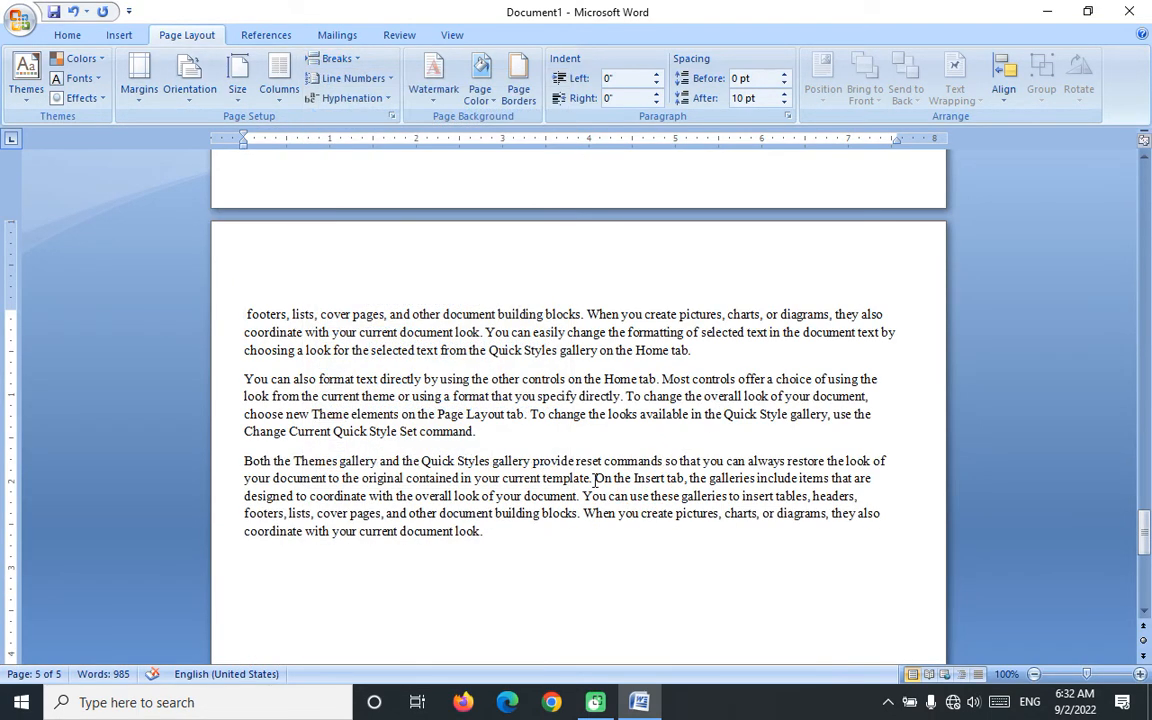
click(360, 64)
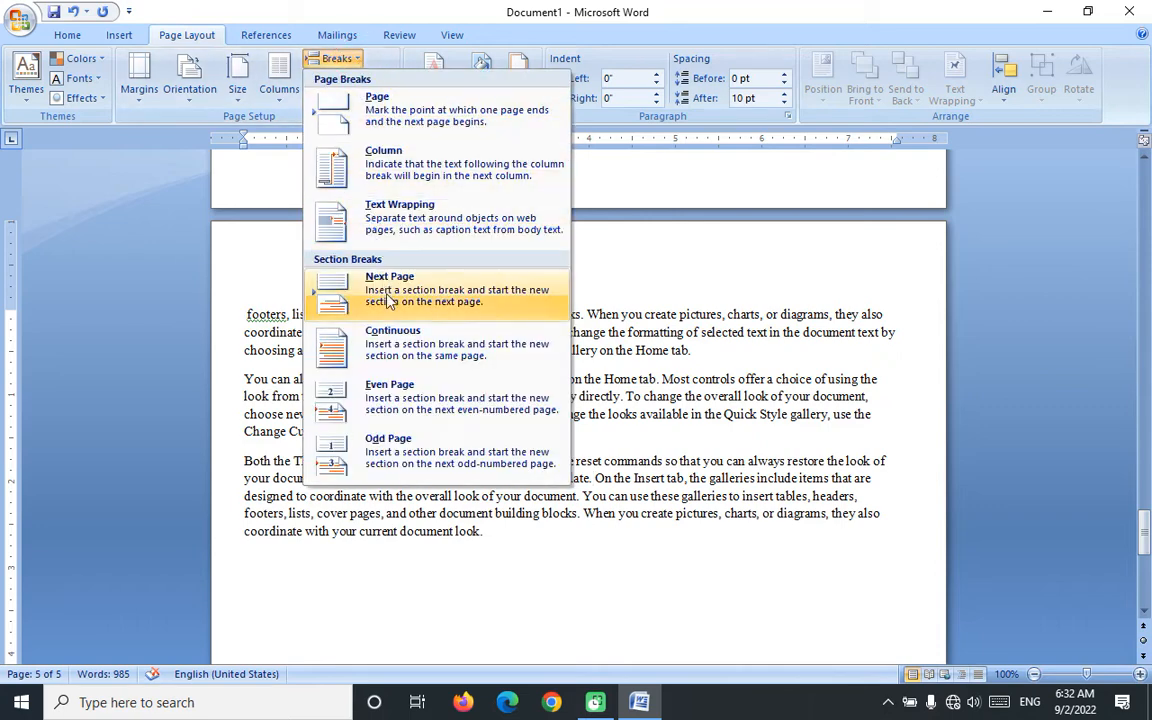
click(347, 334)
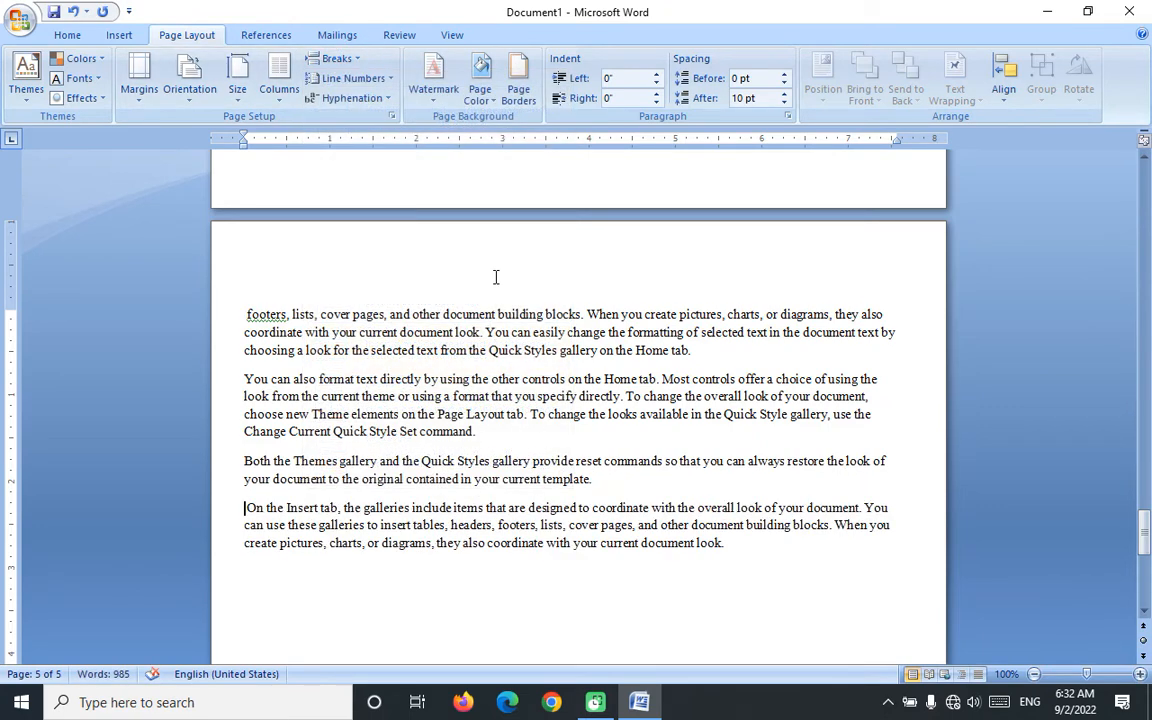
- Review the available break types and look over how the inserted breaks divide the document's pages
click(360, 61)
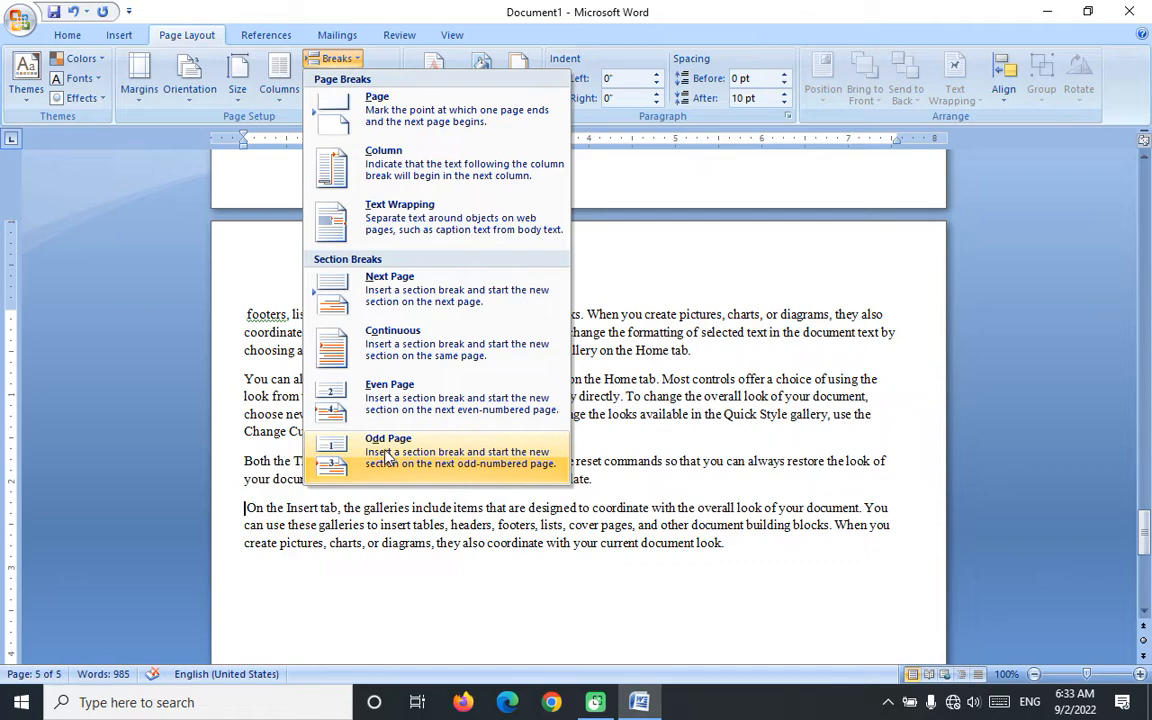
scroll(639, 293, up, 10)
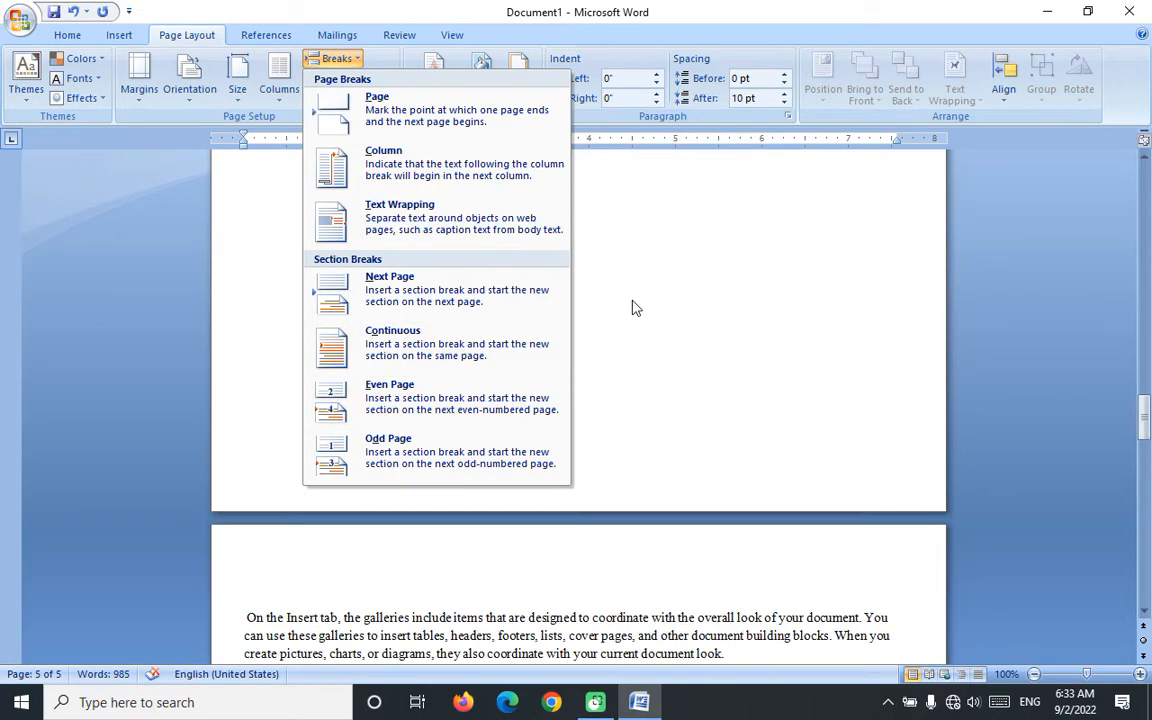
click(648, 287)
scroll(640, 287, up, 3)
scroll(622, 265, up, 10)
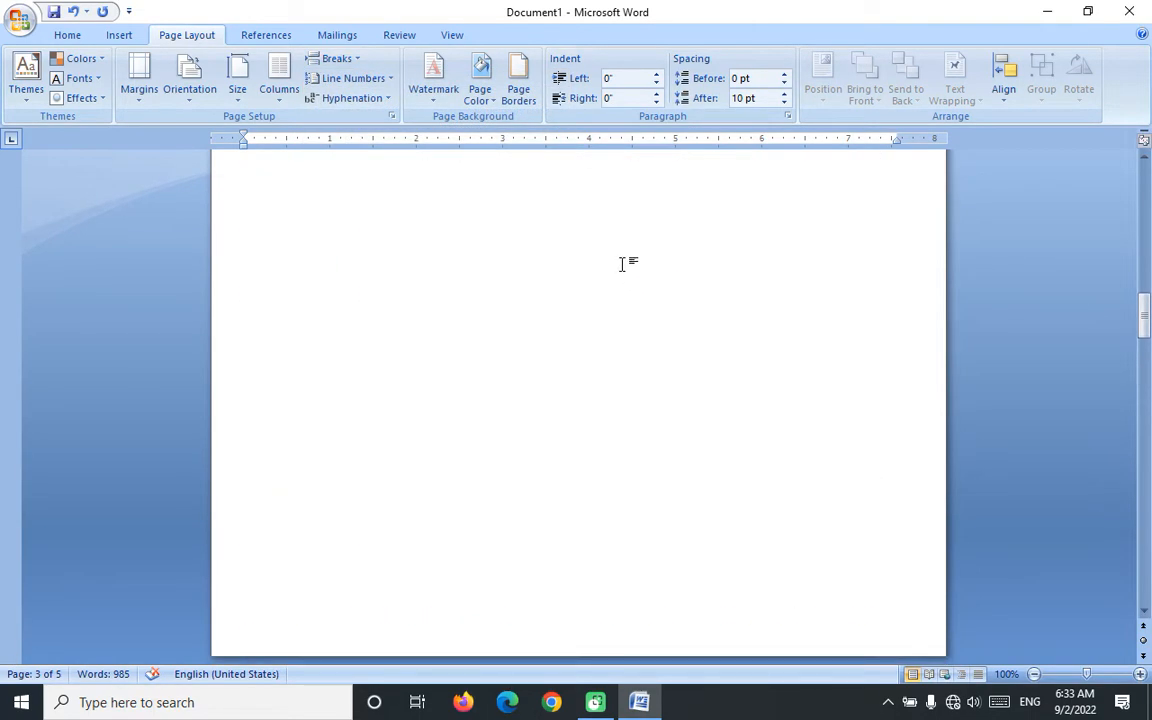
scroll(636, 300, down, 12)
scroll(622, 296, up, 10)
scroll(614, 302, down, 3)
scroll(610, 302, up, 3)
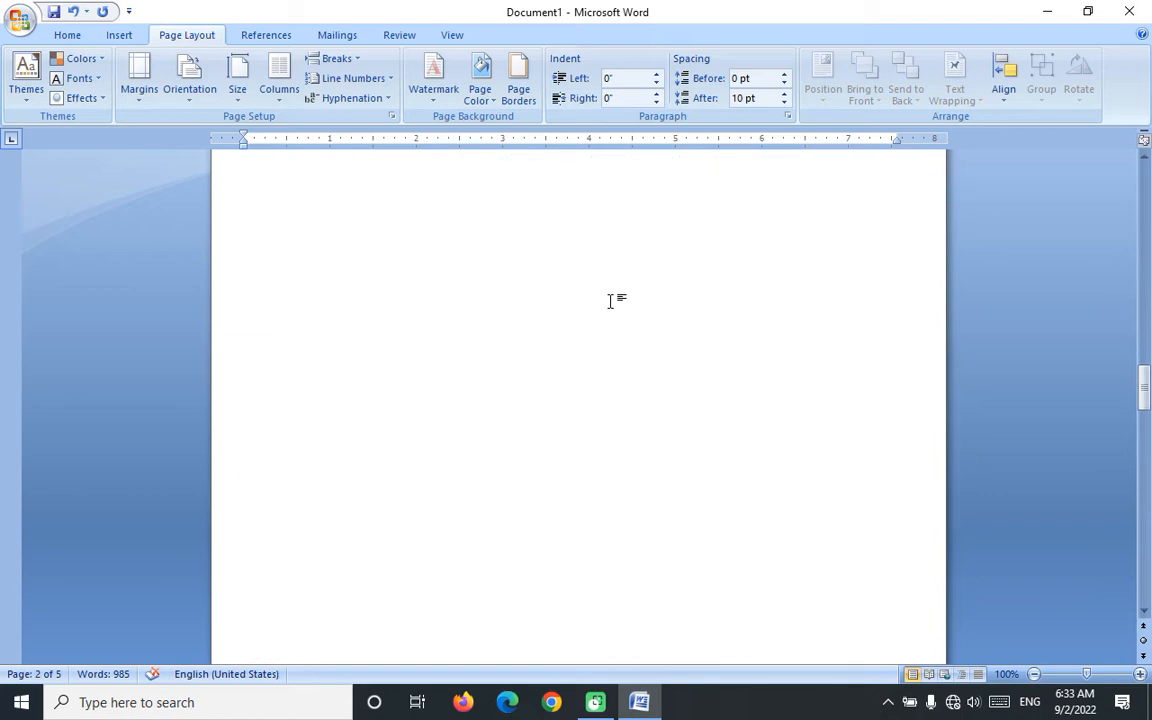
scroll(605, 298, down, 8)
scroll(599, 301, up, 6)
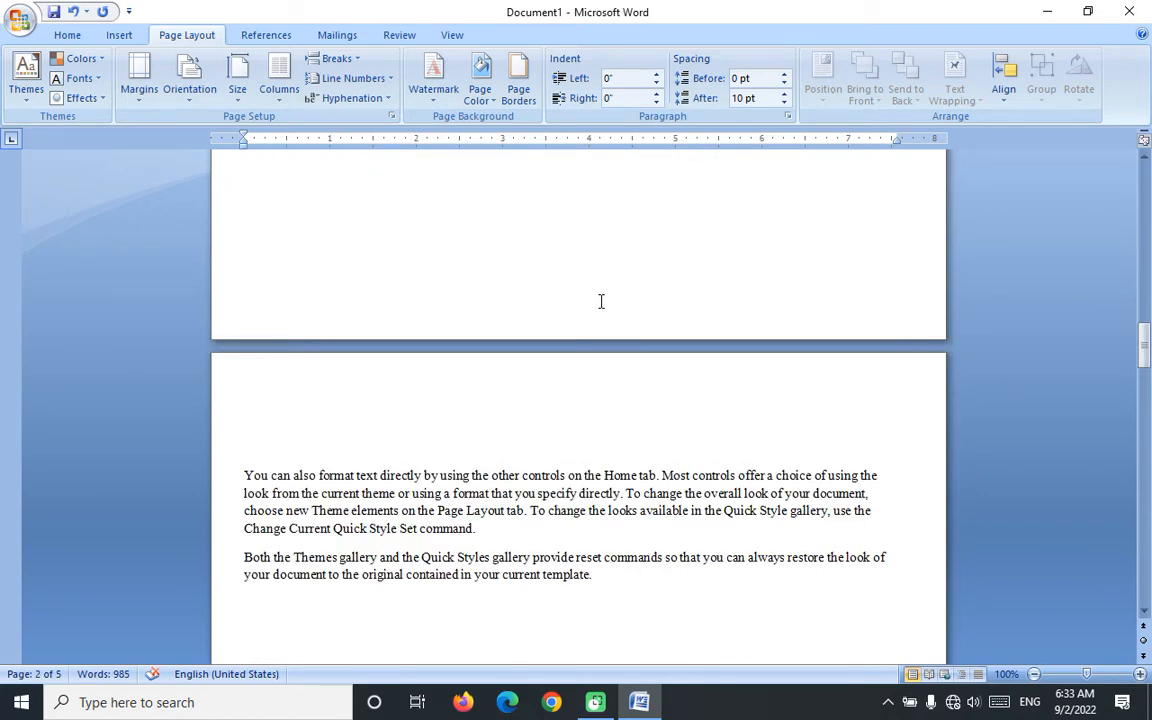
- Show the formatting marks and delete the column break after "your current template." in the first "Both the Themes gallery" paragraph
key(ctrl+shift+8)
click(593, 580)
key(Delete)
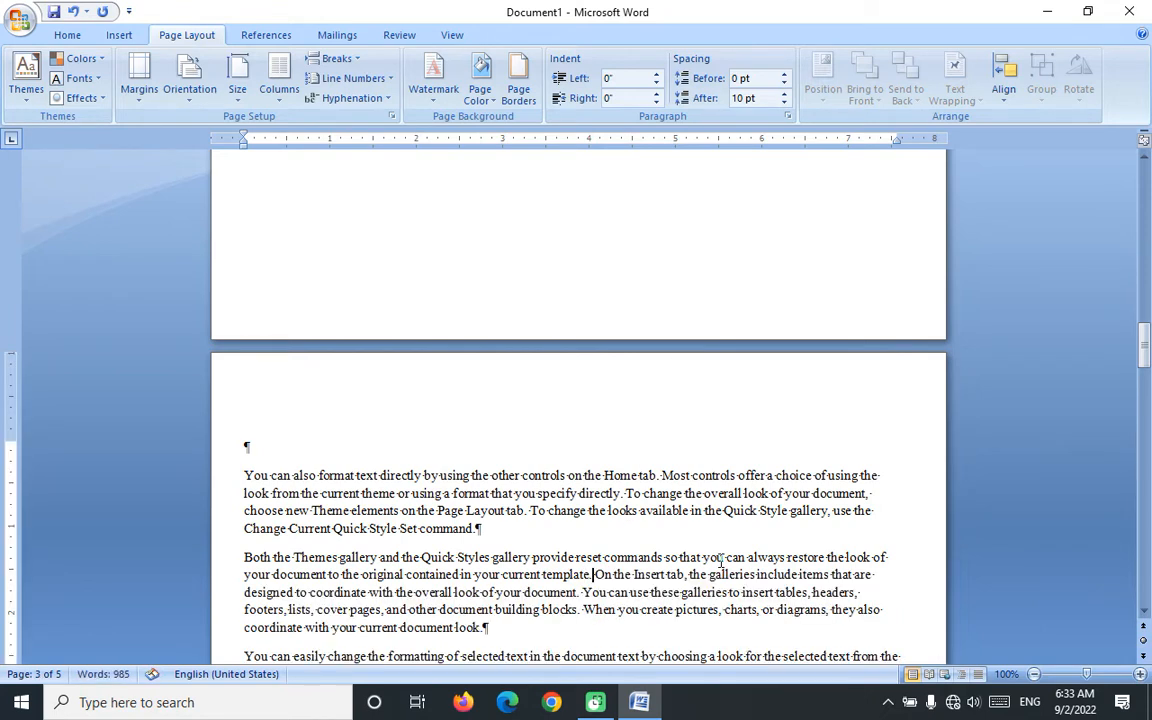
- Delete the Next Page section break after "headers," and the Continuous section break after "your current template."
scroll(762, 565, down, 3)
scroll(700, 552, down, 18)
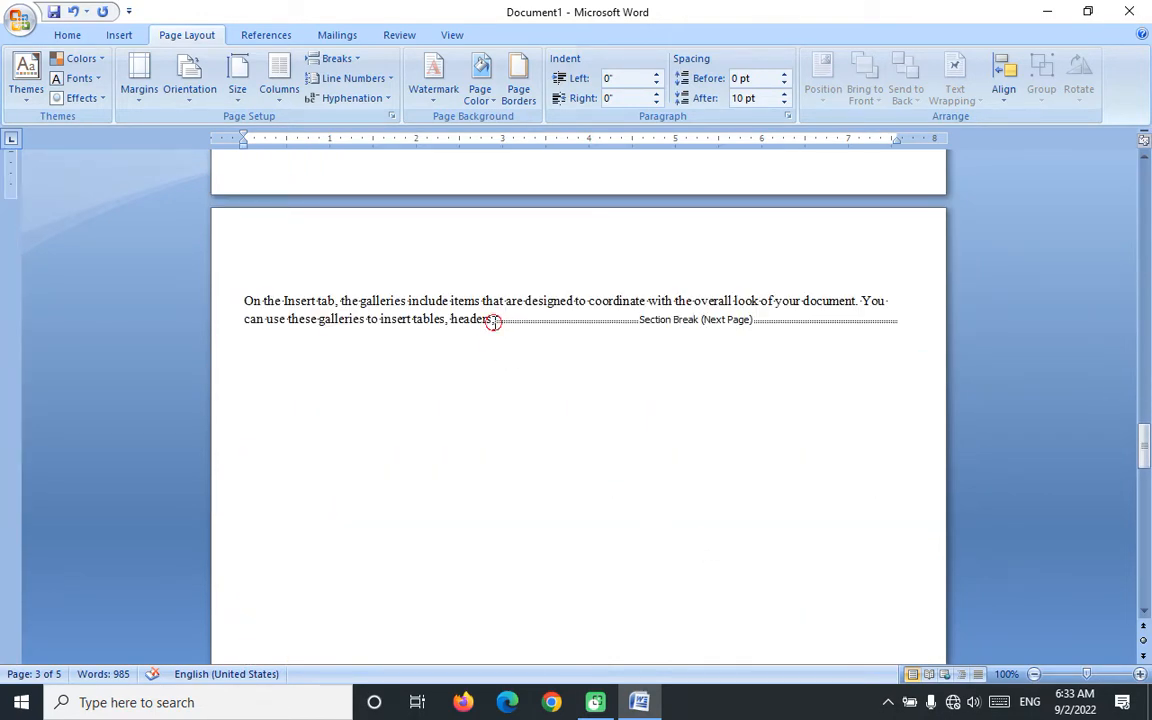
click(493, 321)
key(ctrl+v)
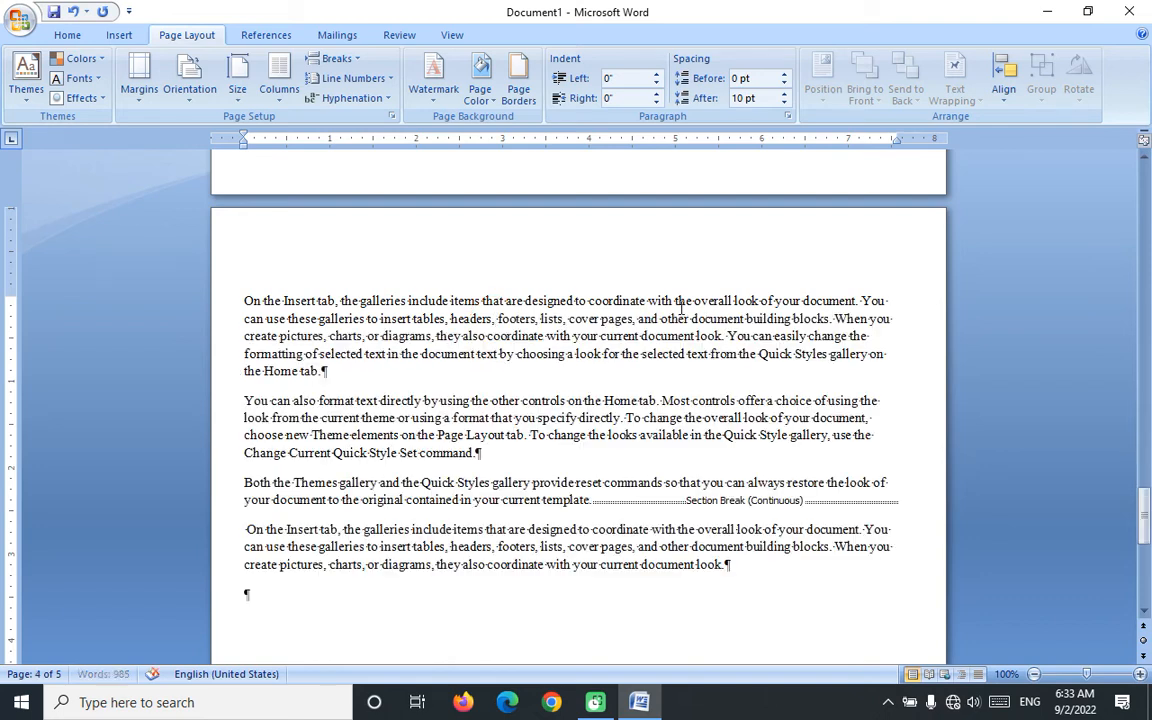
click(591, 504)
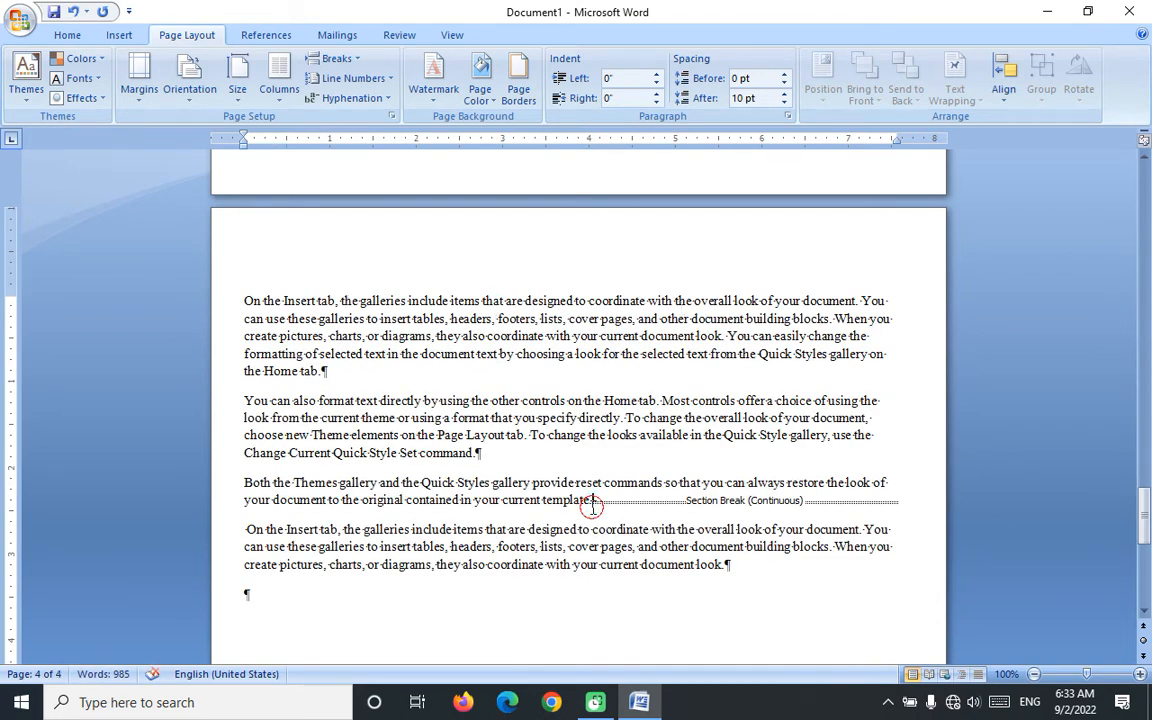
key(Delete)
- Delete the page break after "the Home tab." in the first paragraph following the cover page
scroll(676, 470, up, 15)
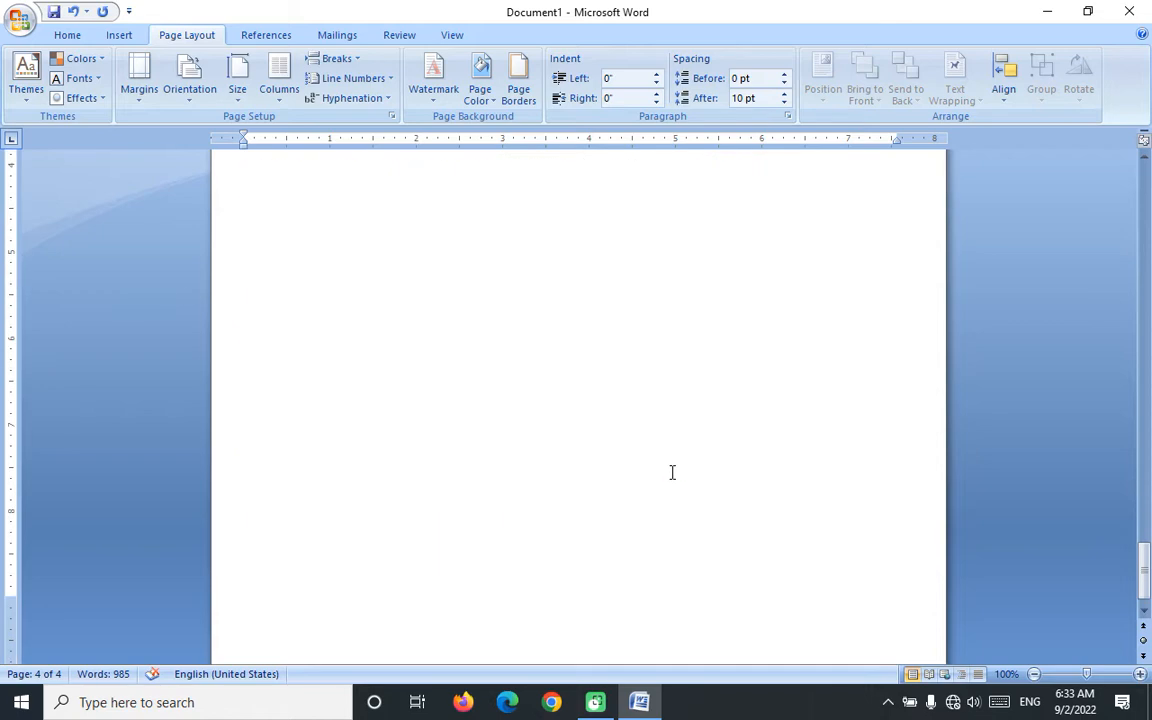
scroll(650, 469, up, 10)
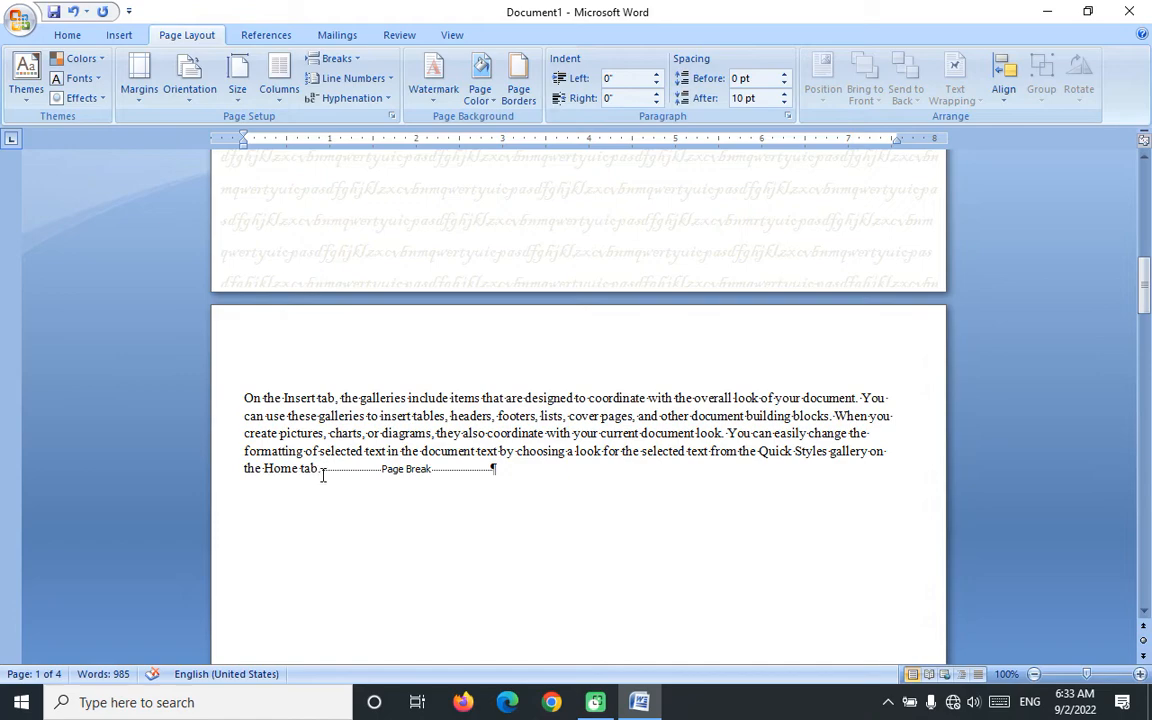
click(323, 476)
key(Delete)
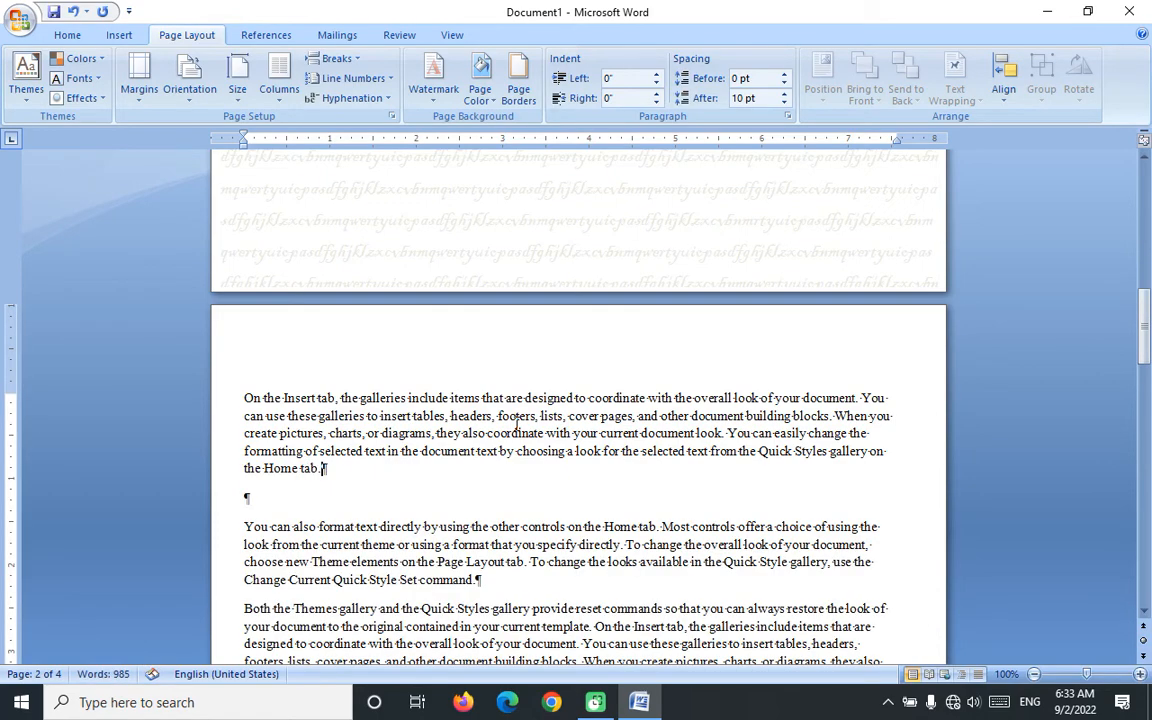
- Select the whole document's text and hide the formatting marks
scroll(596, 368, up, 15)
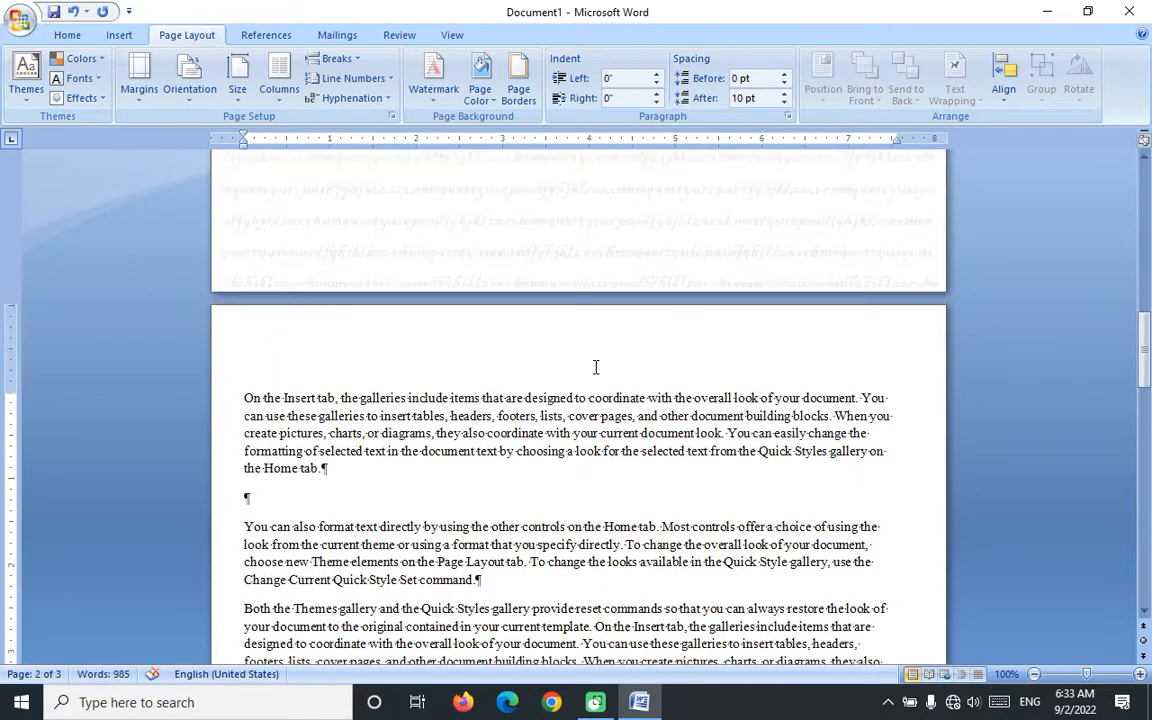
scroll(600, 373, down, 18)
key(ctrl+a)
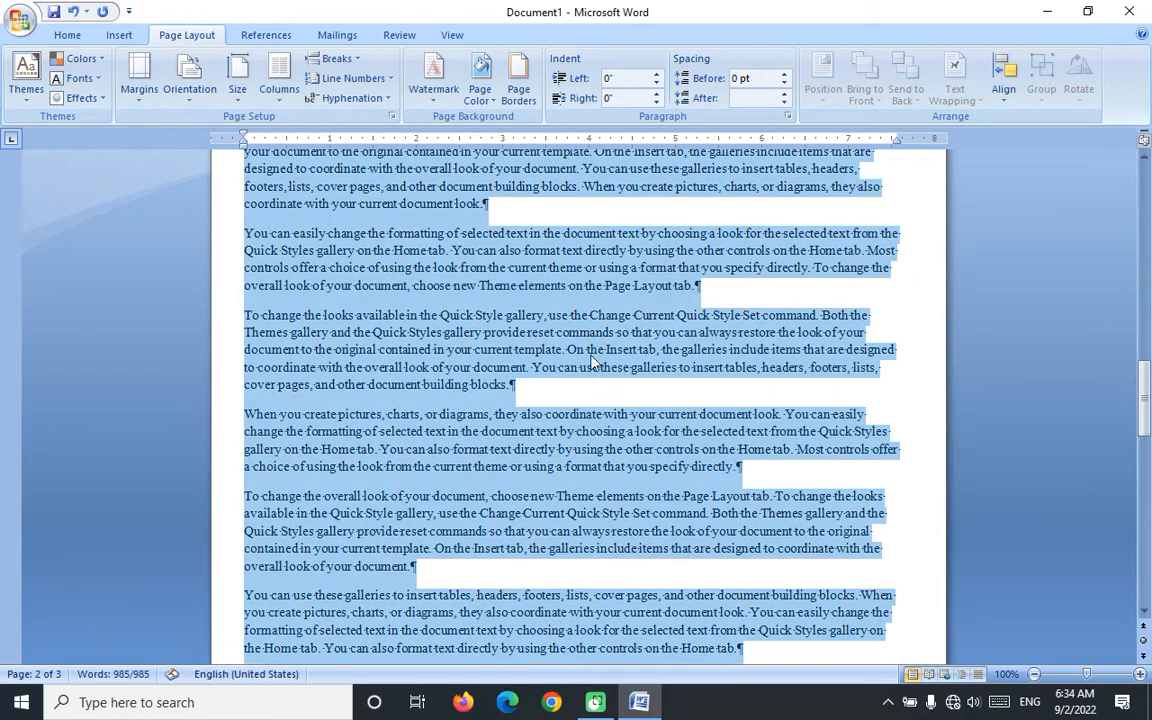
click(67, 35)
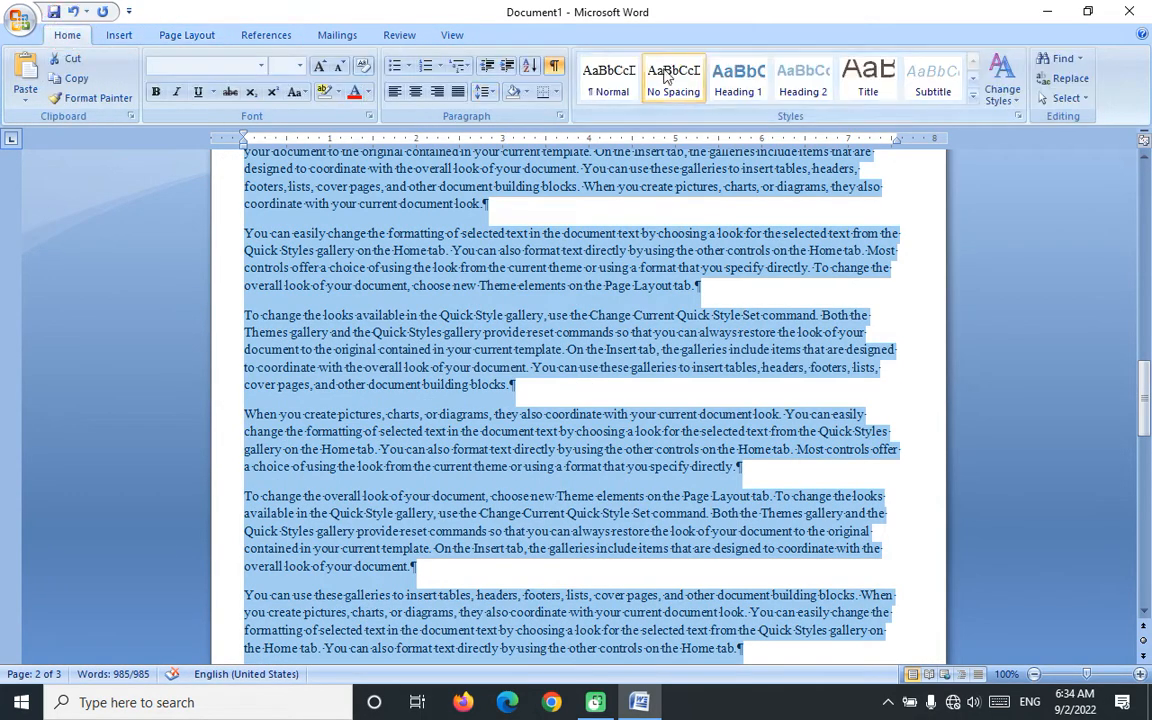
click(556, 68)
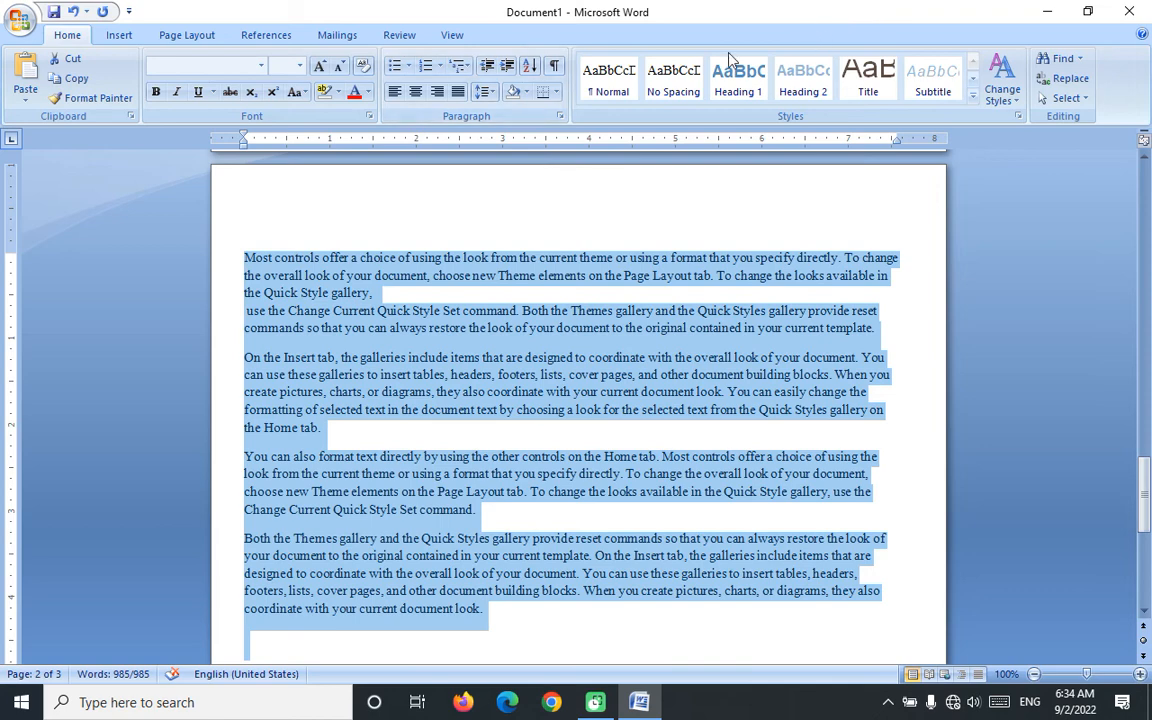
- Turn on continuous line numbers for the whole document and check them back to the cover page
click(186, 35)
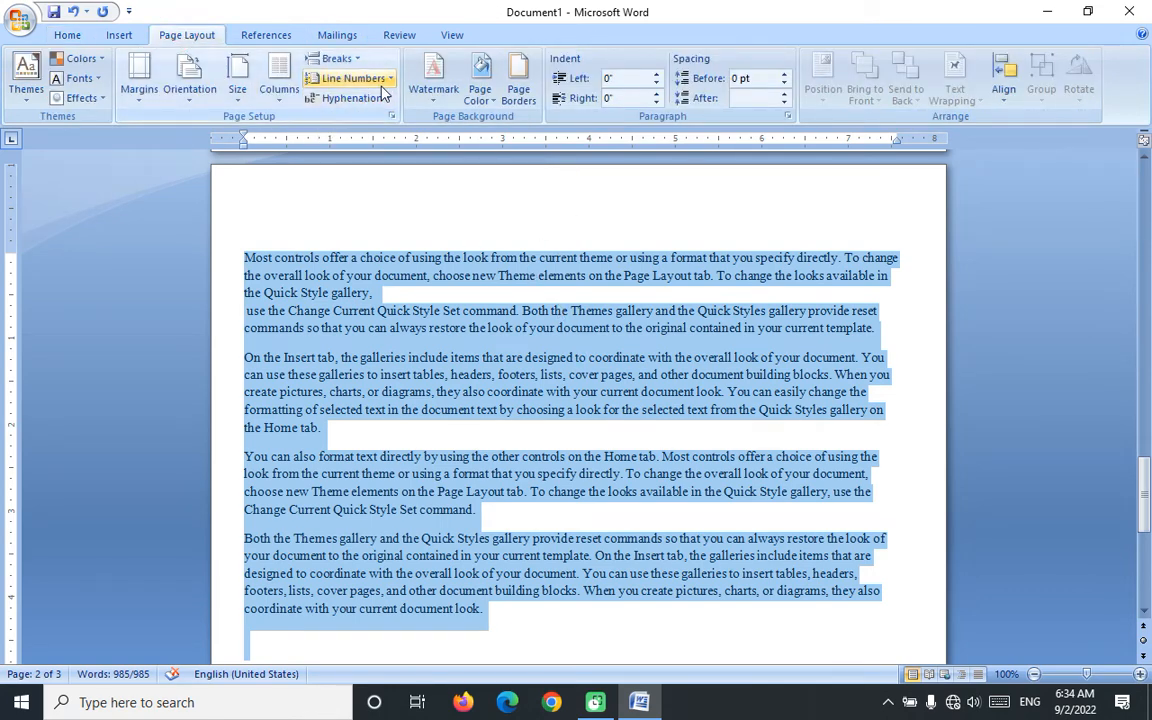
click(350, 78)
click(360, 120)
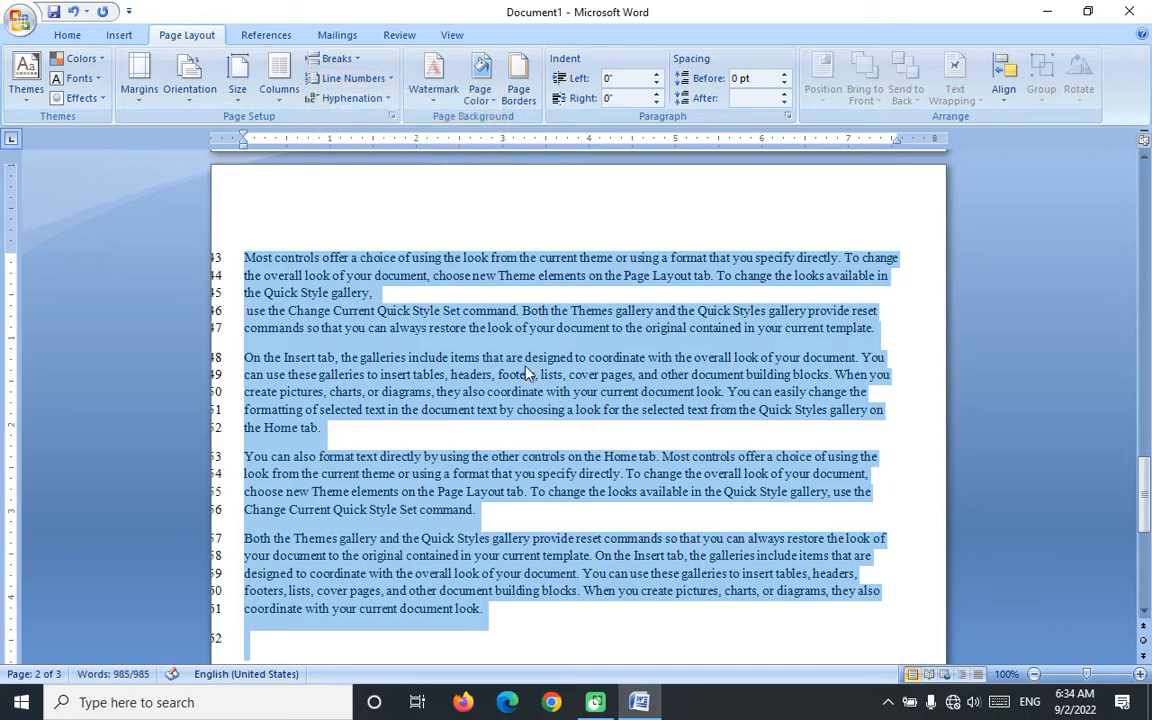
scroll(527, 355, up, 10)
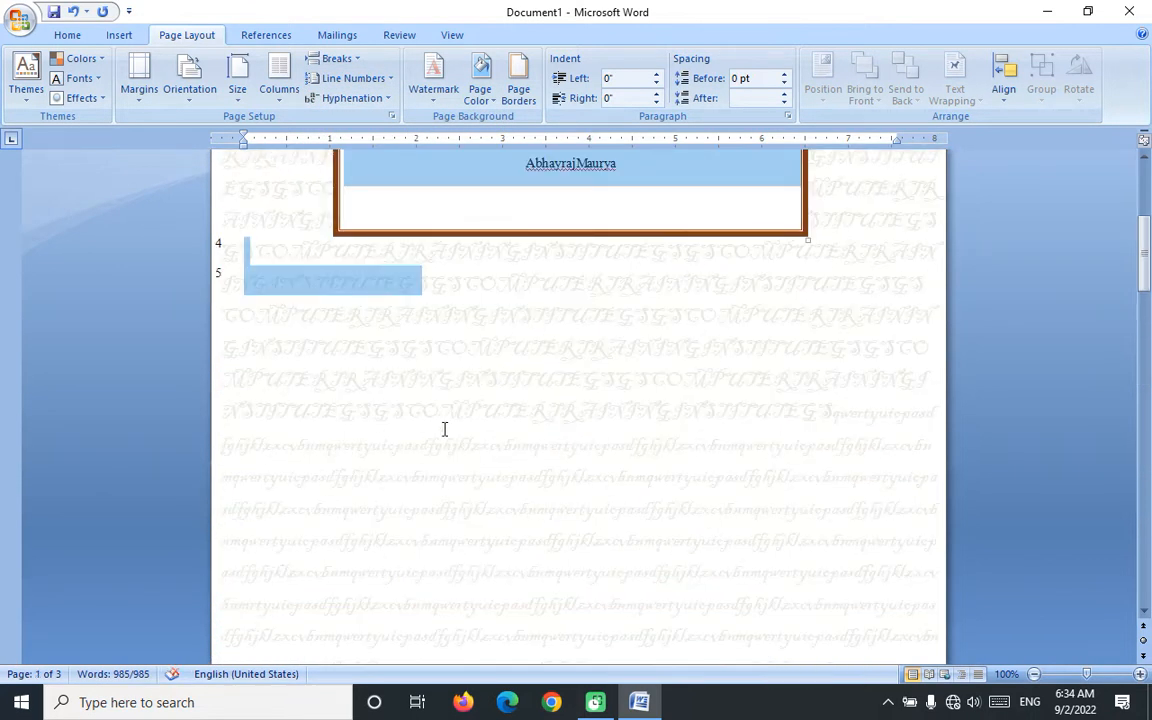
scroll(545, 344, up, 5)
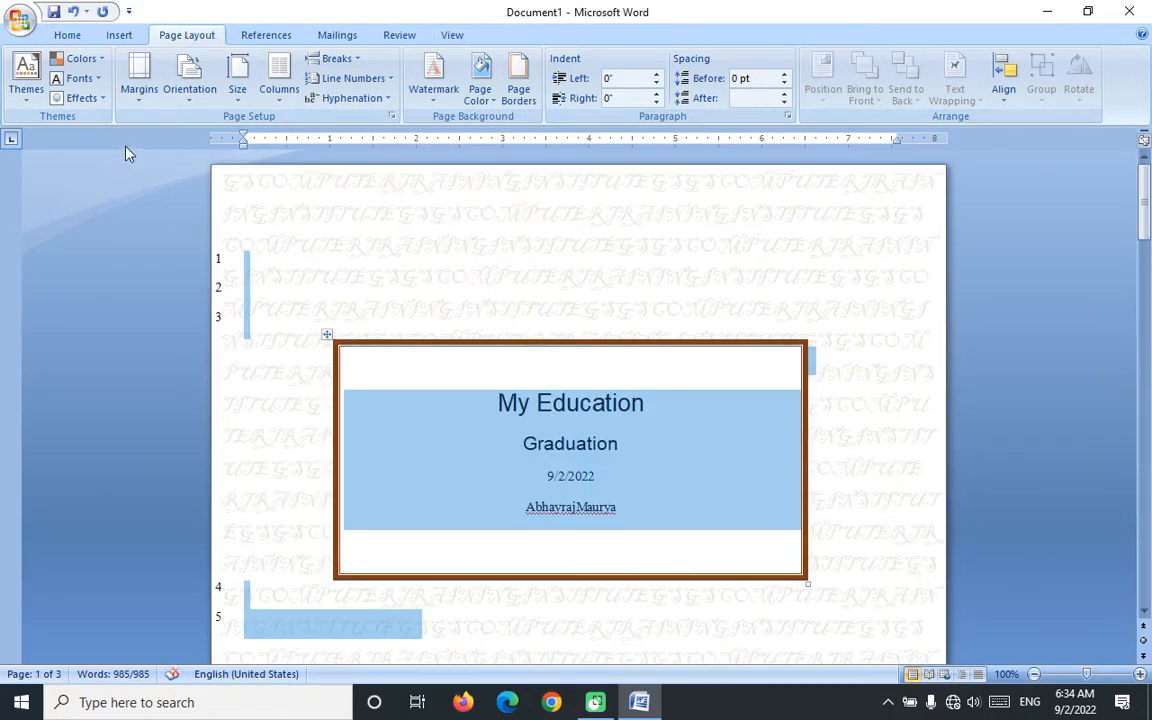
- Apply the Normal margins (1" on every side) to the document and deselect the text
click(135, 92)
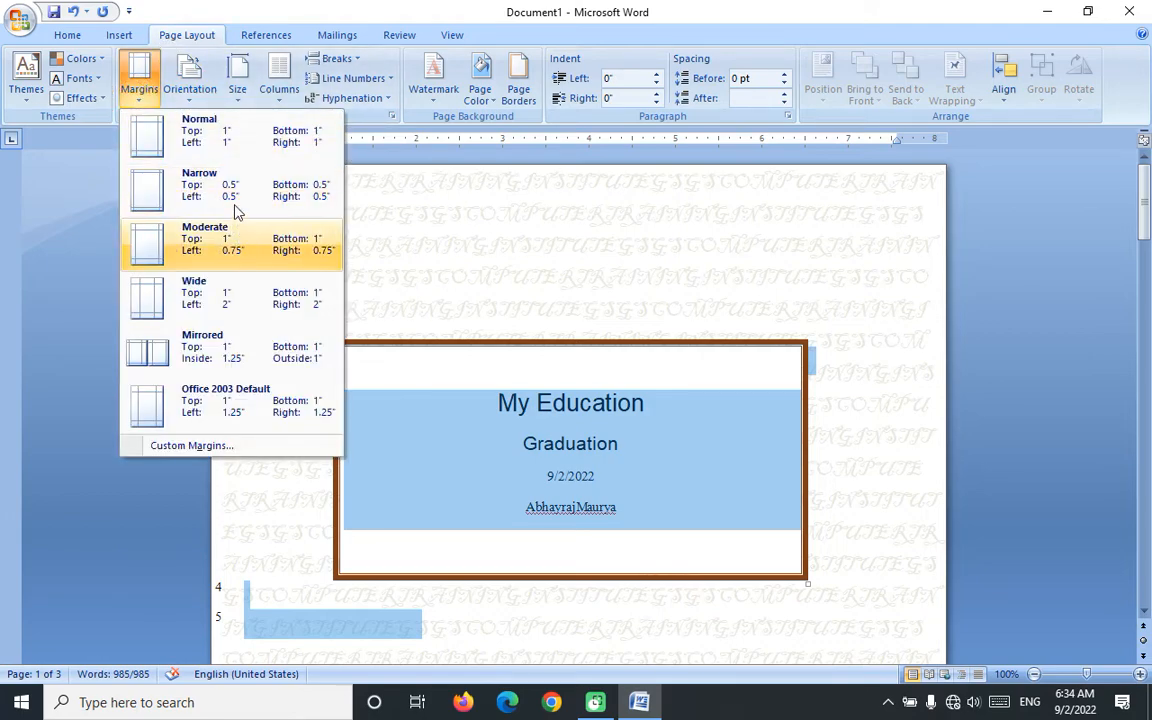
click(214, 148)
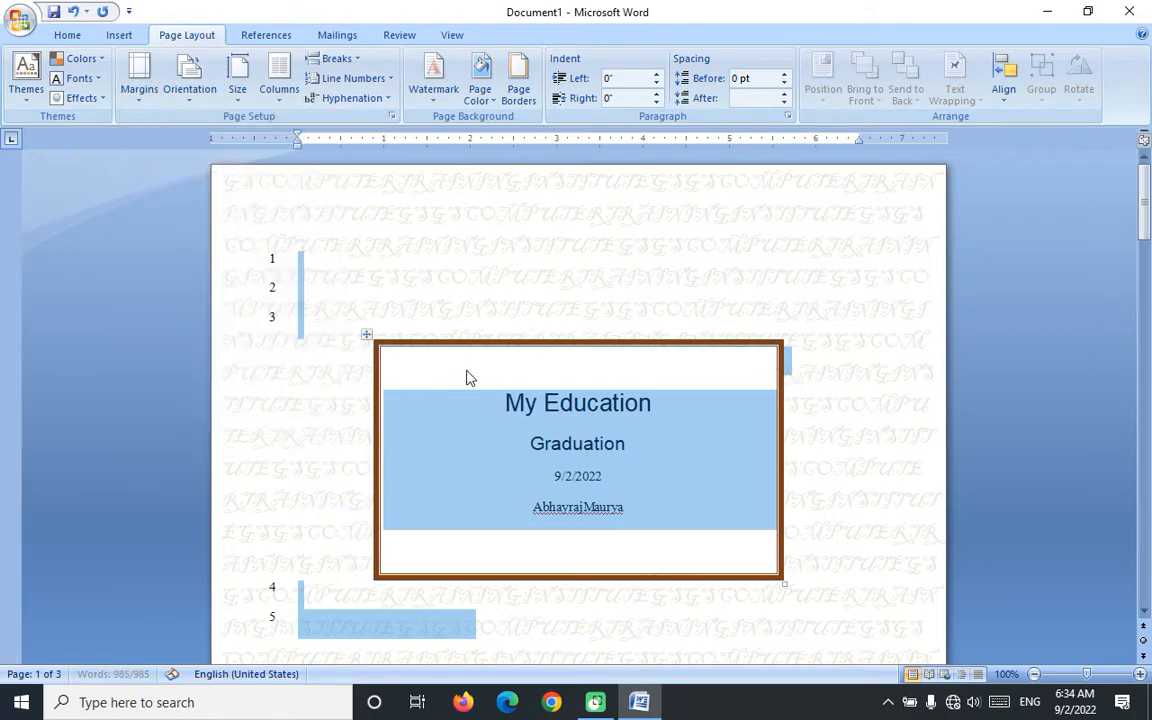
scroll(560, 310, down, 10)
scroll(594, 357, down, 5)
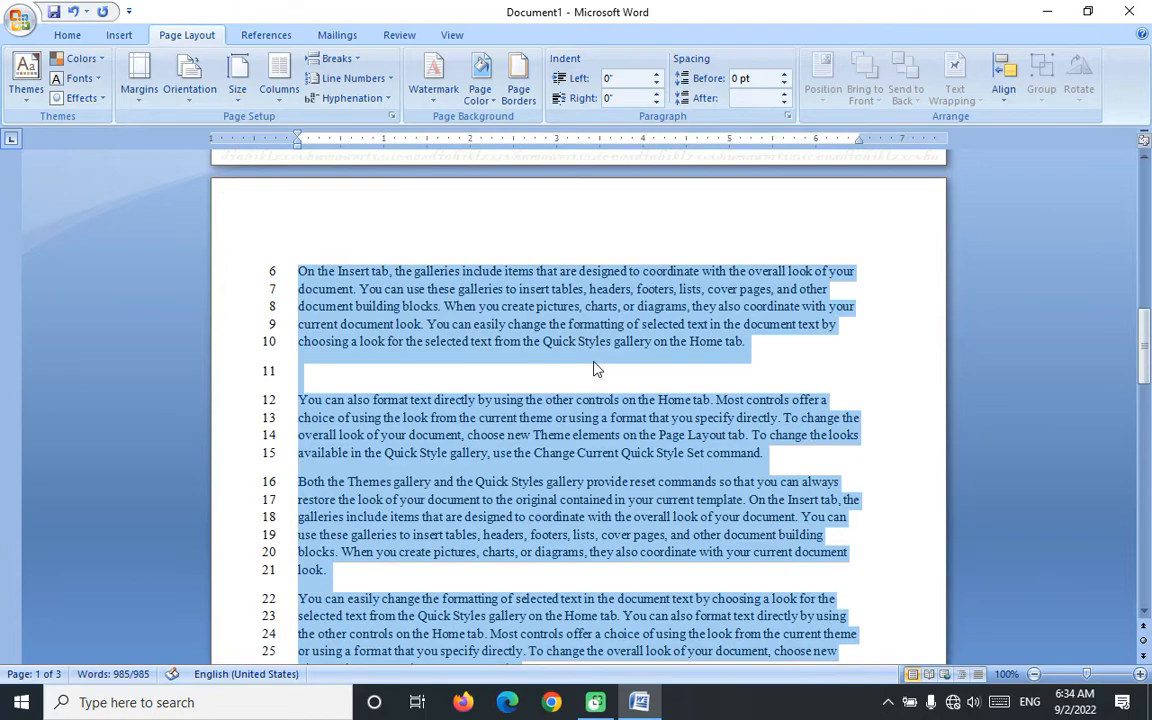
click(355, 290)
scroll(481, 352, up, 10)
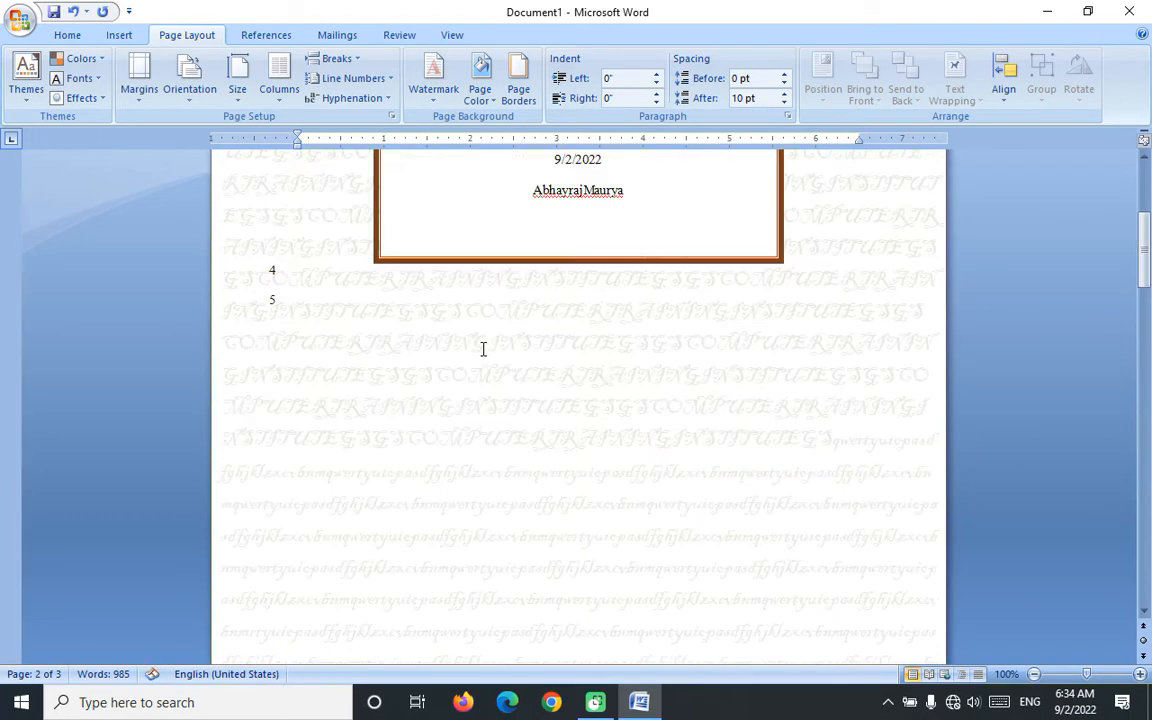
- Try adding blank lines after "CO" in the third row of the cover's background text, and undo them
click(252, 254)
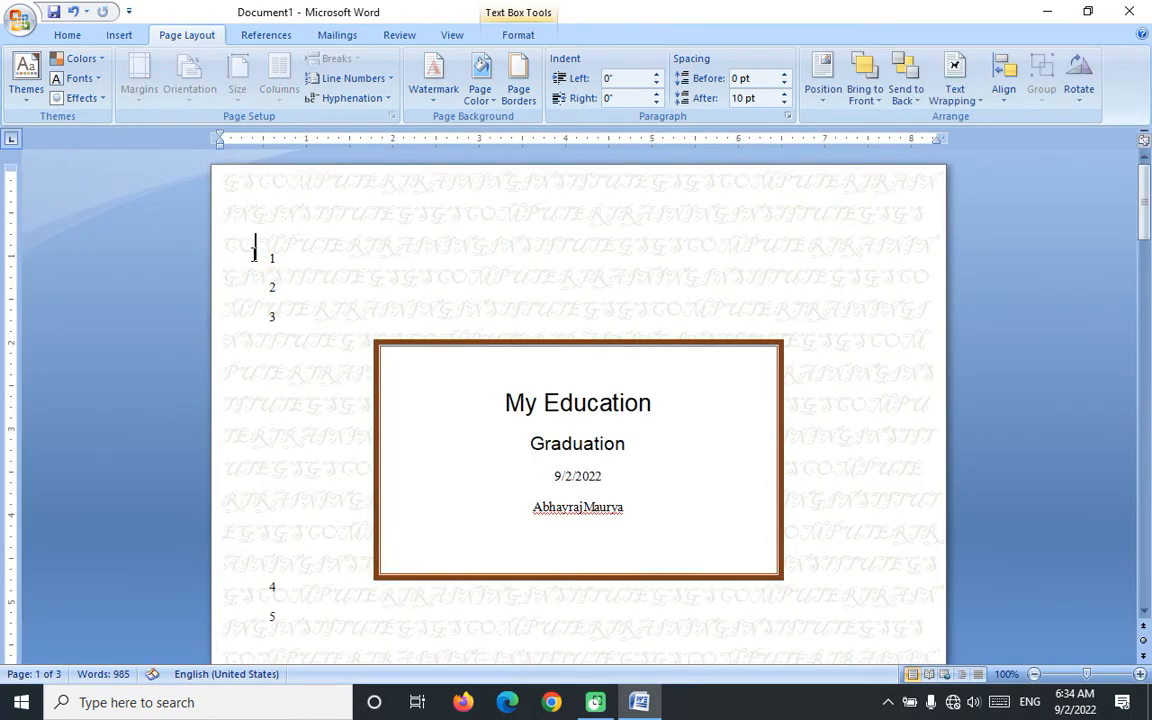
key(Return)
key(Return)
key(Return)
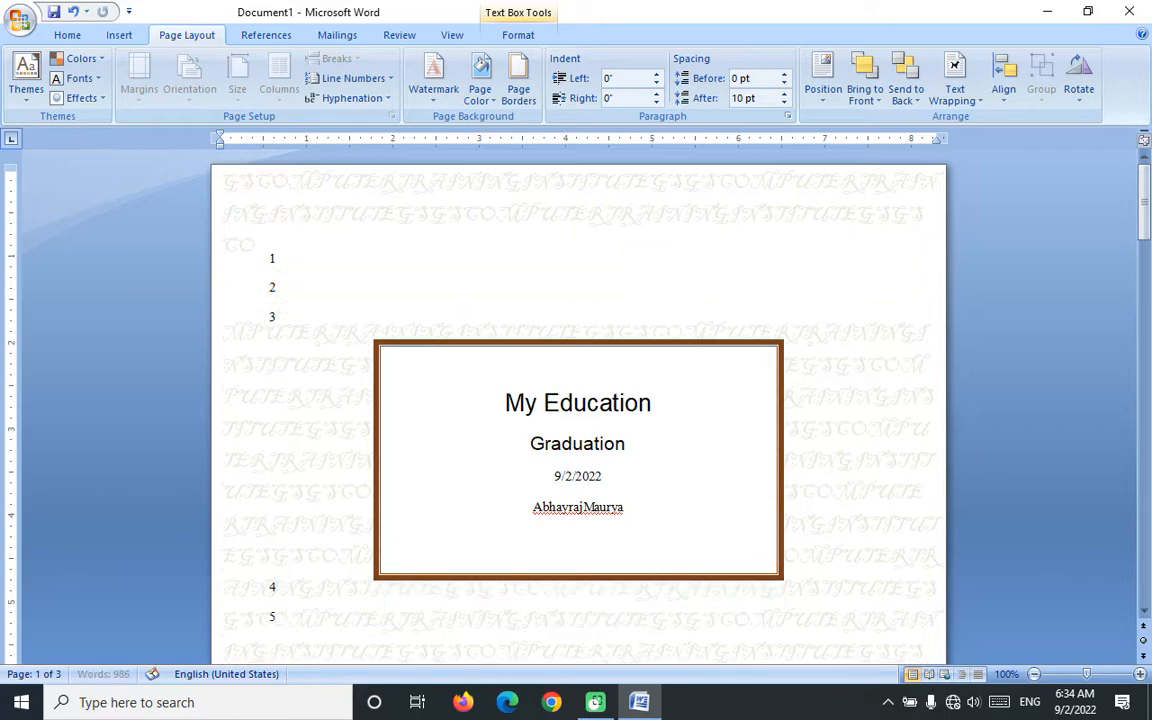
key(ctrl+z)
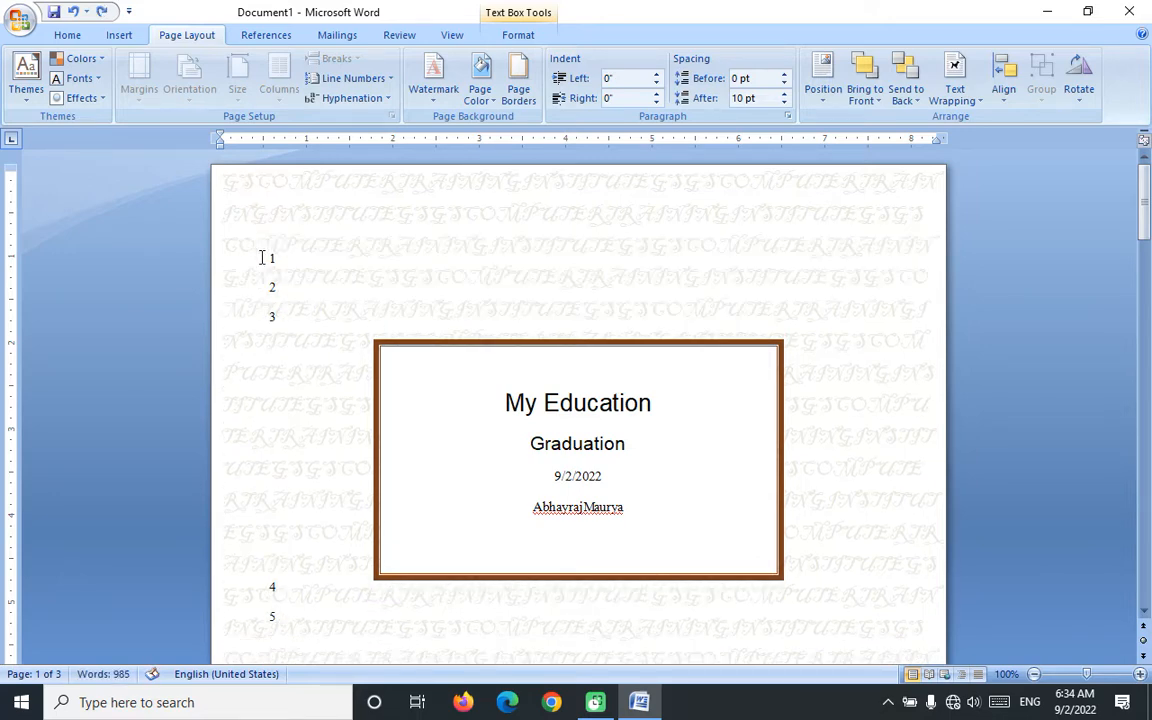
scroll(415, 296, down, 10)
scroll(399, 523, down, 3)
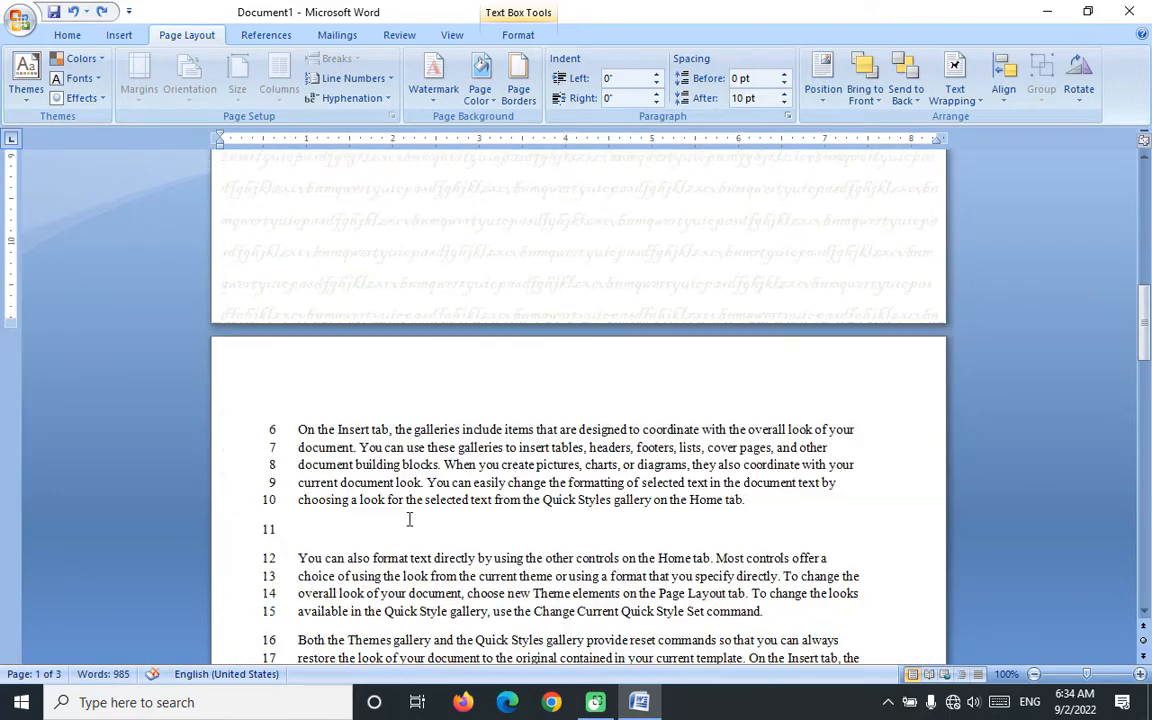
- Turn off the document's line numbers with the insertion point in the body text on page 2
key(ctrl+a)
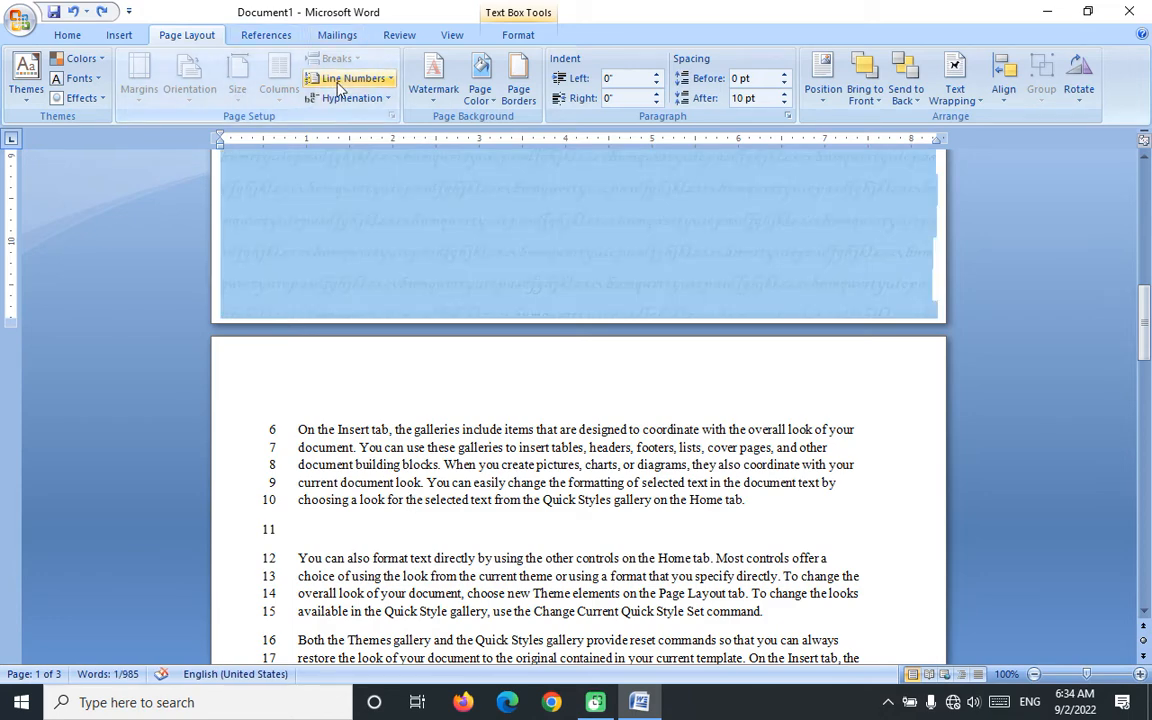
click(365, 86)
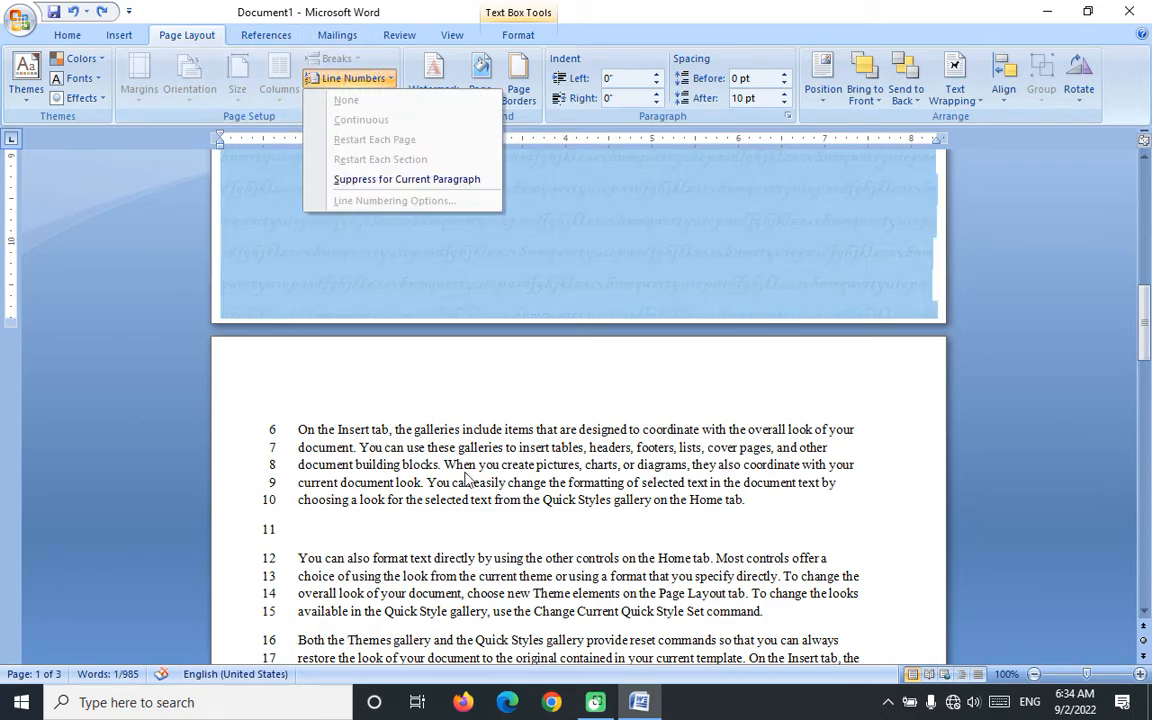
click(465, 473)
click(361, 83)
click(458, 440)
click(352, 79)
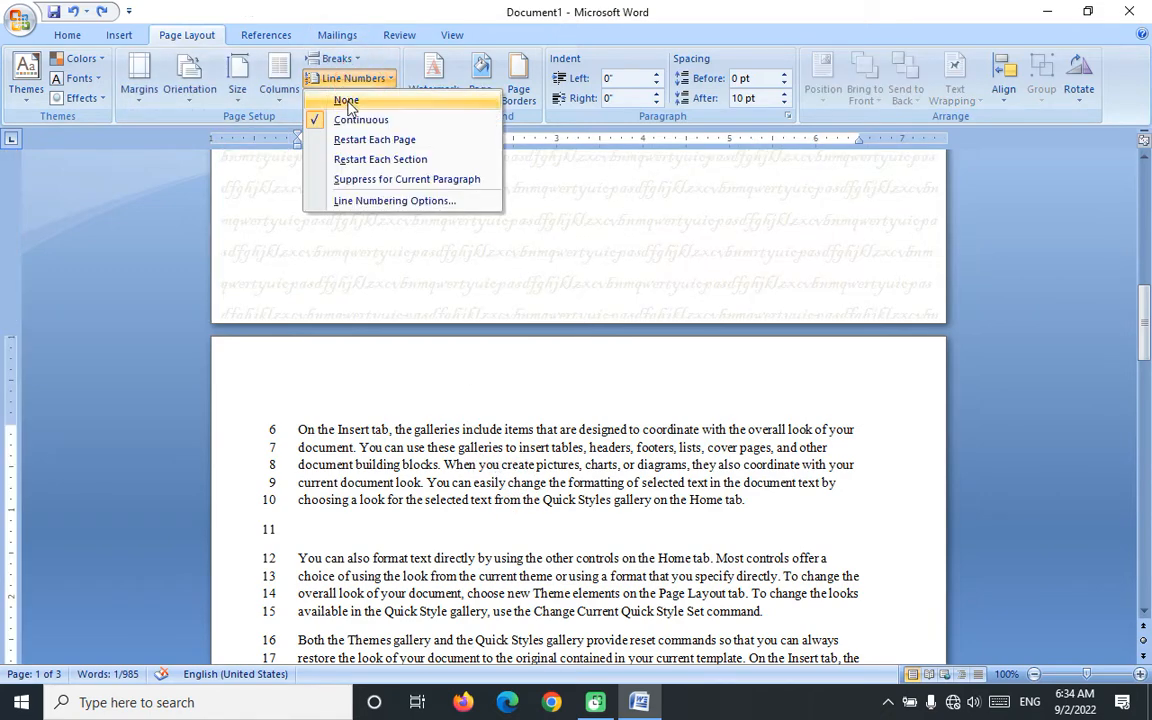
click(347, 102)
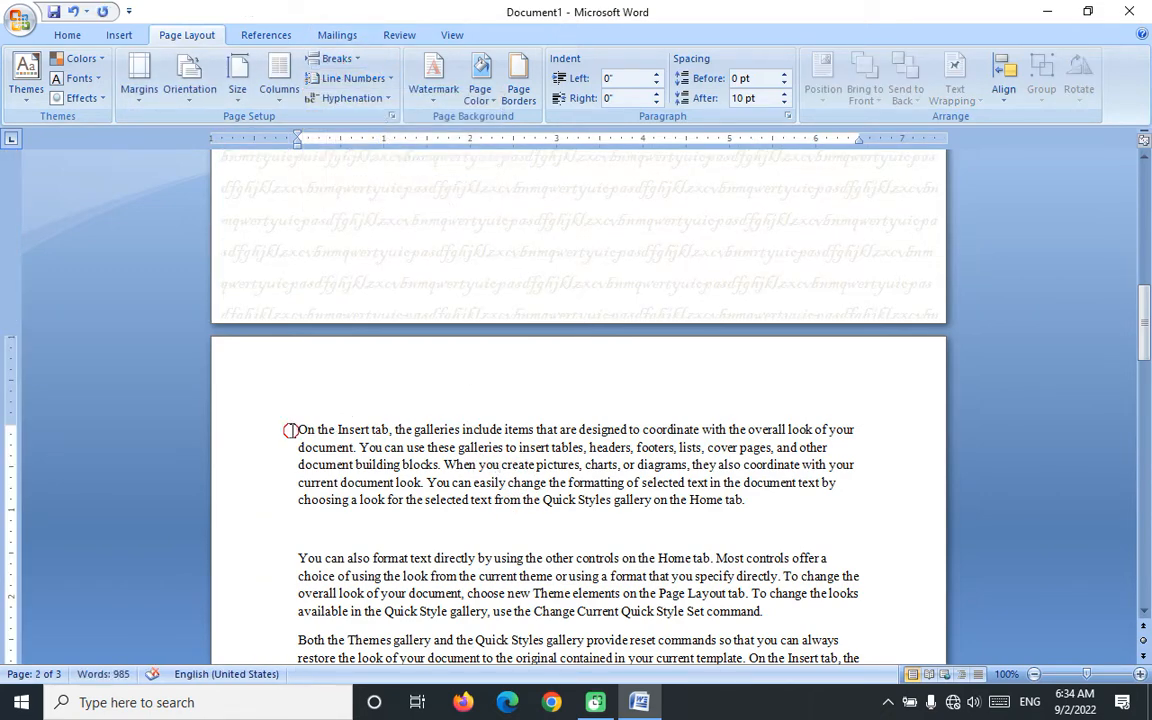
- Select the body text from page 2 to the end, apply continuous line numbers, and check them back to the cover page
key(shift+Down)
key(shift+Down)
key(shift+Down)
key(shift+Down)
key(shift+Down)
key(shift+Down)
key(shift+Down)
key(shift+Down)
key(shift+Down)
key(shift+Down)
key(shift+Down)
key(shift+Down)
key(shift+Down)
key(shift+Down)
key(shift+Down)
key(shift+Down)
key(shift+Down)
key(shift+Down)
key(shift+Down)
key(shift+Down)
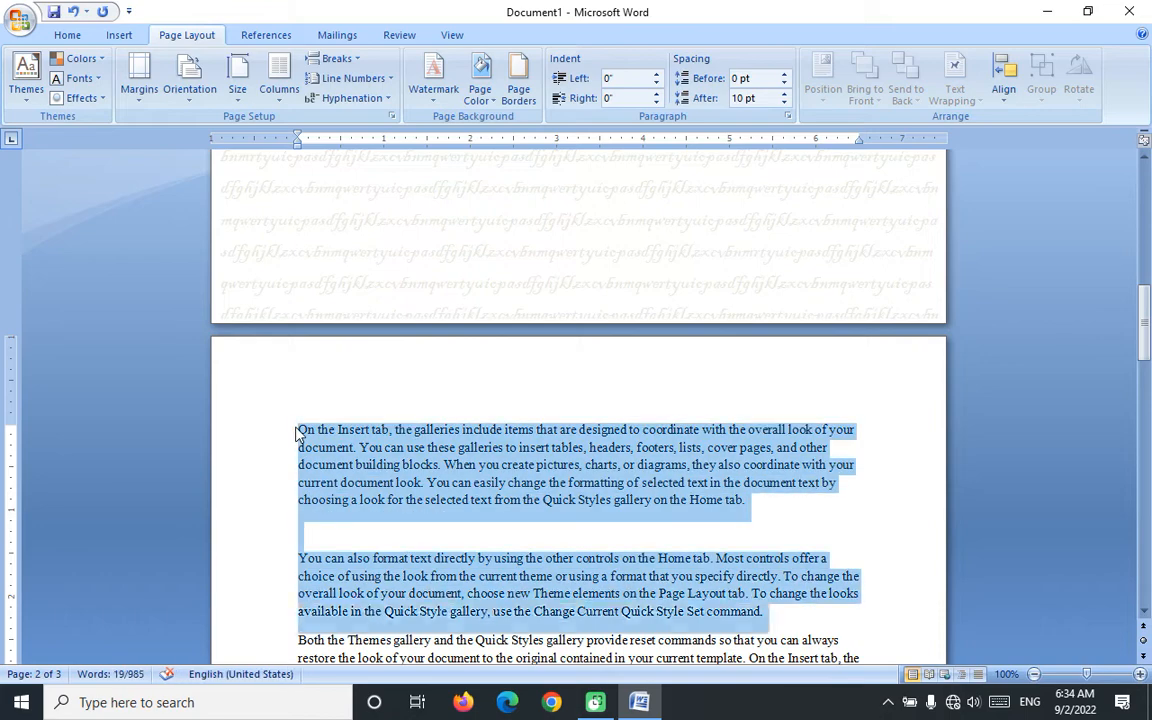
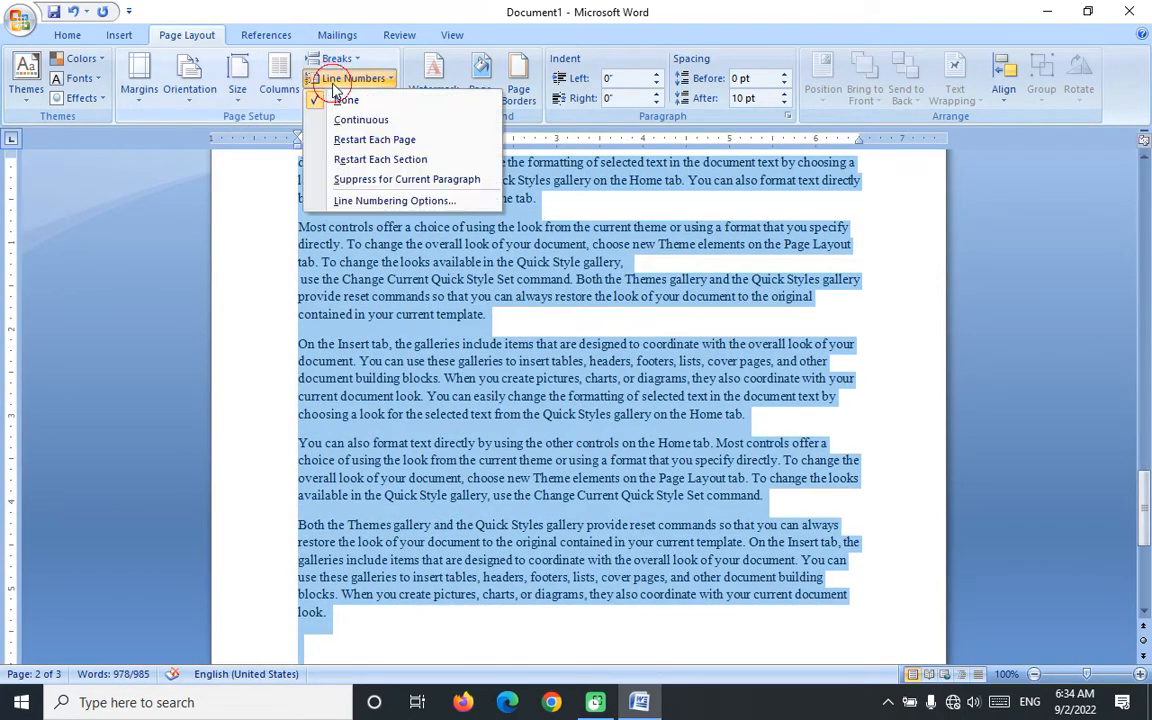
click(362, 121)
scroll(458, 334, up, 10)
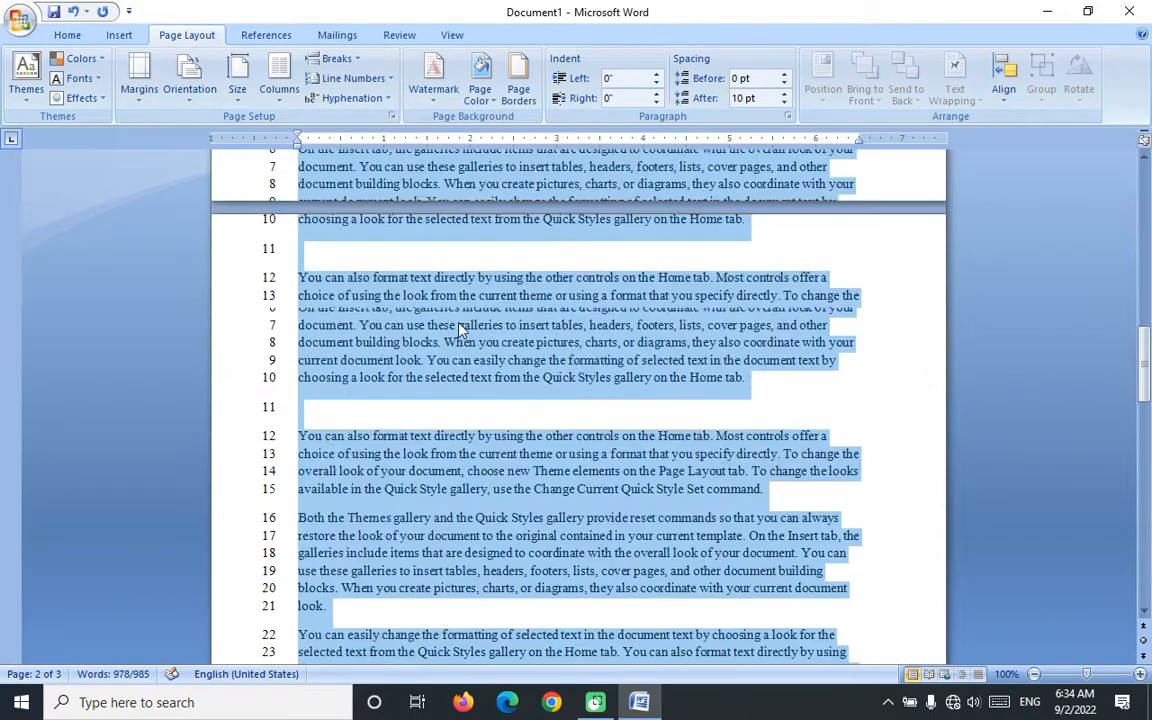
scroll(465, 311, up, 12)
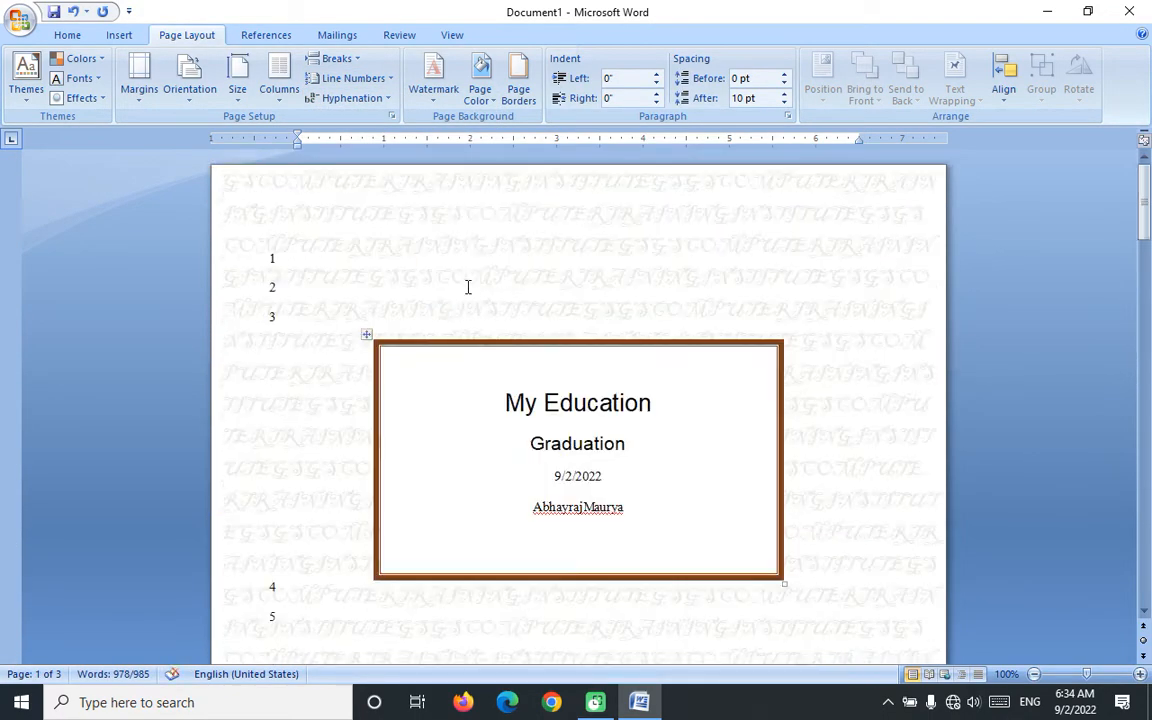
scroll(468, 290, down, 13)
scroll(407, 326, up, 3)
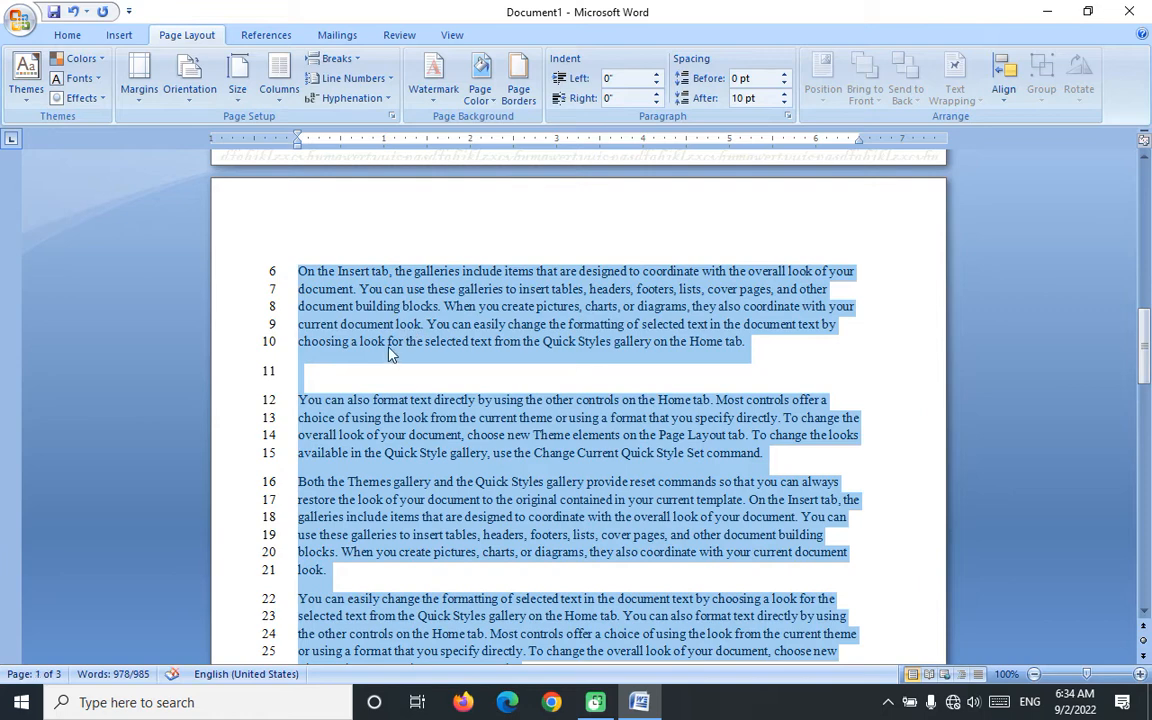
click(375, 376)
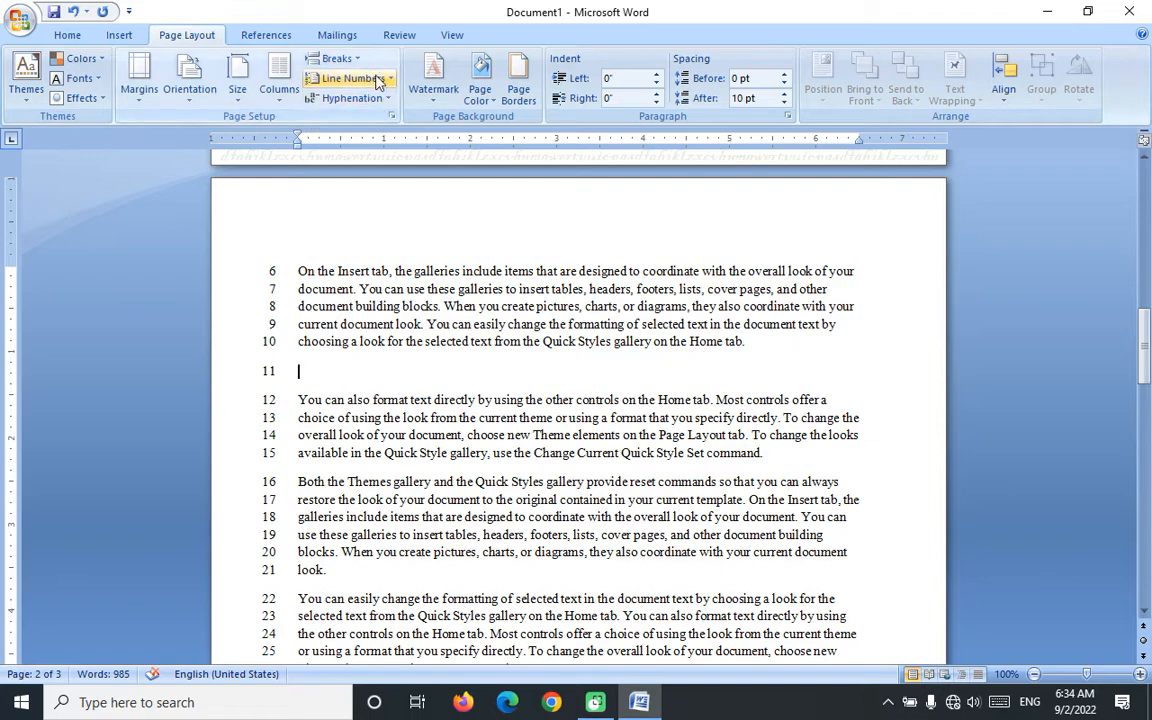
- Set the line numbers to restart on each page and check the numbering down page 2
click(332, 80)
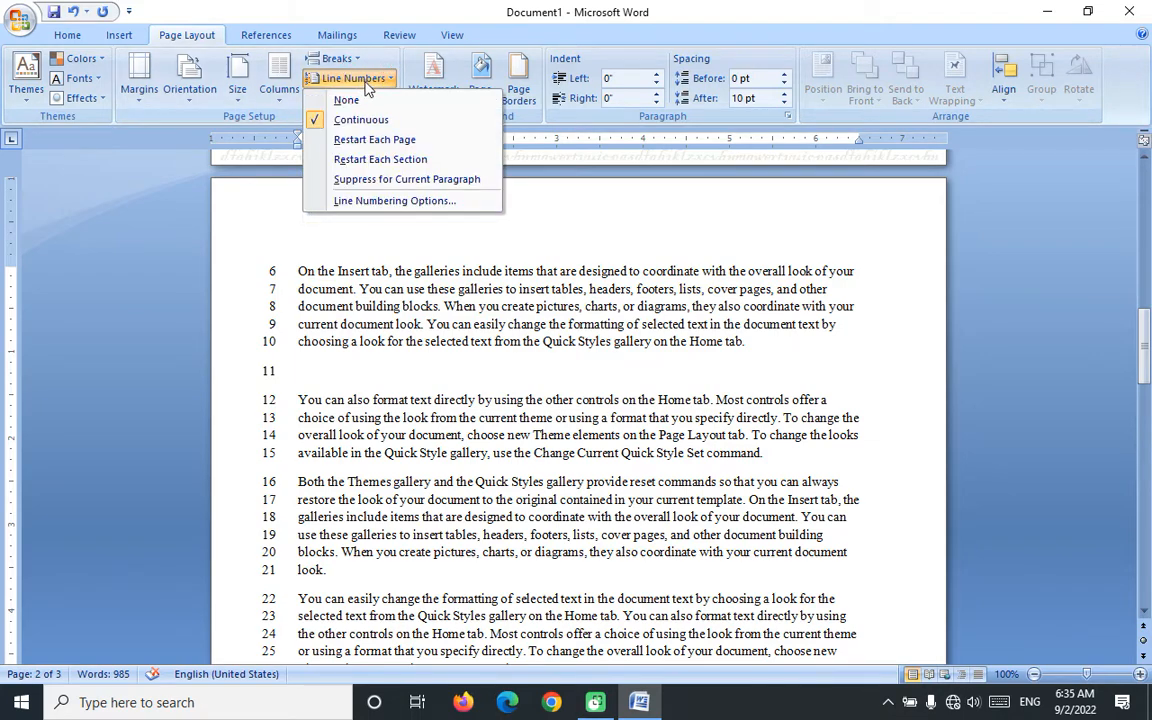
click(355, 141)
scroll(483, 272, down, 9)
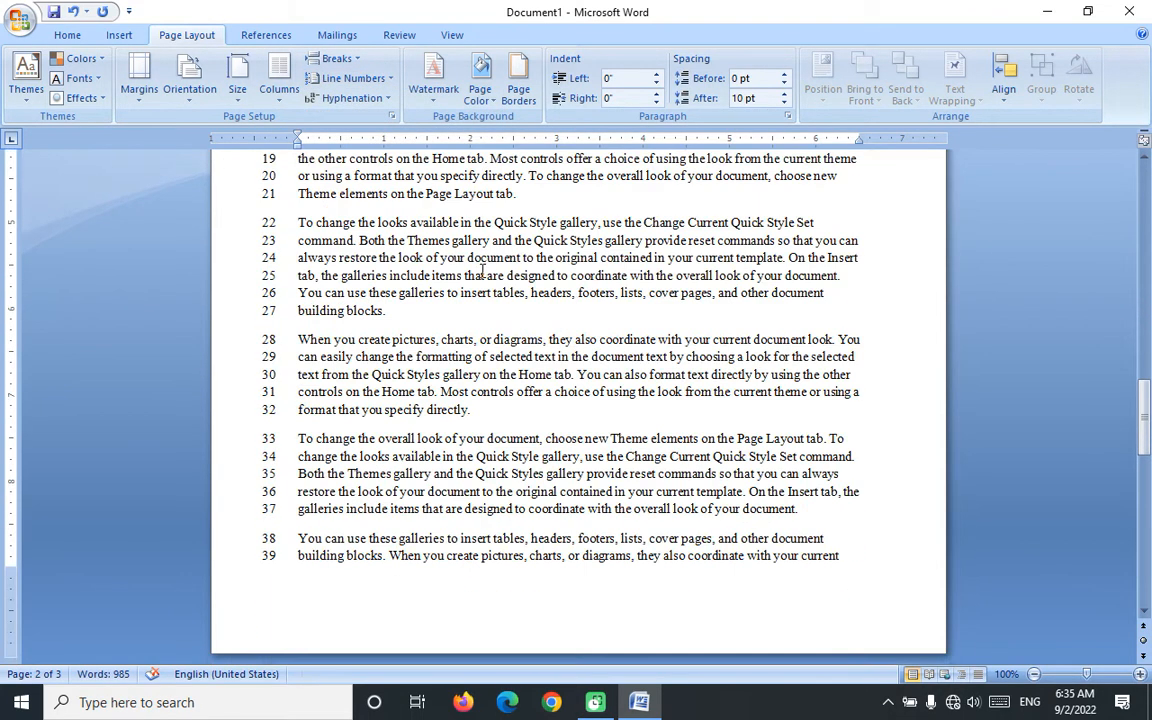
scroll(477, 261, up, 9)
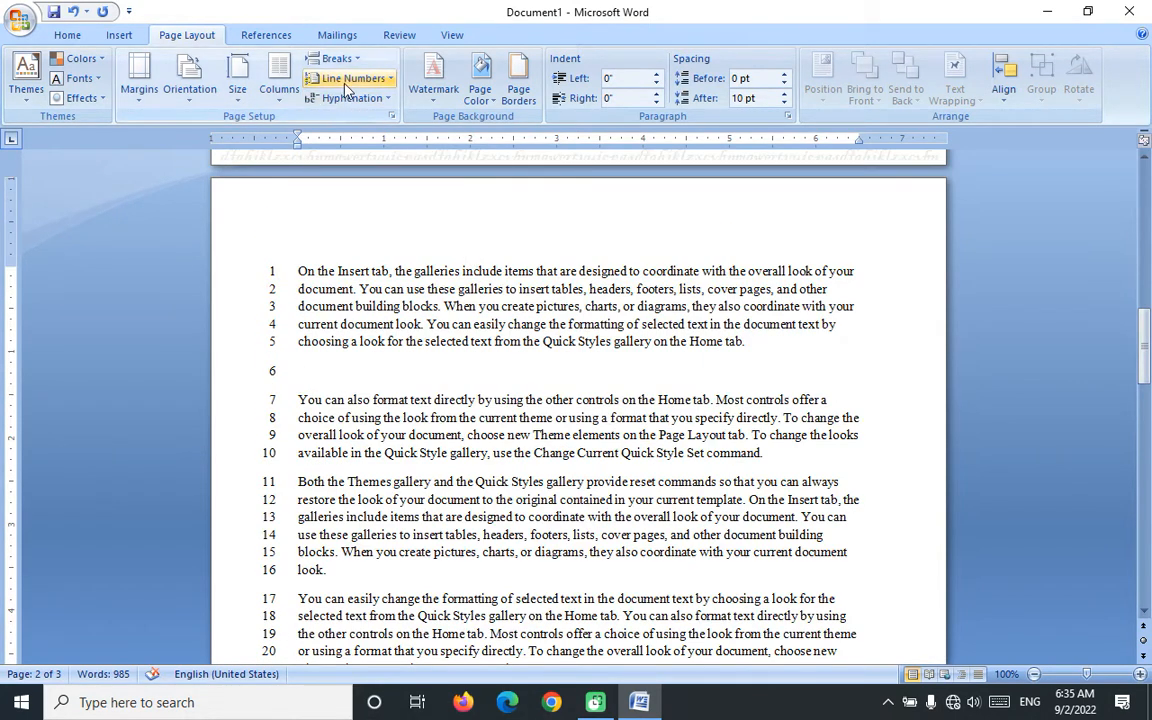
- Restart the line numbers at each section and suppress numbering for the blank line below the first body paragraph
click(312, 78)
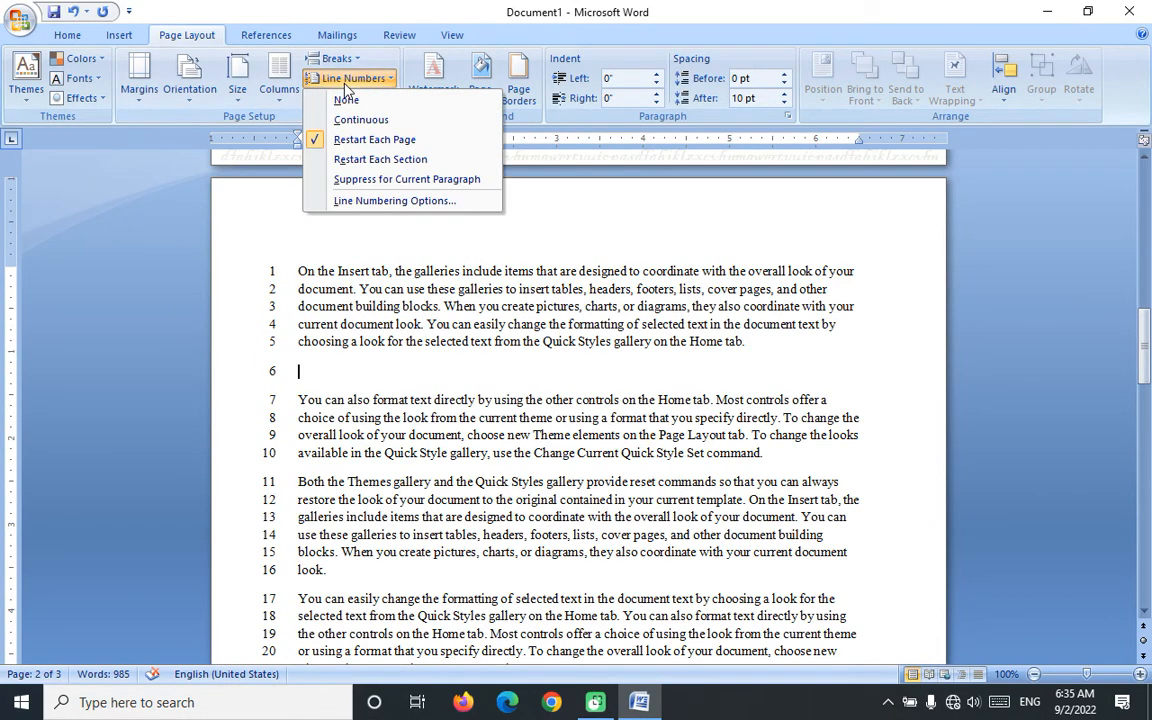
click(365, 162)
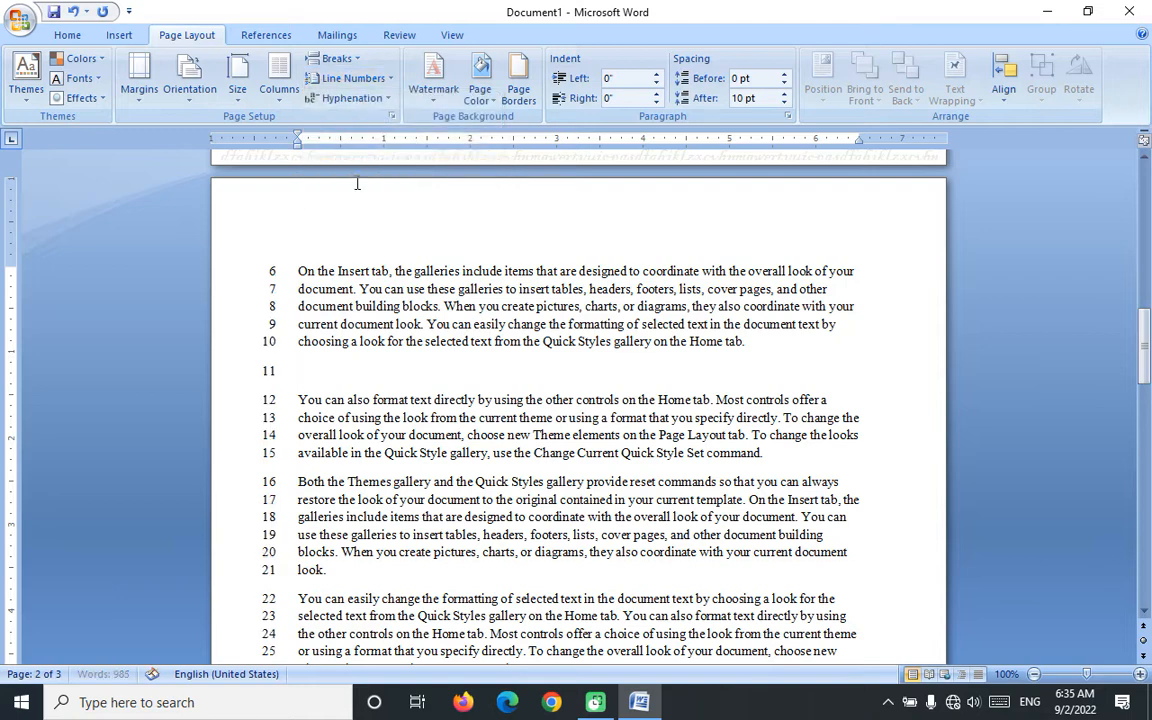
click(345, 80)
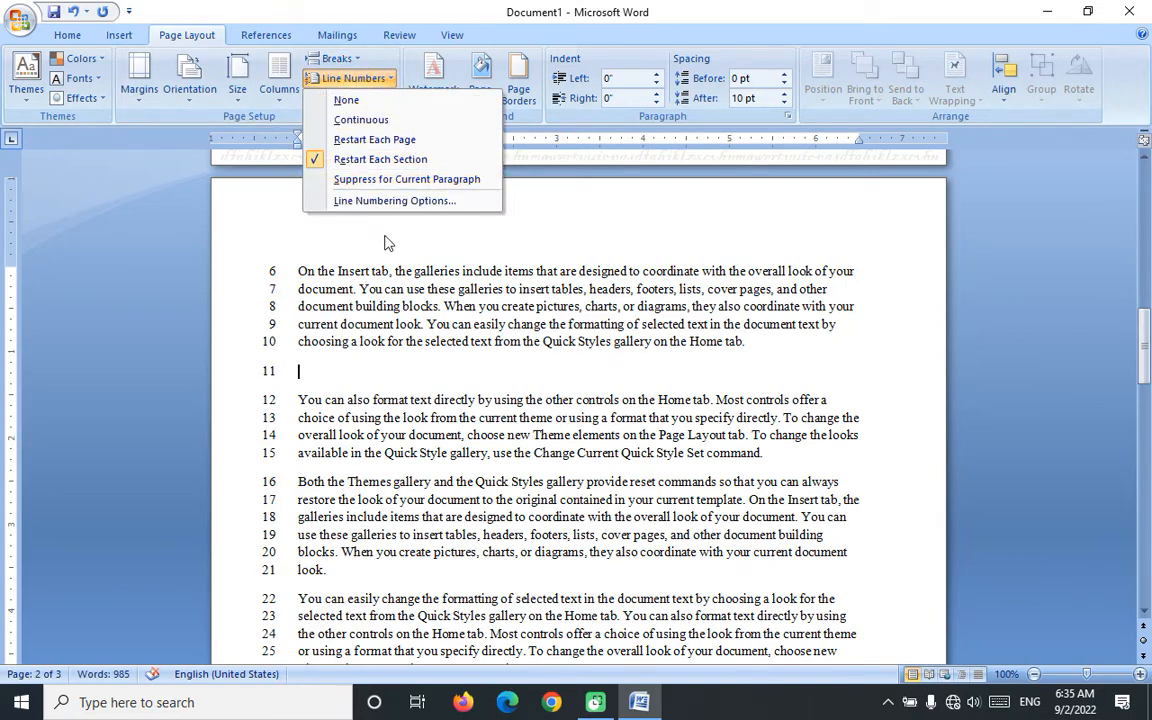
click(381, 179)
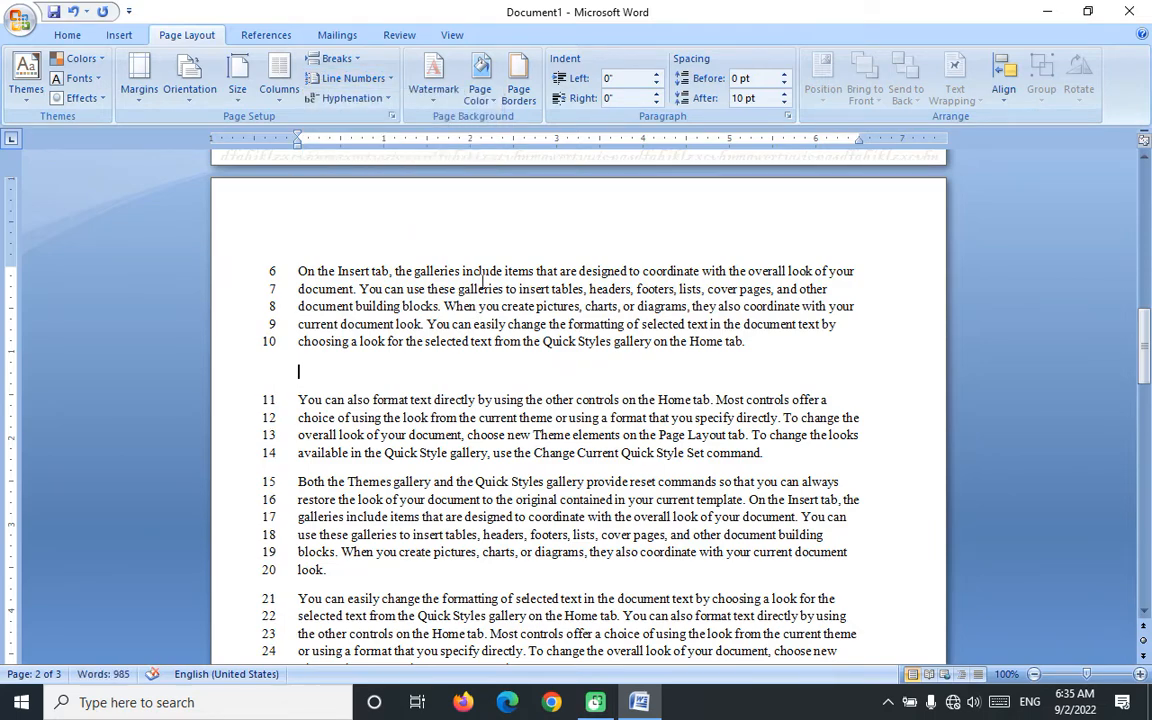
scroll(483, 282, down, 3)
scroll(484, 295, down, 3)
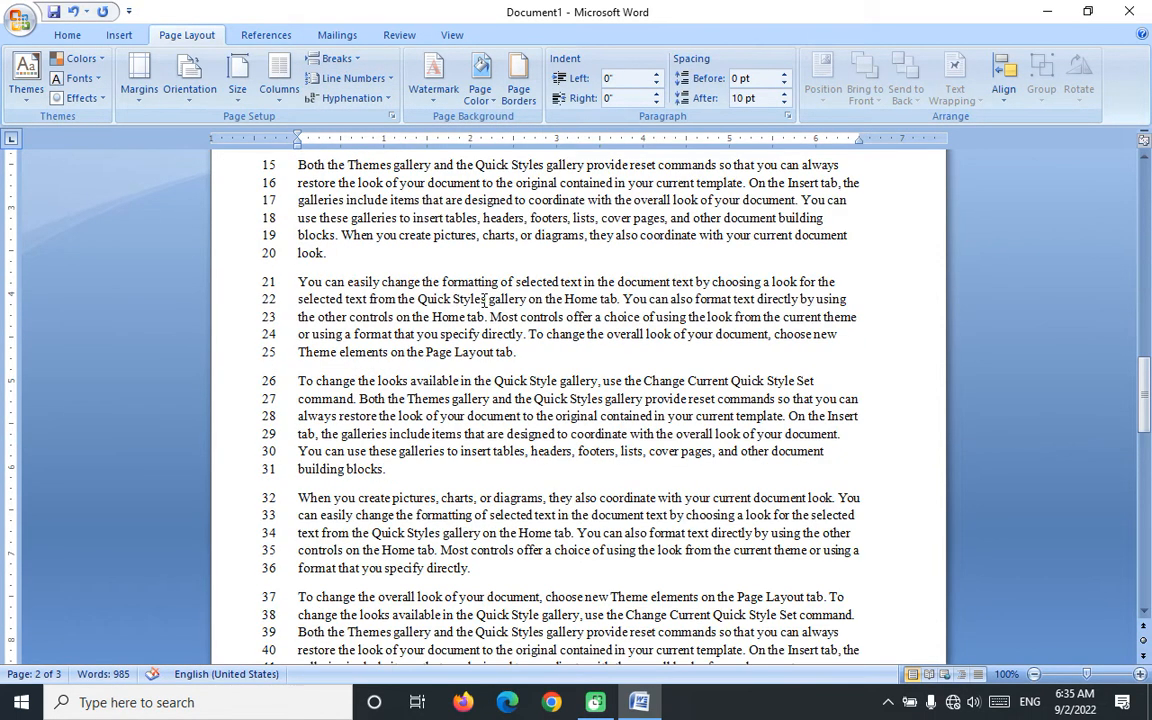
scroll(483, 300, down, 9)
scroll(483, 300, down, 9)
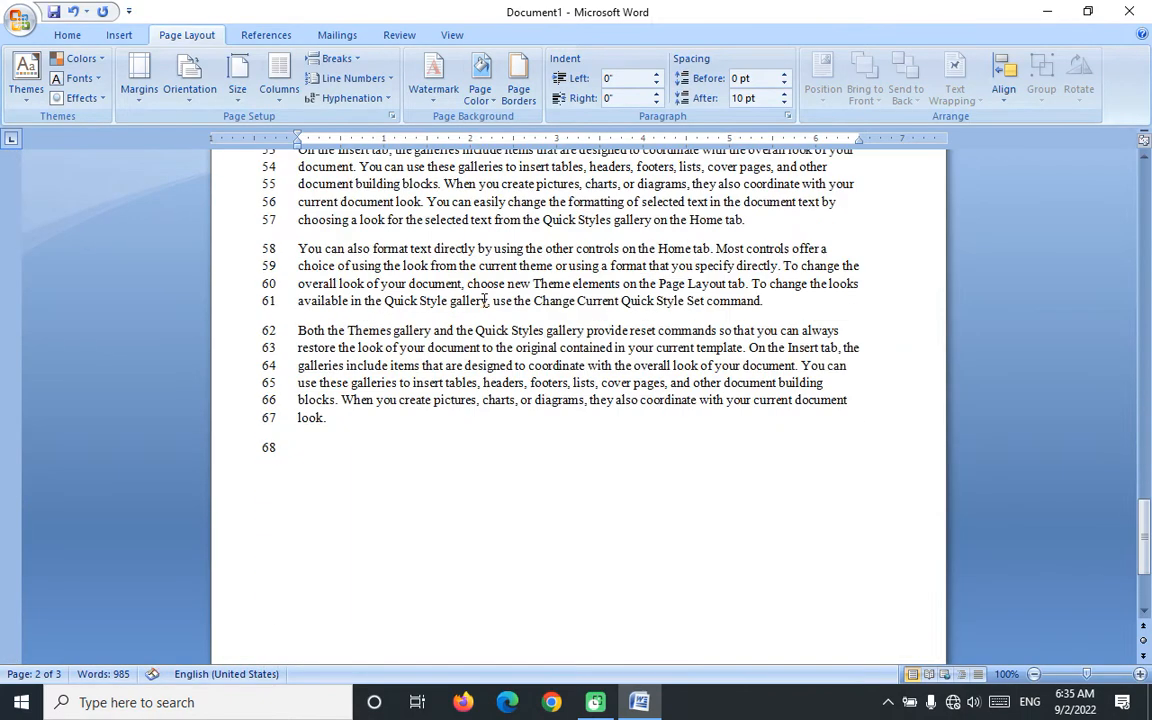
scroll(488, 308, up, 20)
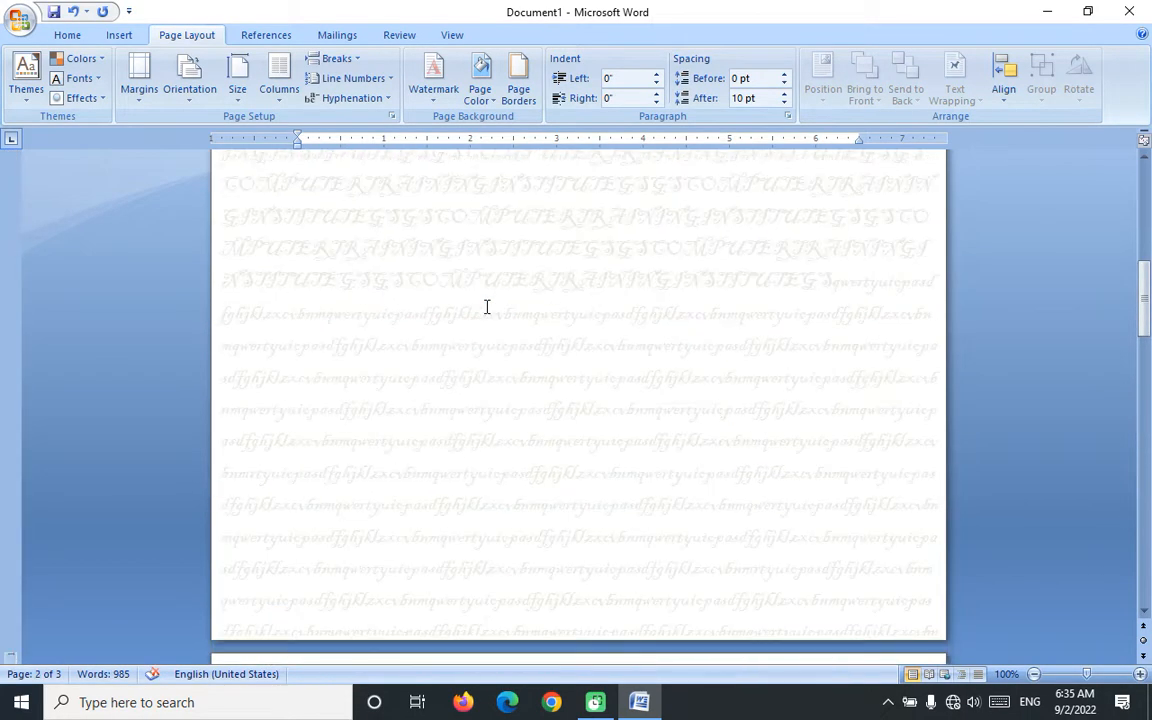
scroll(479, 271, down, 9)
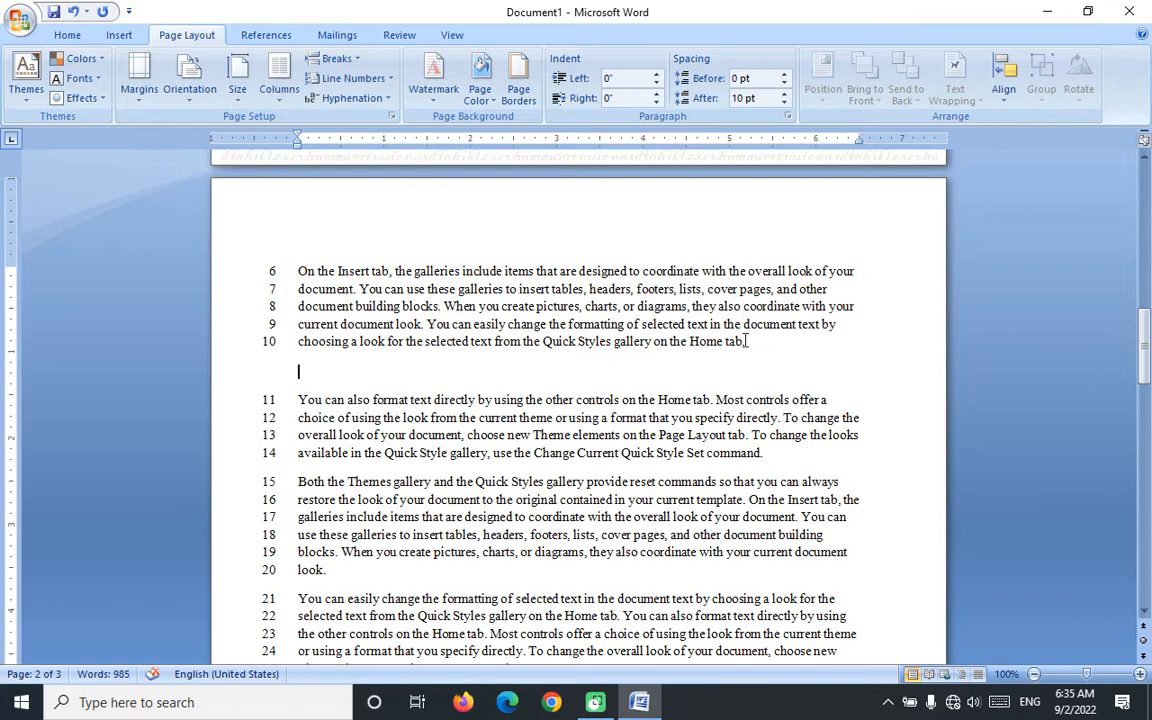
- Insert a column break at the end of the first body paragraph on page 2
click(340, 59)
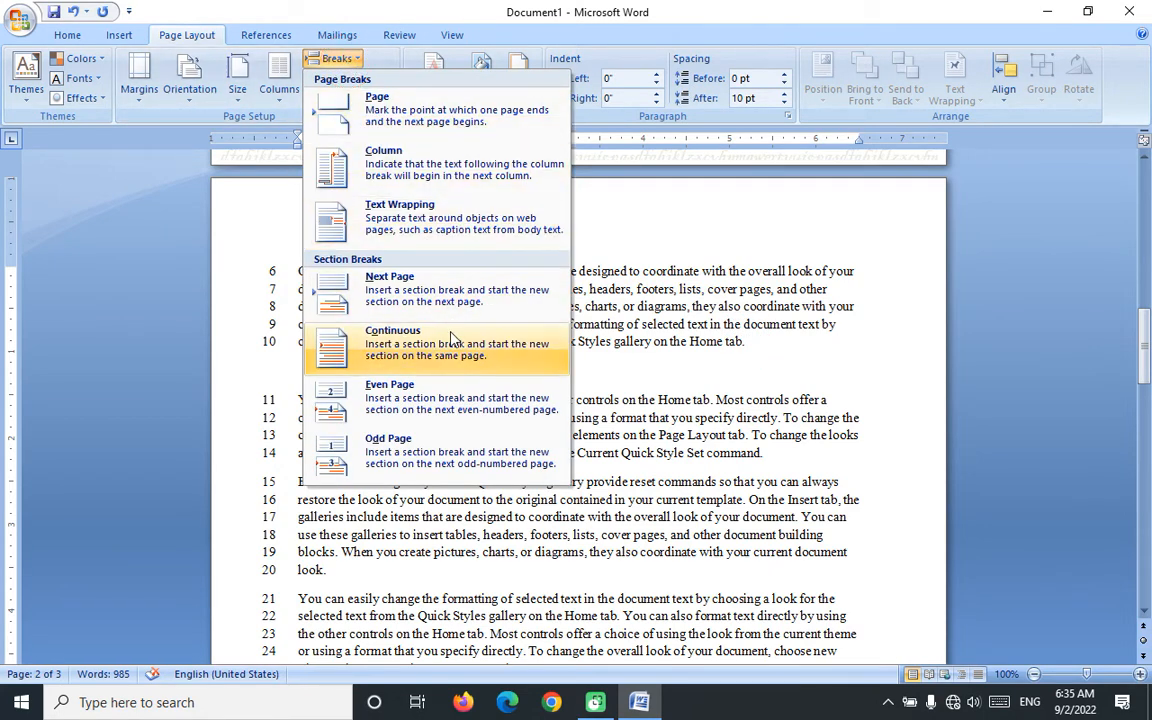
click(345, 152)
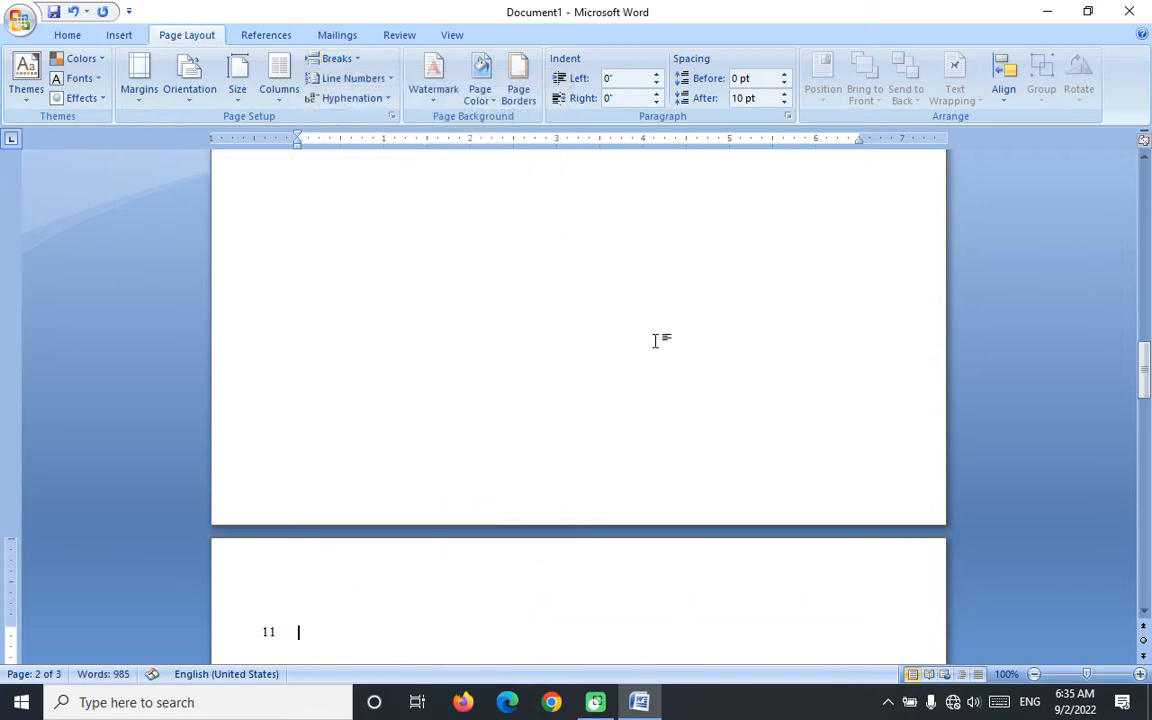
scroll(583, 336, up, 1)
scroll(590, 340, down, 2)
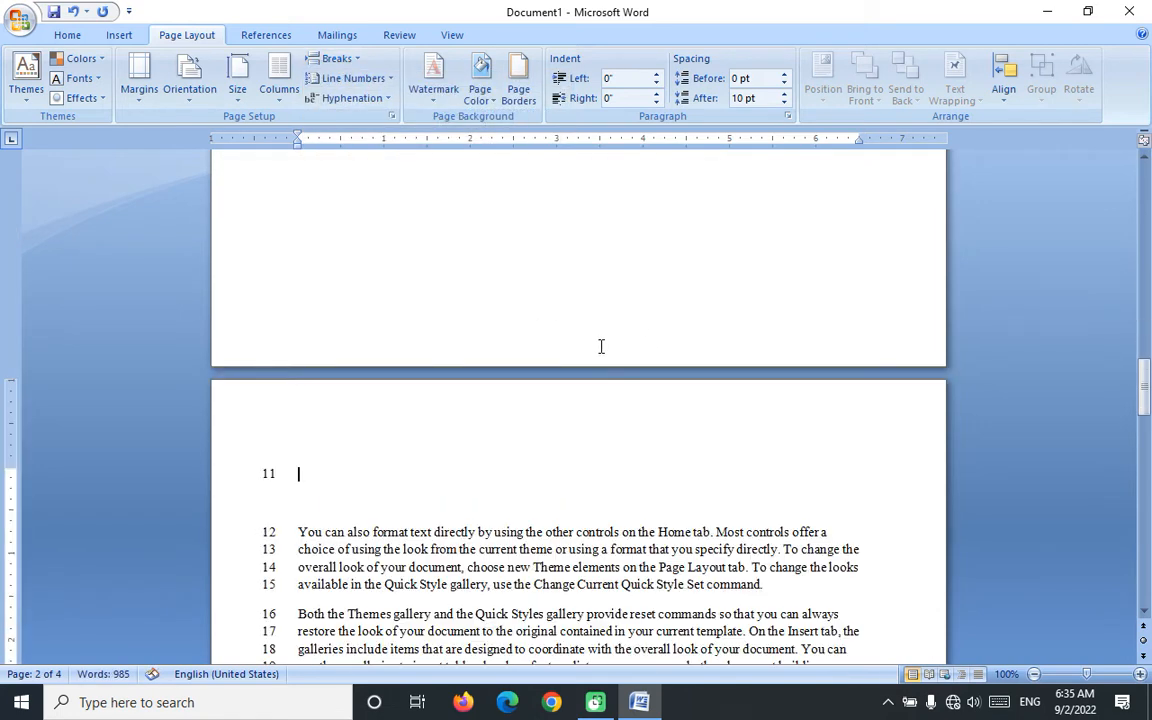
click(334, 58)
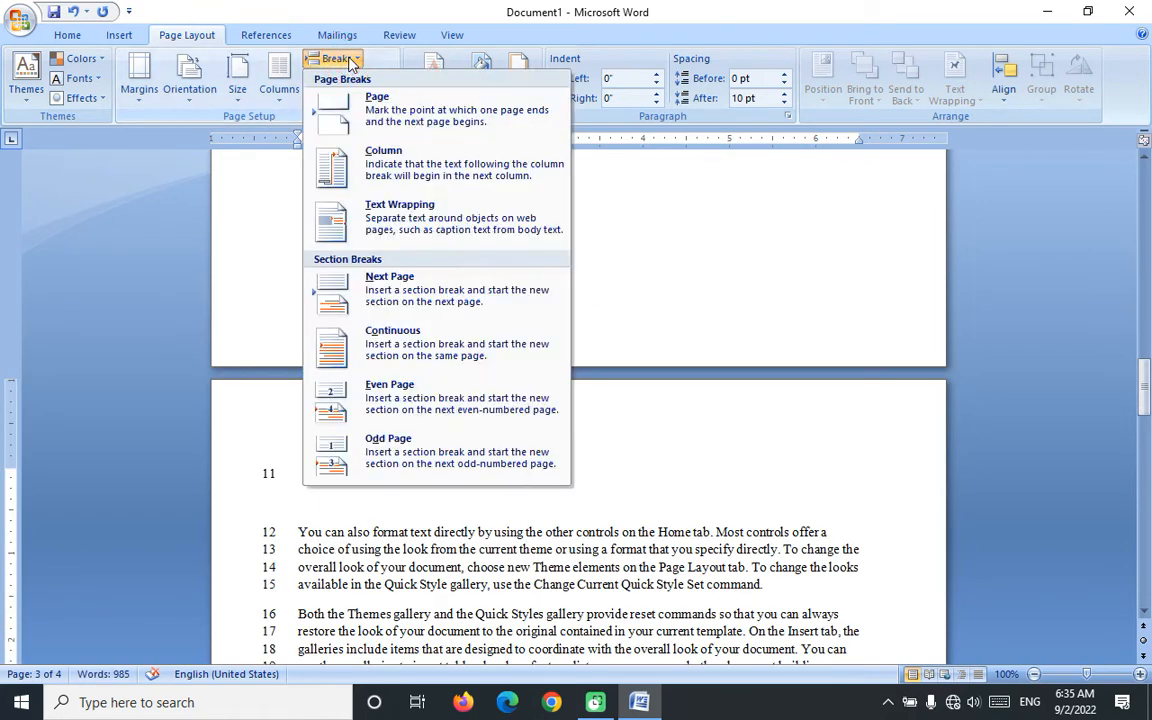
click(648, 499)
- Insert a column break after the page 3 paragraph that ends with "format that you specify directly."
scroll(315, 435, down, 12)
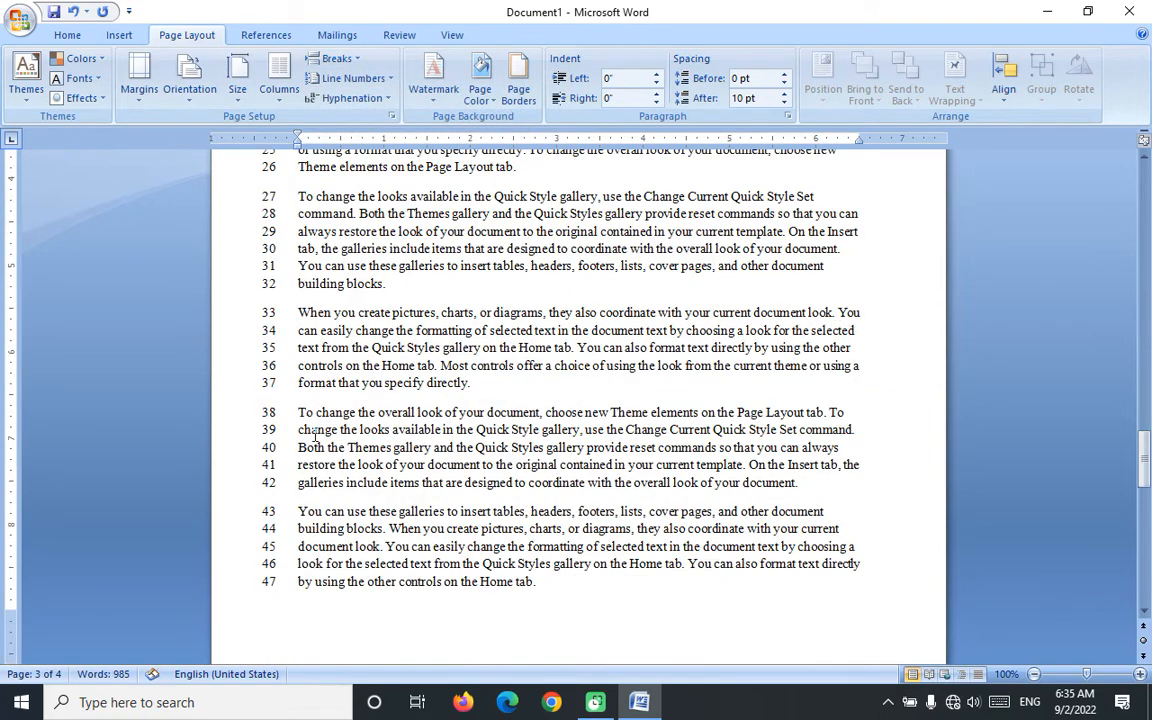
click(470, 386)
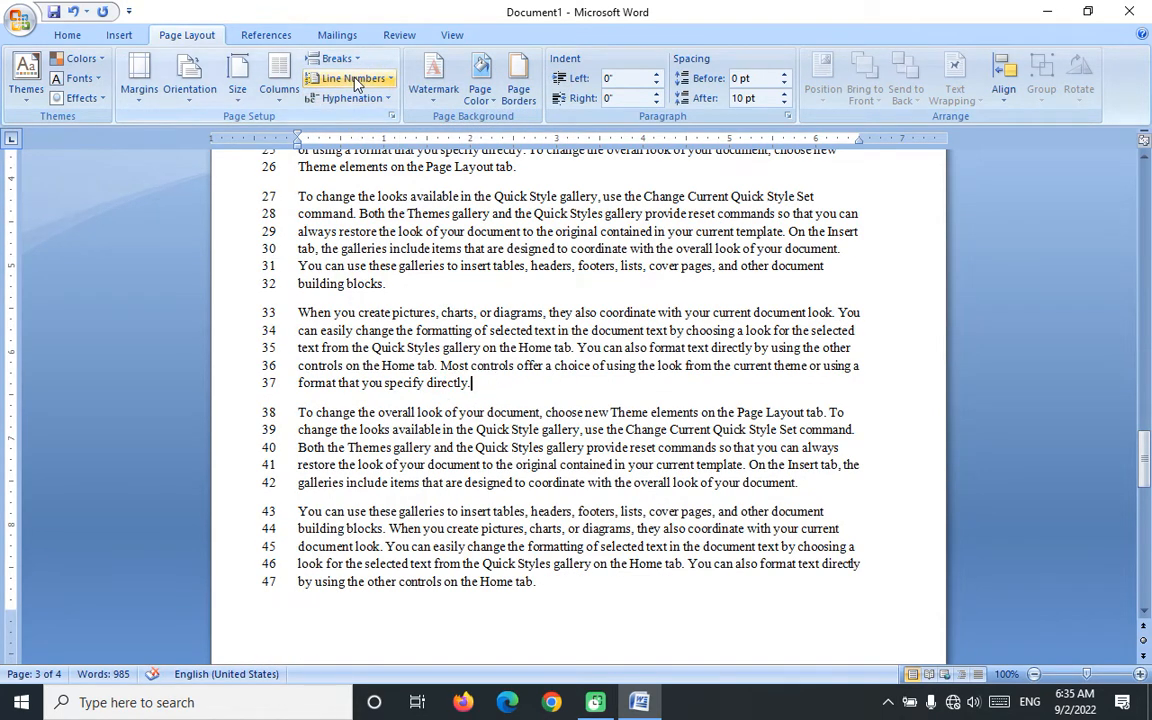
click(336, 58)
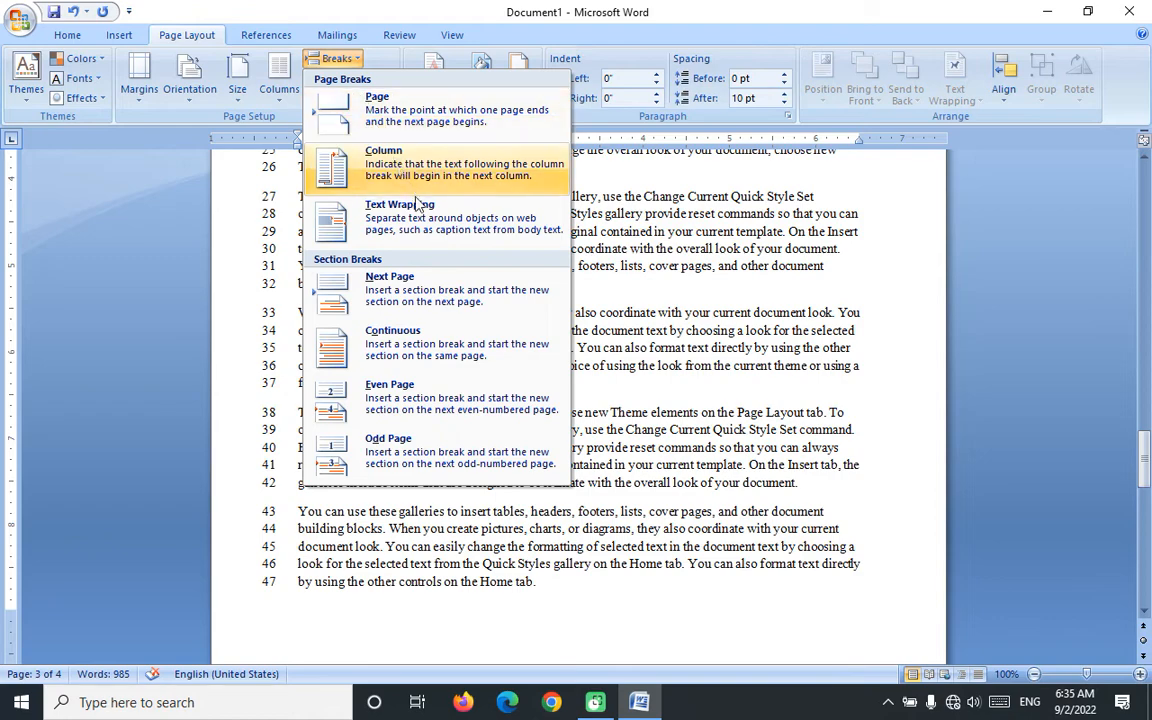
click(380, 160)
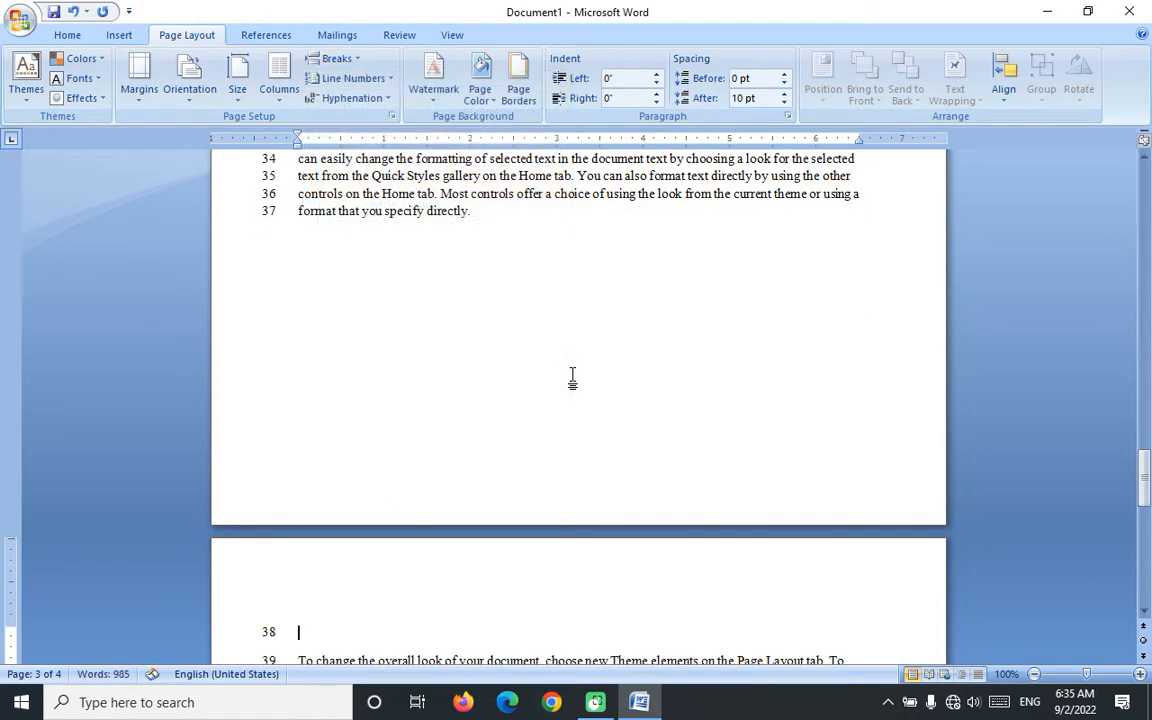
- Add a blank line before the last paragraph and insert a Next Page section break there, then check the line numbering around it
scroll(578, 360, down, 5)
click(768, 343)
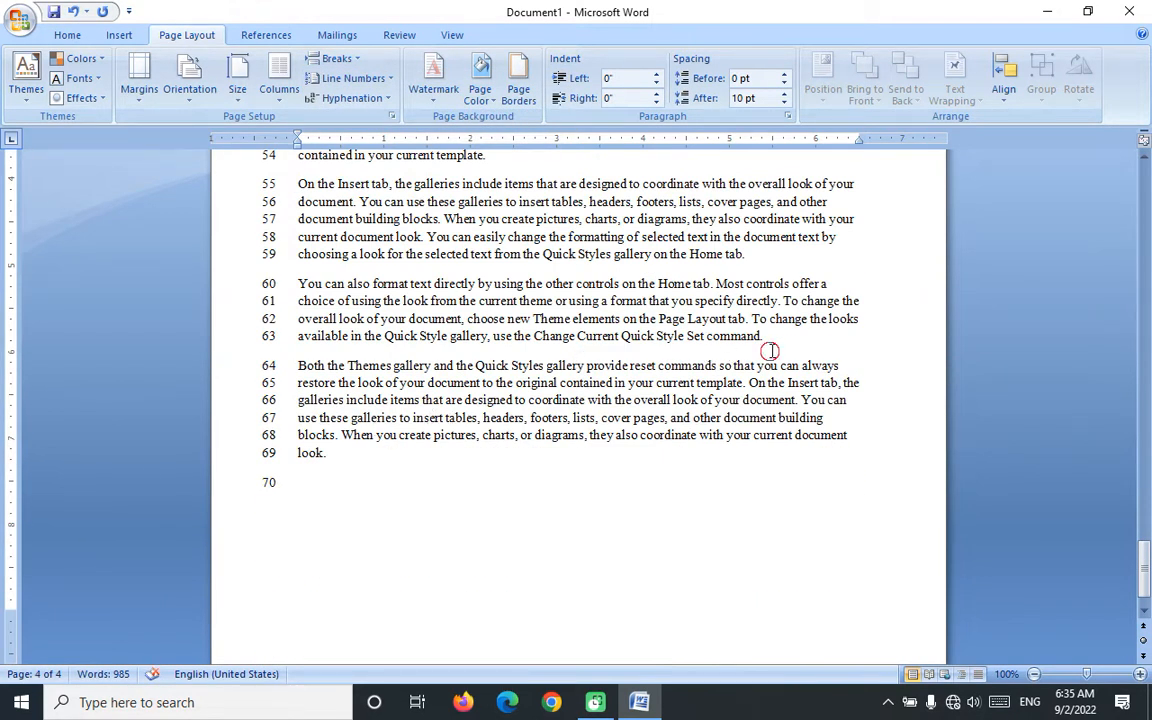
key(Return)
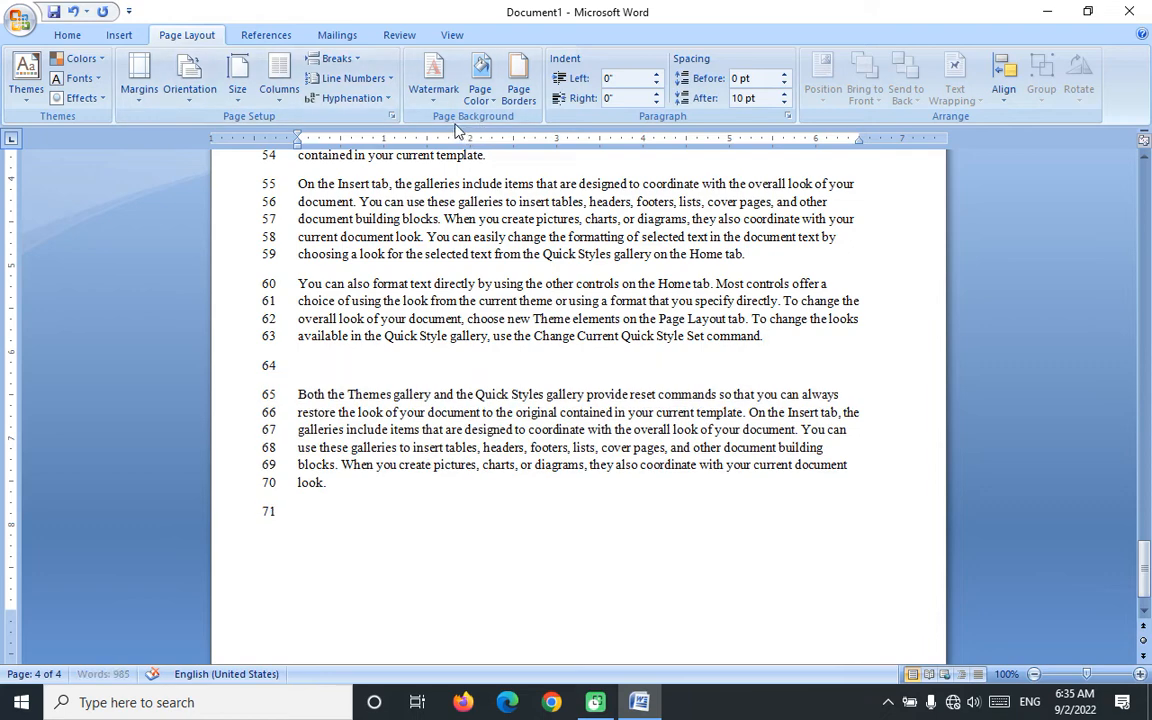
click(336, 58)
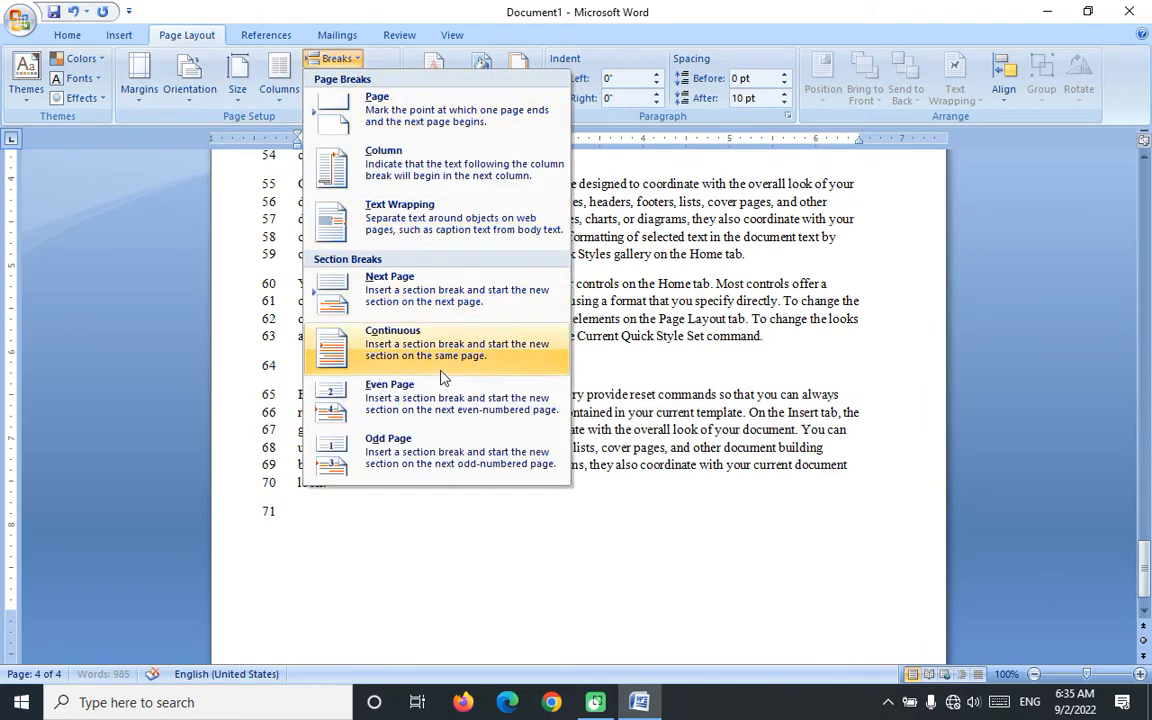
click(437, 300)
scroll(527, 347, down, 5)
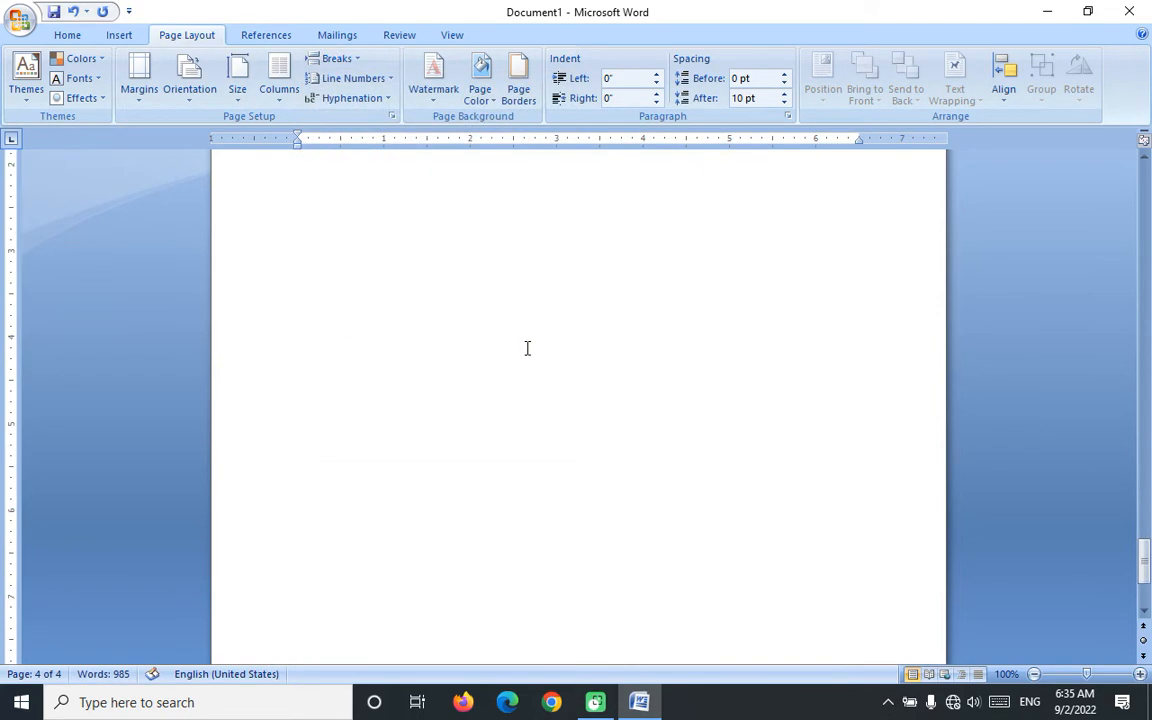
scroll(510, 324, up, 7)
scroll(512, 329, down, 3)
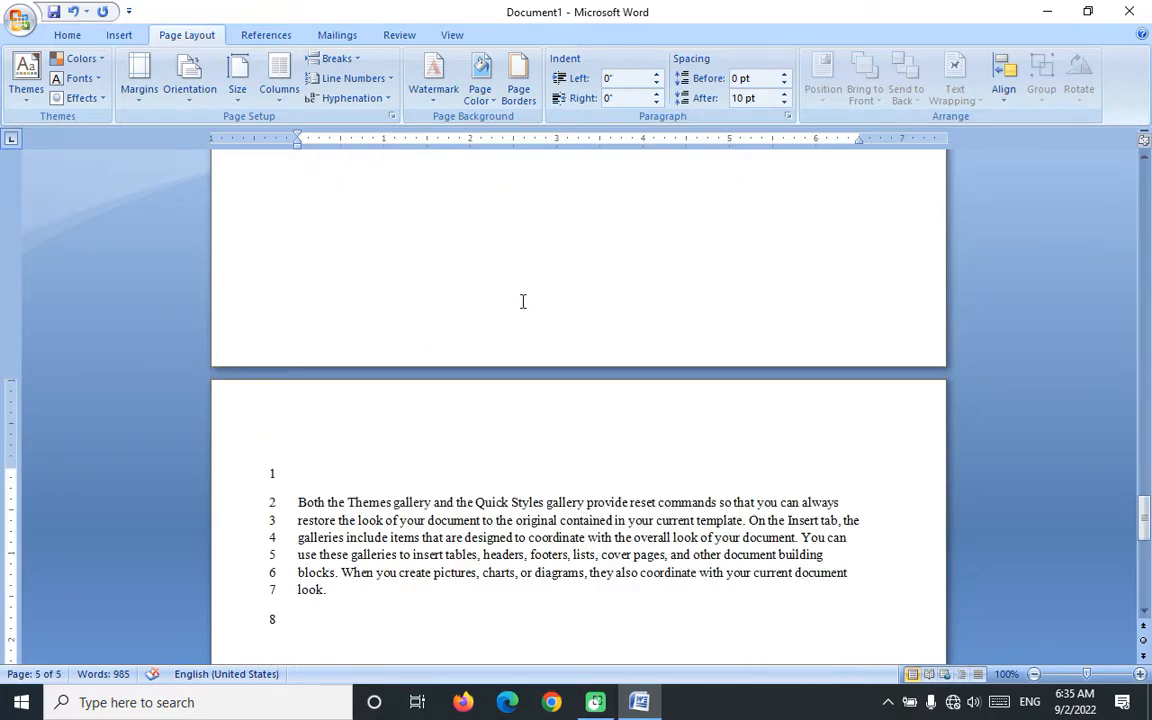
scroll(441, 323, up, 15)
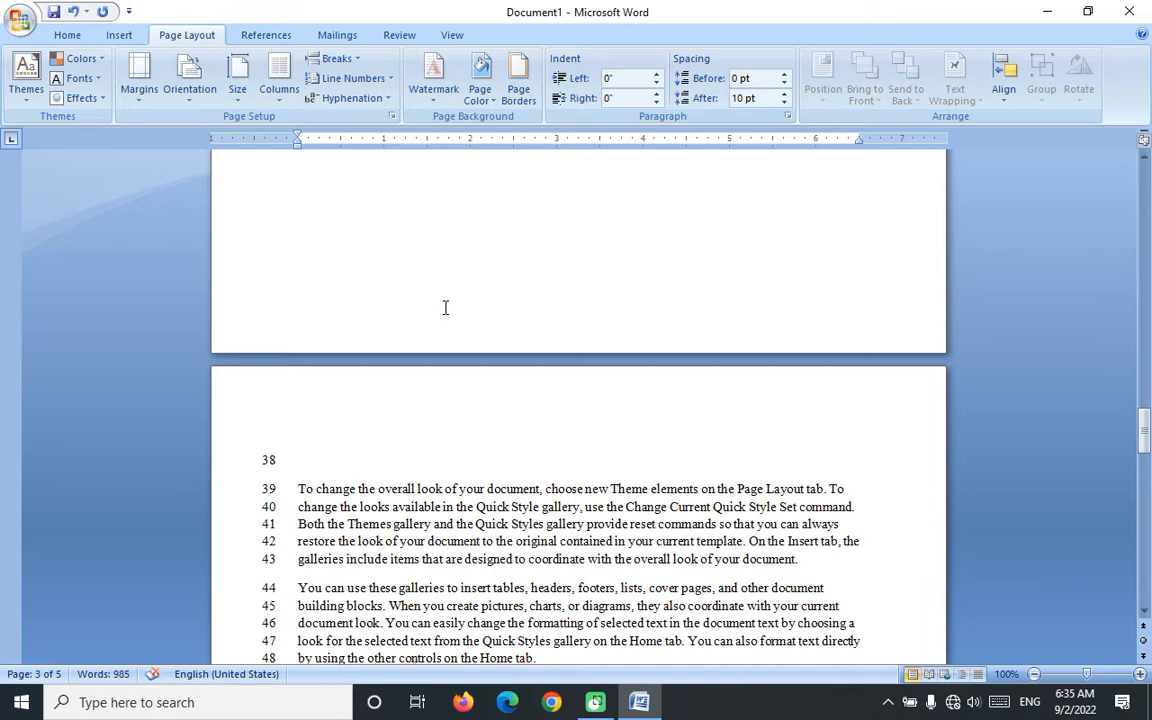
- Set the line numbers to restart on each page in the last section and review the numbering on the final pages
scroll(445, 307, down, 3)
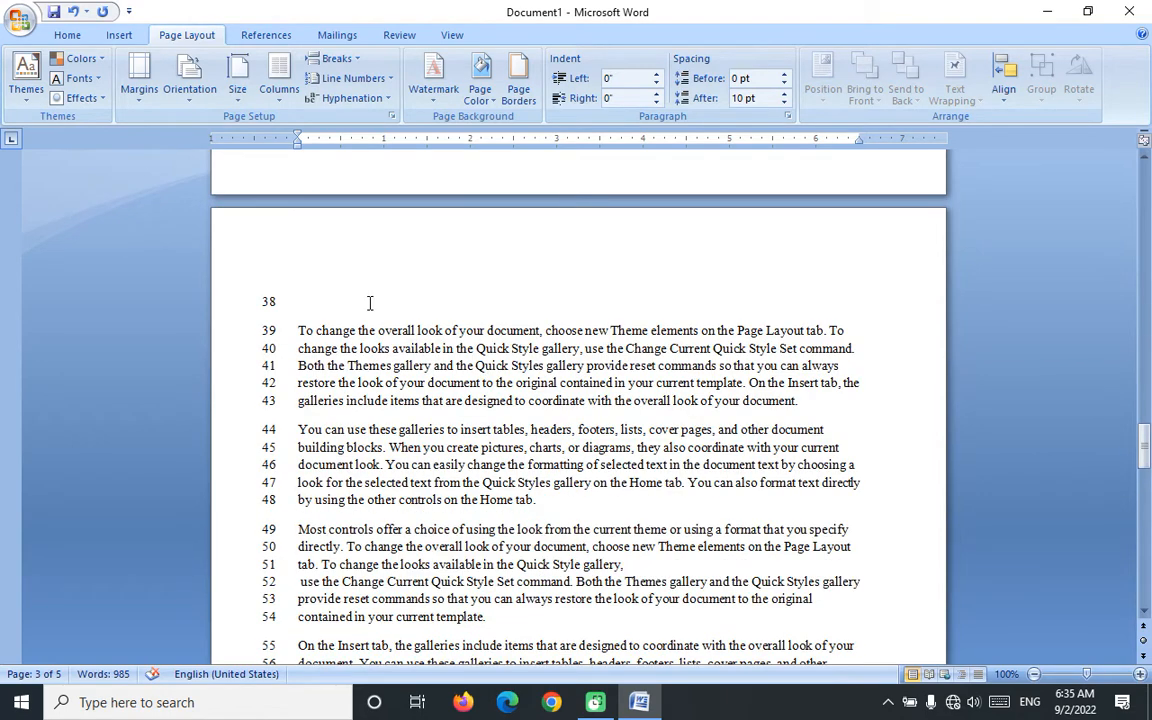
scroll(369, 302, up, 9)
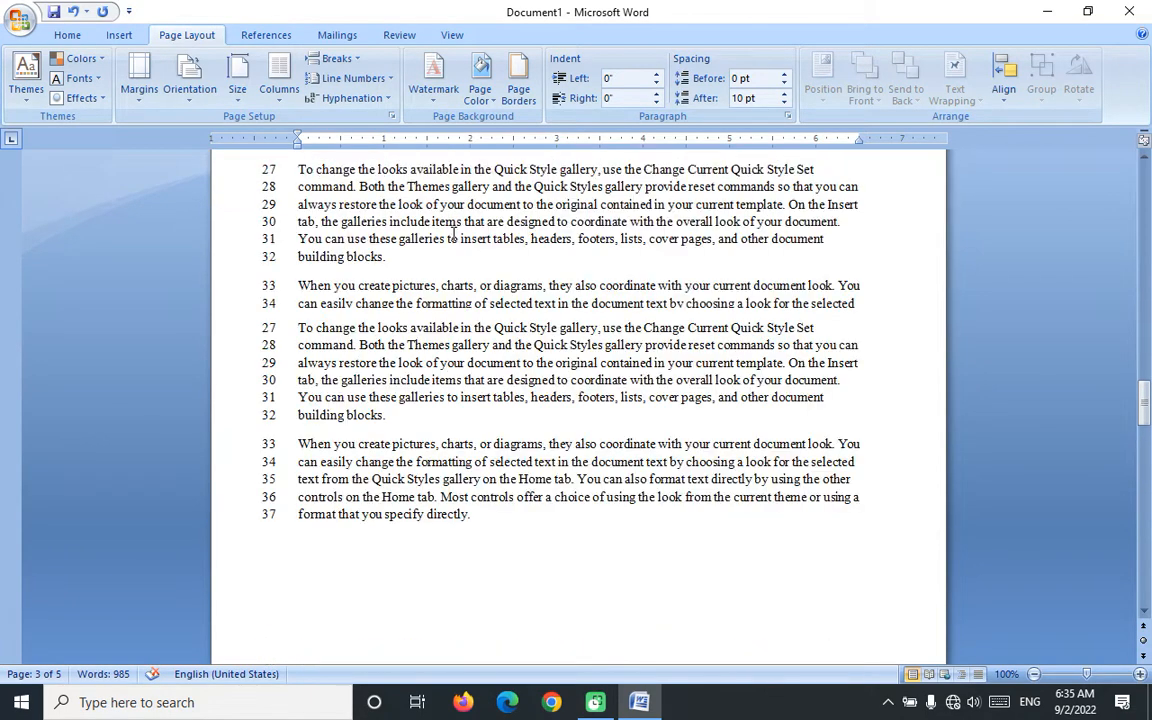
click(358, 78)
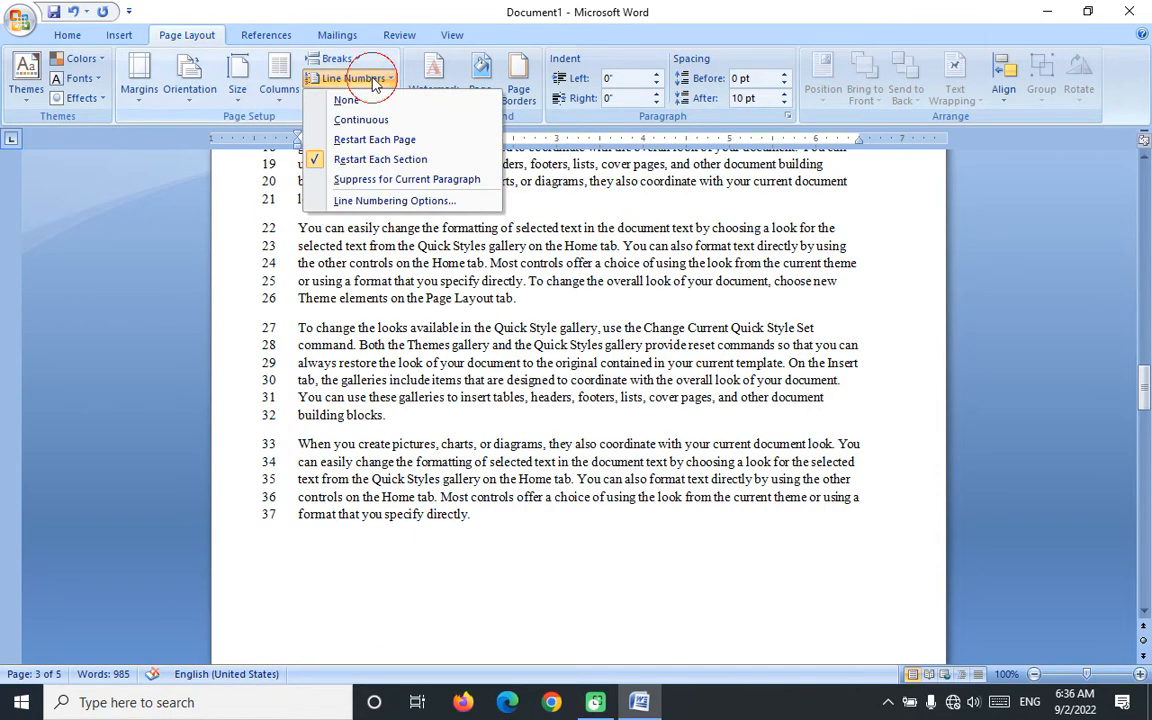
click(372, 140)
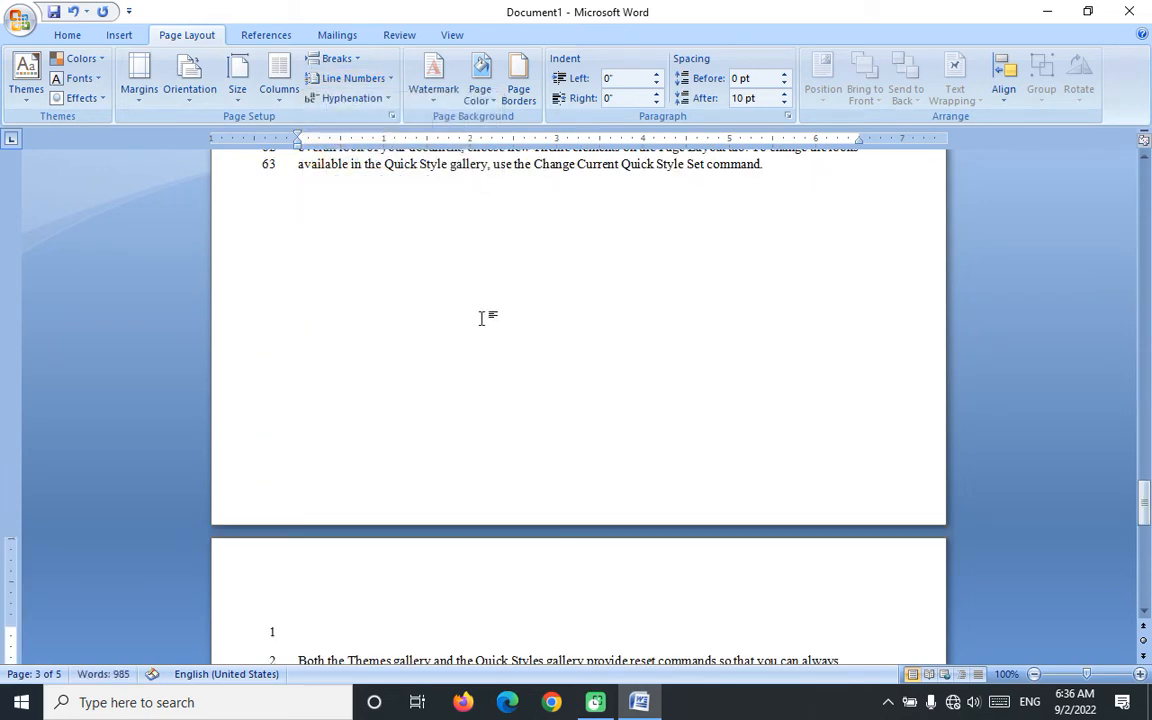
scroll(481, 319, down, 13)
scroll(481, 321, up, 13)
scroll(420, 413, down, 3)
scroll(424, 411, up, 9)
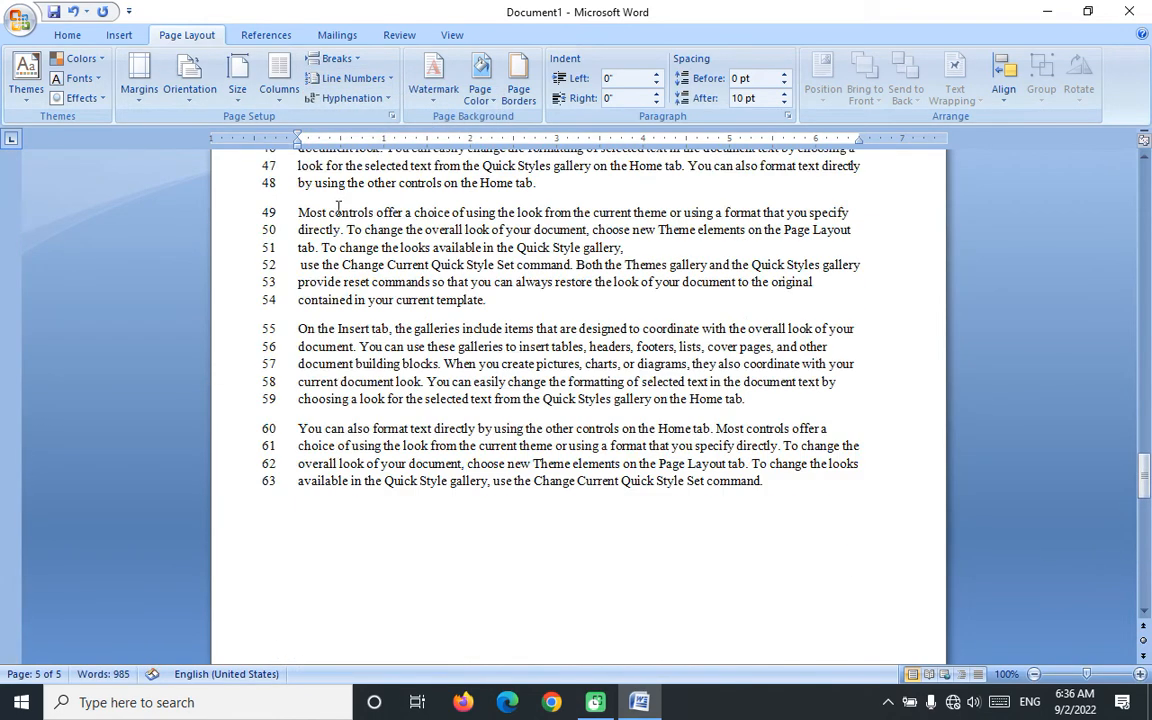
scroll(334, 424, down, 8)
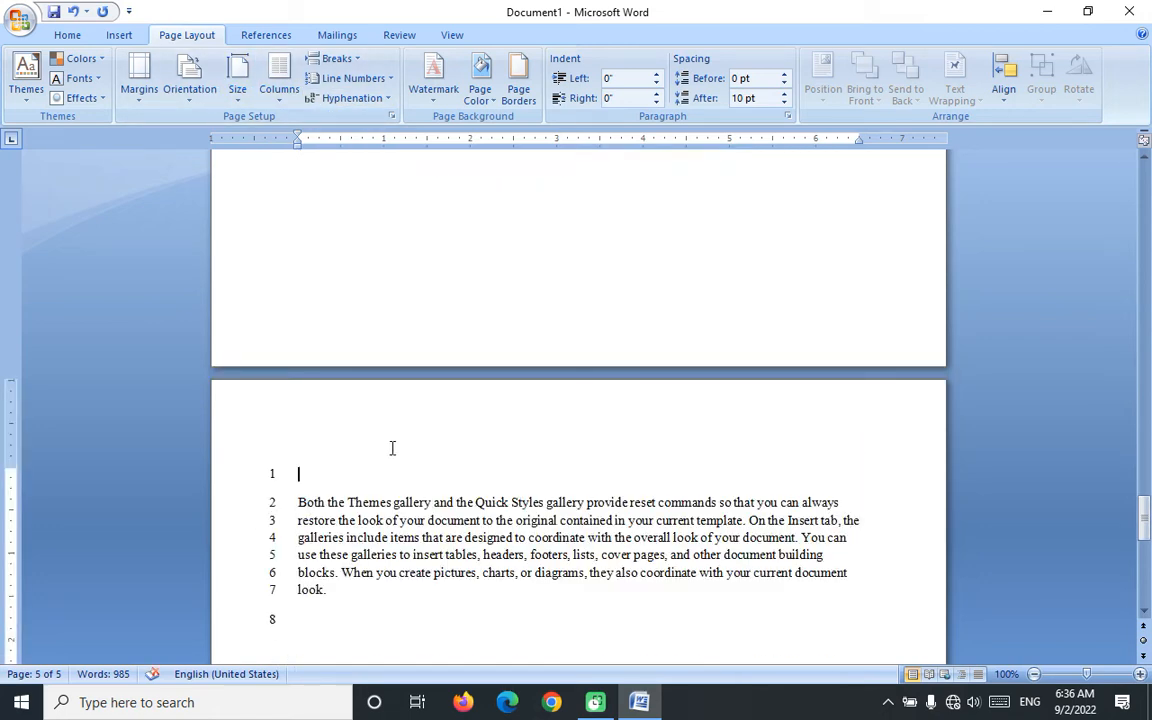
- Set the last section's line numbers to restart at each section and review the numbering on the earlier pages
click(350, 79)
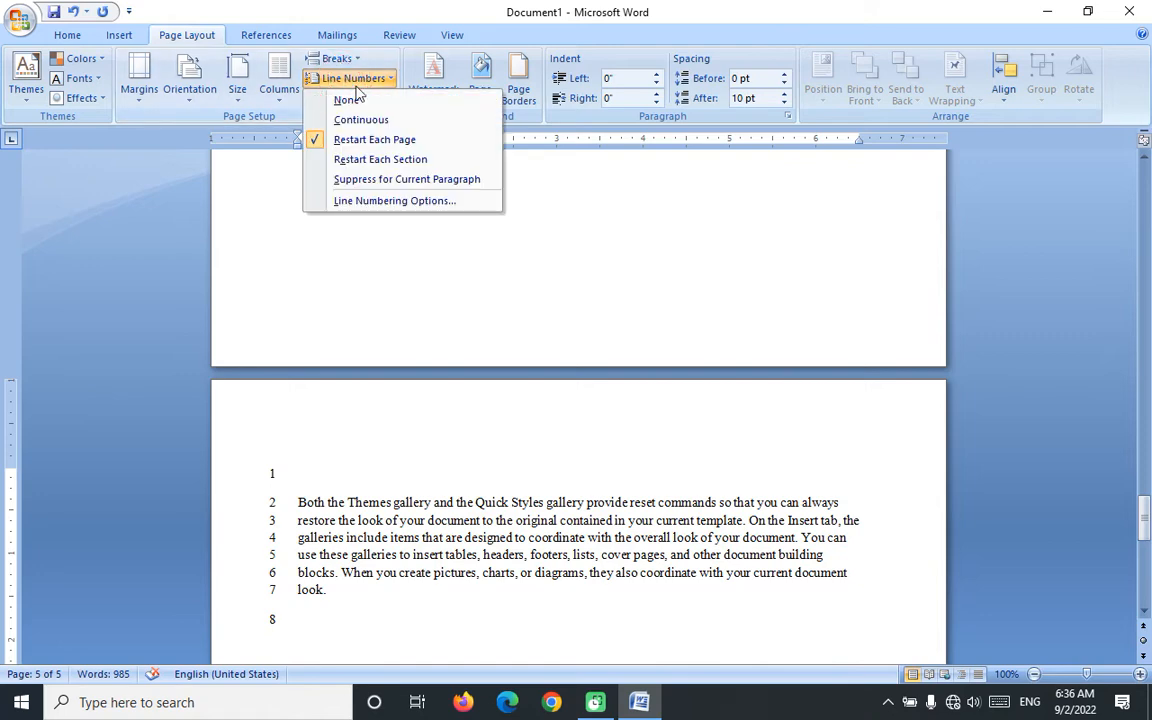
click(373, 159)
scroll(492, 412, up, 18)
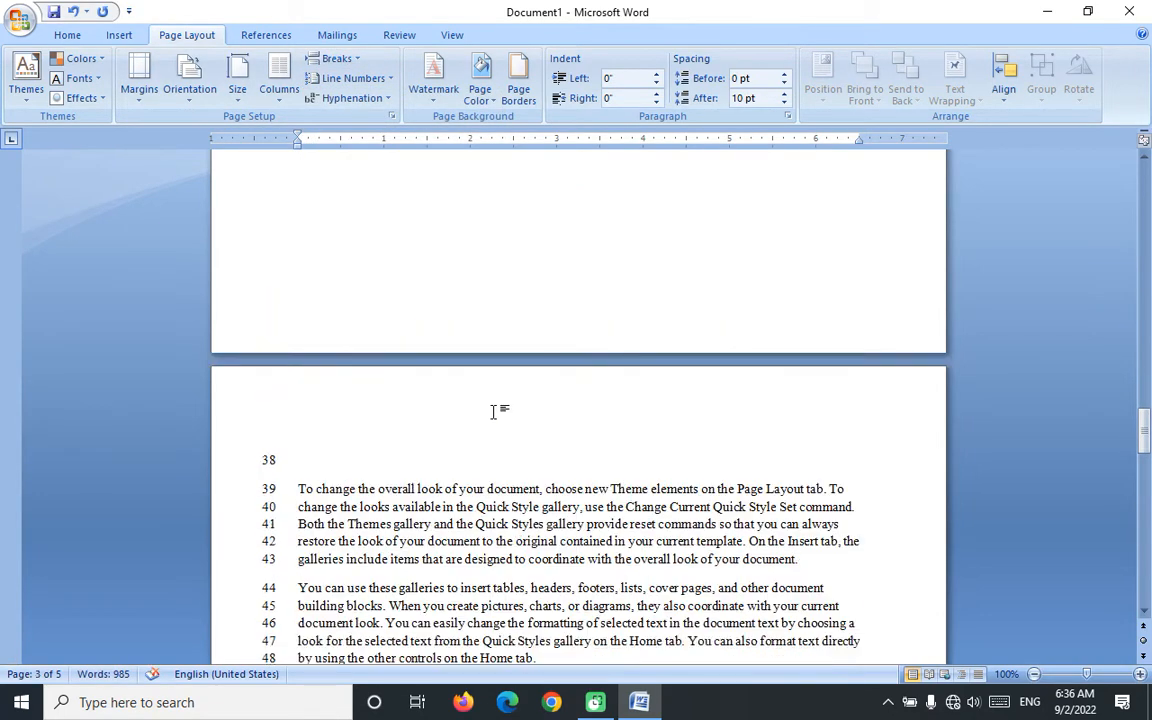
scroll(492, 412, up, 10)
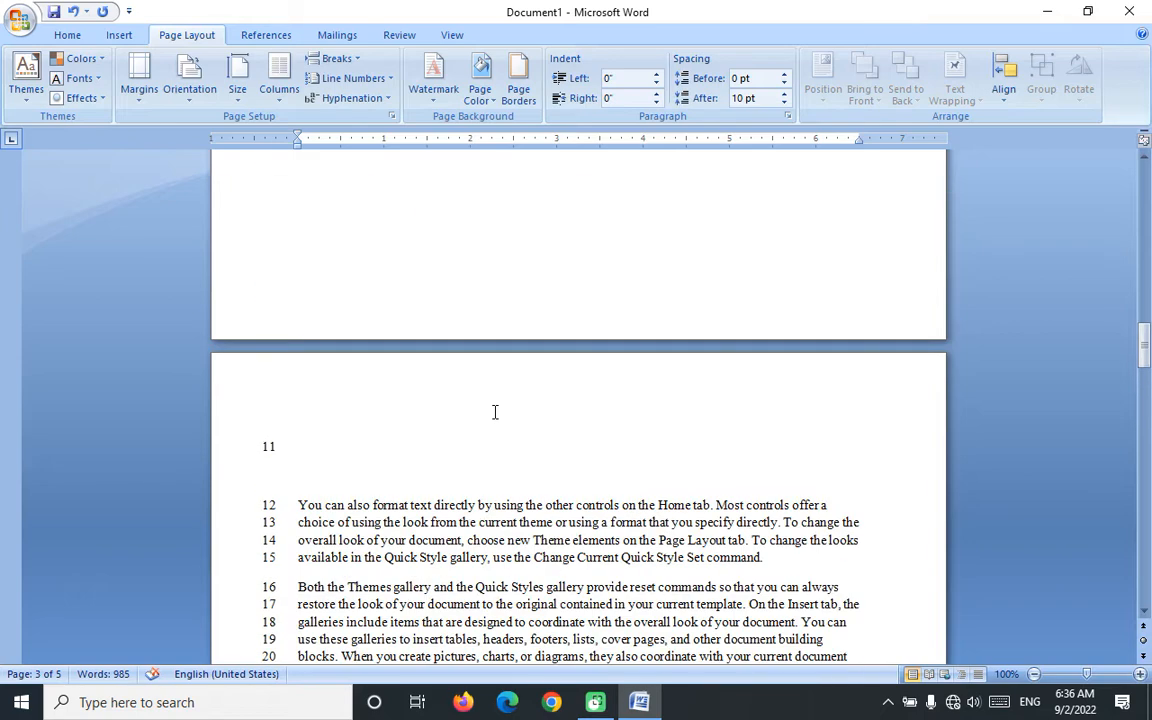
scroll(492, 412, up, 8)
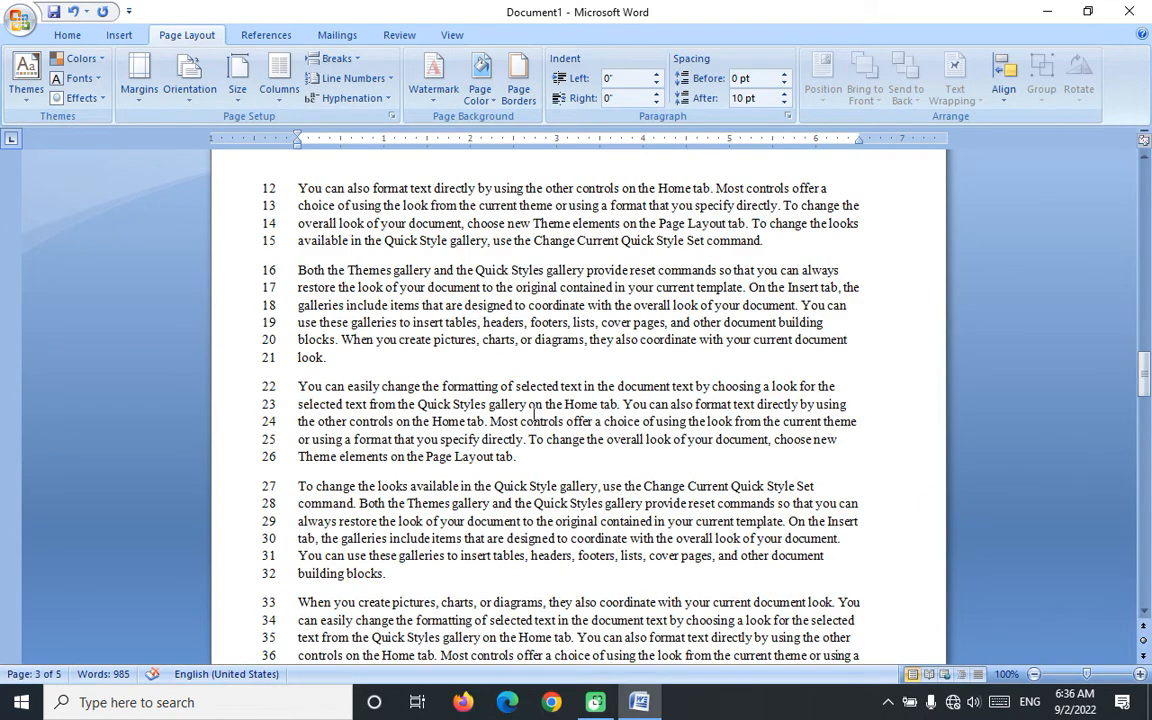
- Insert a Next Page section break before "To change the overall look of your document" on page 3 and check the surrounding line numbers
click(526, 440)
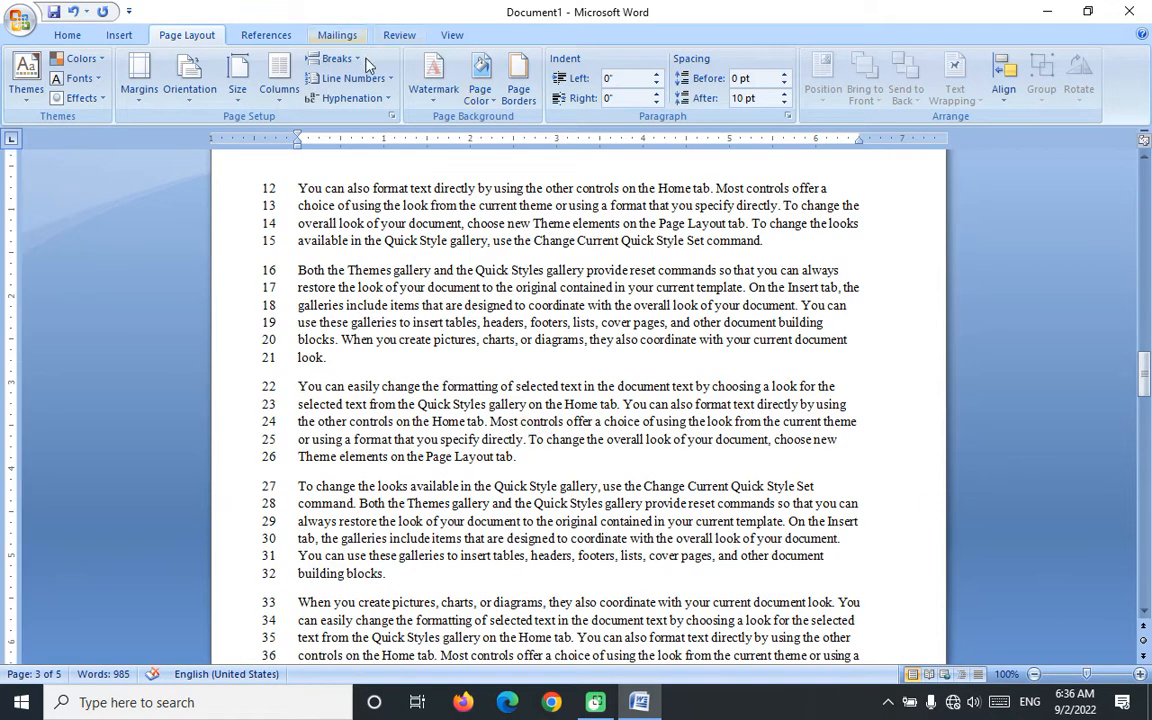
click(340, 60)
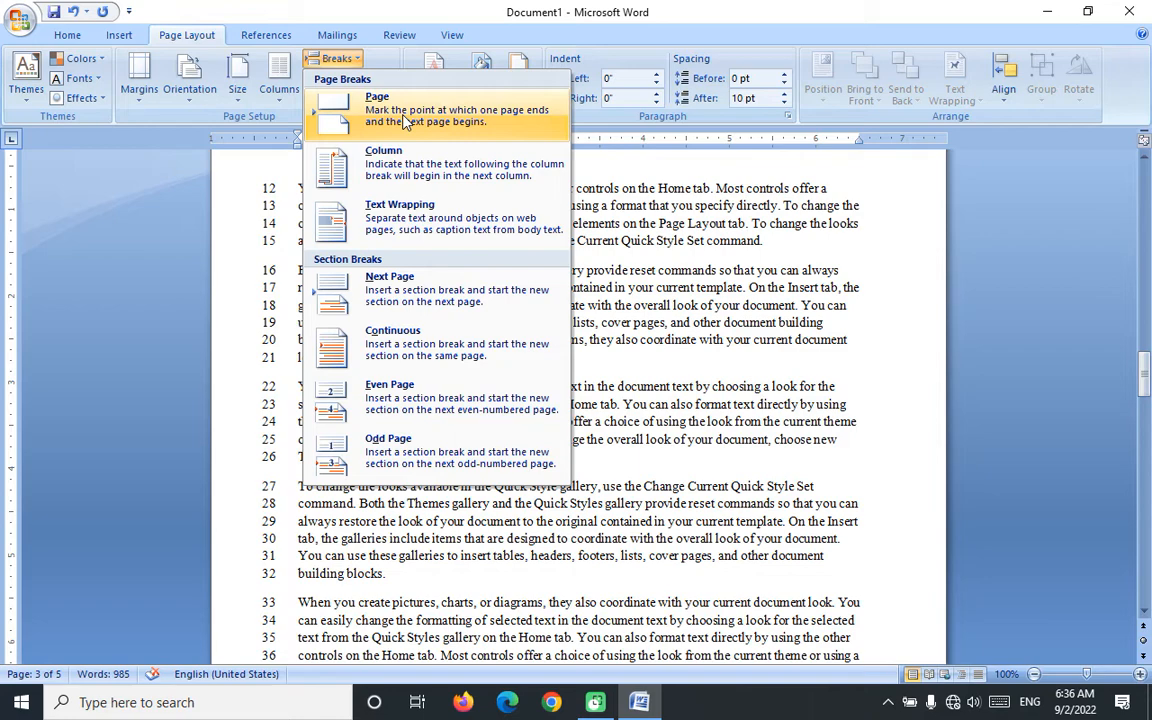
click(390, 287)
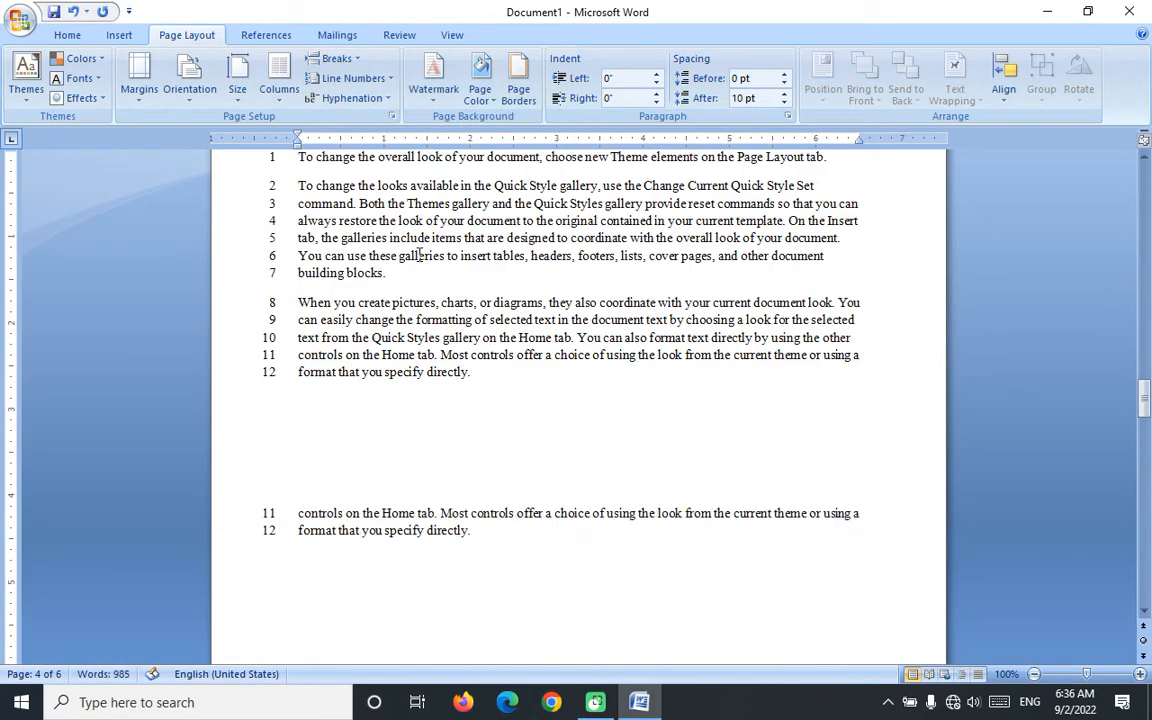
scroll(411, 252, down, 8)
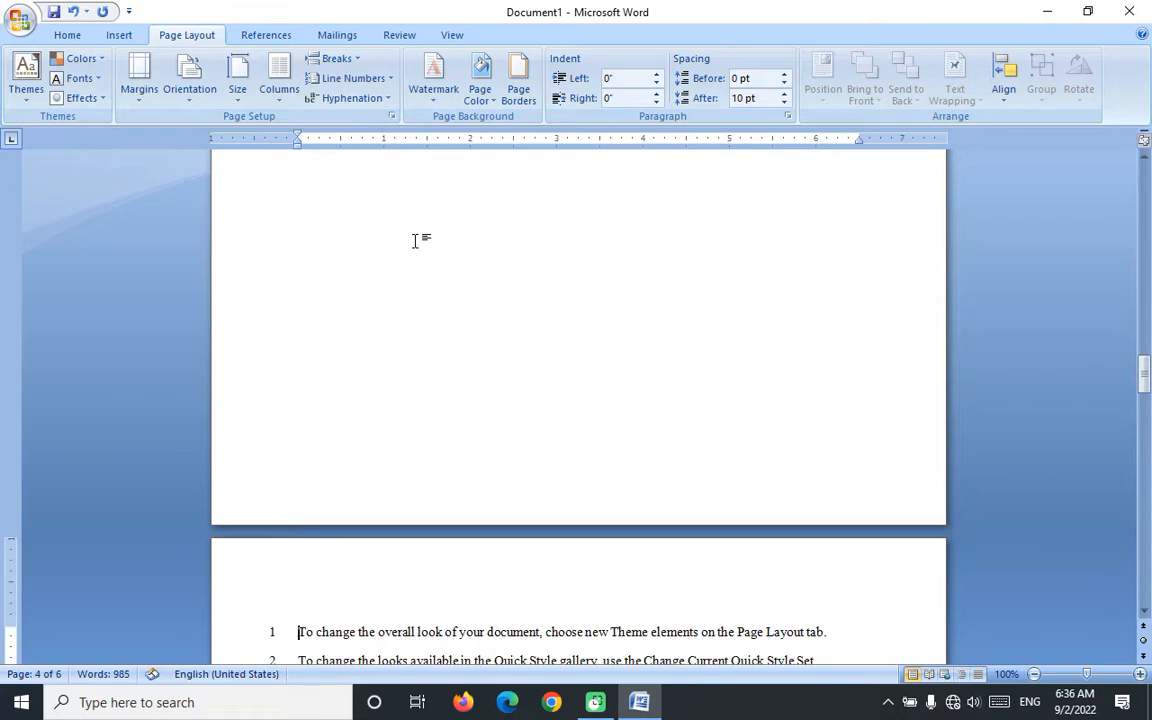
scroll(420, 232, up, 5)
scroll(443, 305, up, 10)
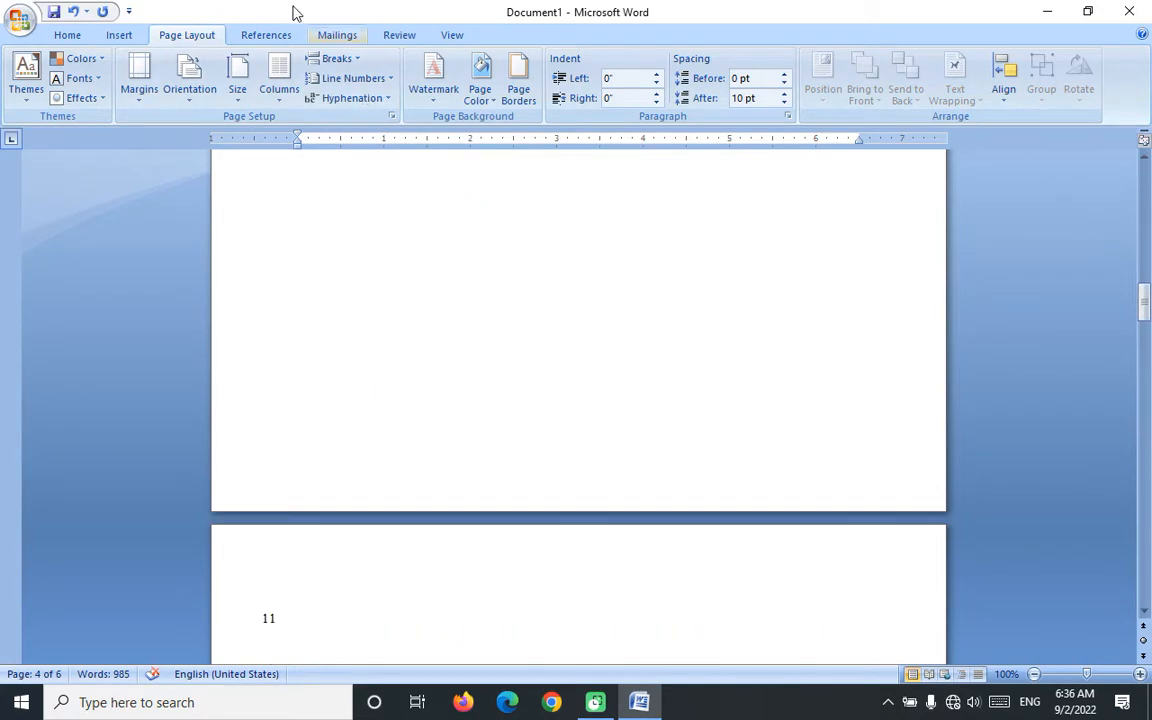
scroll(335, 325, up, 10)
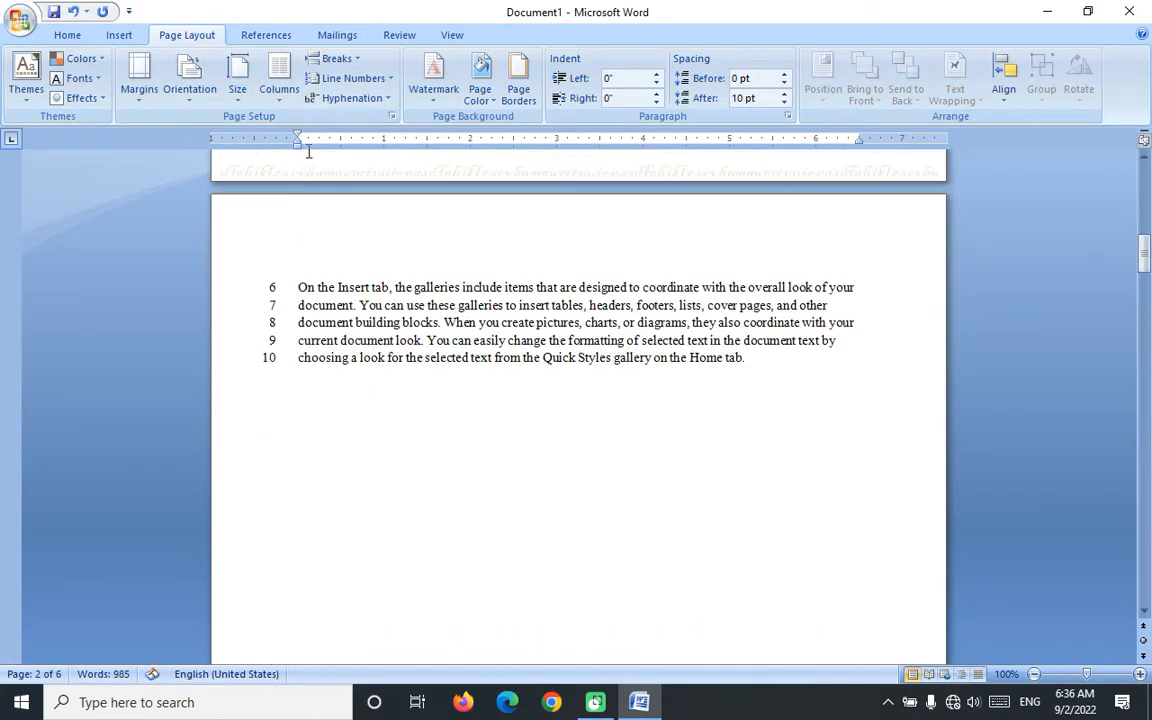
- Set the line numbers of the new section to restart on each page and check the numbering from the cover page onward
click(353, 78)
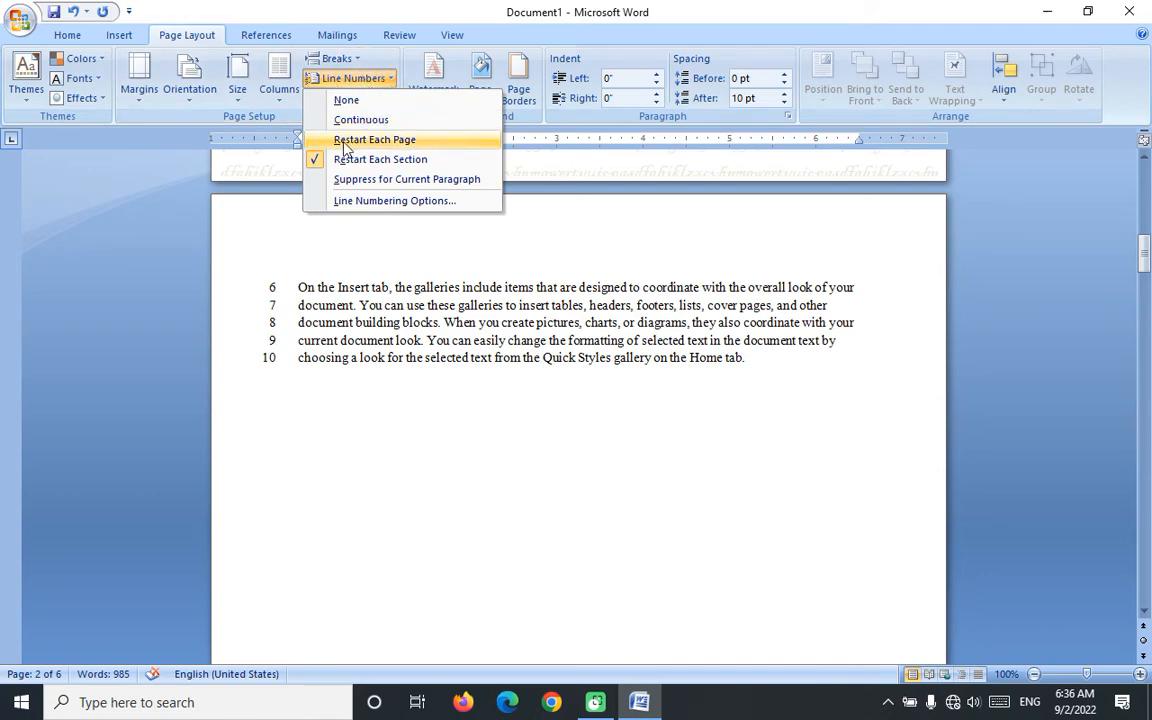
click(374, 140)
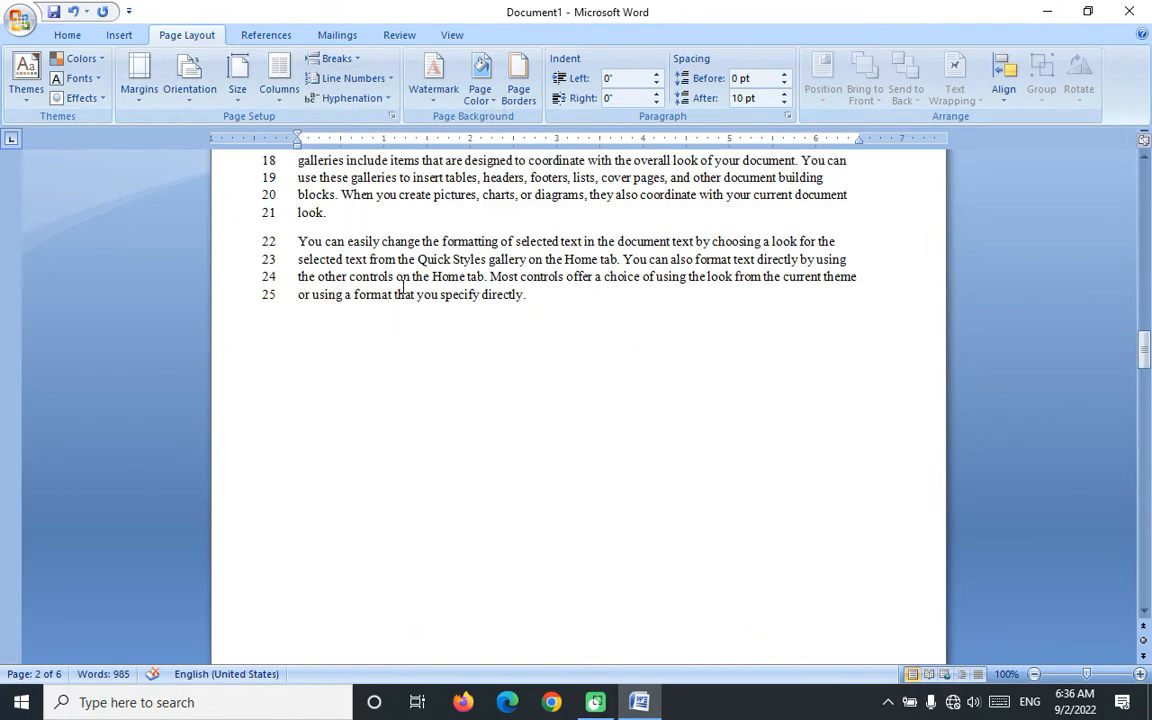
scroll(395, 277, up, 10)
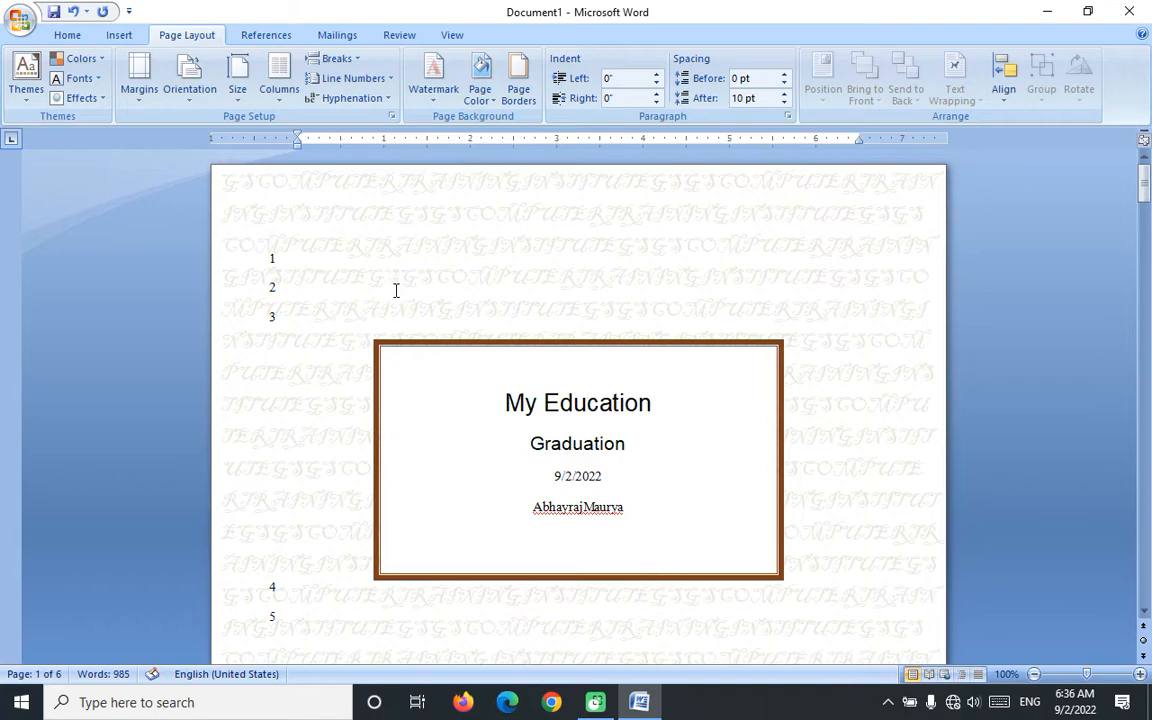
scroll(396, 291, down, 11)
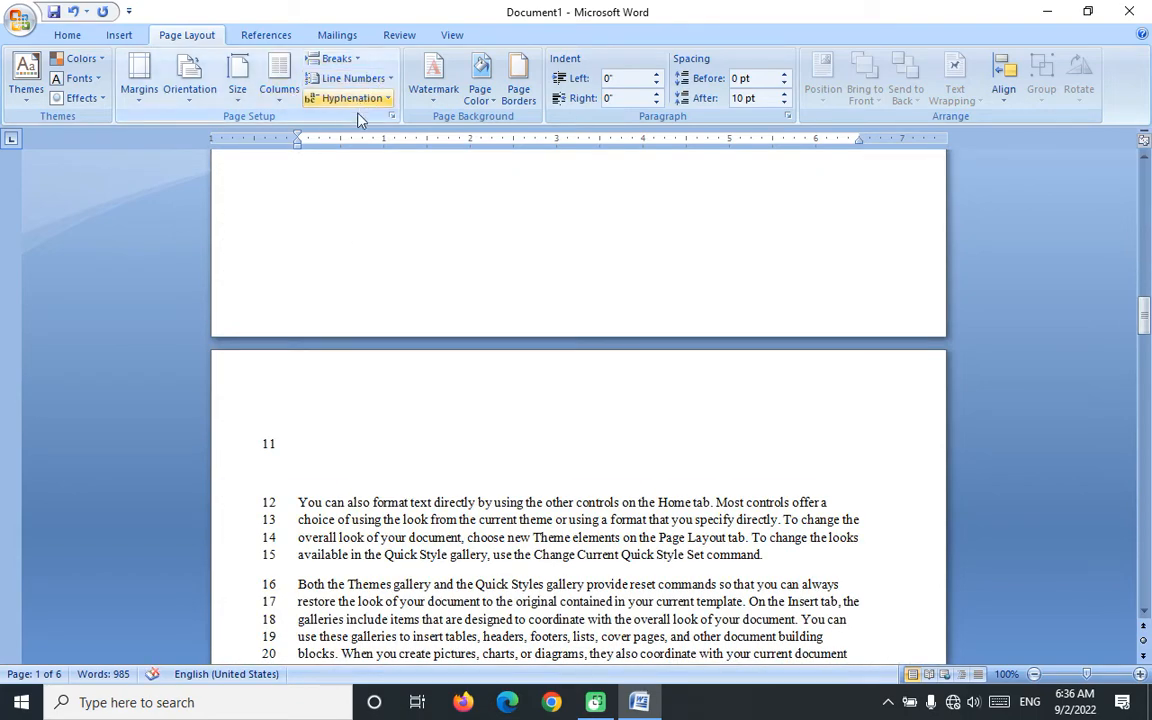
scroll(473, 473, down, 9)
scroll(504, 452, up, 6)
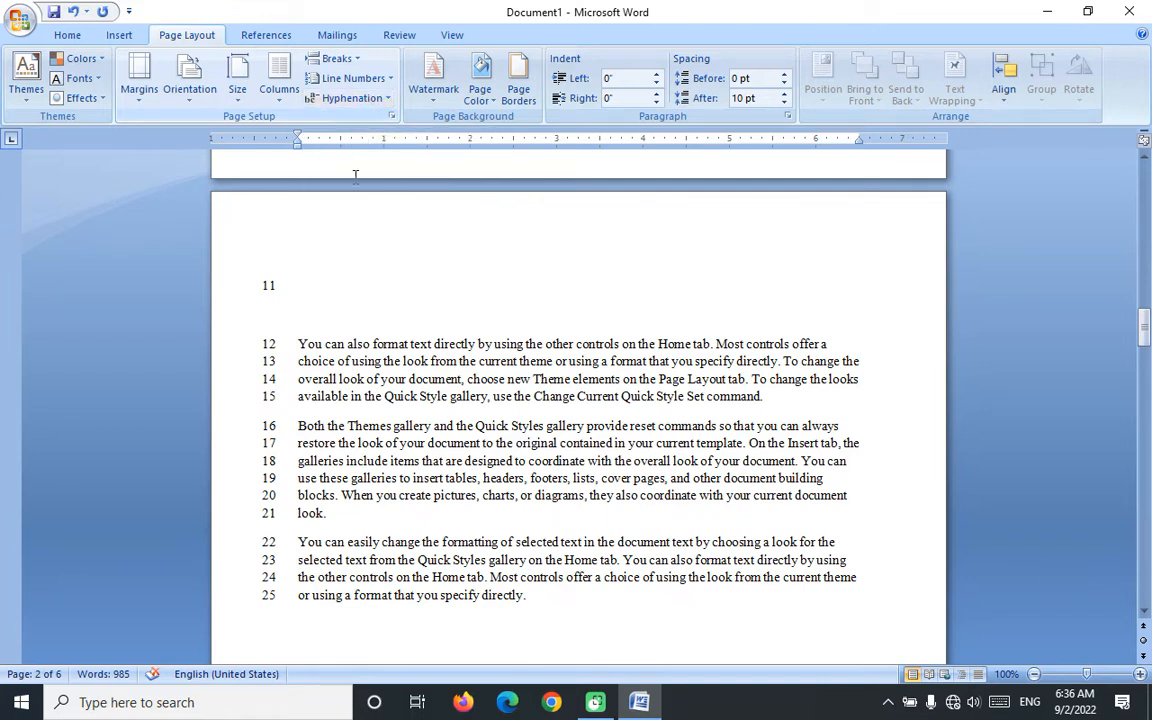
- Apply automatic hyphenation to the whole document and inspect the hyphenated word "selected" in the last paragraph of page 3
key(ctrl+a)
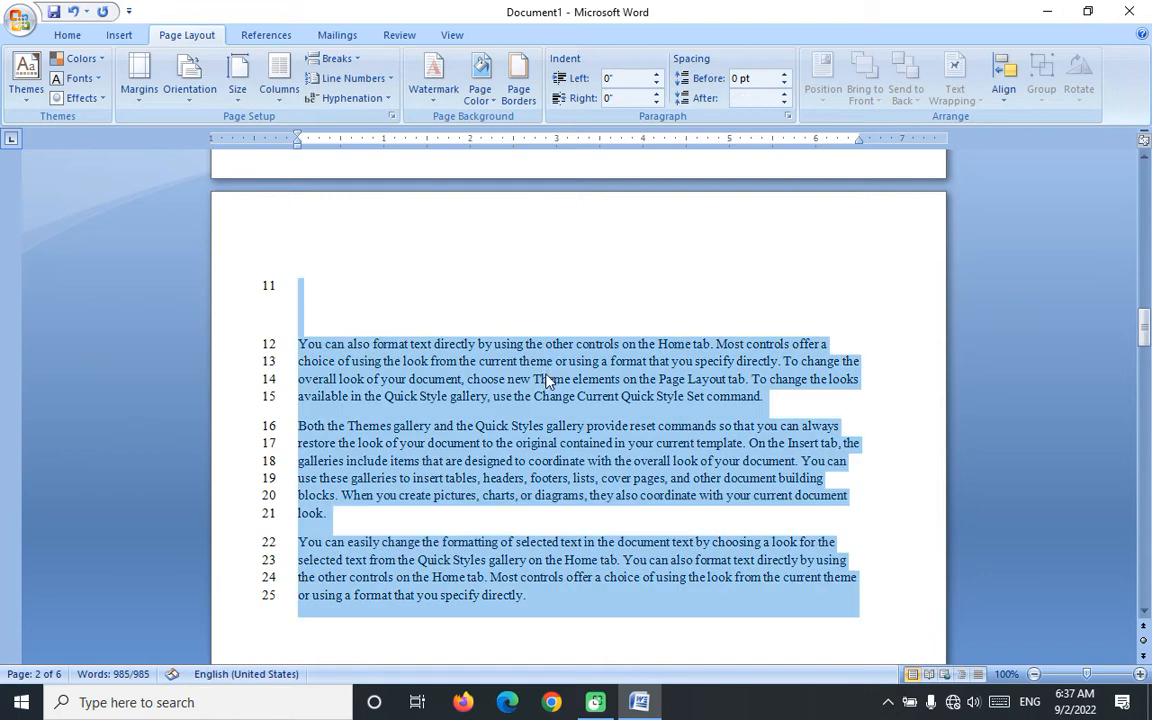
click(385, 99)
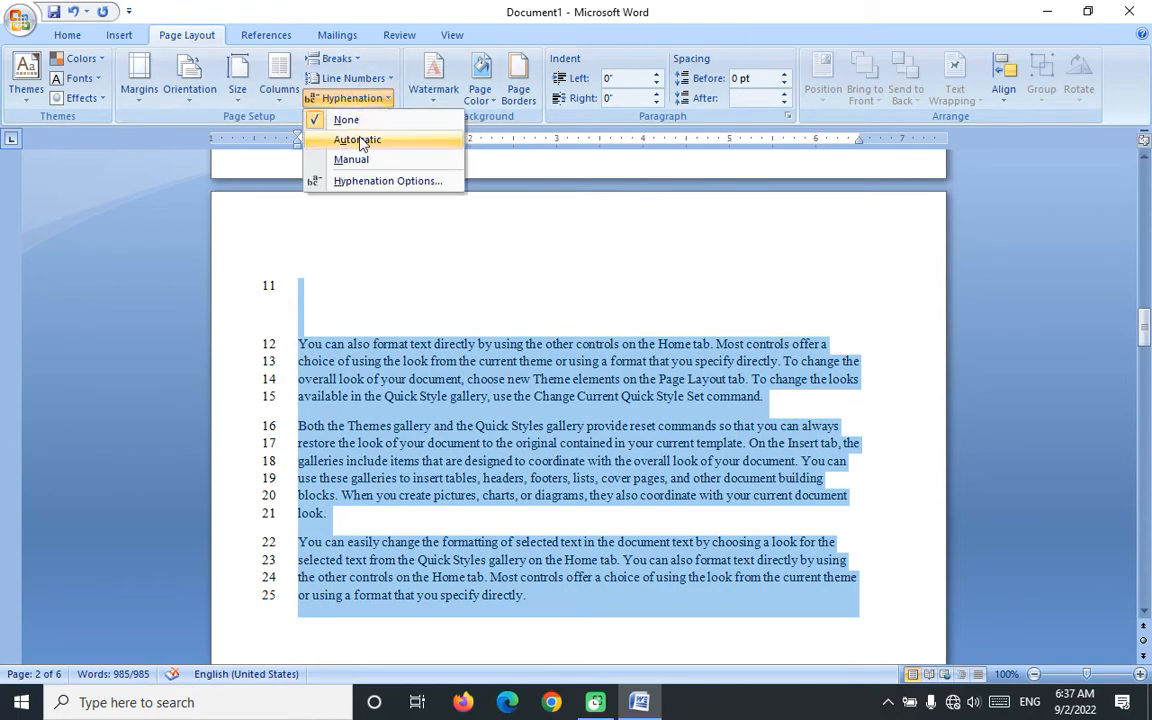
click(366, 141)
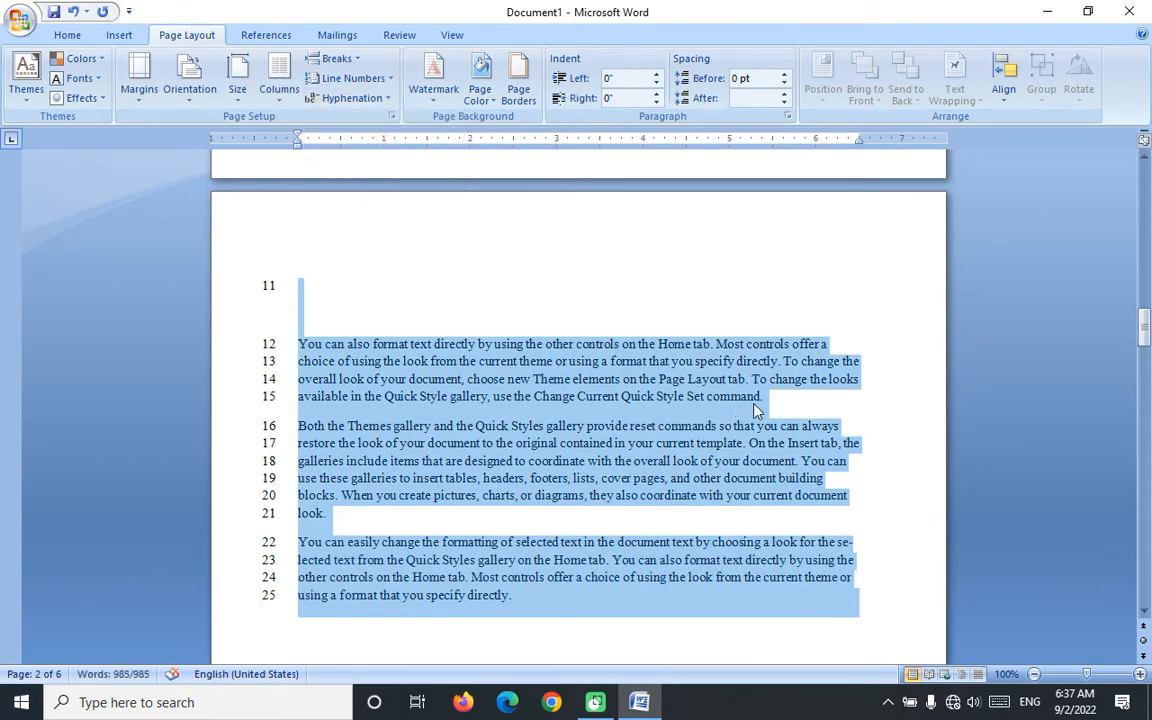
scroll(842, 428, down, 6)
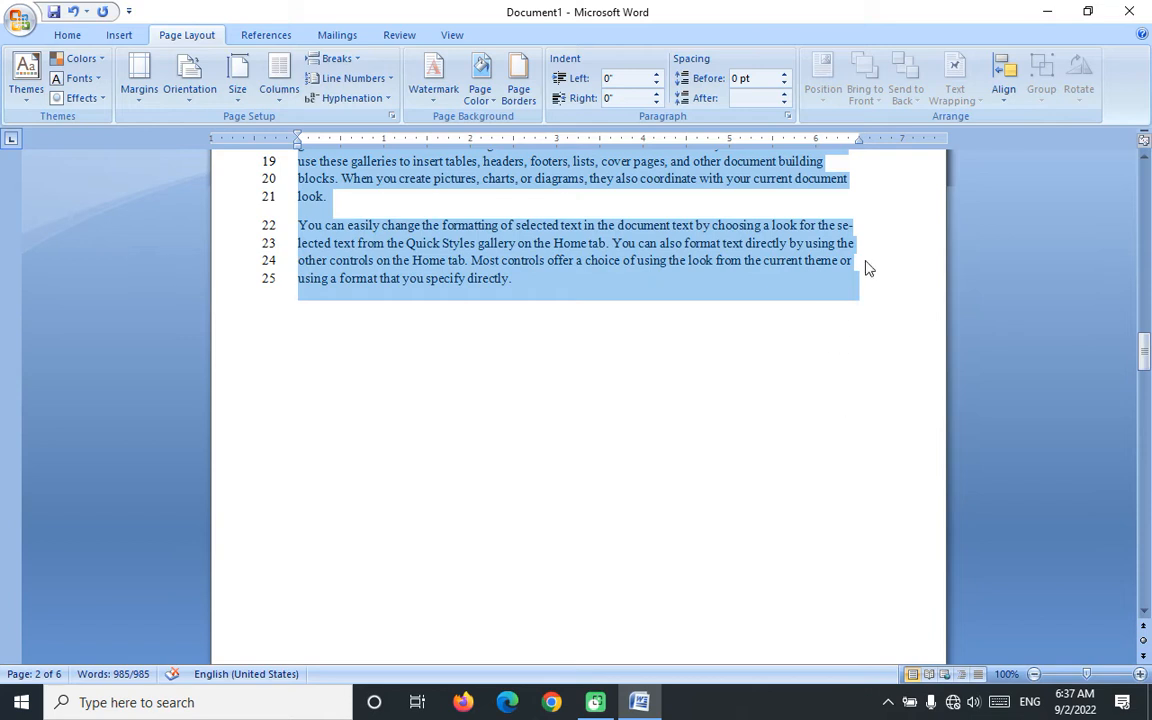
click(849, 228)
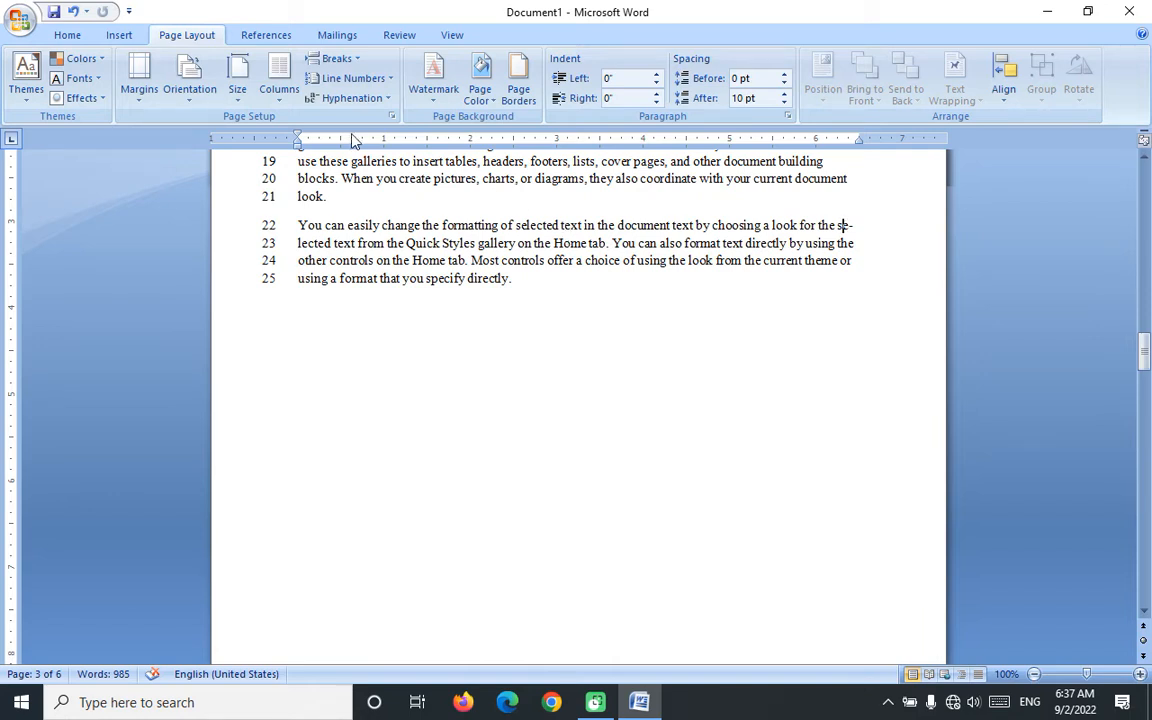
- Turn off the document's hyphenation by setting it to None
click(350, 97)
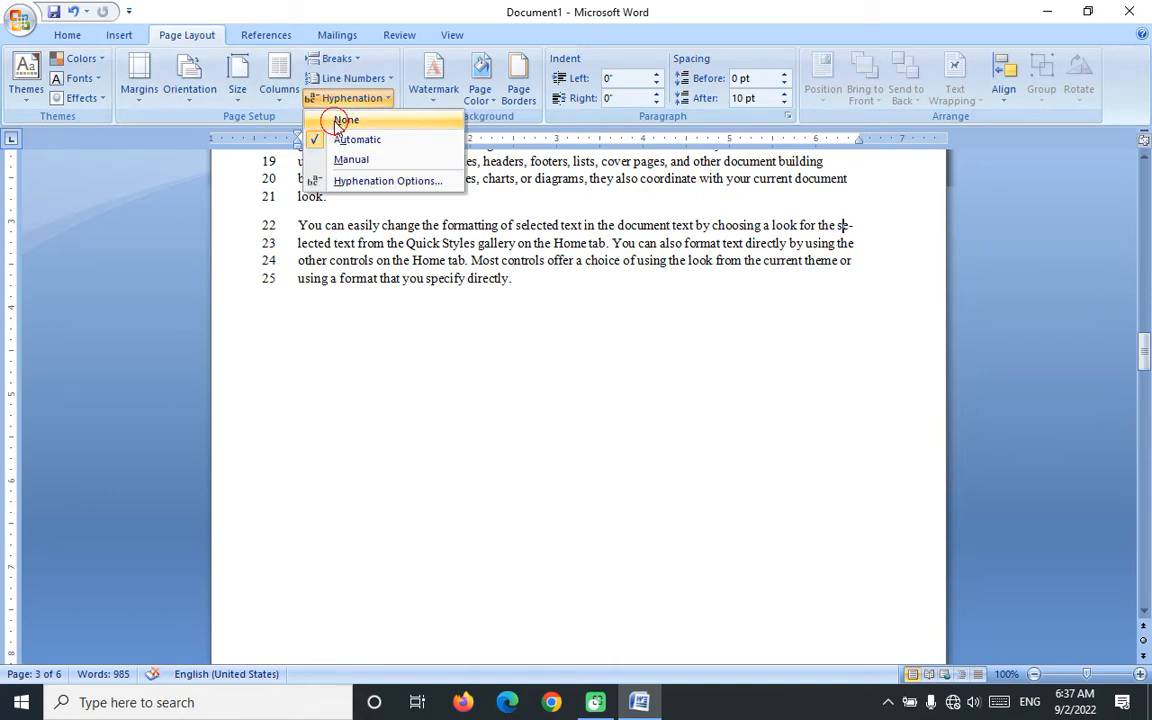
click(343, 118)
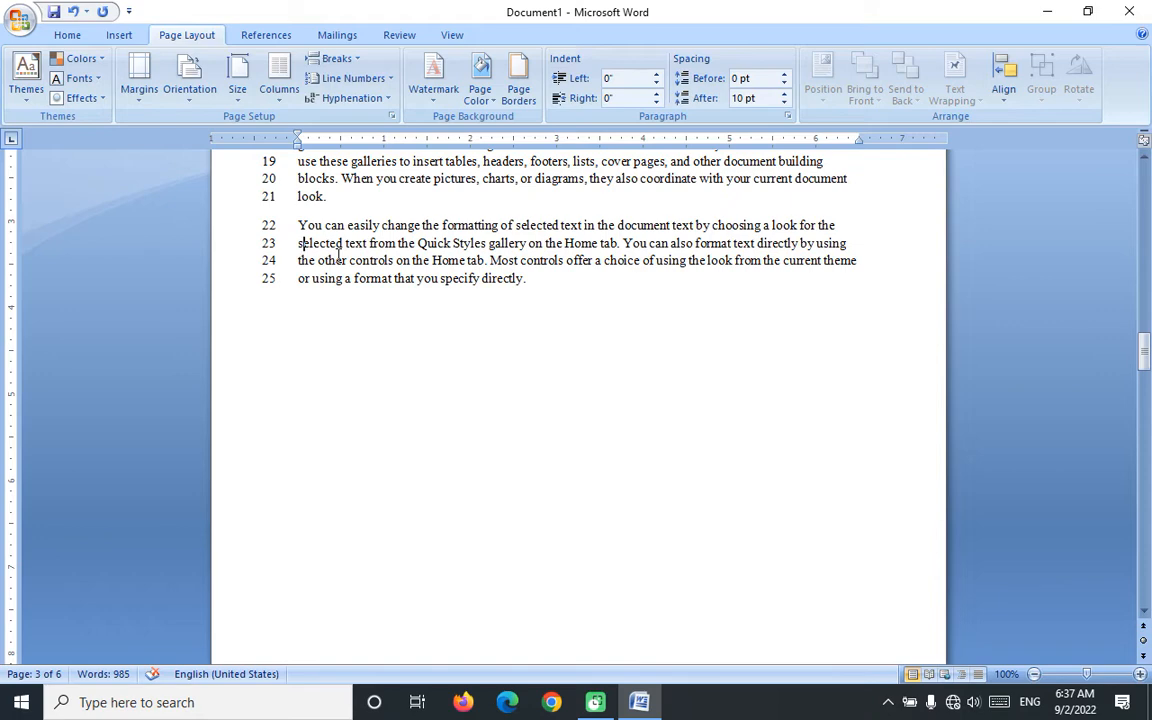
scroll(484, 378, up, 15)
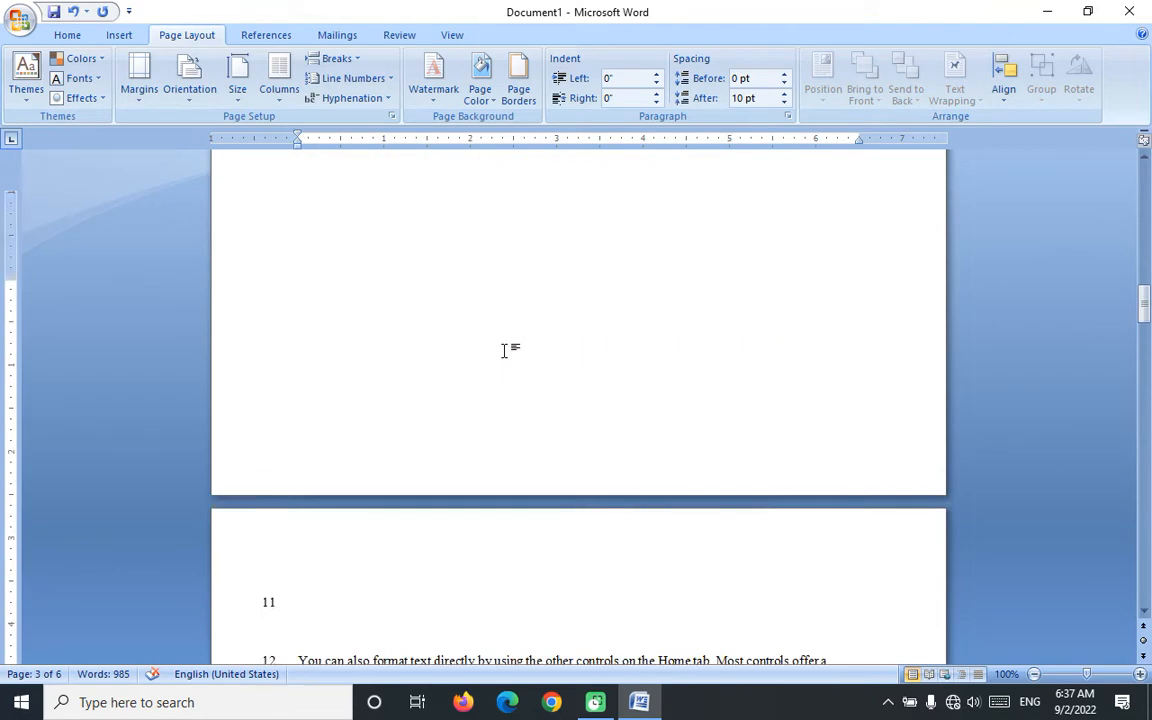
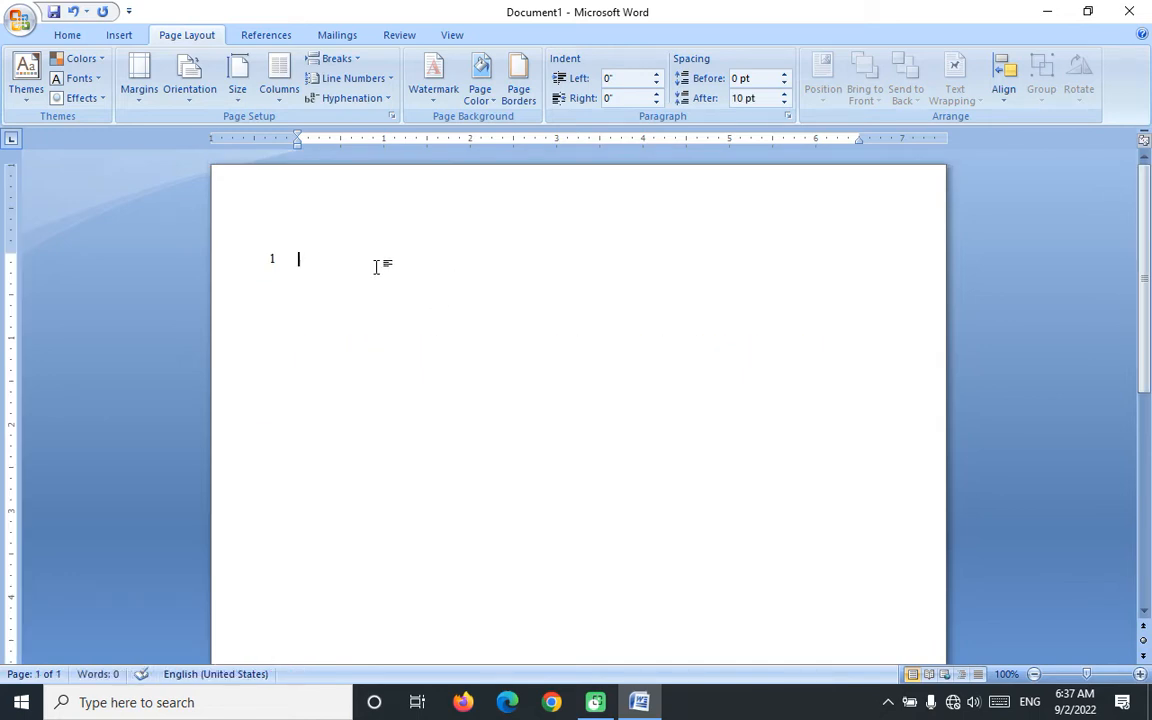
- Clear all content from the document and turn off its line numbers
scroll(411, 296, down, 5)
scroll(416, 278, up, 5)
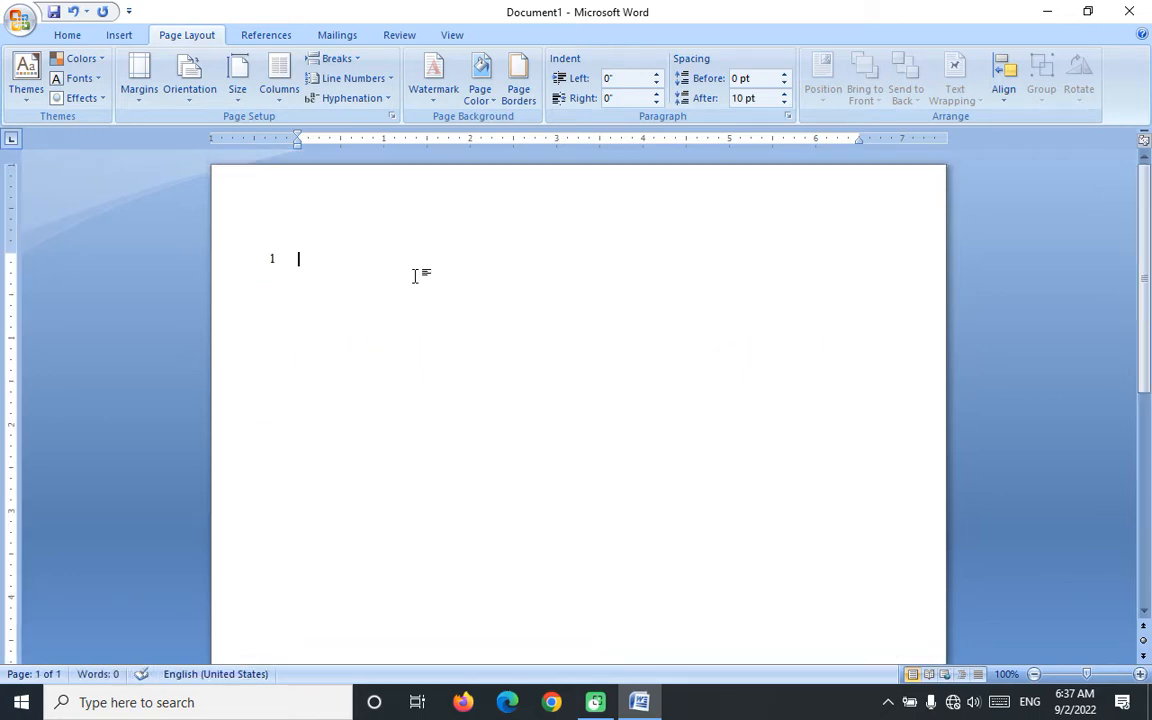
click(272, 261)
click(536, 231)
click(362, 78)
click(358, 100)
- Add the CONFIDENTIAL 1 watermark to the blank page and view it
click(434, 90)
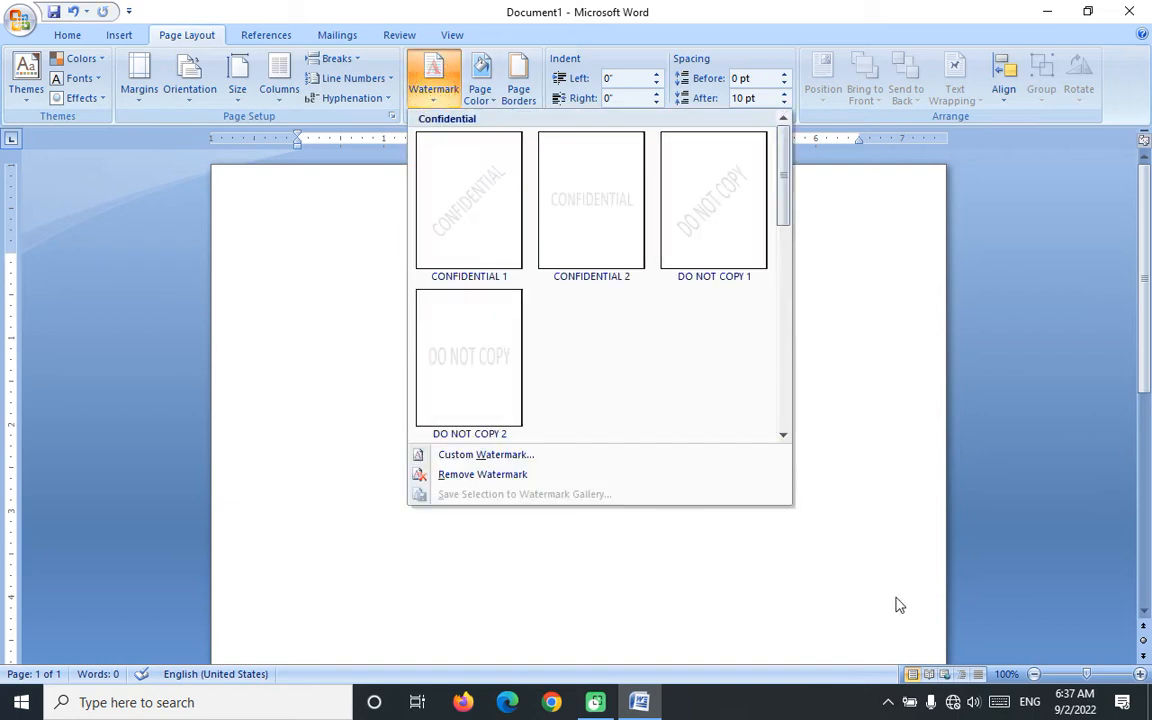
click(496, 216)
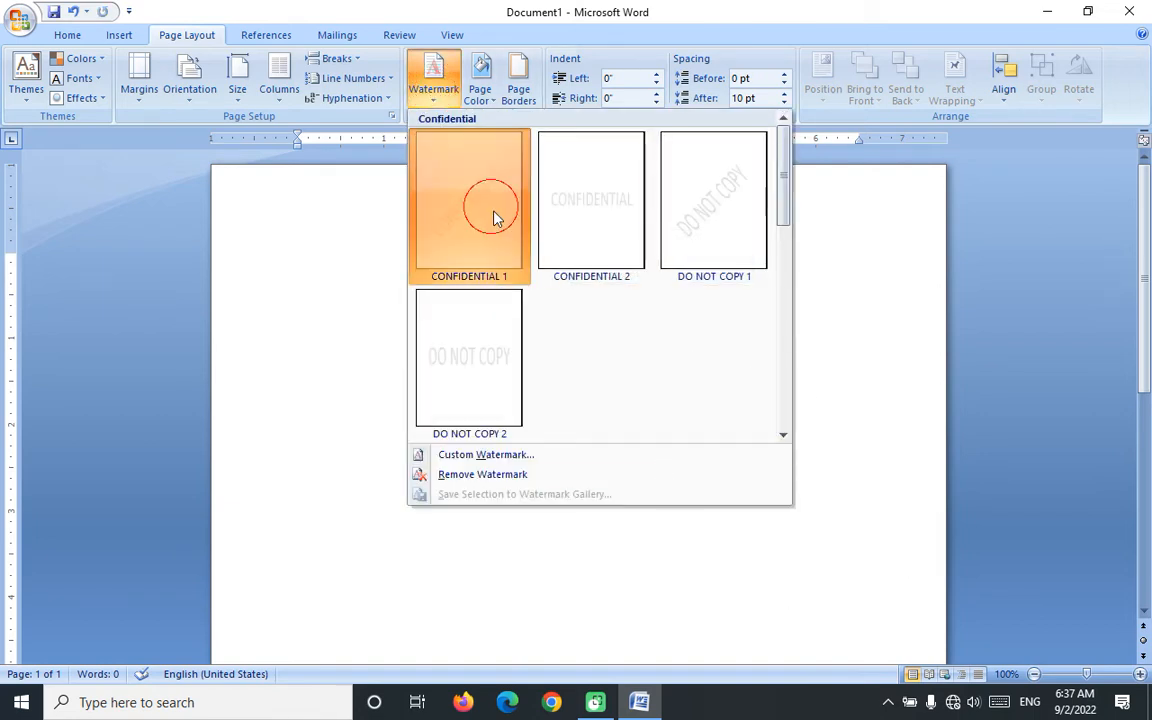
scroll(689, 480, down, 3)
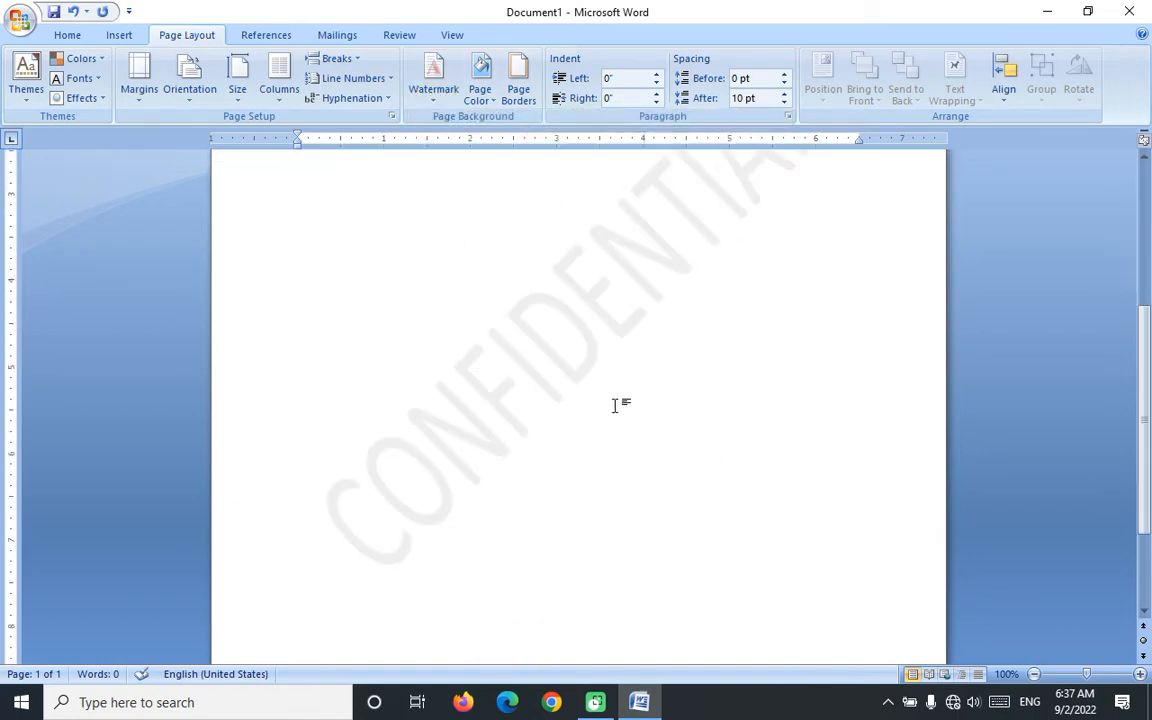
- Apply a custom text watermark reading ASAP in red to the page and view it
click(434, 80)
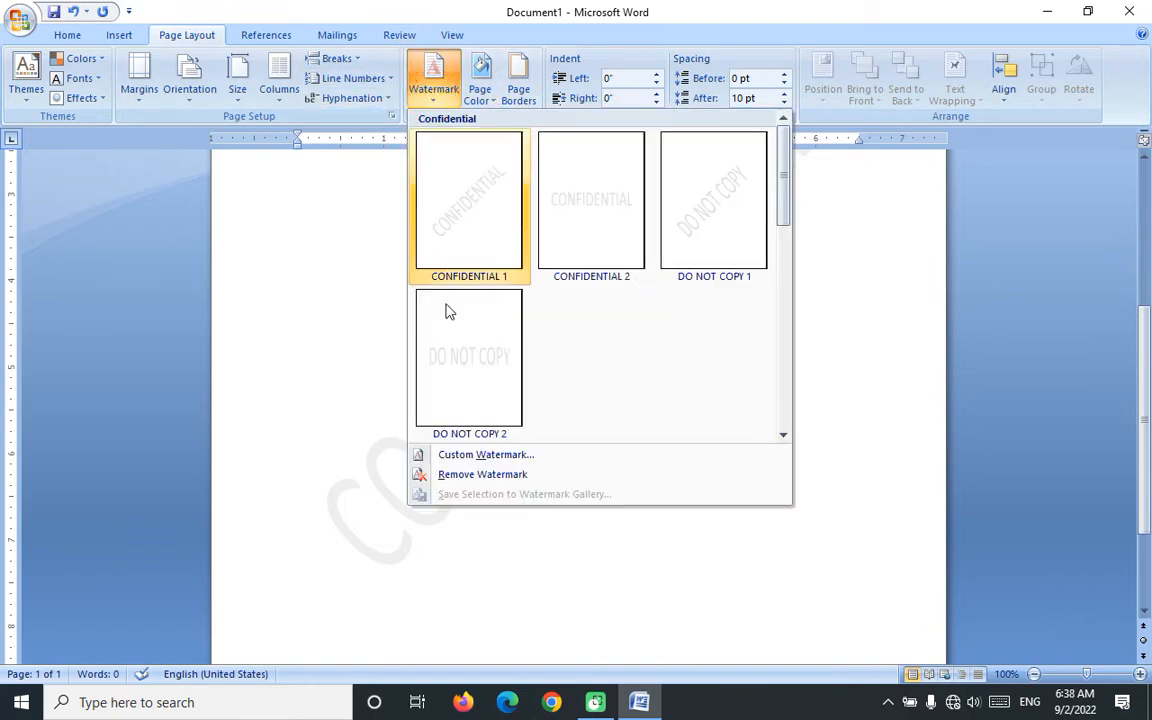
click(652, 455)
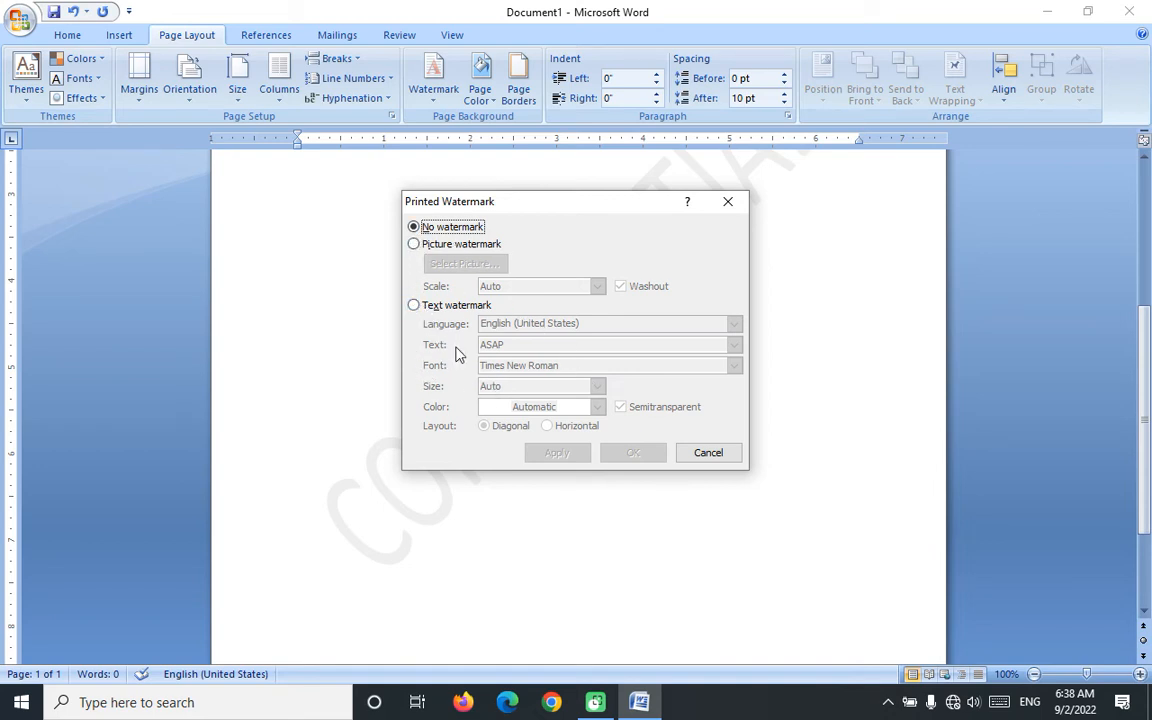
click(414, 308)
click(414, 306)
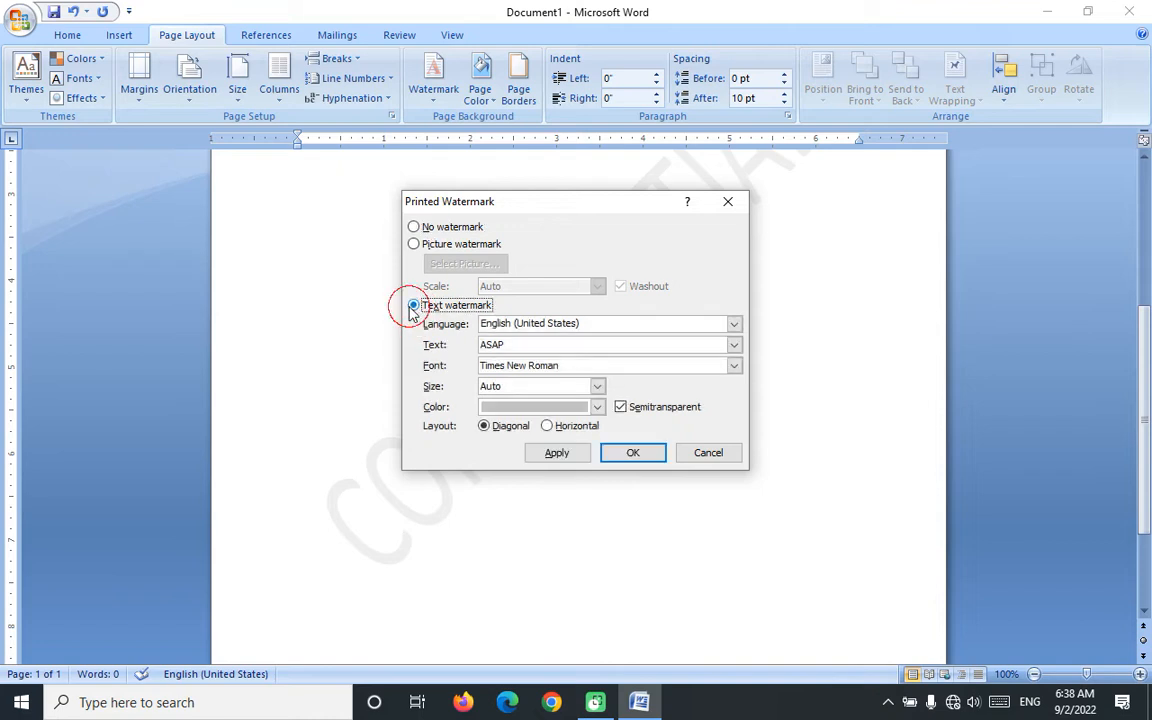
click(597, 407)
click(504, 563)
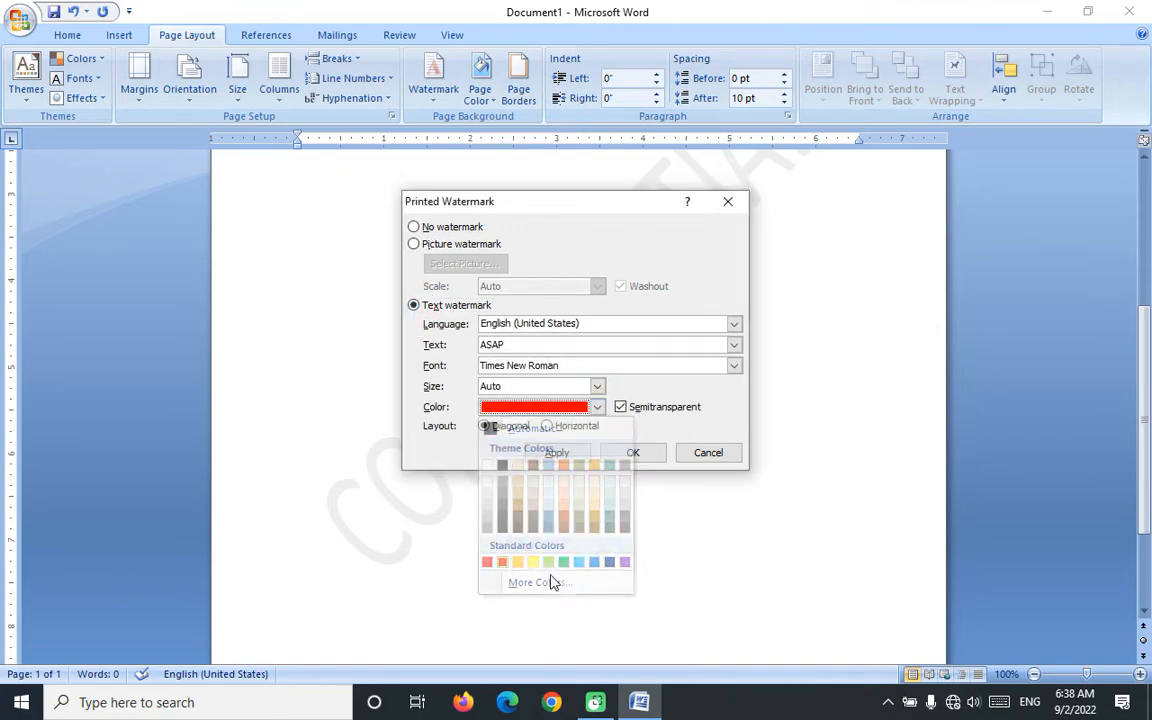
click(636, 456)
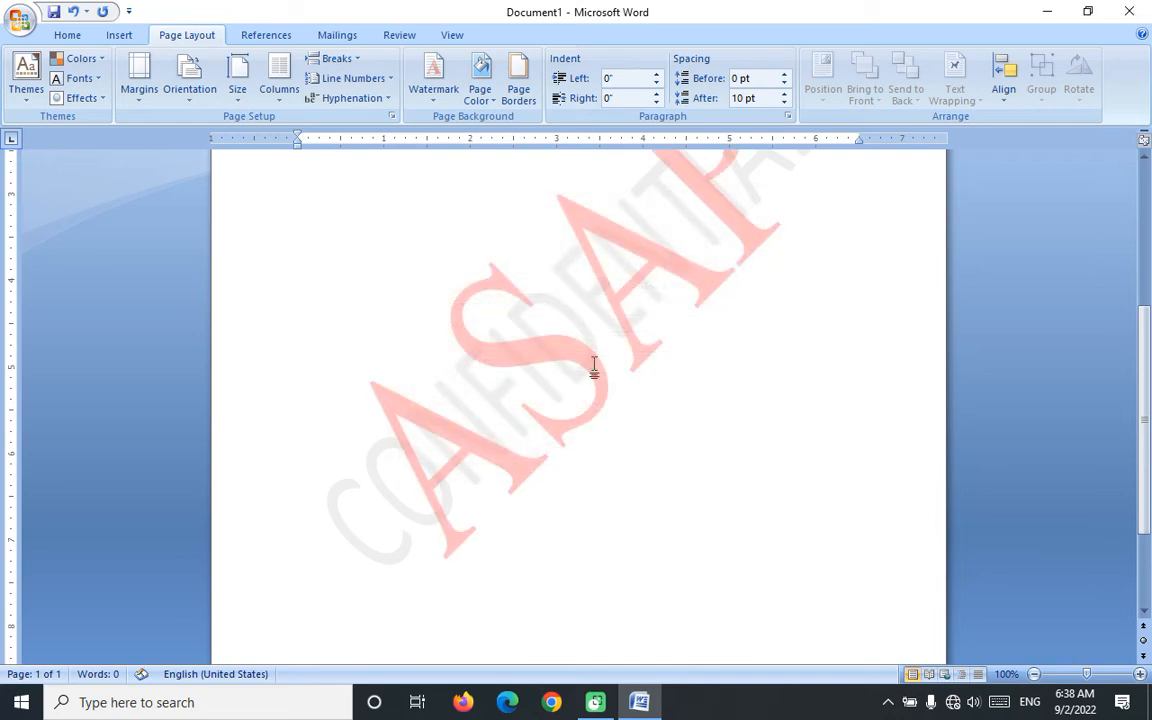
scroll(720, 427, down, 3)
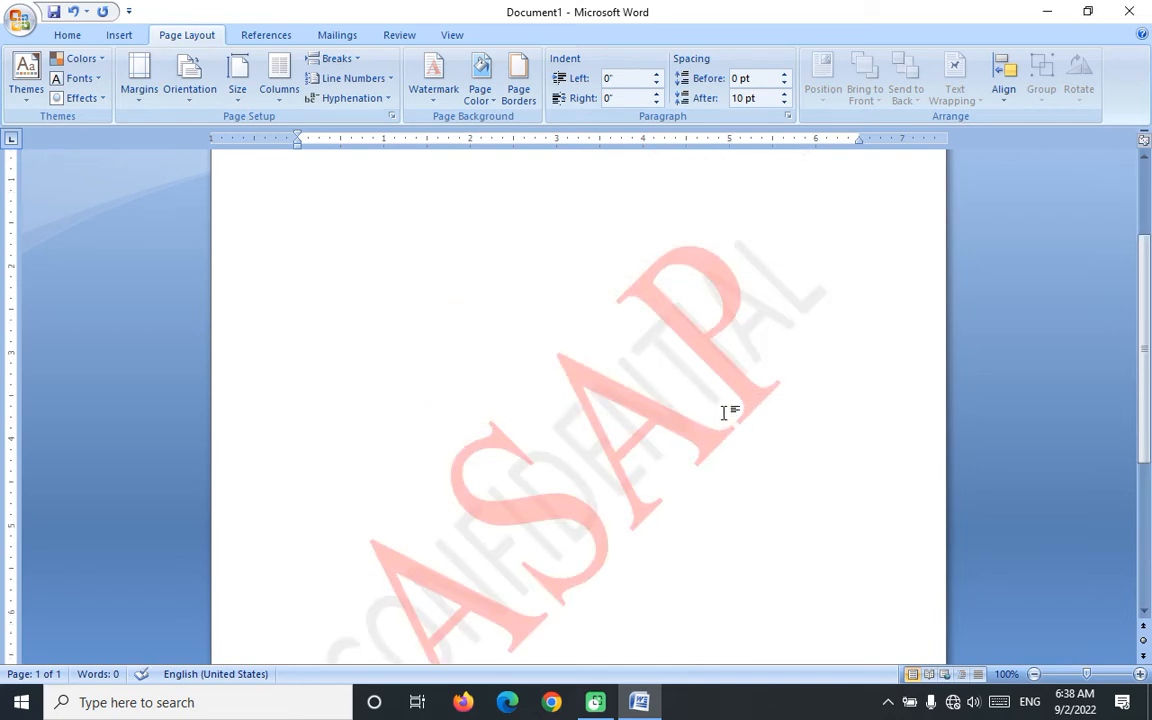
- Recolor the custom ASAP watermark to a pink shade chosen from the extended standard colors
click(438, 100)
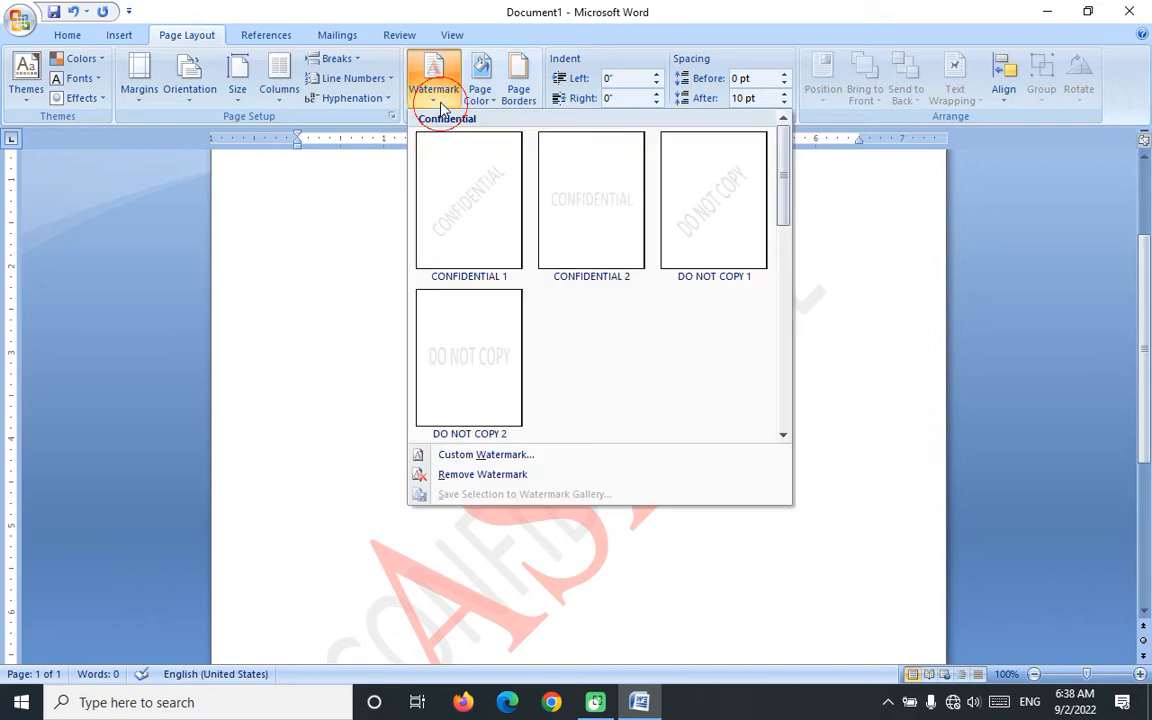
click(517, 455)
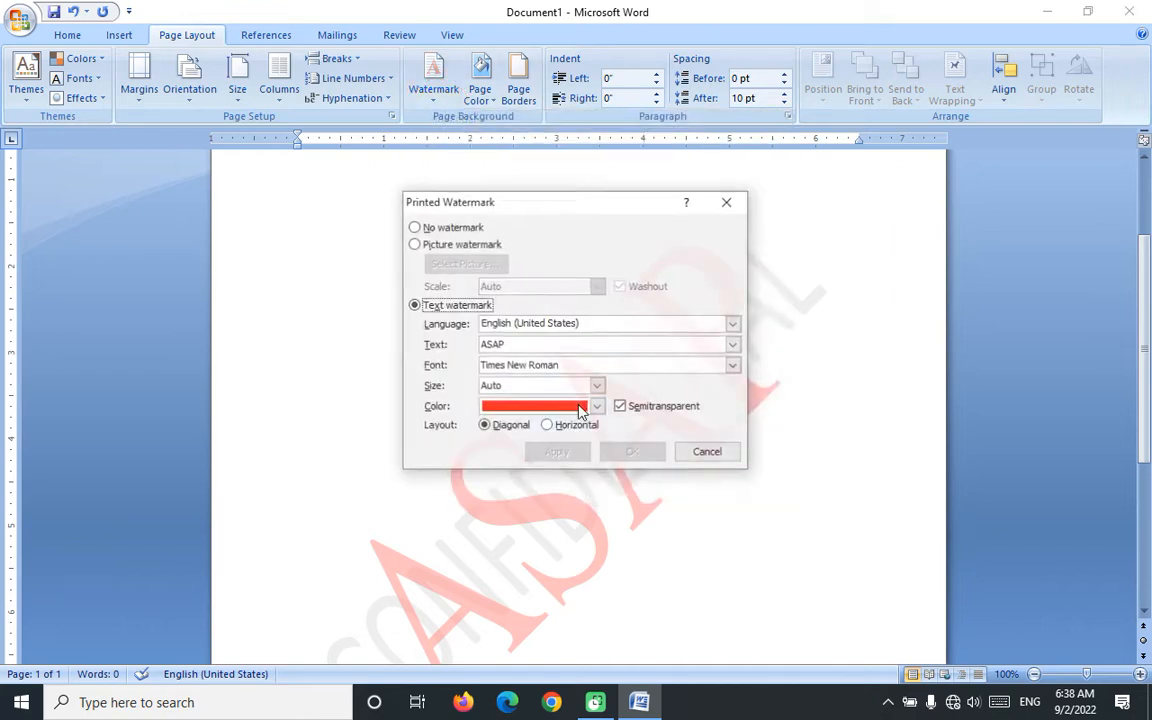
click(519, 410)
click(540, 581)
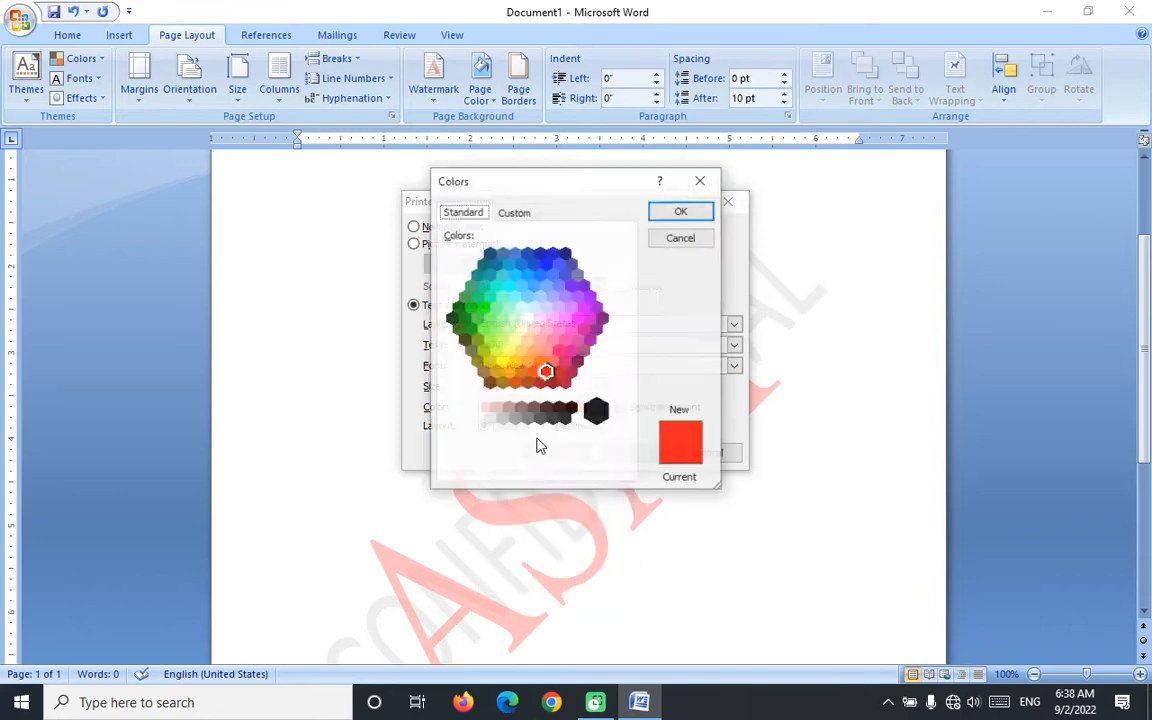
click(502, 362)
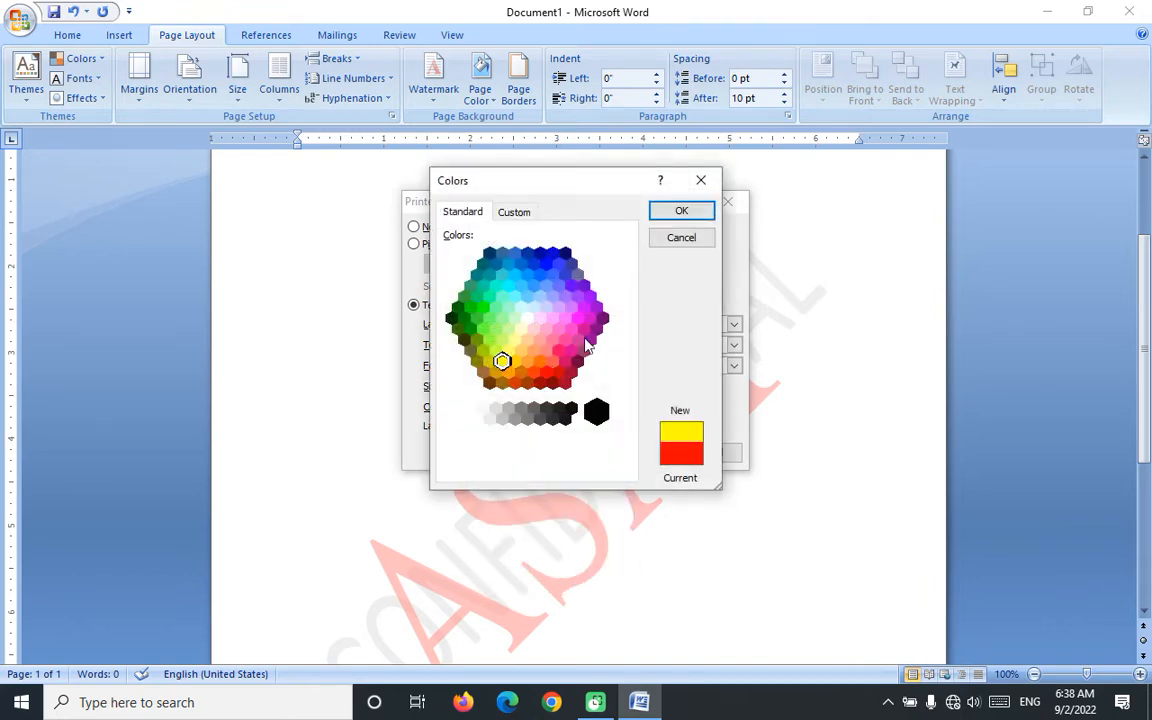
click(561, 341)
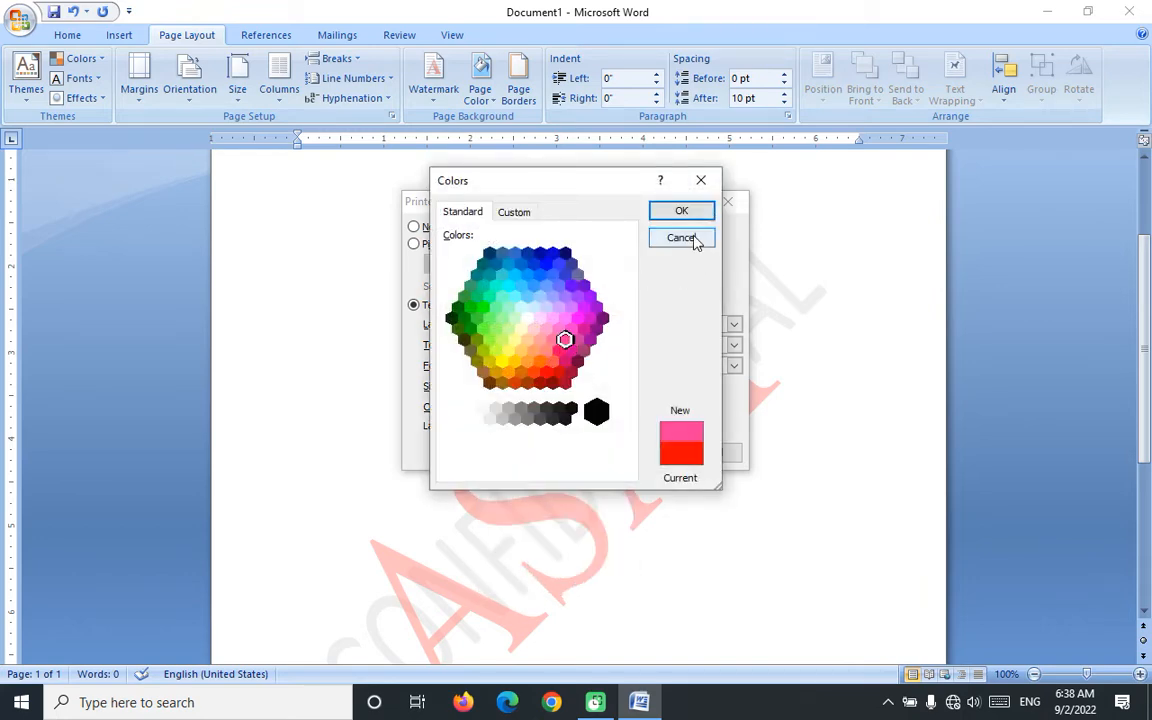
click(681, 213)
click(633, 453)
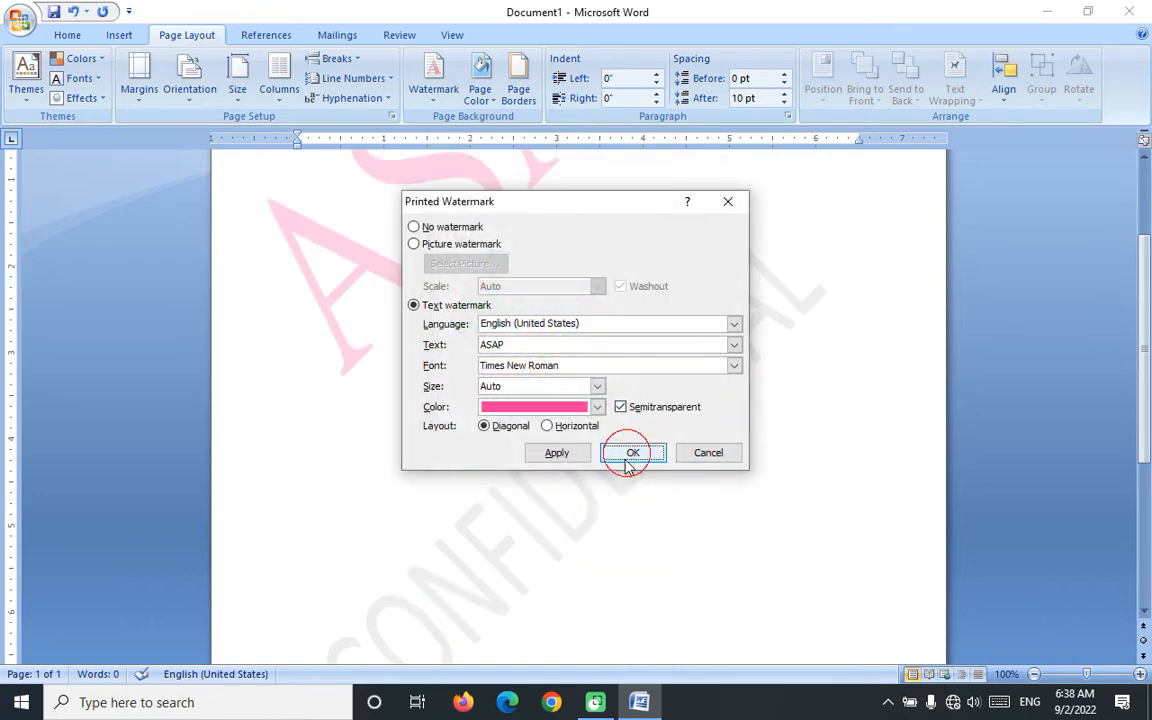
click(436, 92)
click(514, 454)
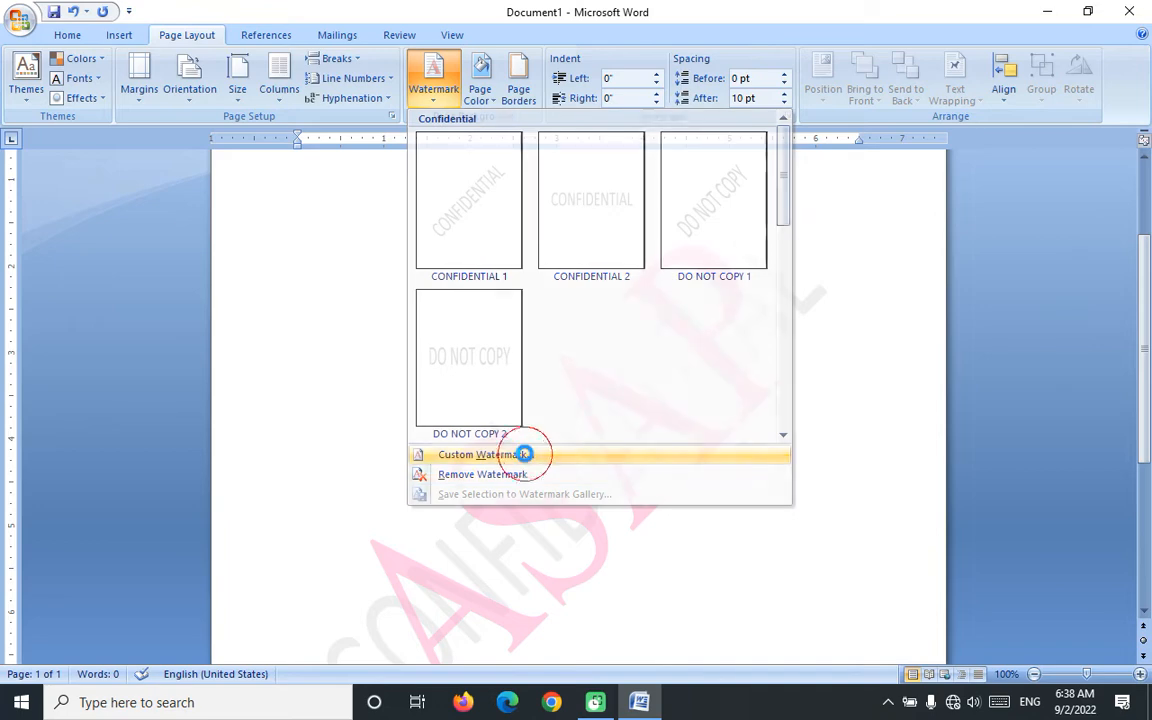
click(727, 202)
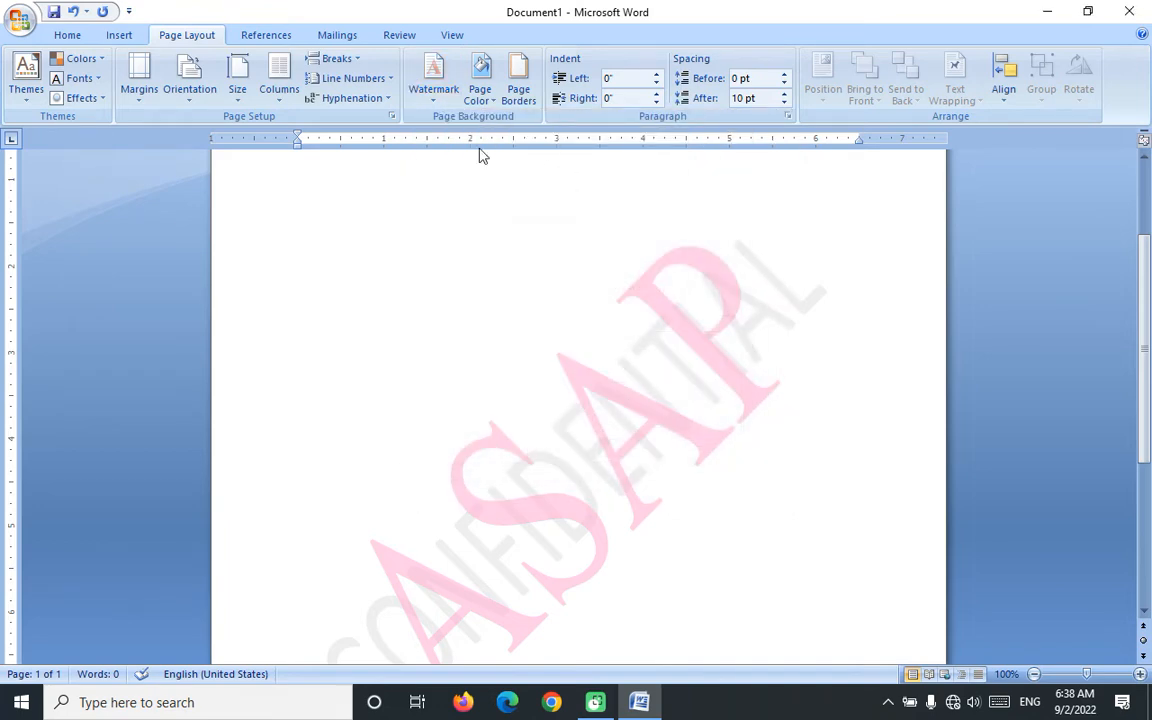
- Remove the watermarks from the page
click(437, 82)
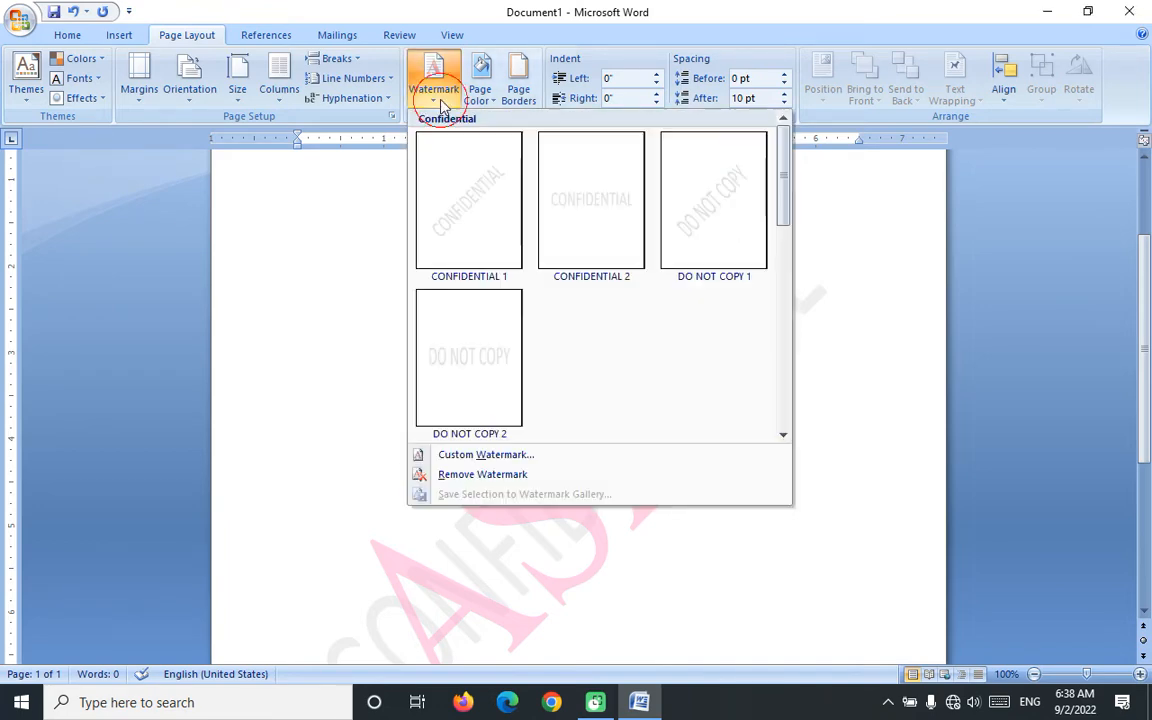
click(524, 476)
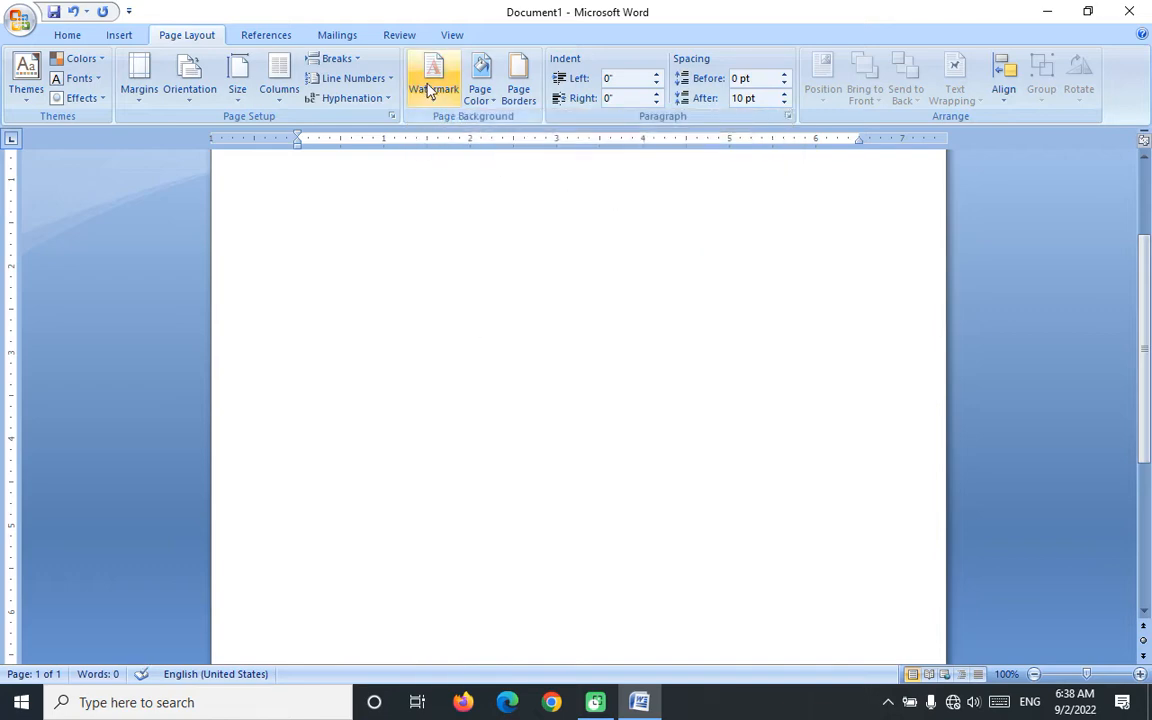
- Set up a custom text watermark with the text "Learn Computer GSCTI"
click(435, 90)
click(516, 455)
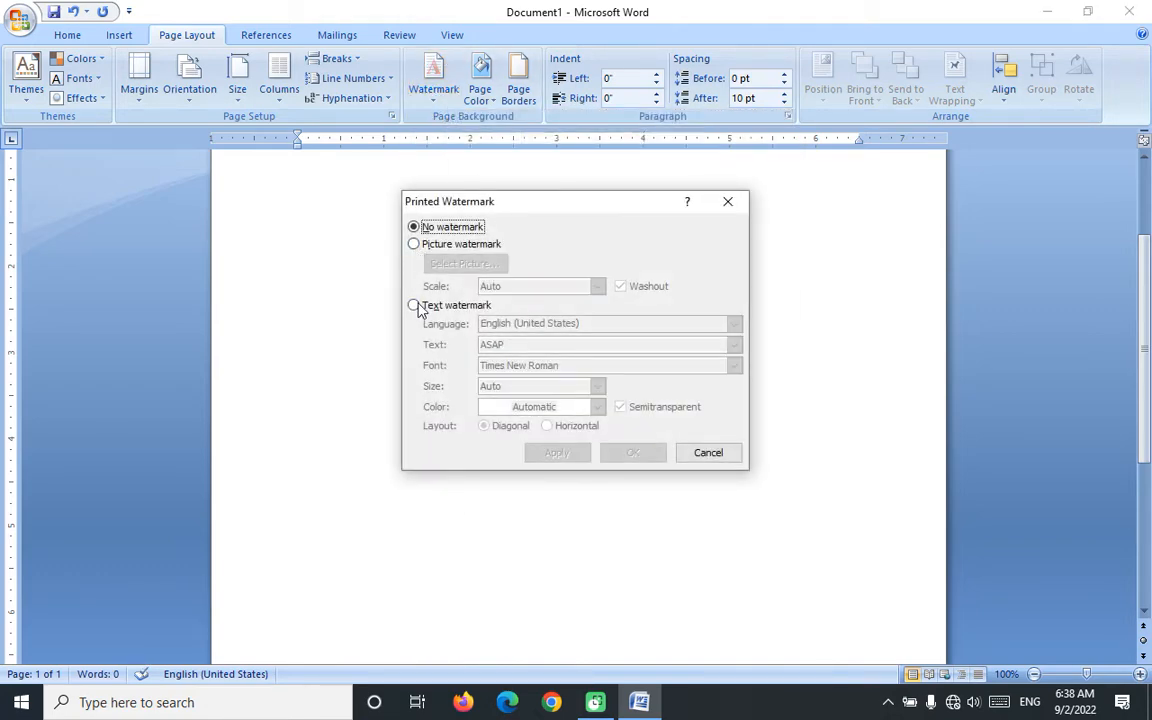
click(414, 305)
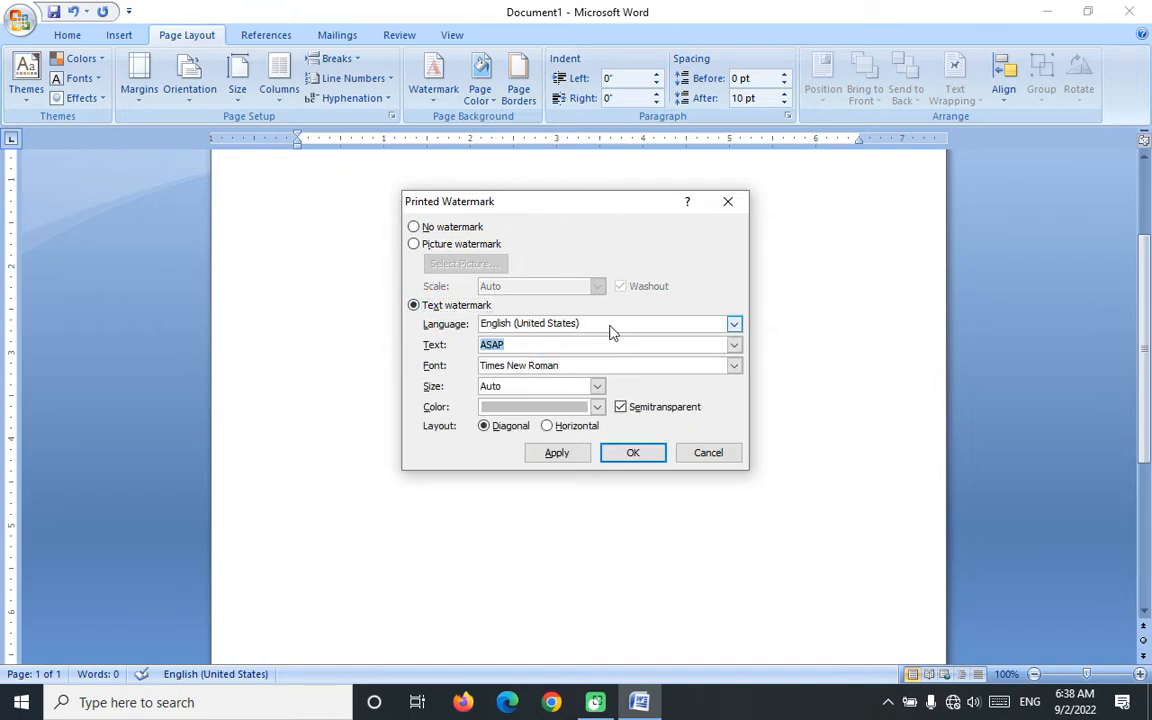
text(G)
key(BackSpace)
key(BackSpace)
key(BackSpace)
text(Learn Computer GSCTI)
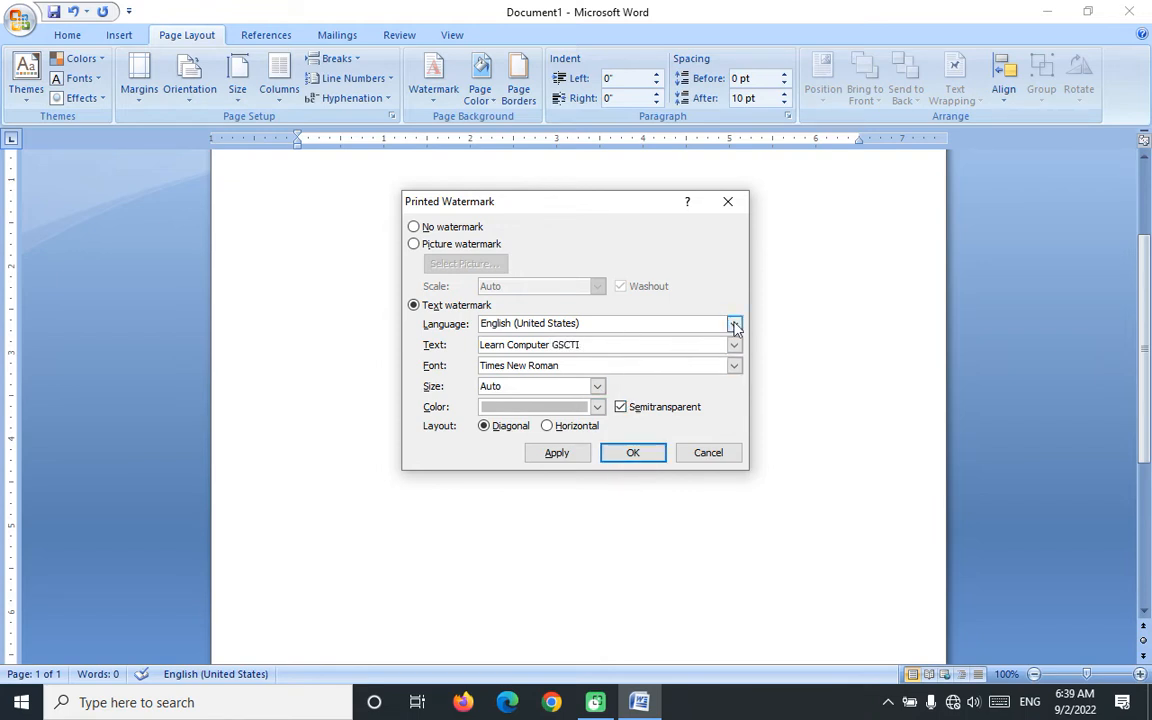
- Choose English (United States) as the watermark language, apply the custom watermark and check it on the page
click(734, 325)
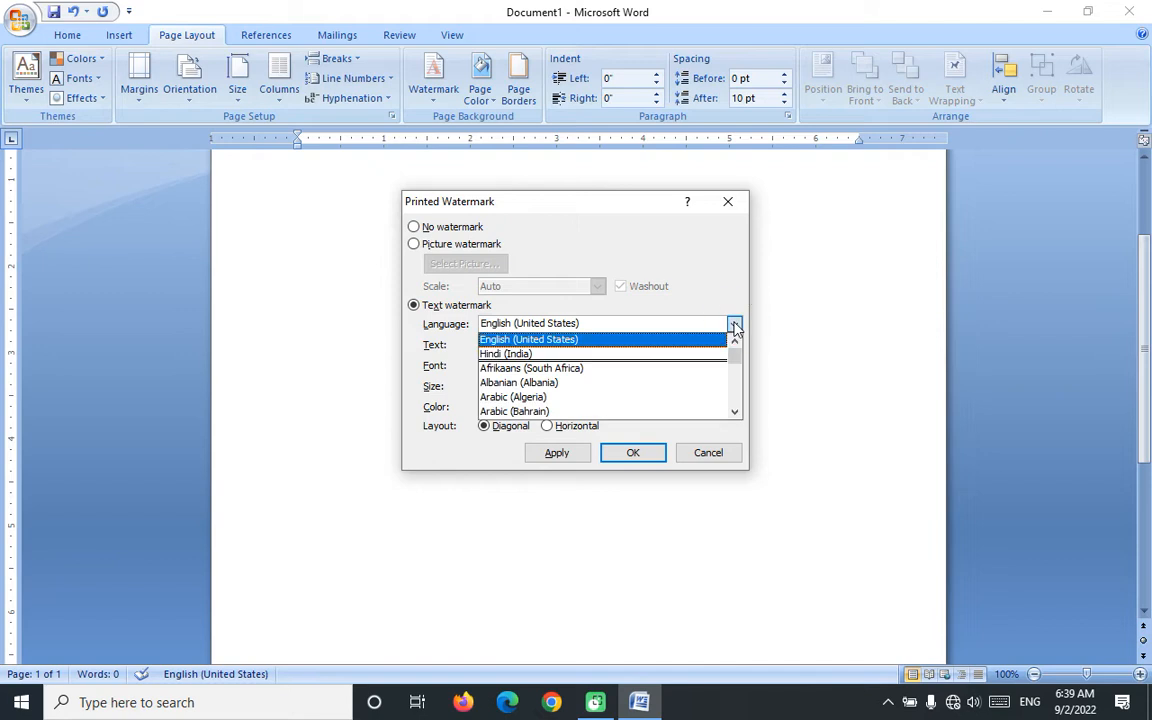
click(587, 341)
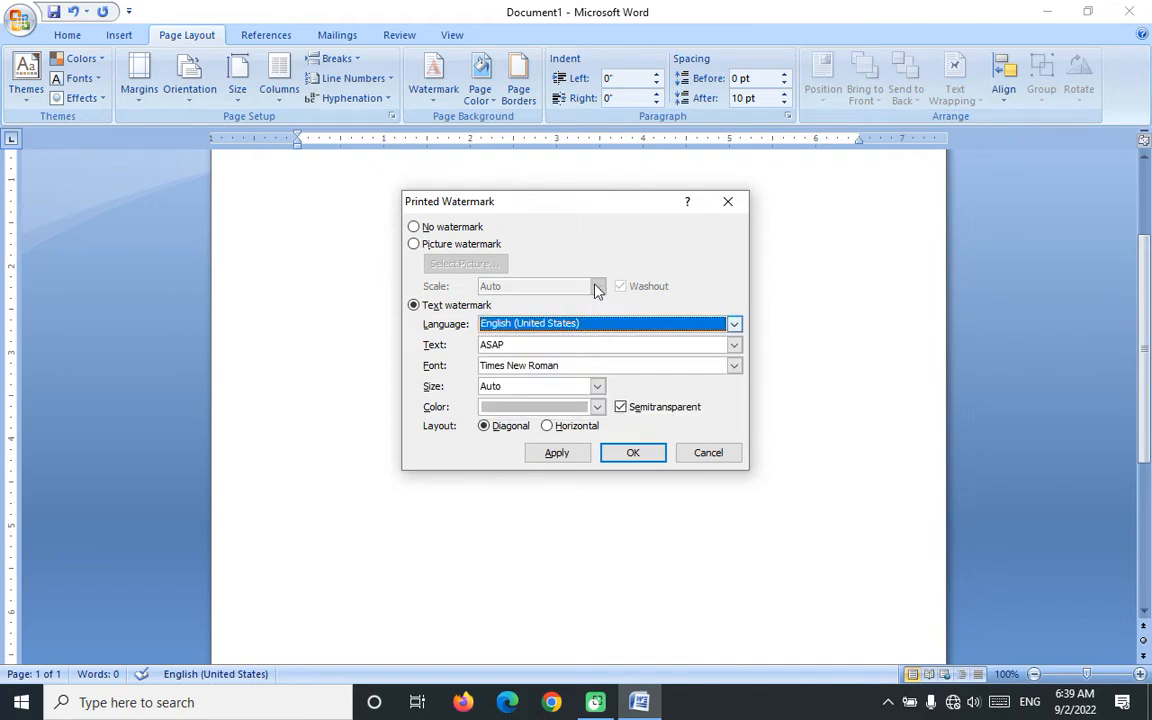
click(632, 453)
scroll(696, 376, down, 5)
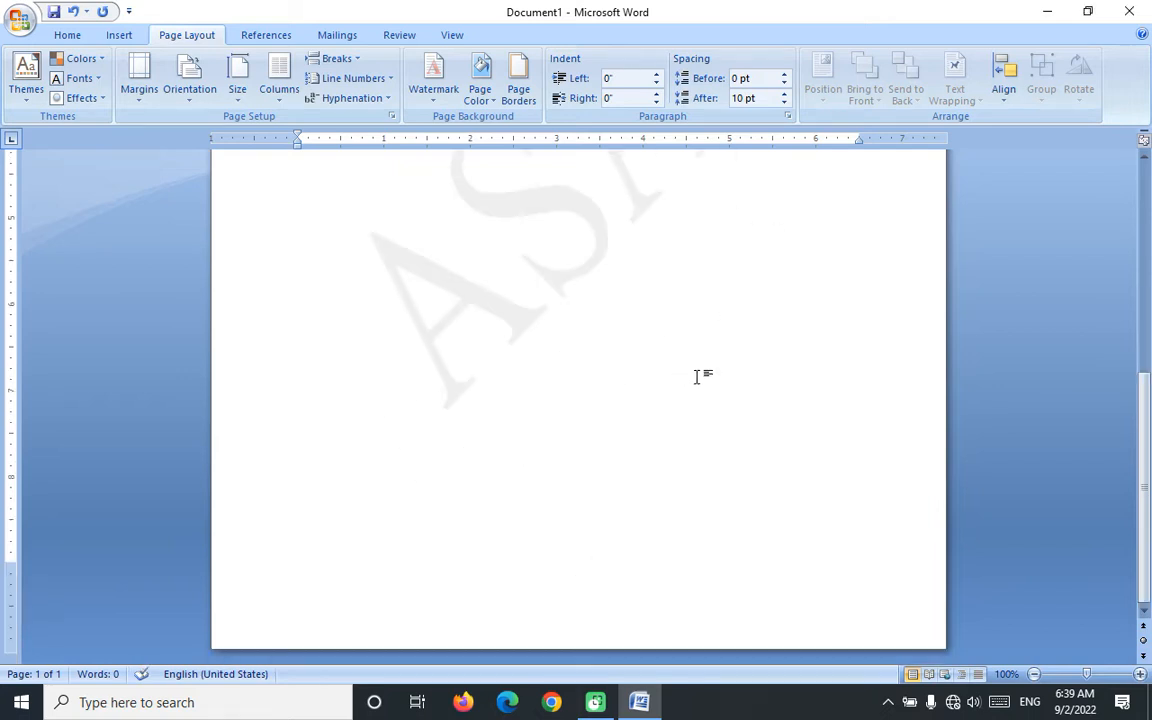
scroll(690, 370, up, 10)
scroll(560, 320, up, 1)
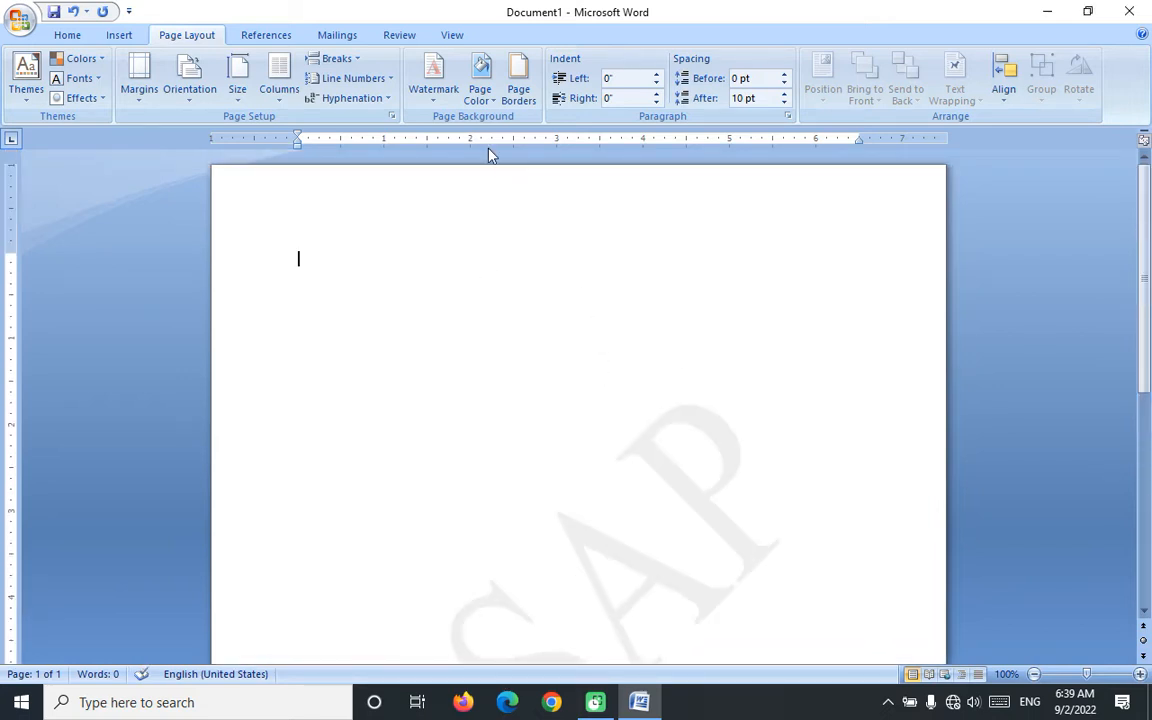
- Change the custom watermark's text to "Learn Computer GSCTI", apply it and view it across the page
click(445, 95)
click(553, 453)
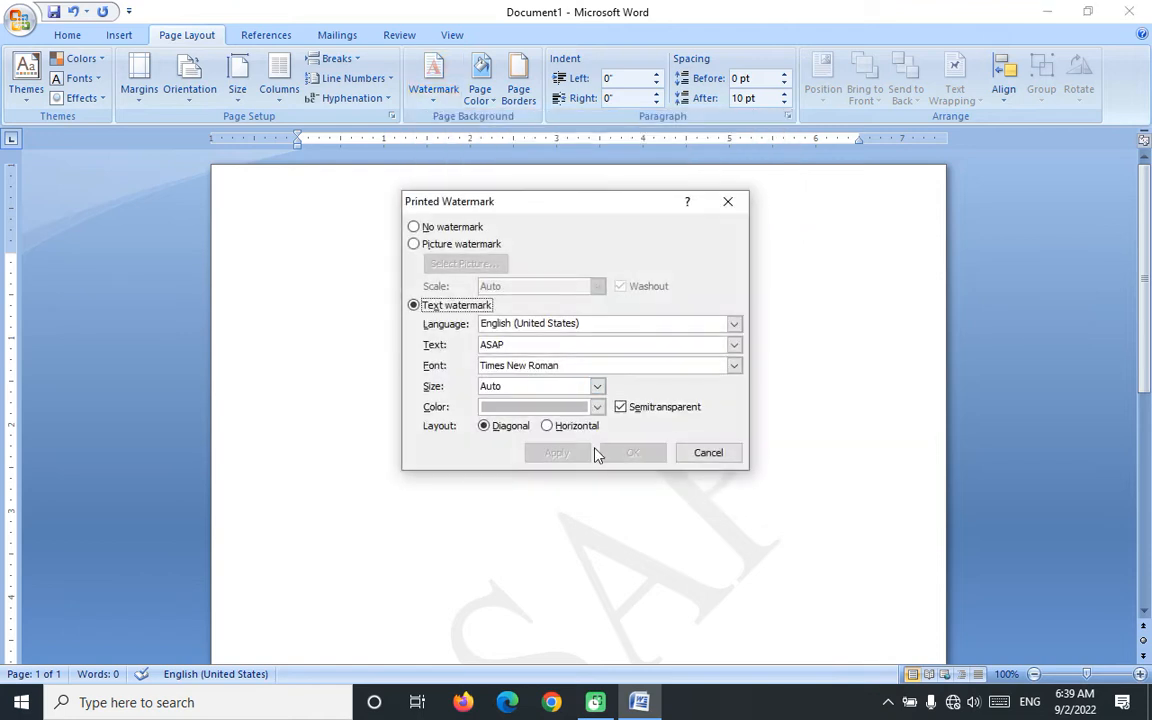
click(523, 346)
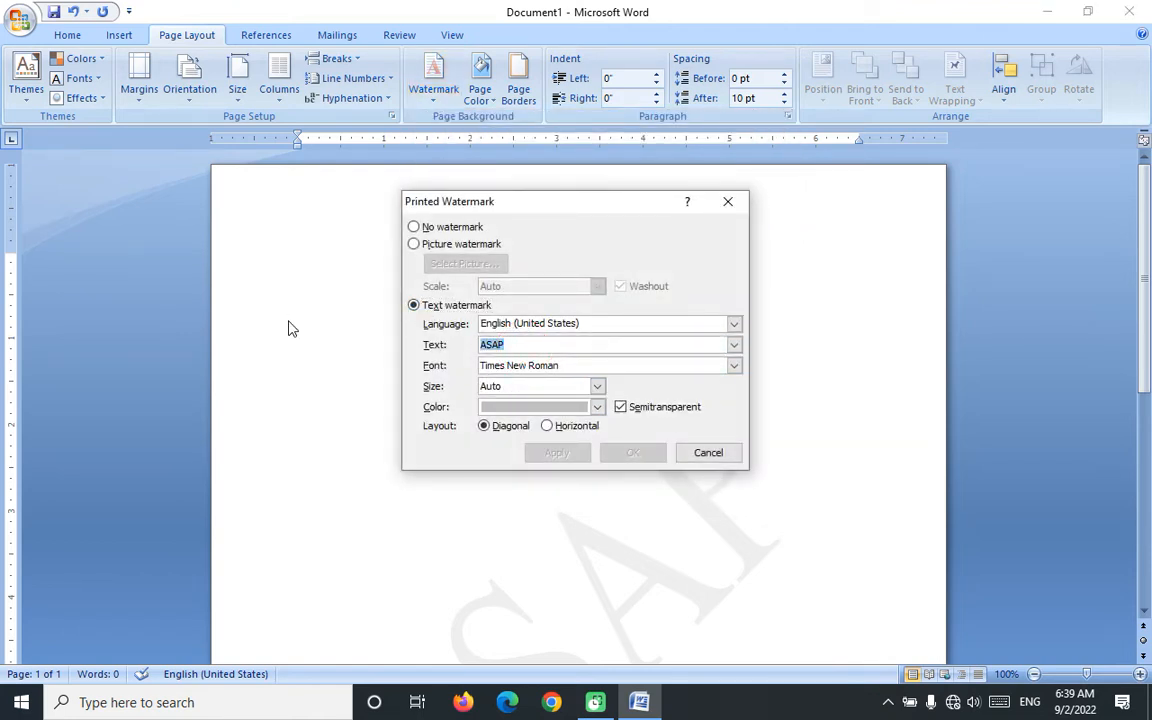
text(Learn Computer GSCTI)
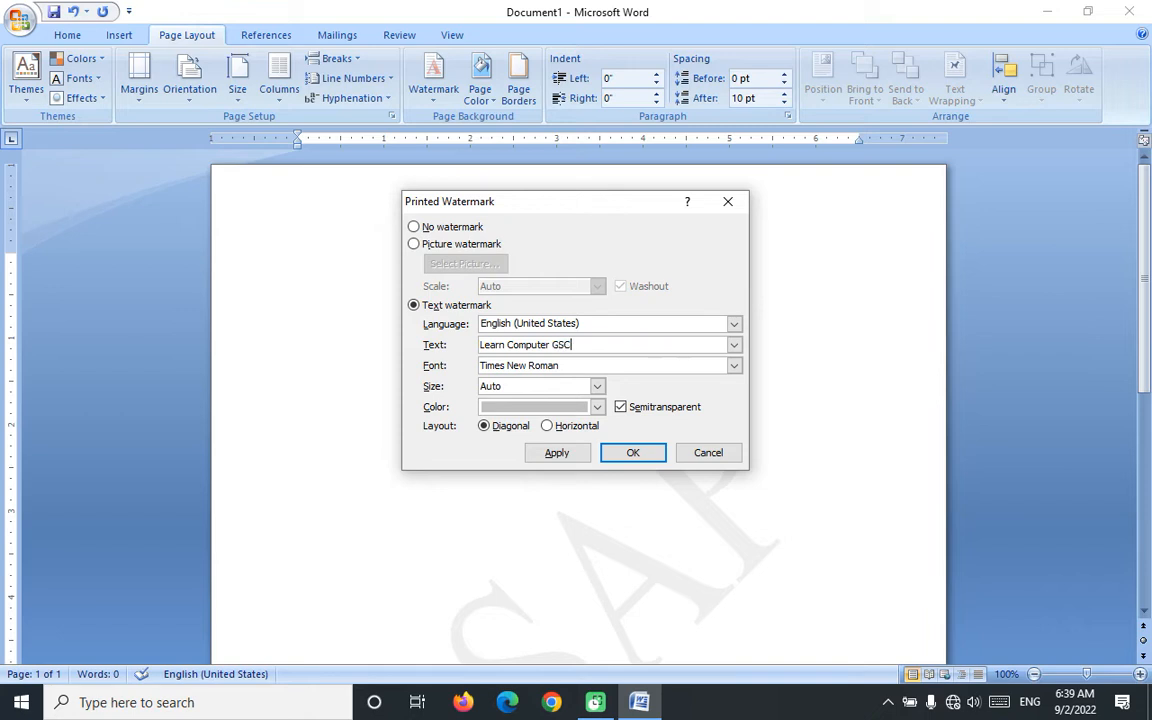
click(636, 453)
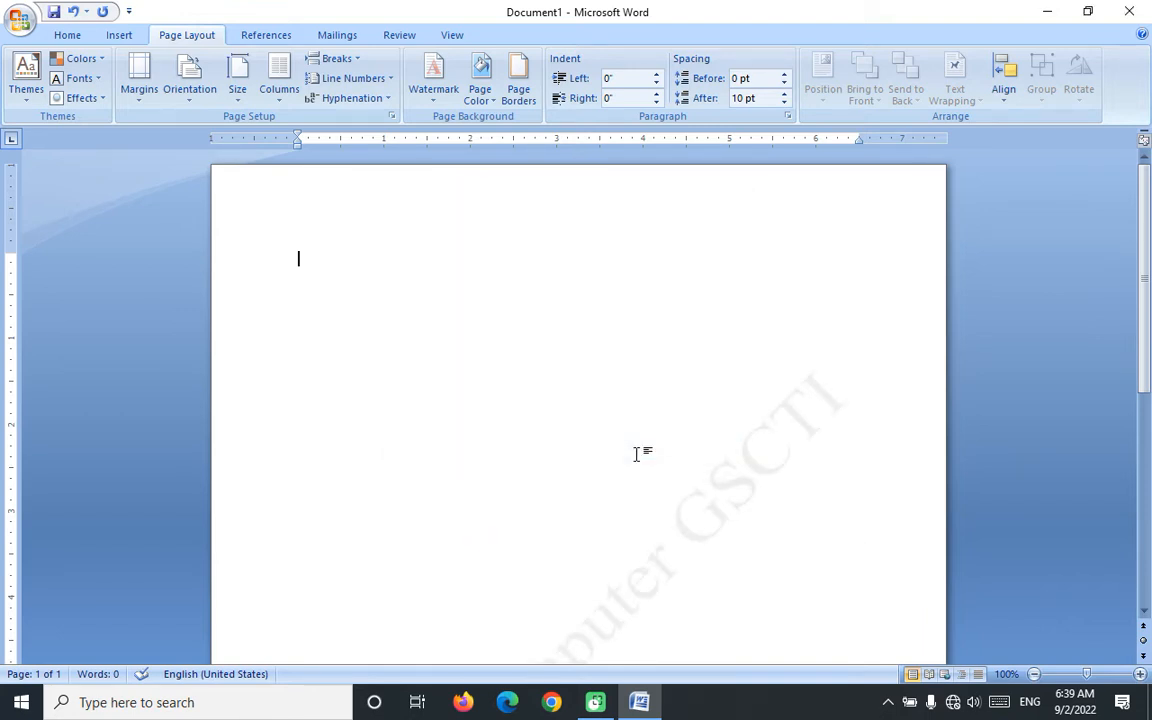
scroll(643, 442, down, 5)
scroll(380, 509, up, 5)
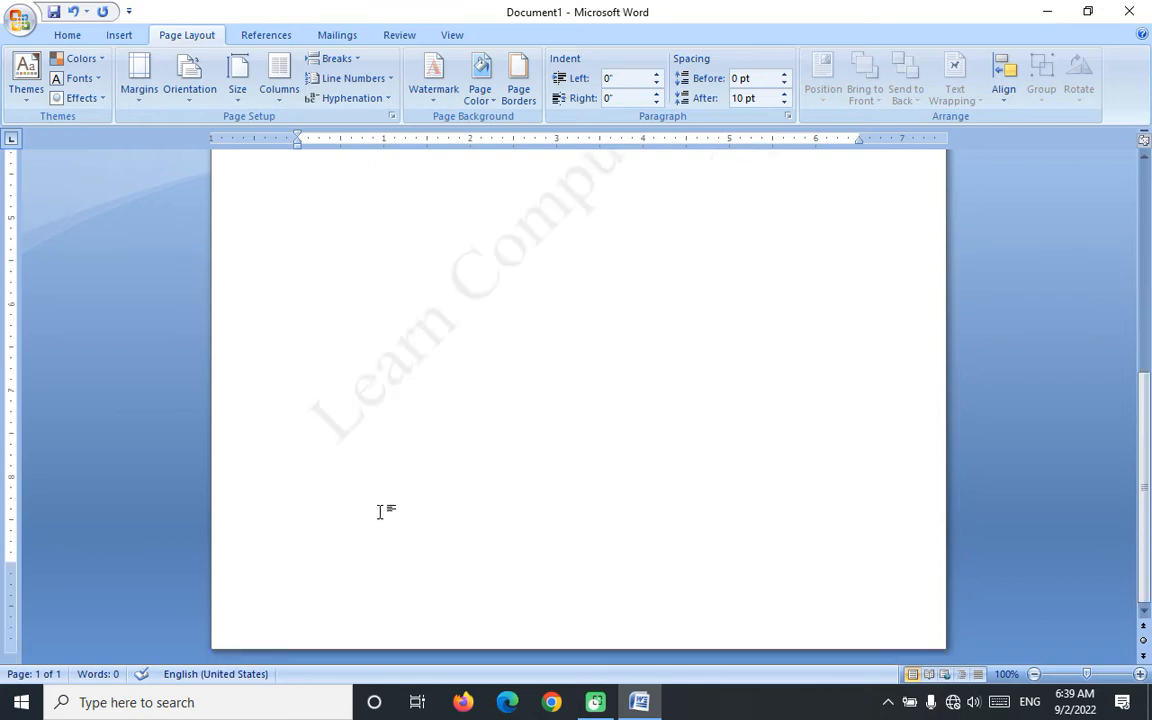
scroll(656, 329, down, 5)
scroll(718, 295, up, 5)
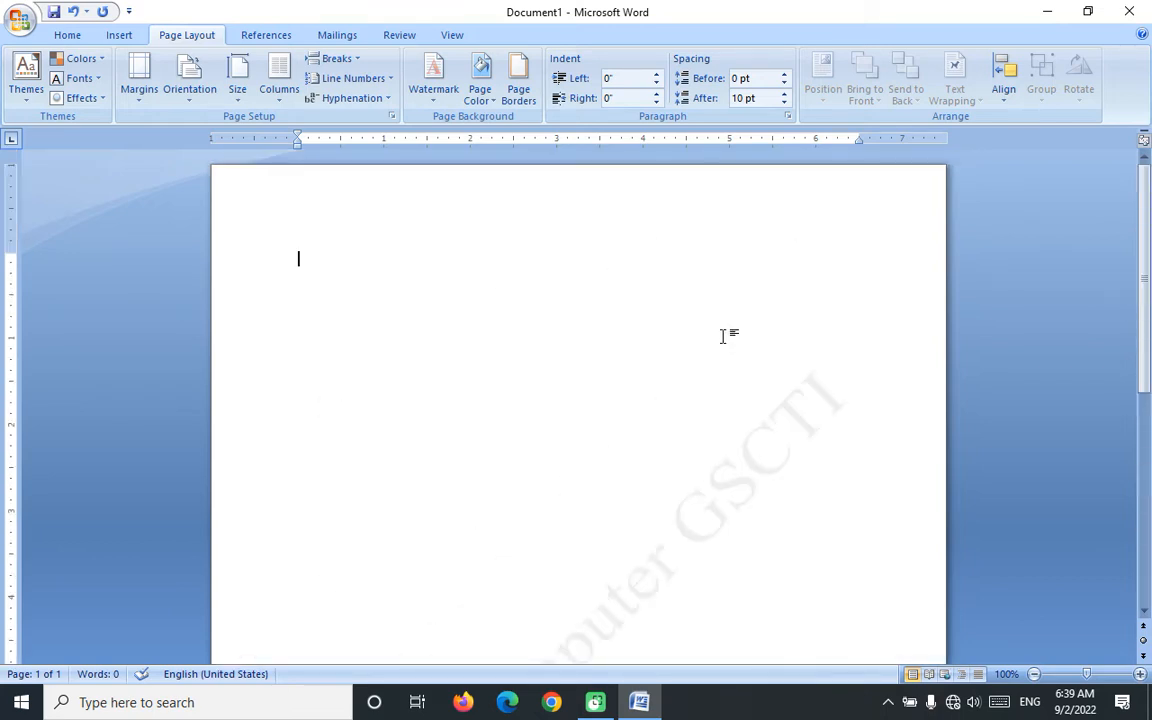
scroll(779, 393, down, 4)
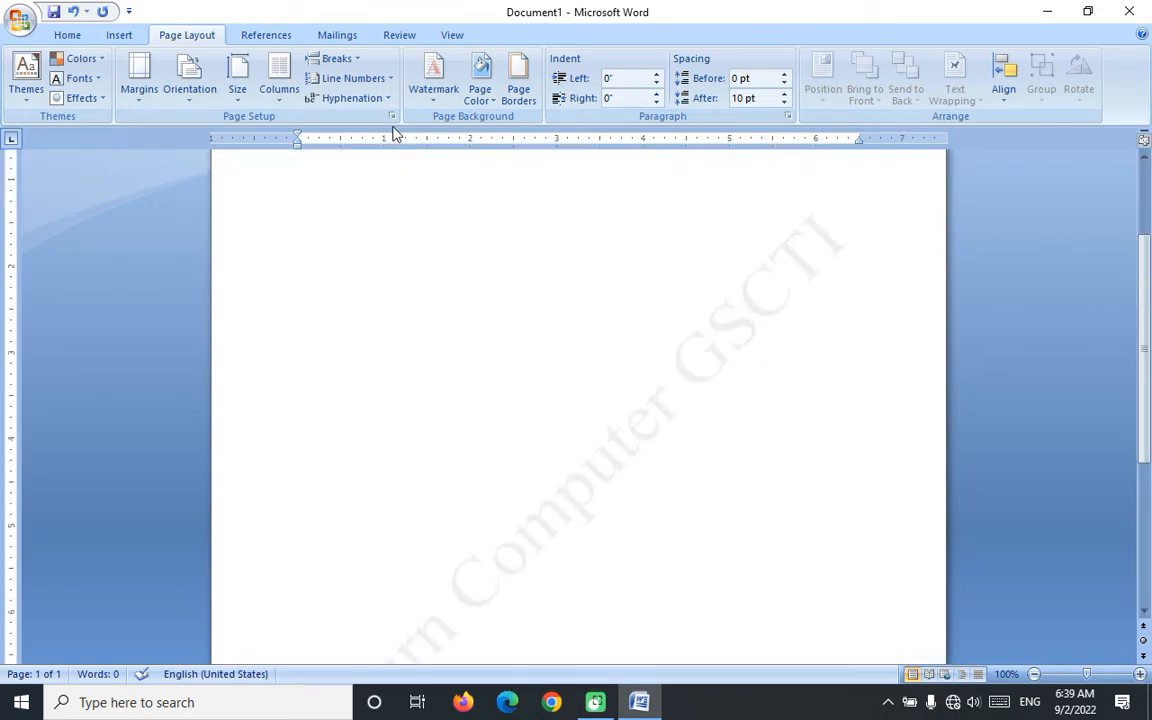
- Switch the custom watermark from text to a picture and open the picture selection
click(433, 75)
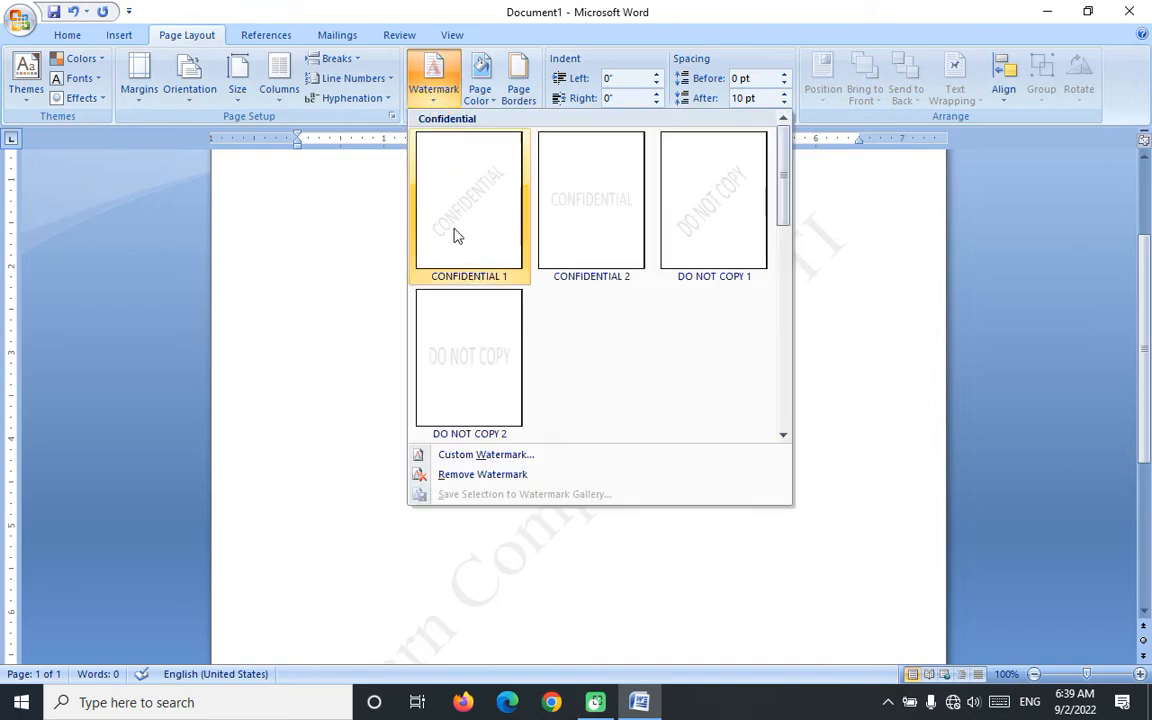
click(493, 454)
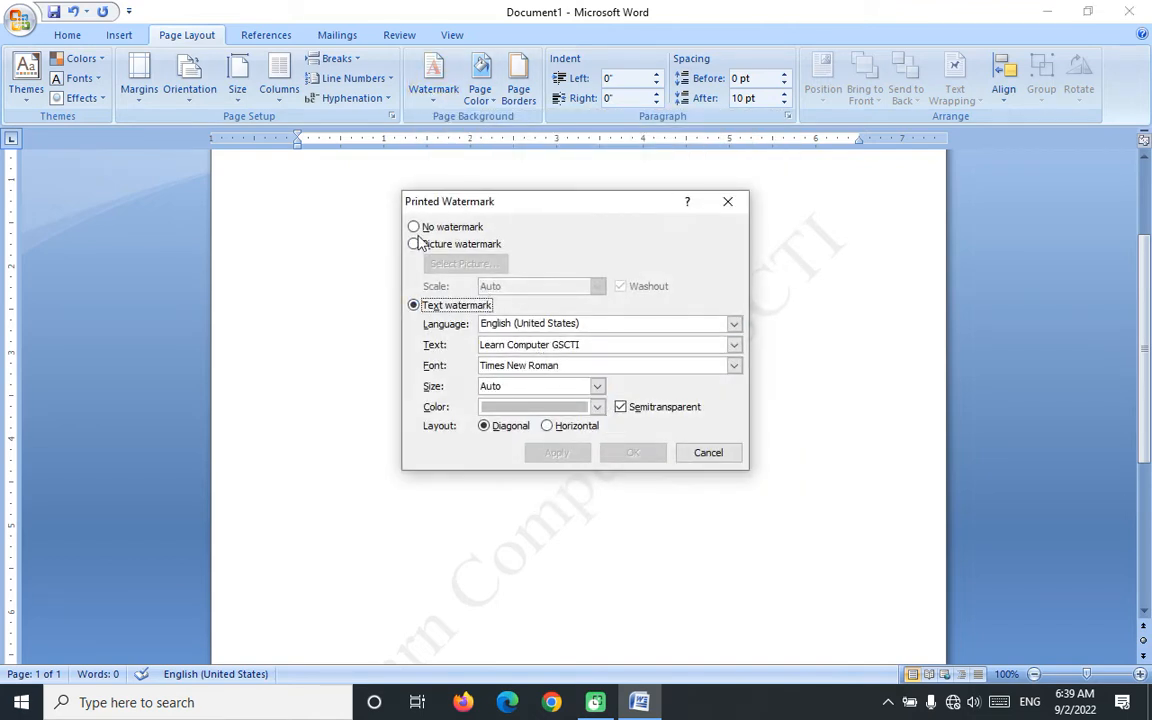
click(413, 245)
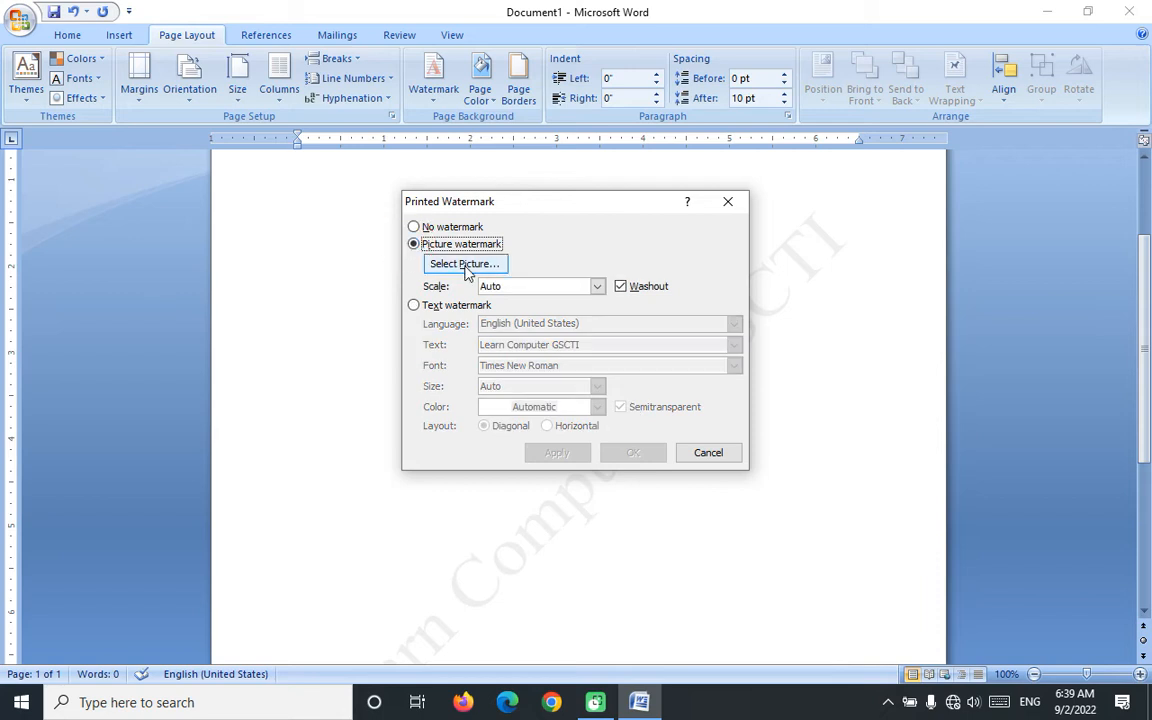
click(465, 264)
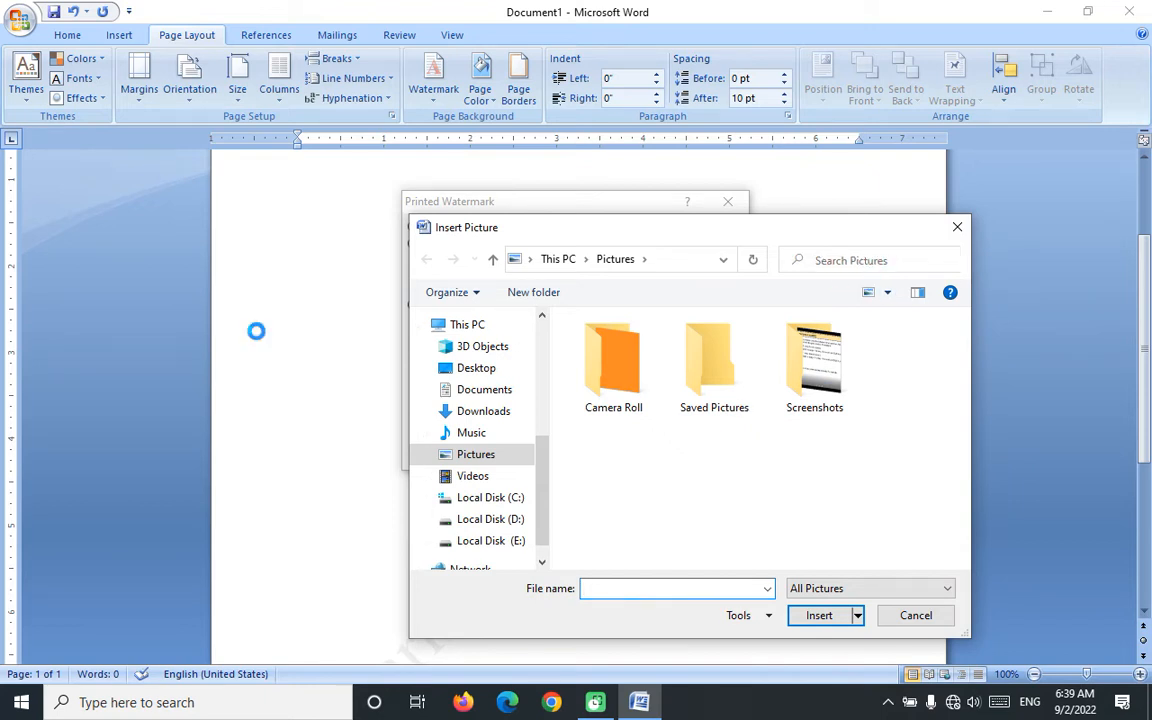
- Search This PC and the libraries for "pic", and choose Screenshot (1).png as the watermark picture
click(545, 483)
drag(545, 482, 541, 427)
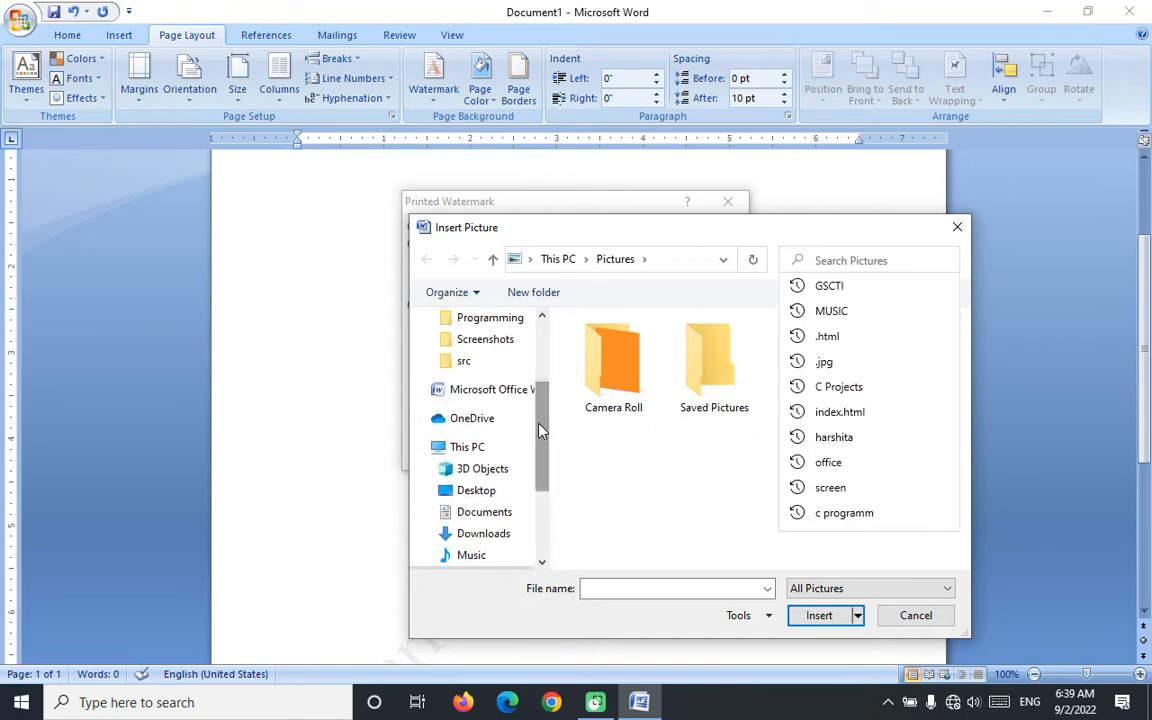
click(462, 452)
click(818, 262)
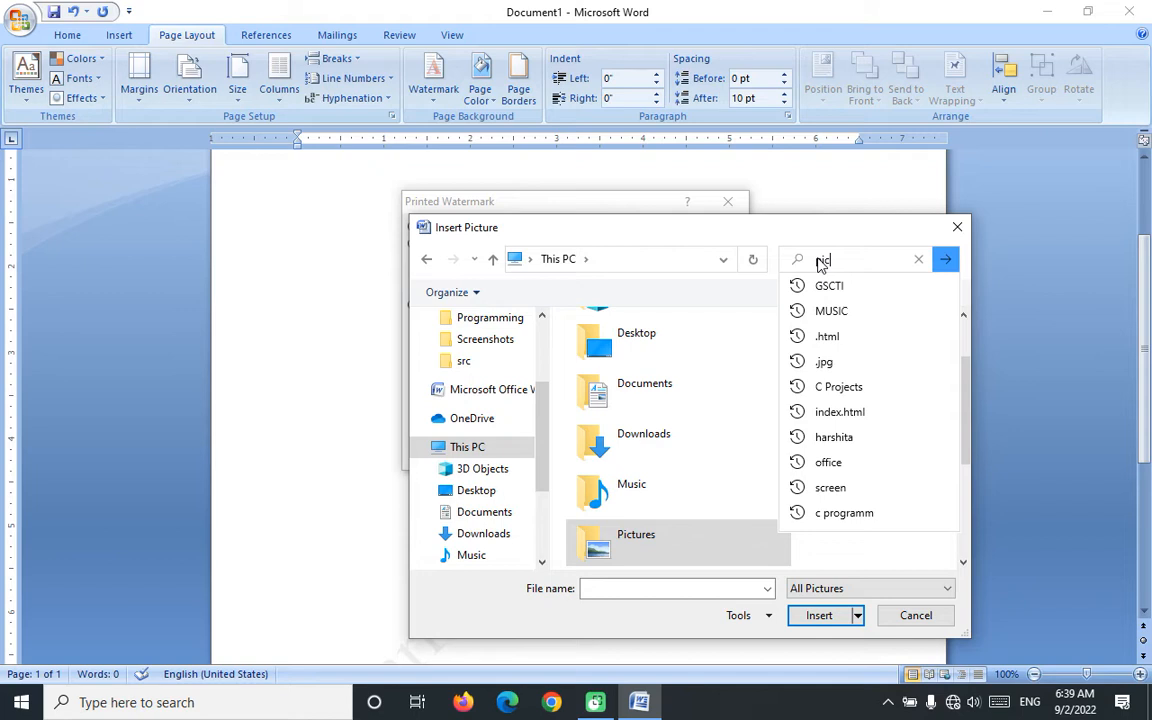
key(Return)
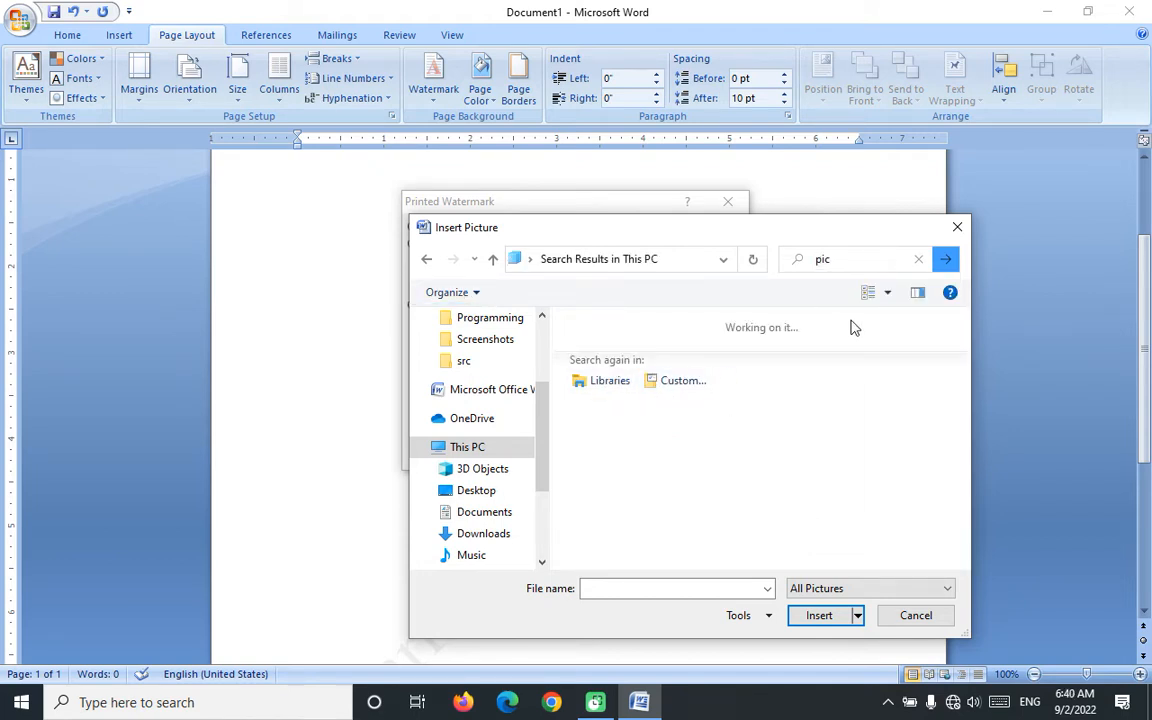
click(612, 392)
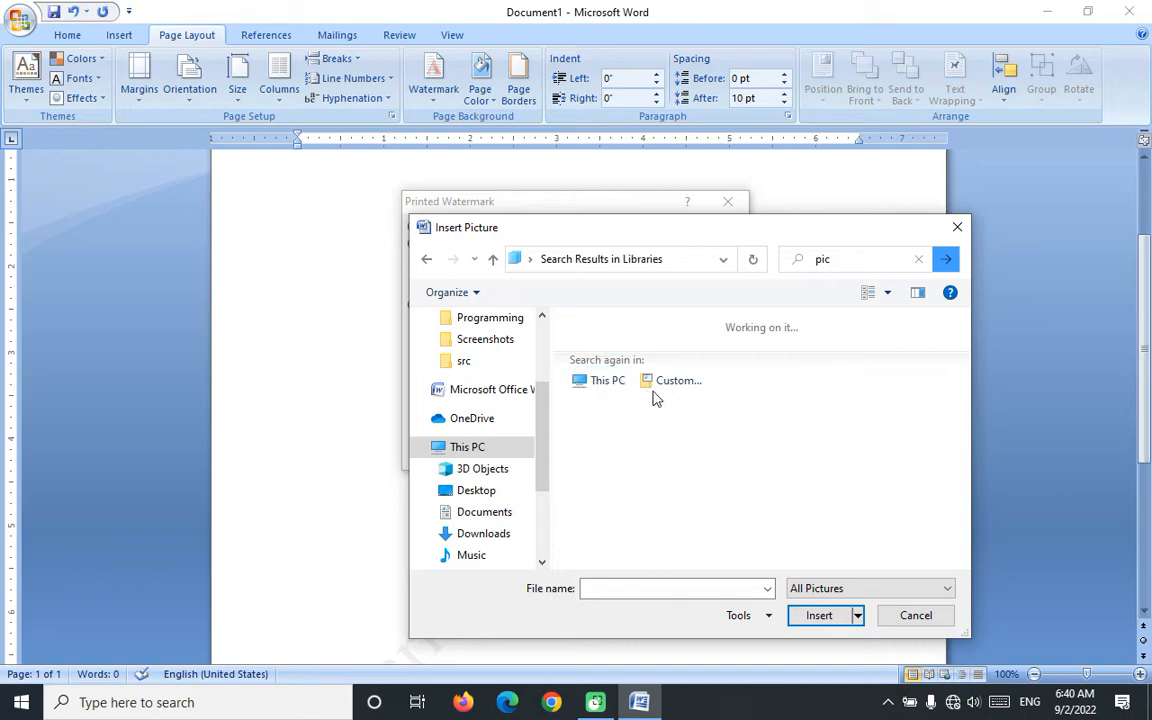
key(Escape)
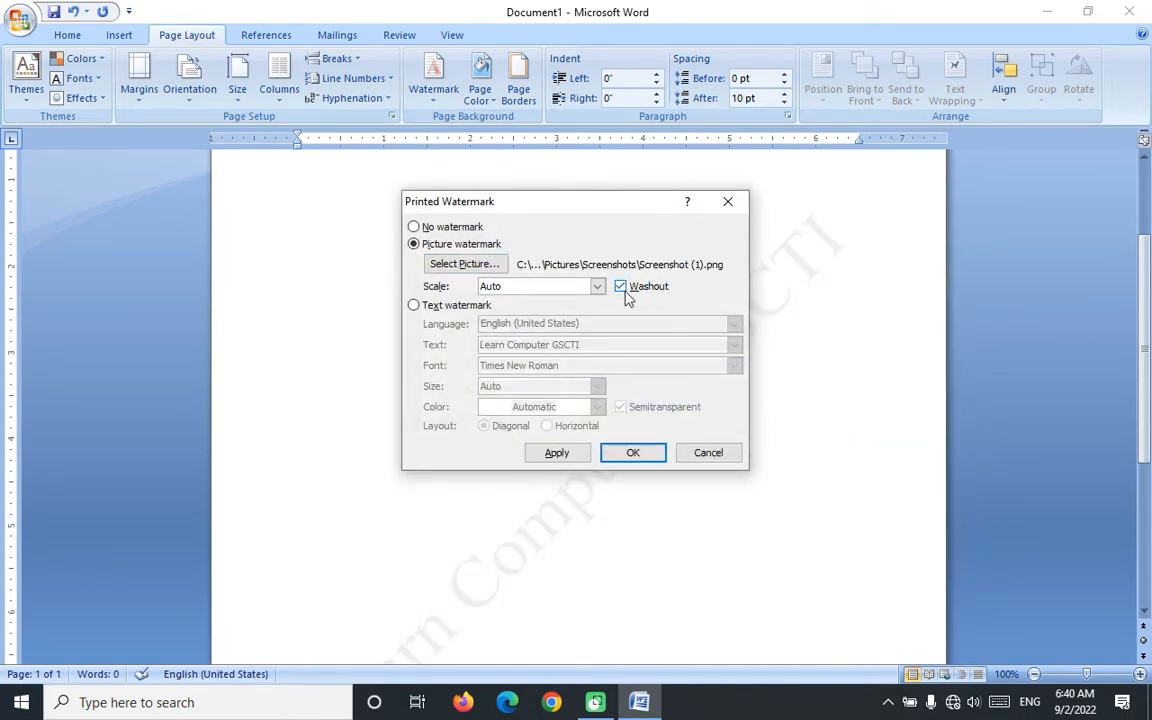
- Choose index.jpg from the Desktop as the watermark picture with Auto scale and Washout, apply it and view it on the page
click(464, 264)
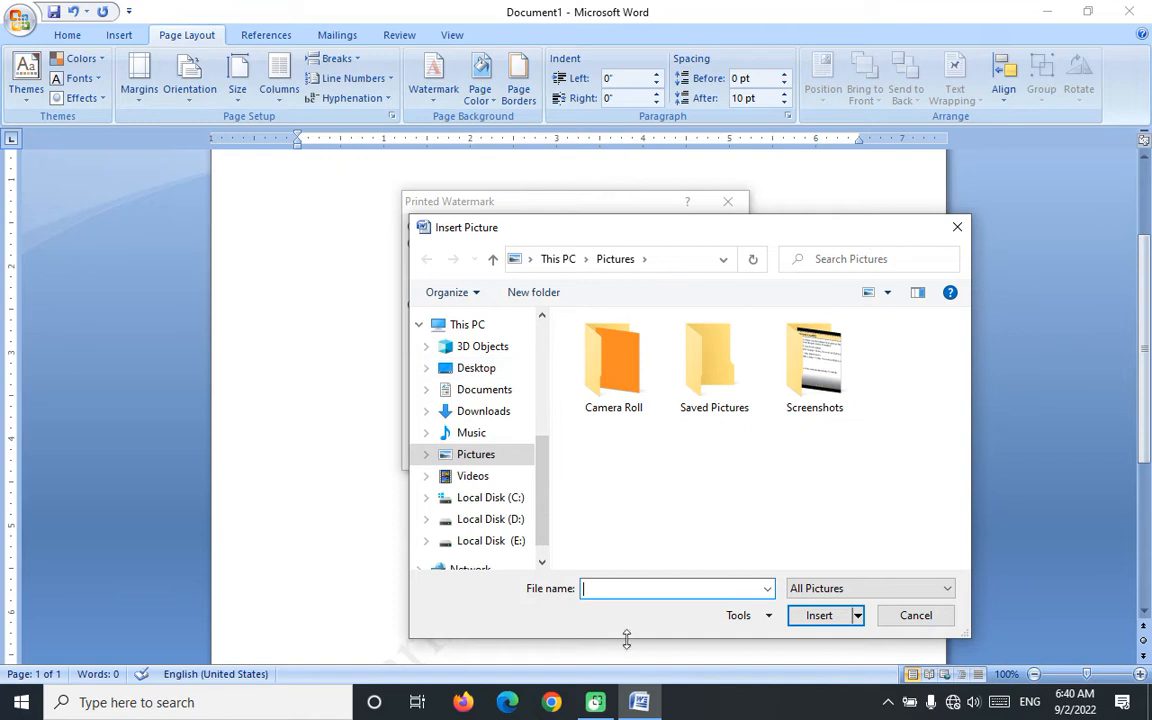
click(478, 519)
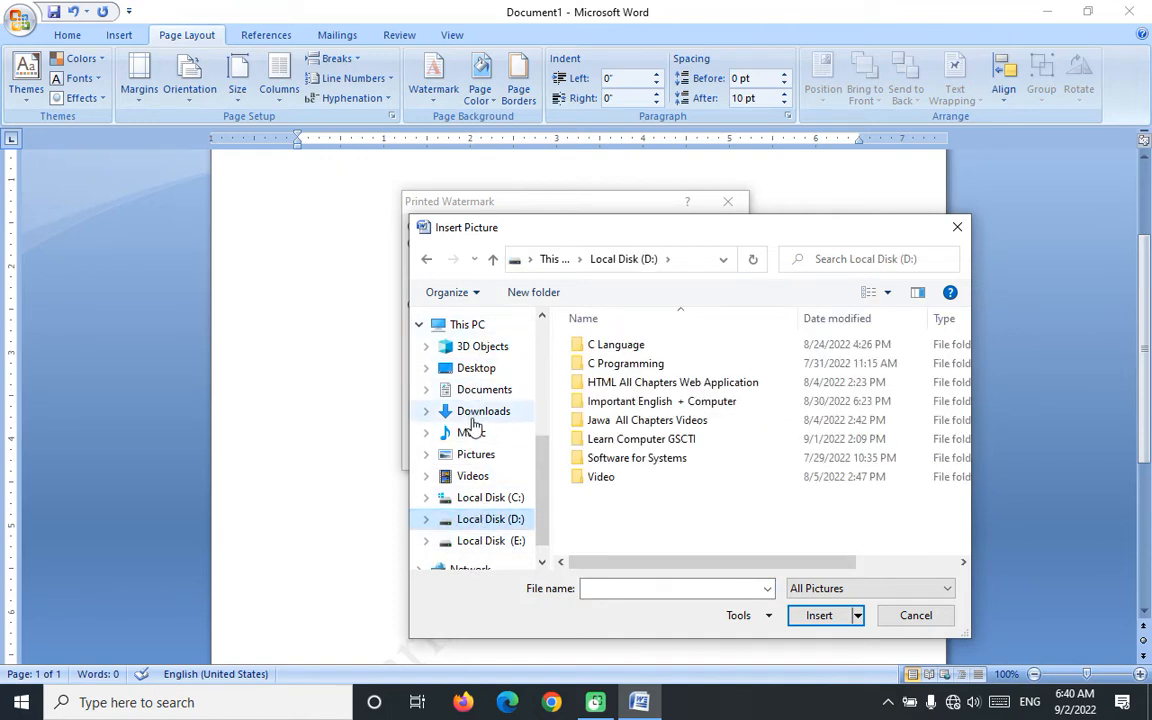
click(490, 368)
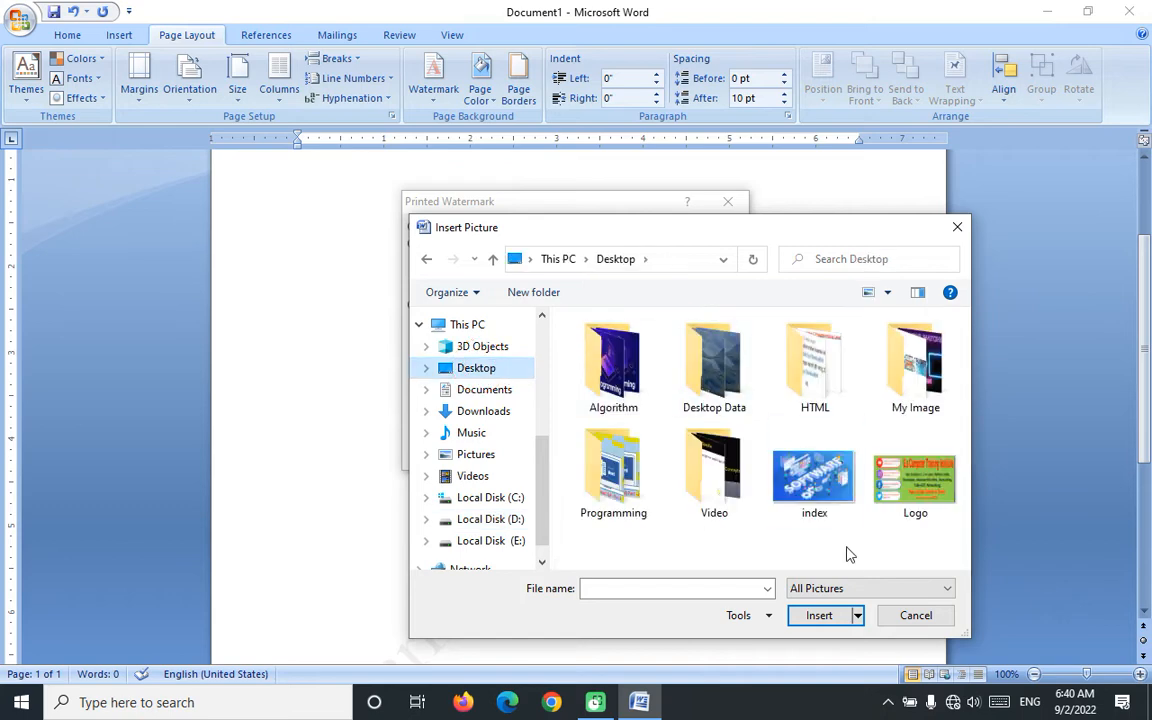
click(814, 478)
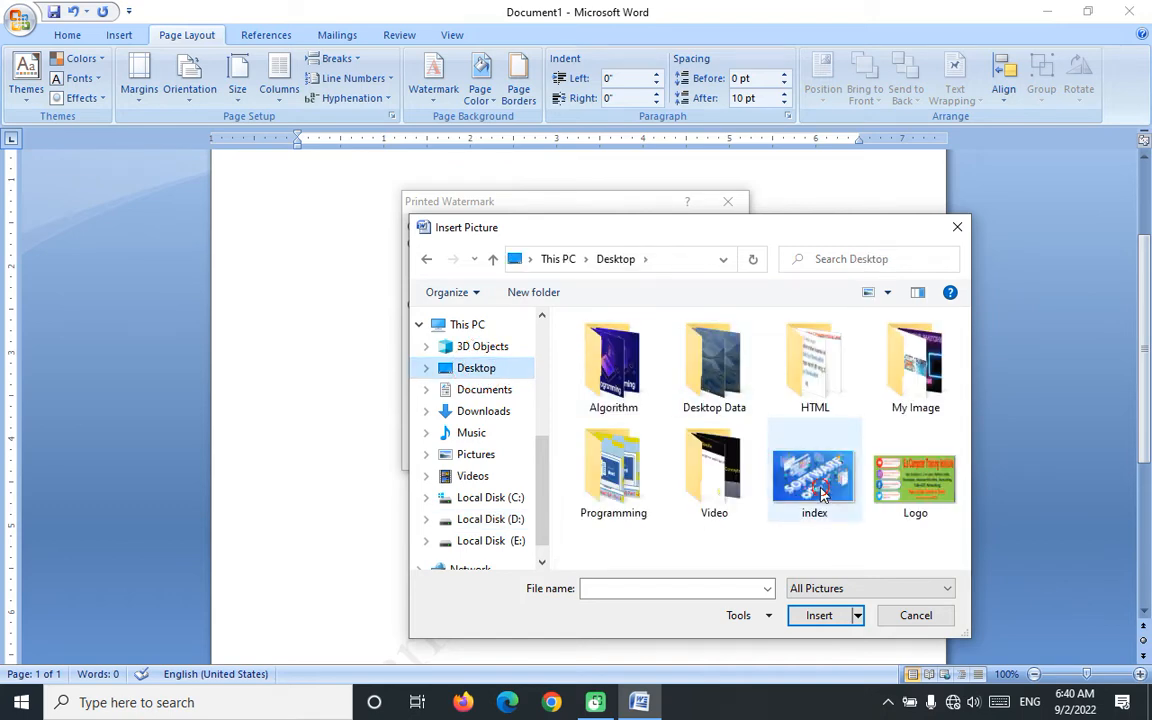
click(819, 615)
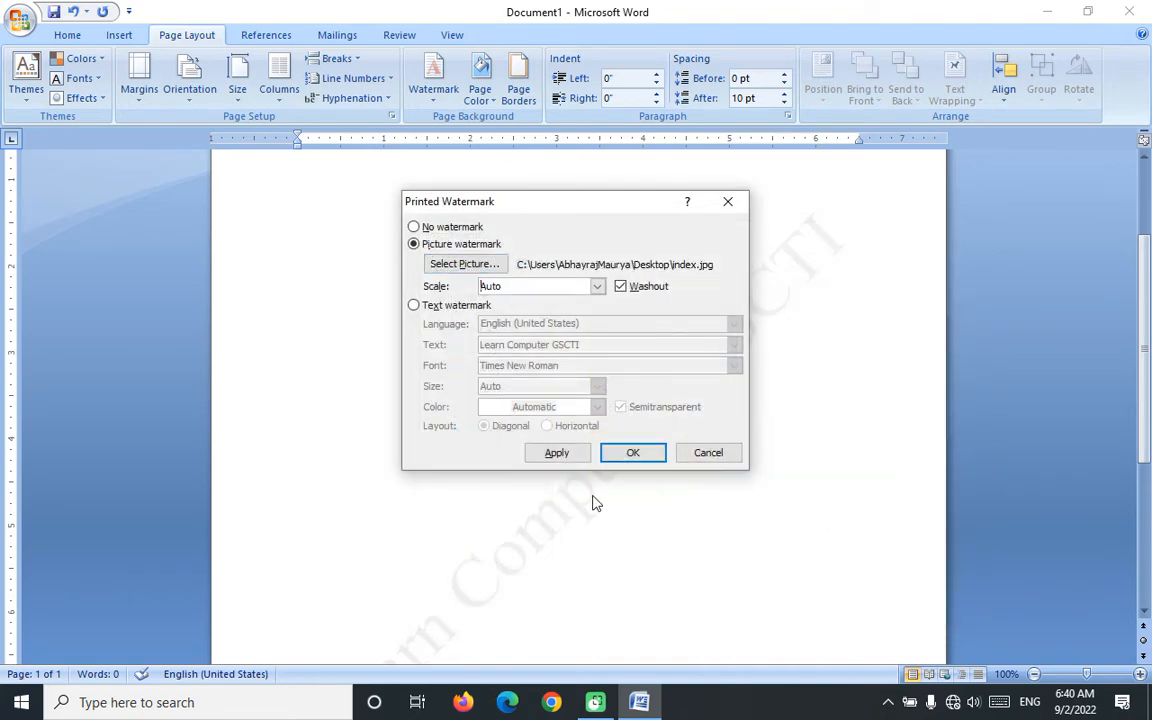
click(633, 453)
scroll(660, 405, down, 6)
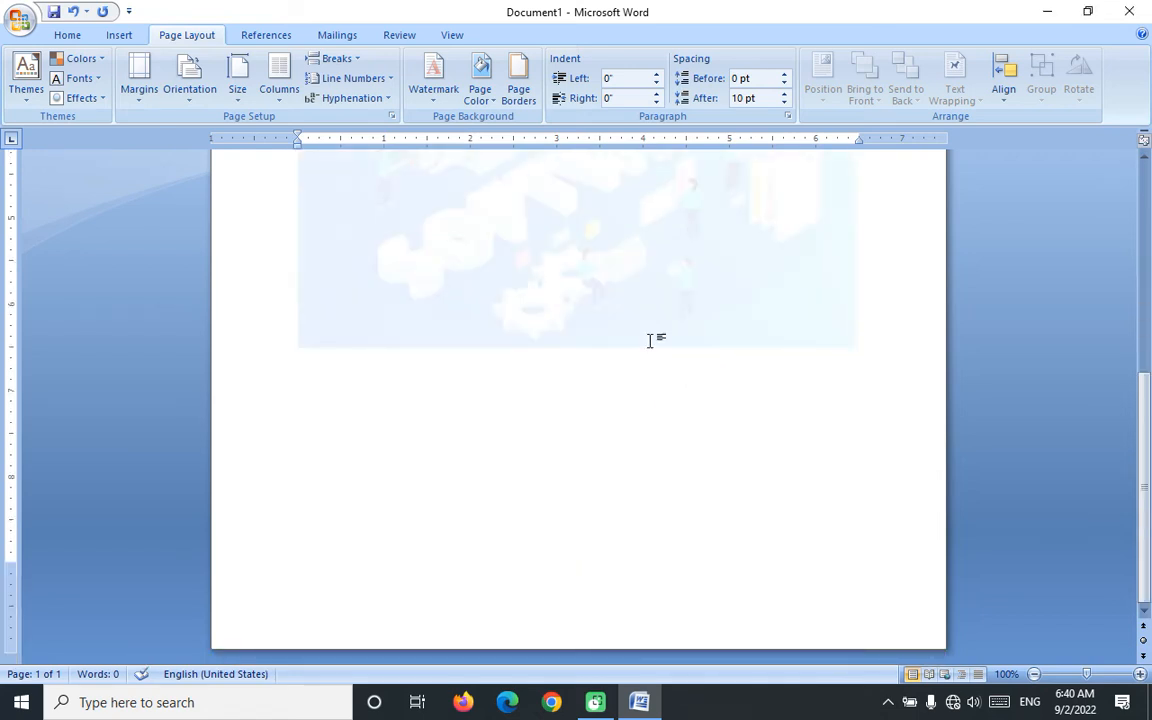
scroll(650, 337, up, 3)
scroll(612, 347, up, 3)
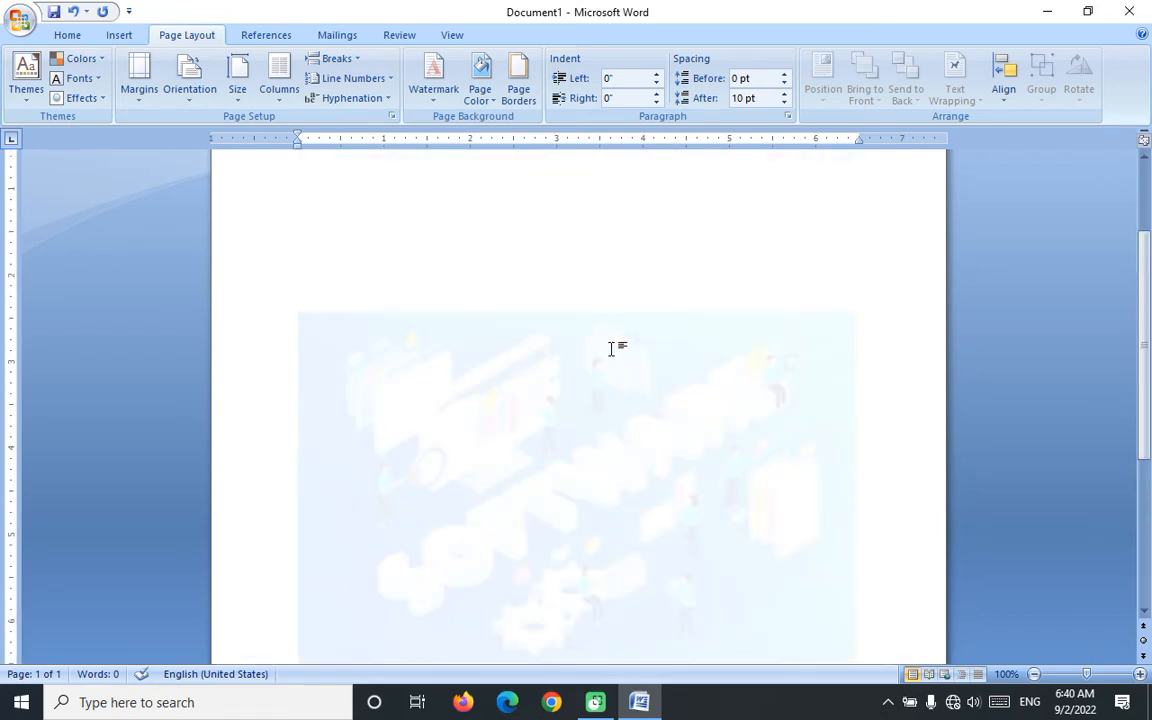
scroll(586, 418, up, 1)
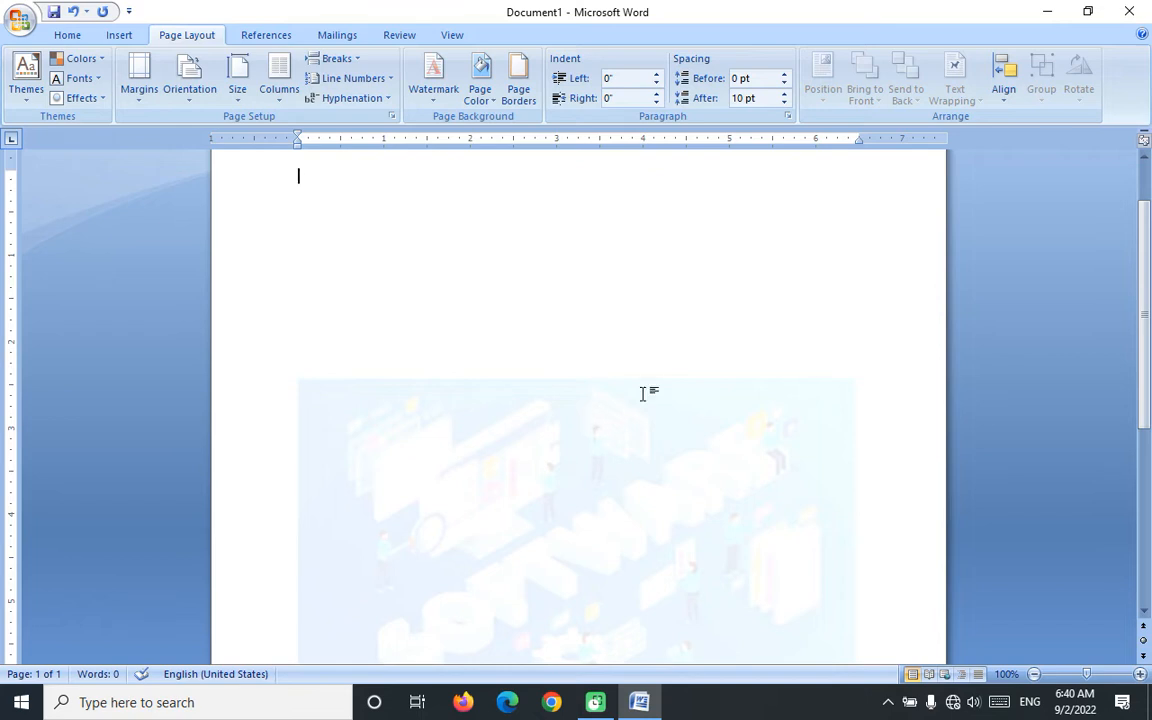
scroll(646, 395, down, 3)
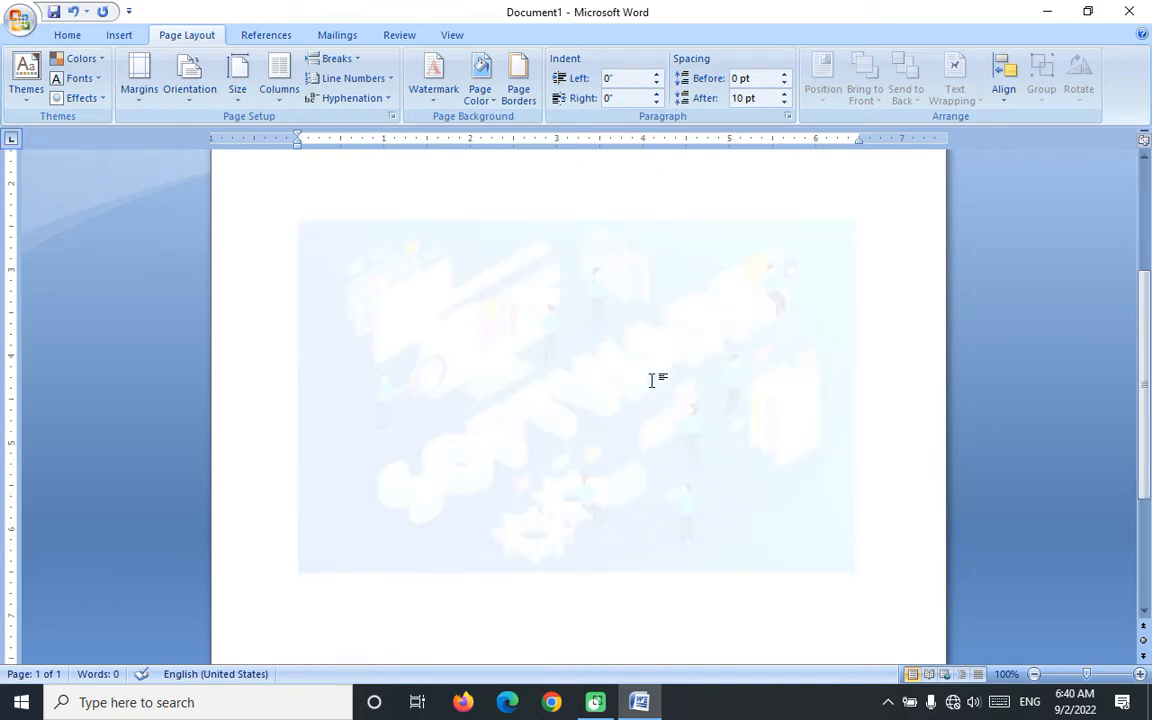
- Insert the built-in Blank header on the page
click(117, 35)
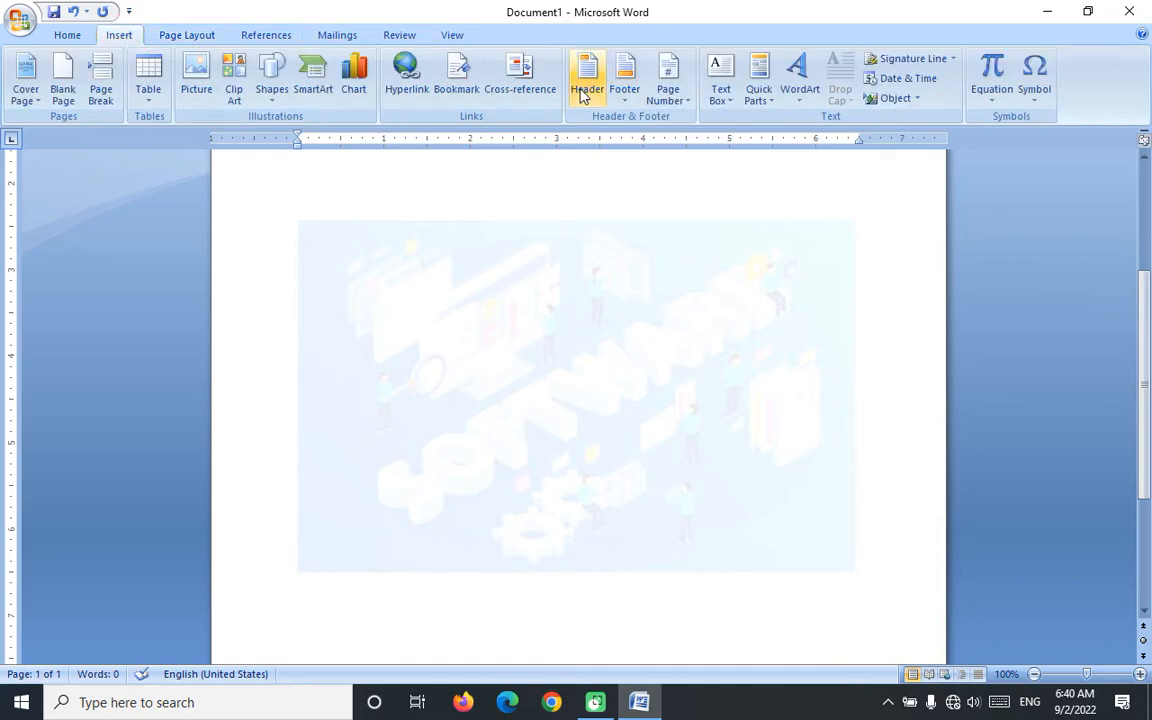
click(585, 90)
click(573, 96)
click(653, 143)
click(587, 92)
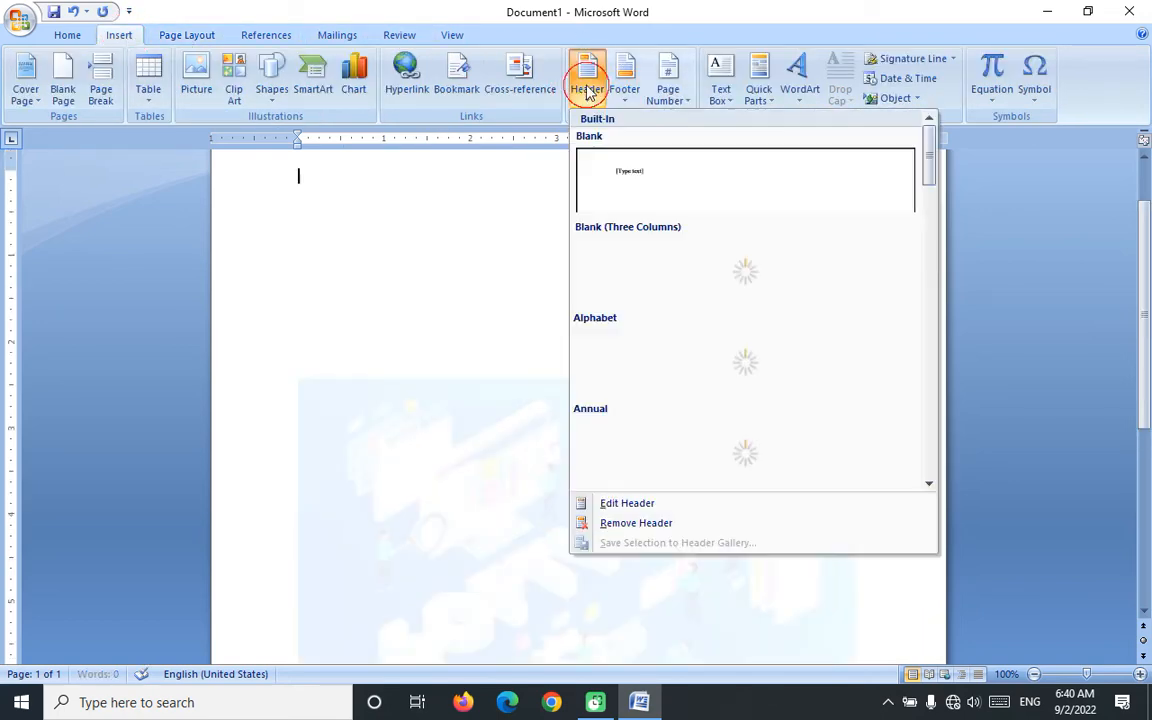
click(587, 92)
click(587, 88)
click(663, 160)
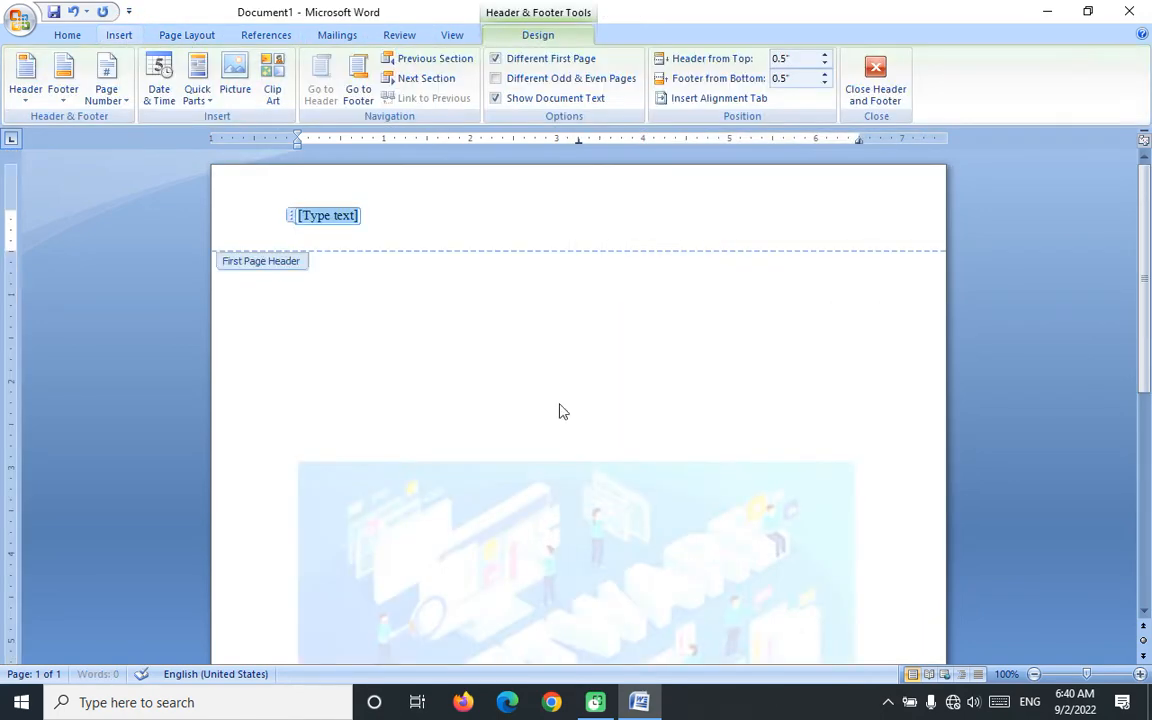
- Select the watermark picture while editing the header, make its background blue transparent and look over the page
click(518, 505)
scroll(620, 355, down, 8)
scroll(620, 355, up, 3)
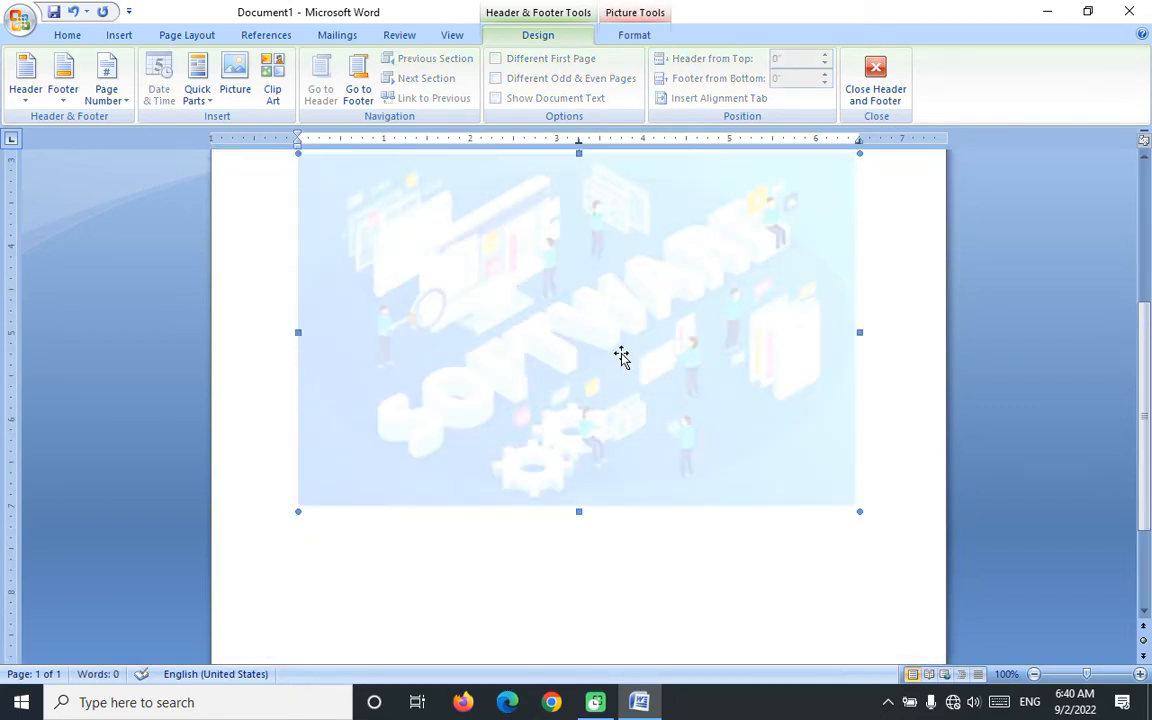
scroll(617, 367, up, 3)
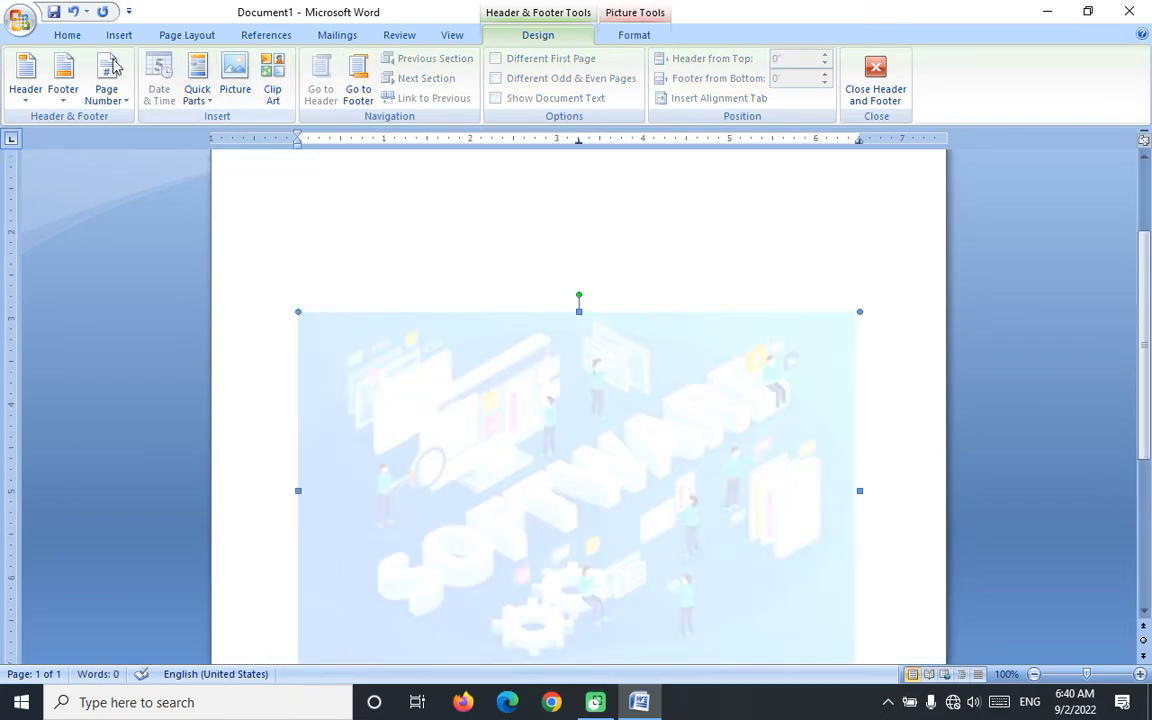
click(656, 13)
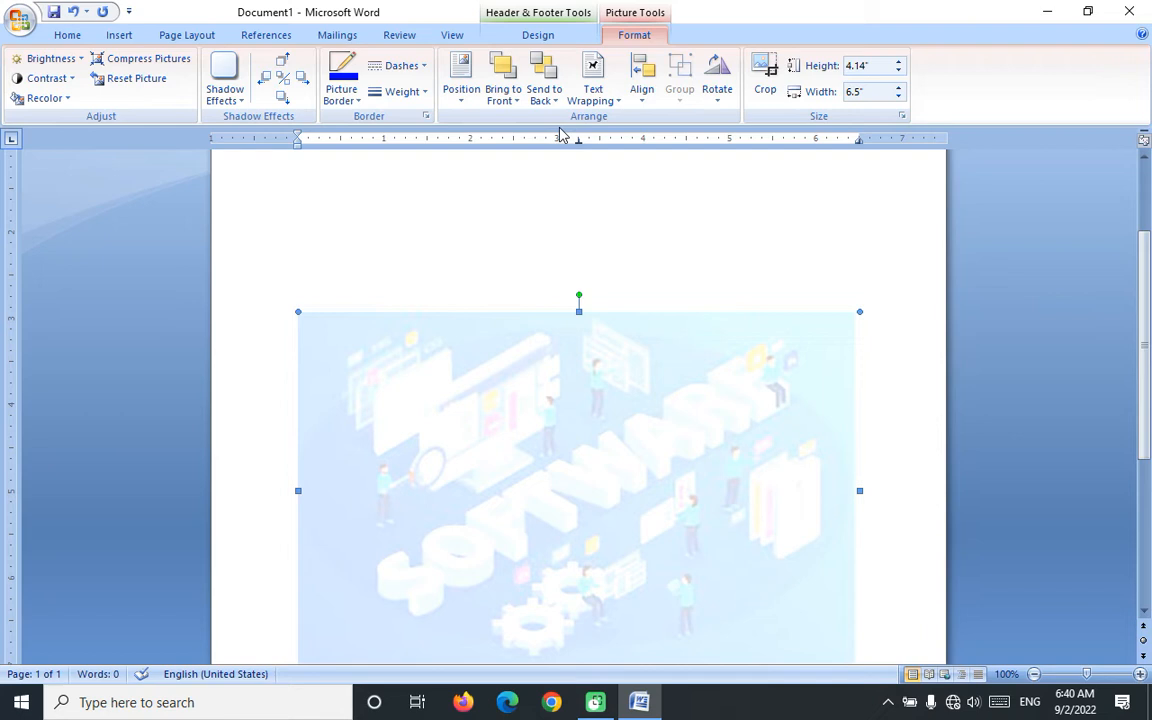
click(45, 102)
click(70, 207)
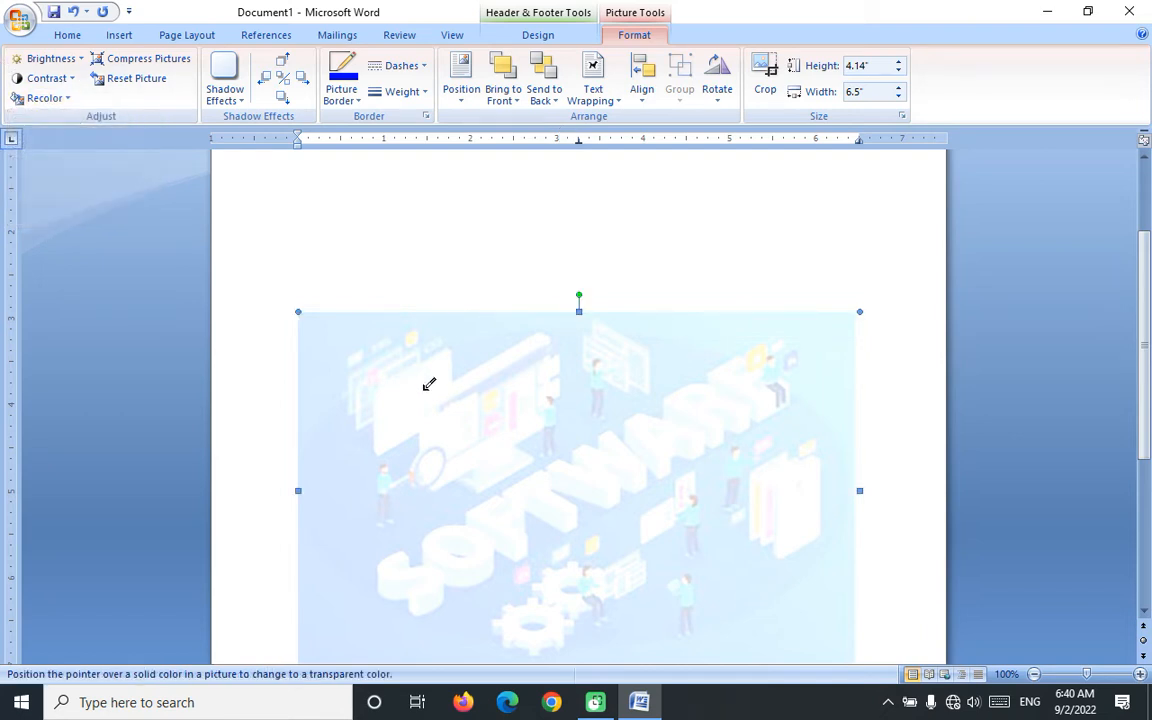
click(489, 333)
scroll(502, 332, down, 6)
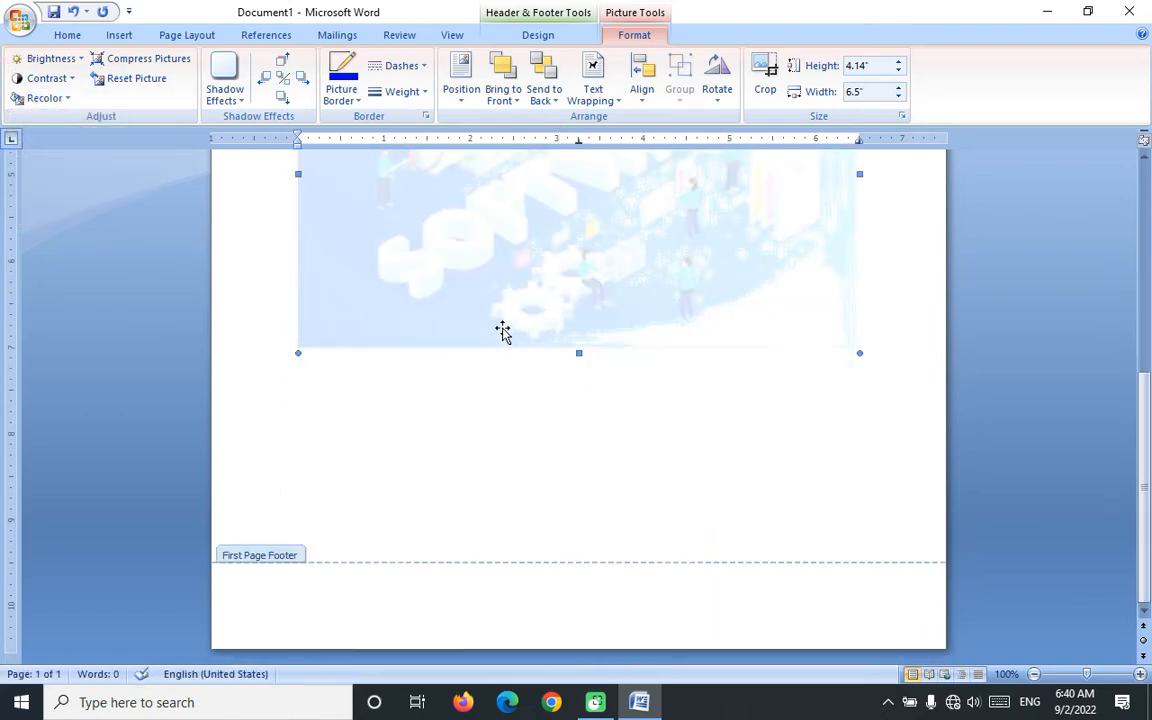
scroll(577, 396, up, 6)
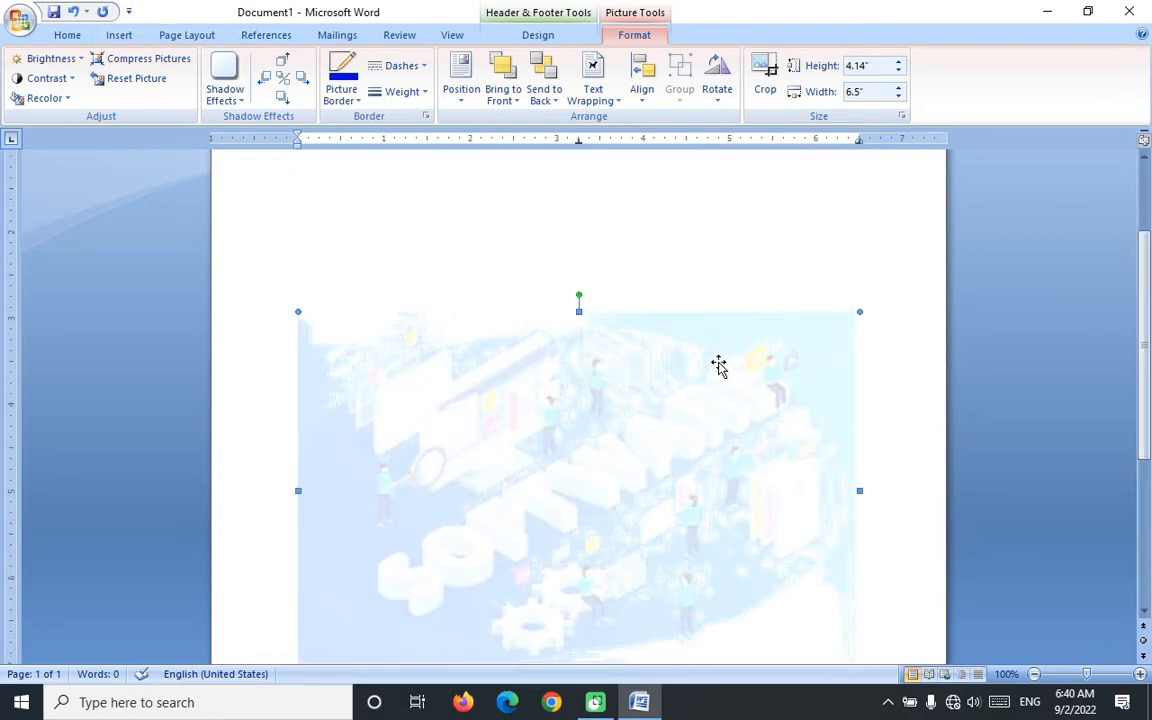
- Delete the watermark picture and all the header's contents
key(Delete)
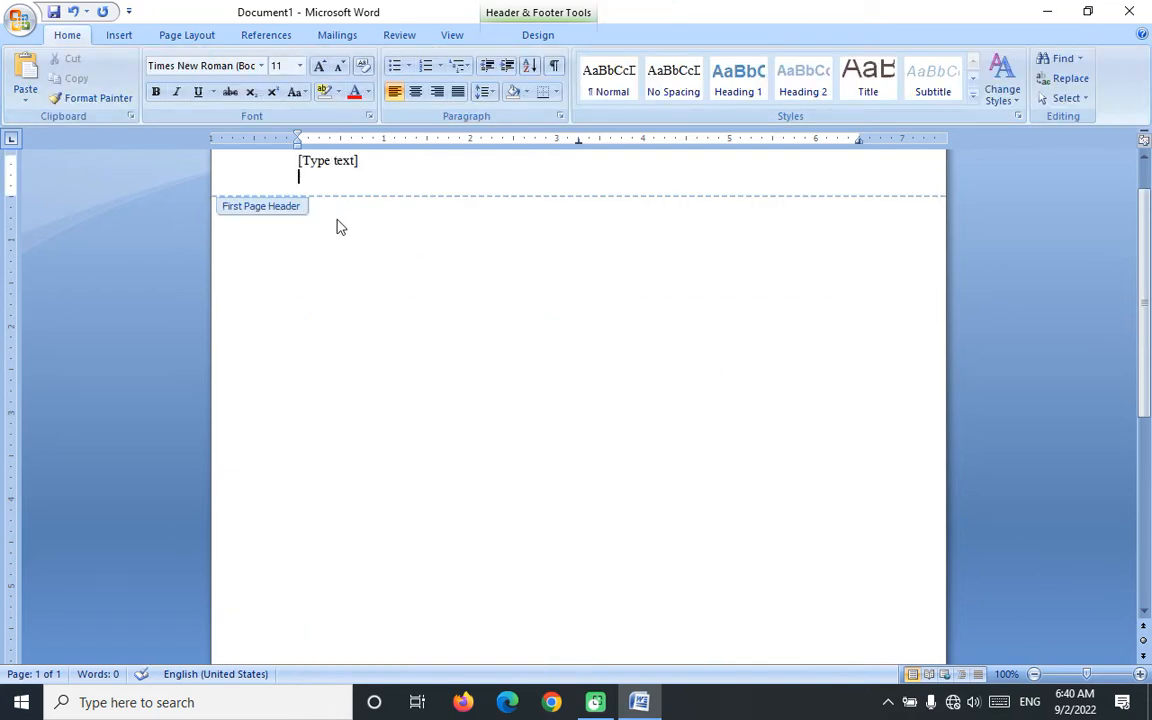
key(ctrl+a)
key(Delete)
- Switch to the Windows desktop, locate the index picture file and return to Word
click(639, 702)
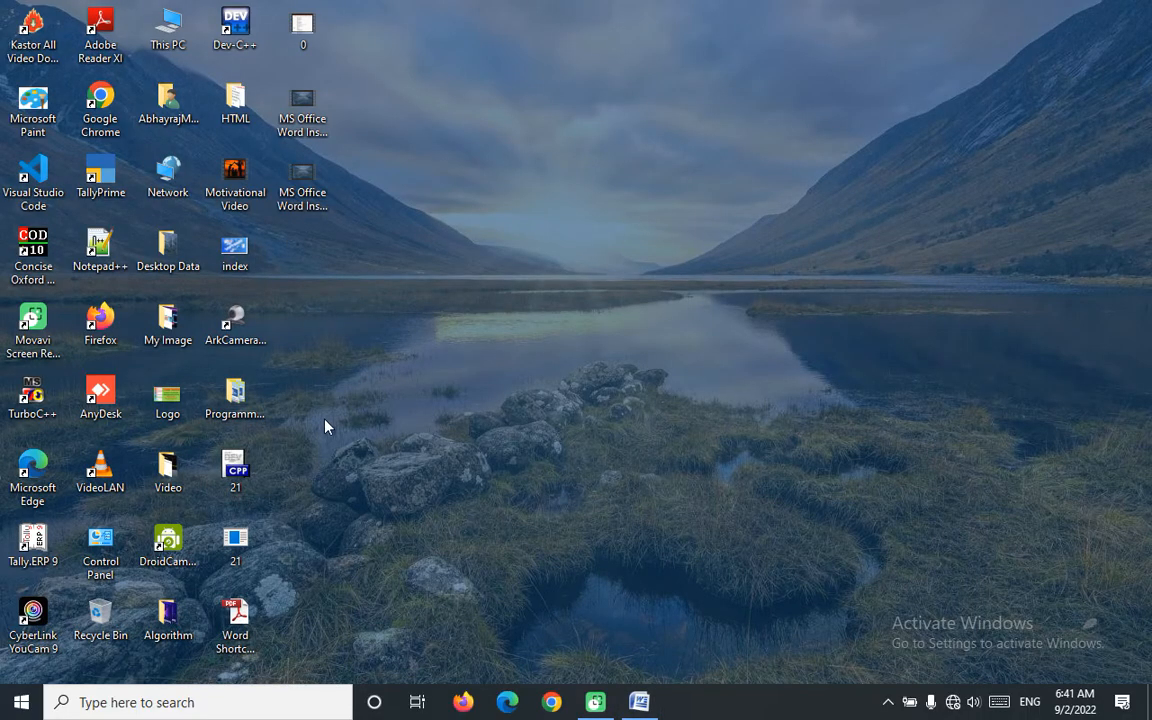
click(237, 255)
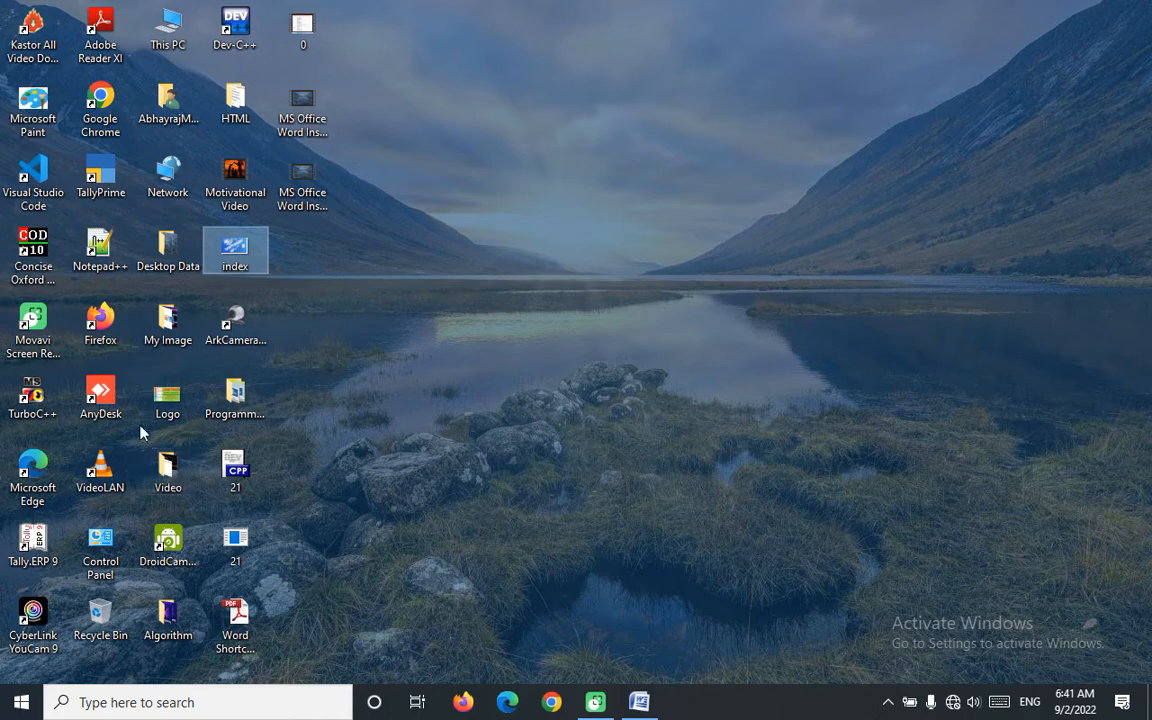
click(638, 700)
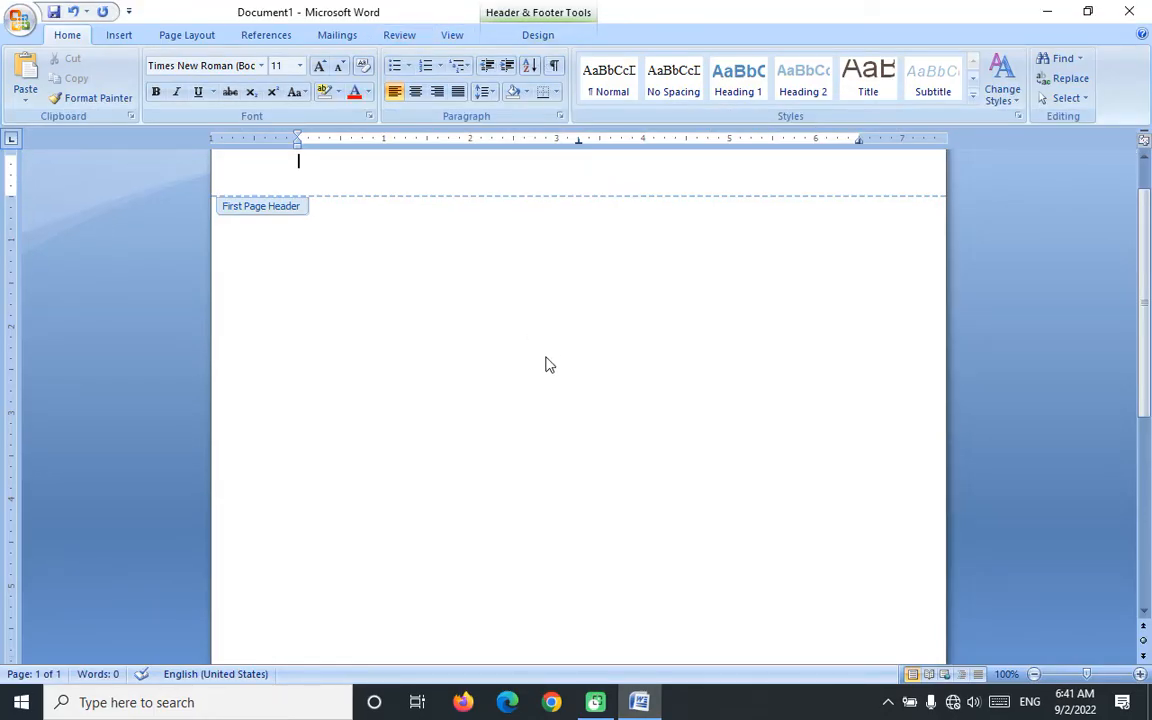
- Leave header editing and return to the document body
double_click(545, 365)
click(122, 35)
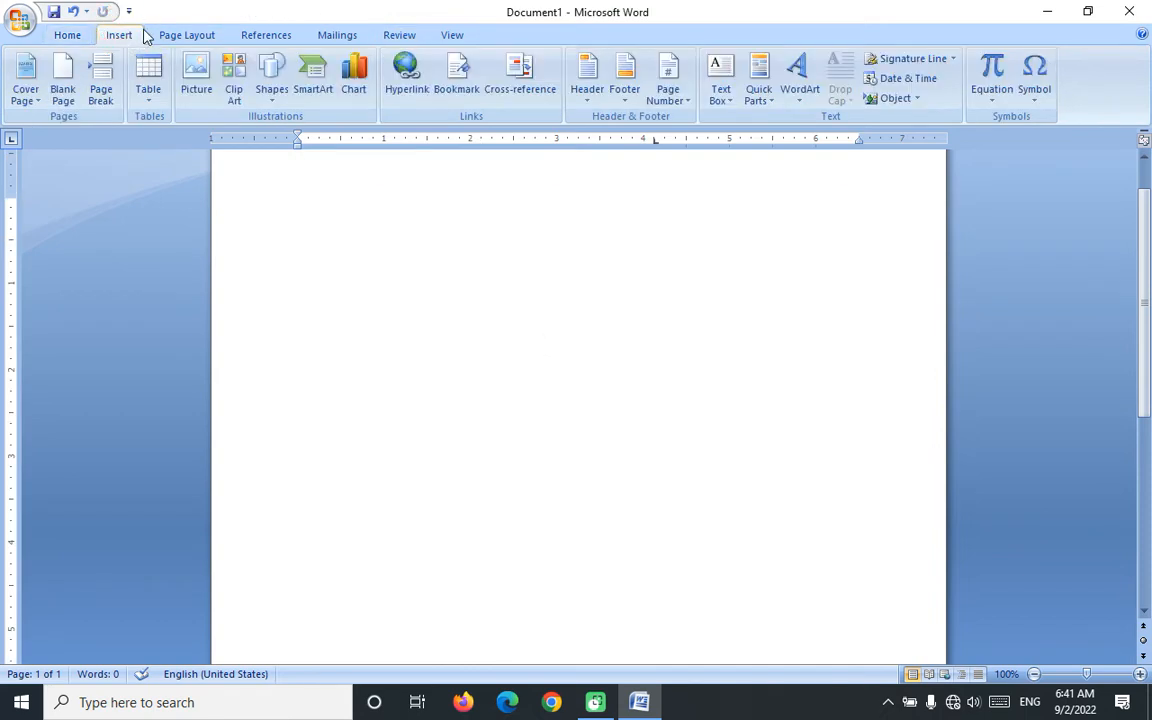
click(196, 75)
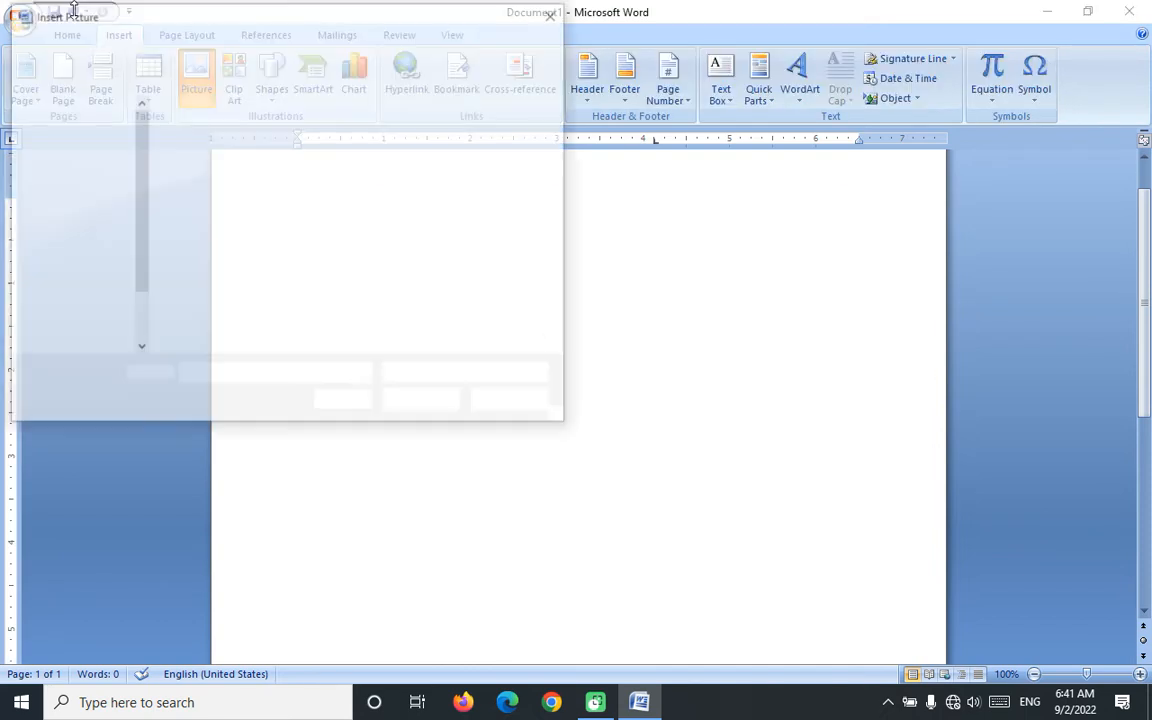
click(553, 15)
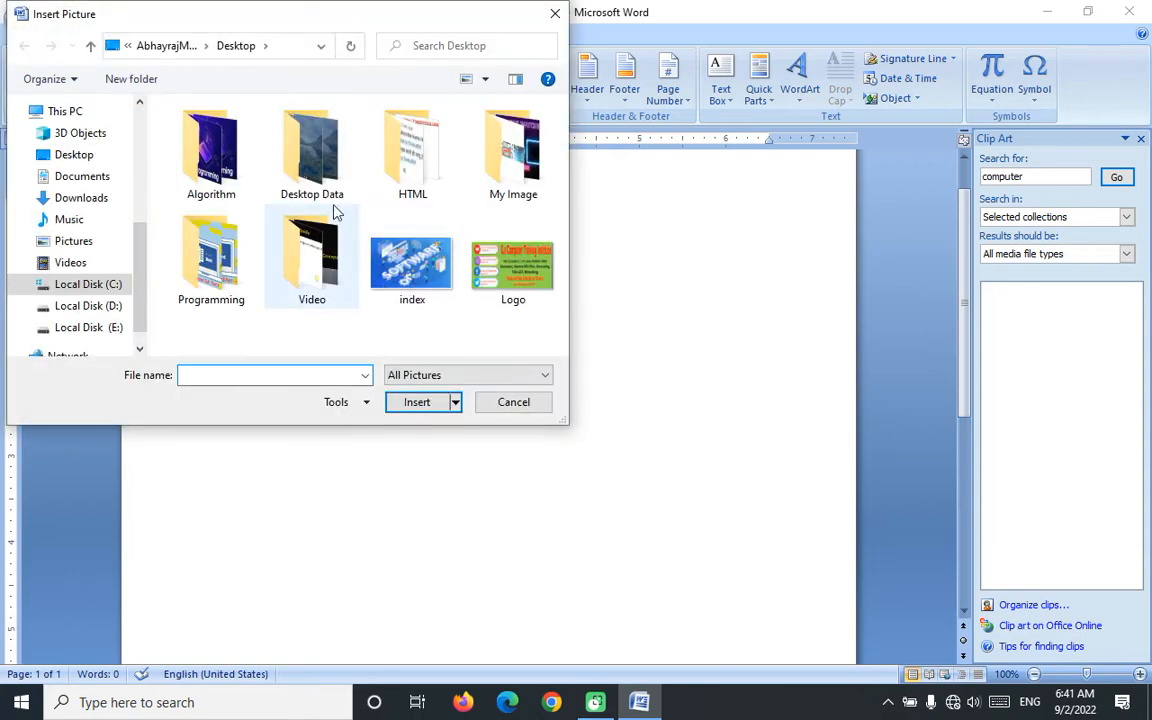
- Browse the Desktop, Desktop Data and Programming folders for a picture to insert
click(310, 178)
double_click(312, 180)
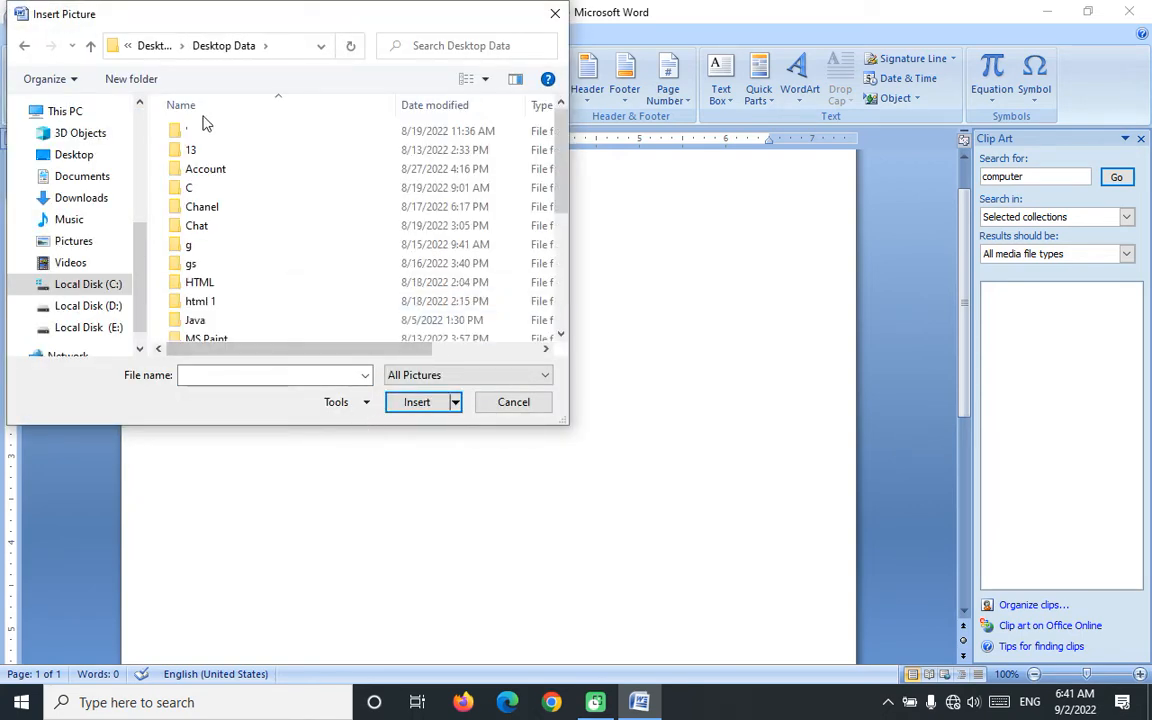
click(148, 47)
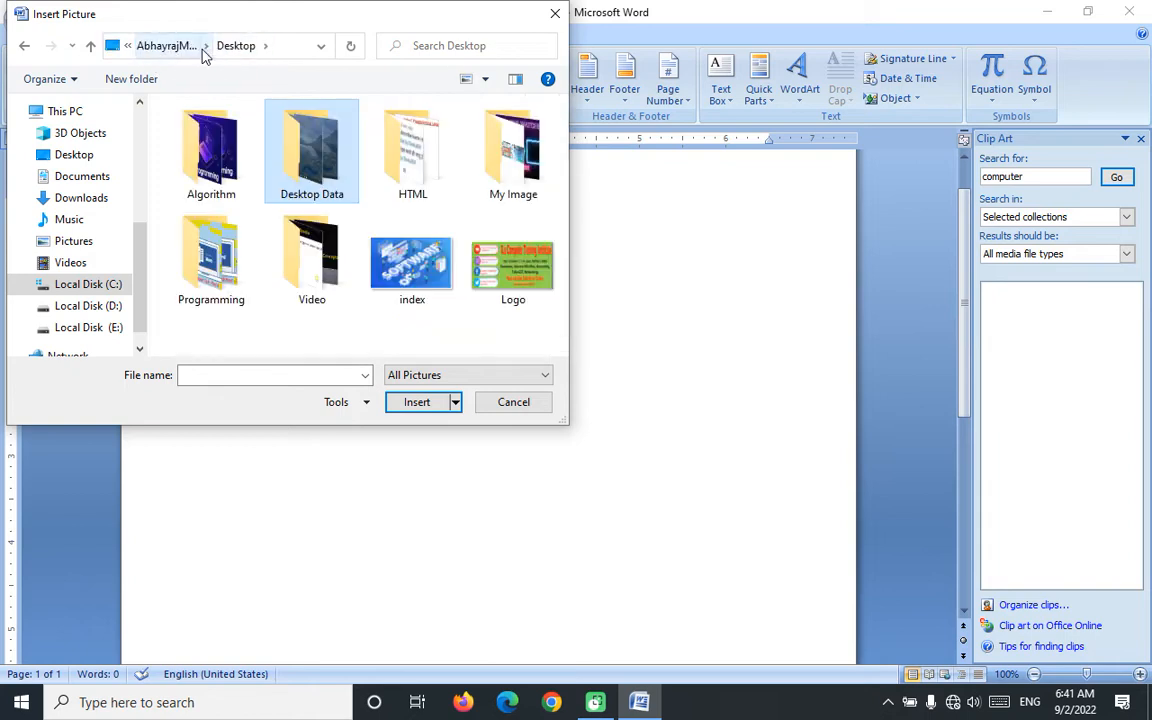
click(421, 170)
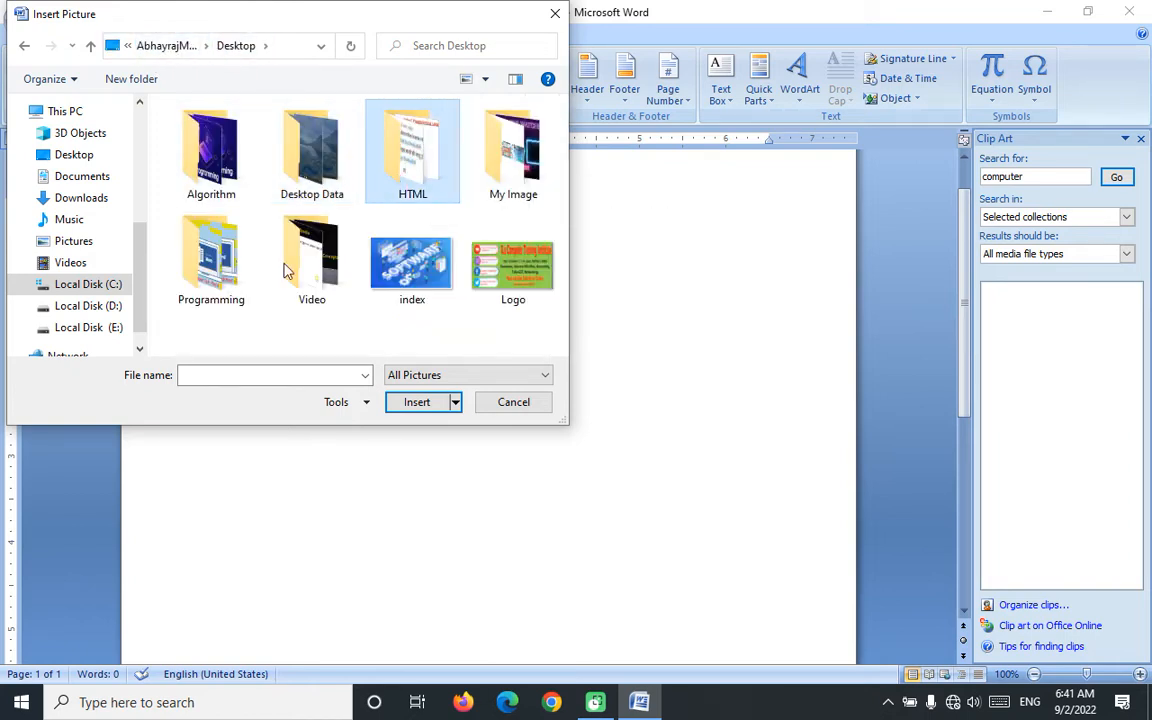
double_click(211, 256)
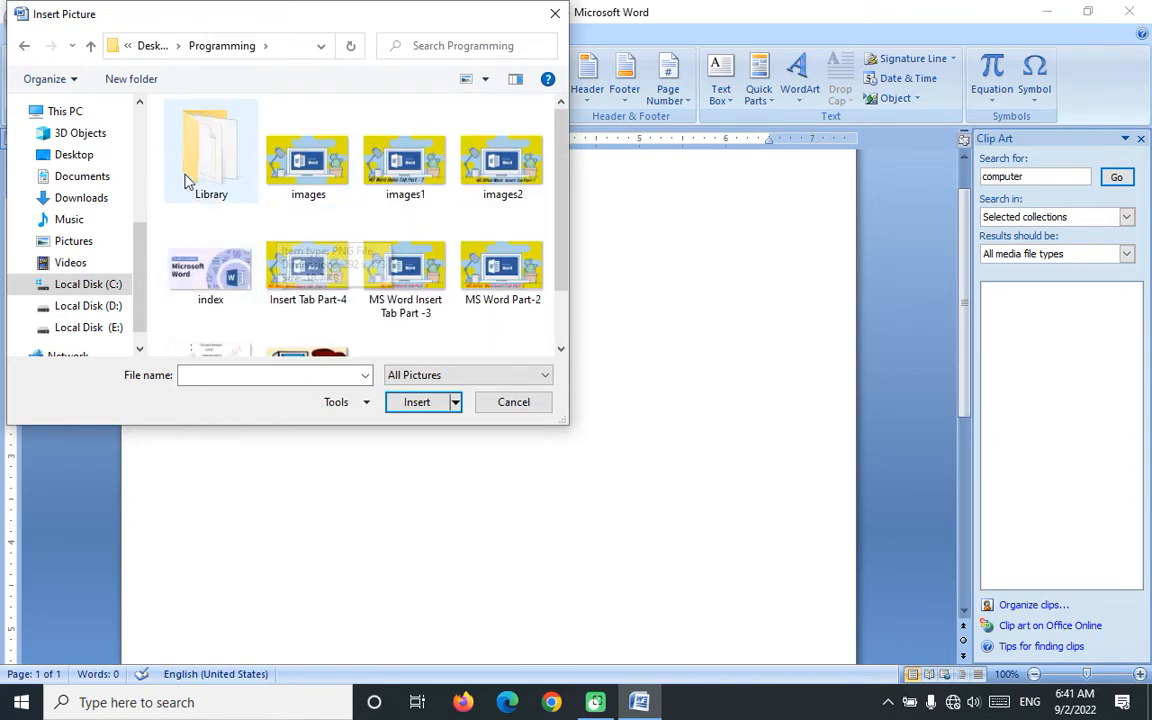
double_click(211, 158)
click(172, 50)
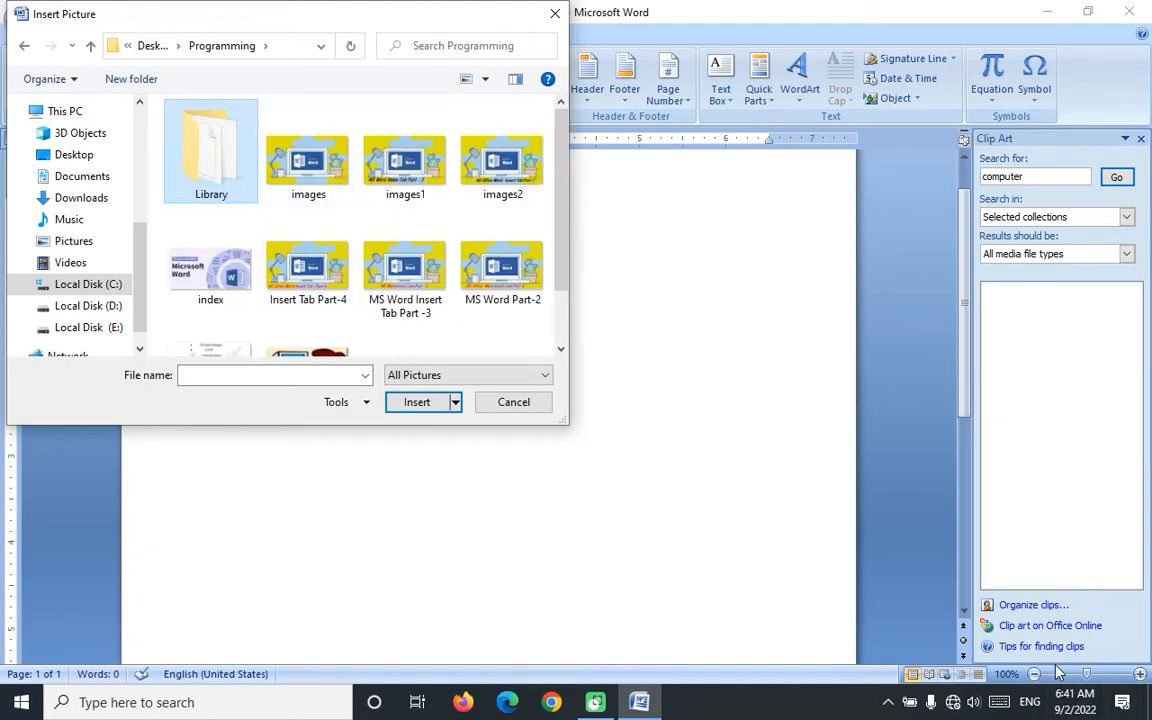
key(Escape)
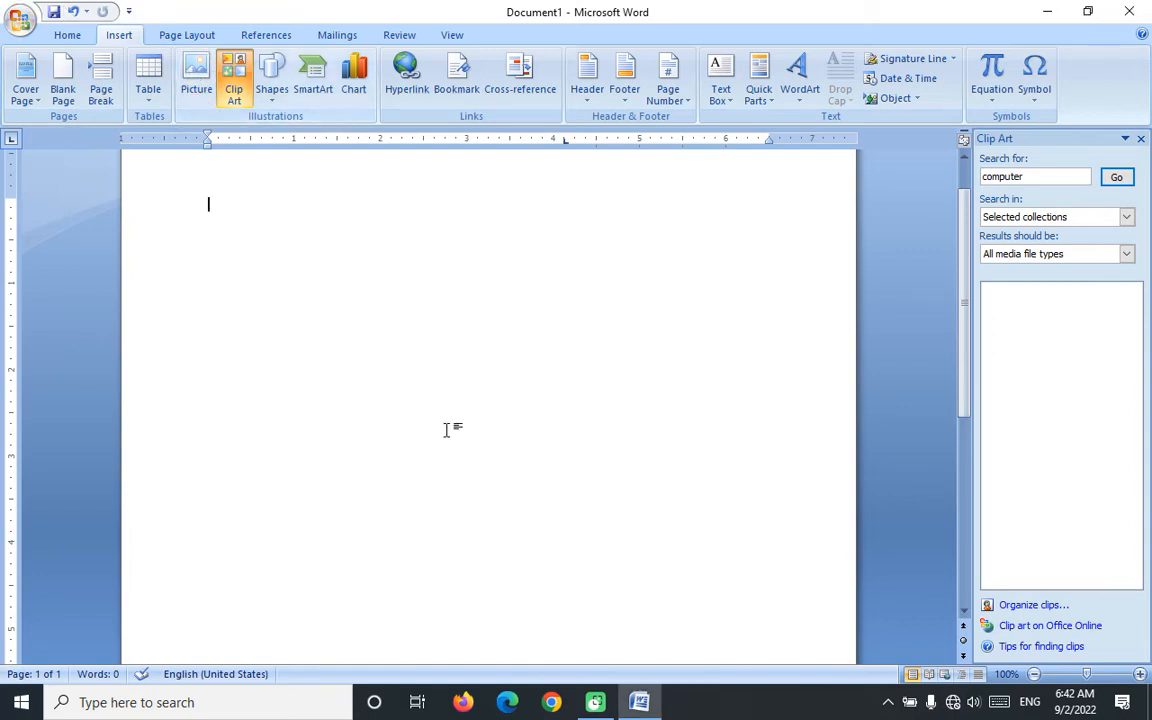
- Insert the images 4 picture from the My Image folder into the page and delete it again
click(196, 78)
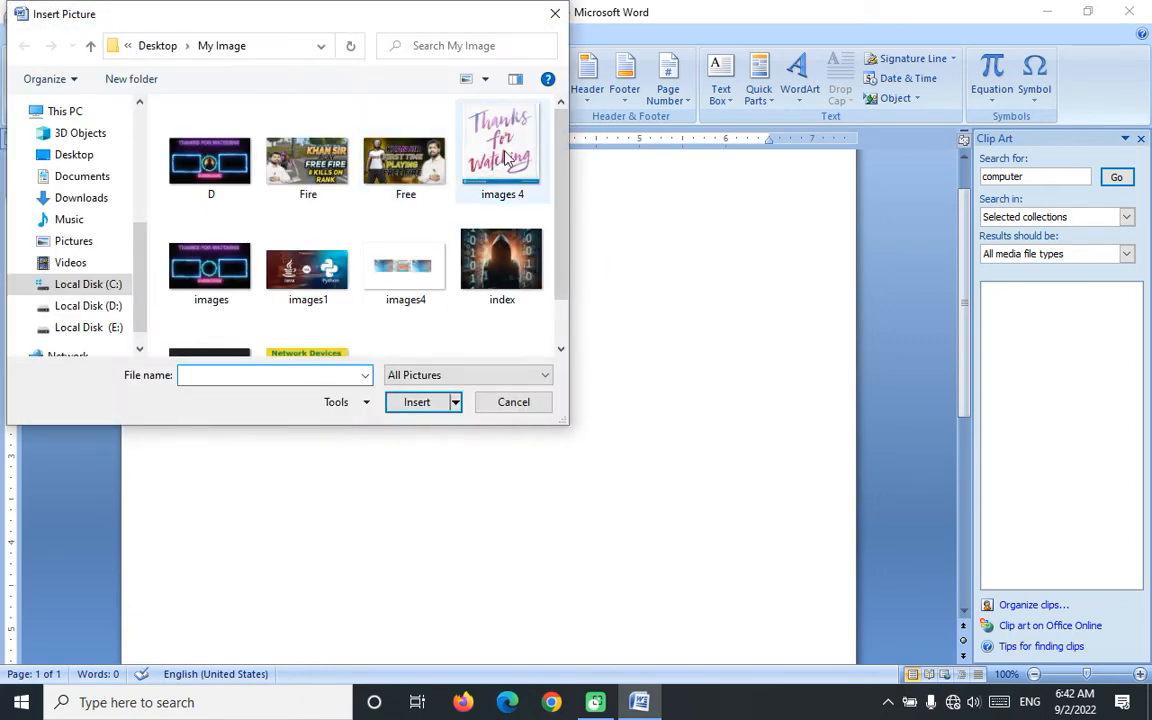
click(500, 148)
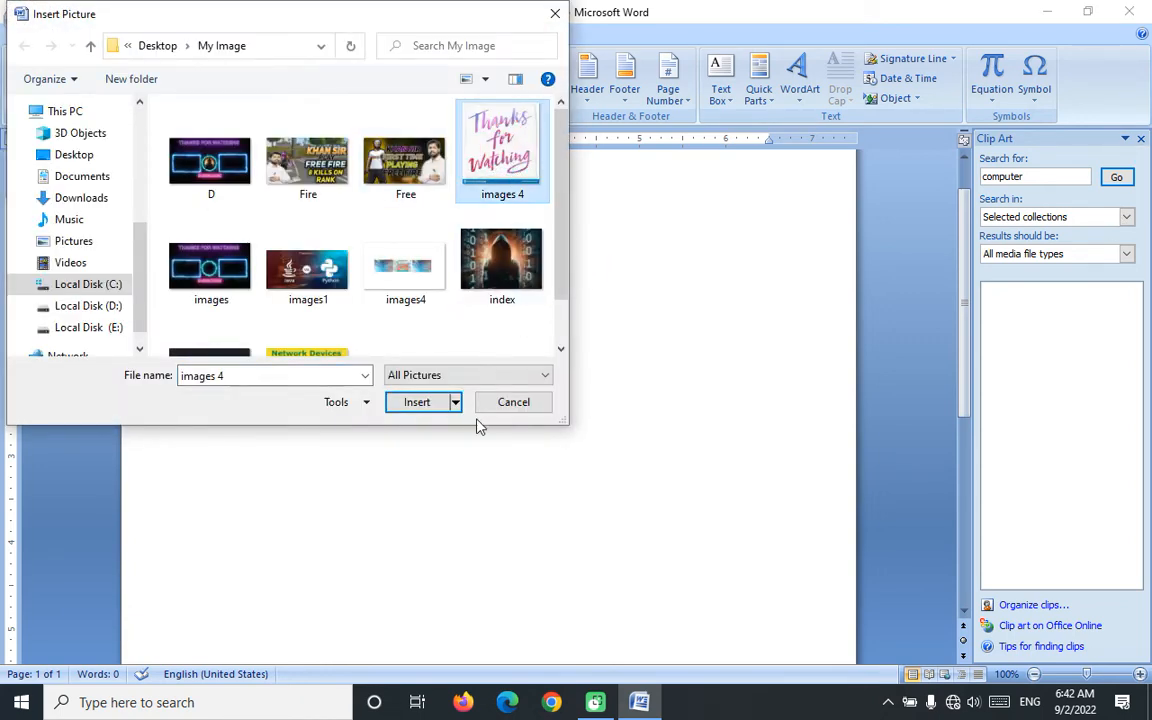
click(418, 404)
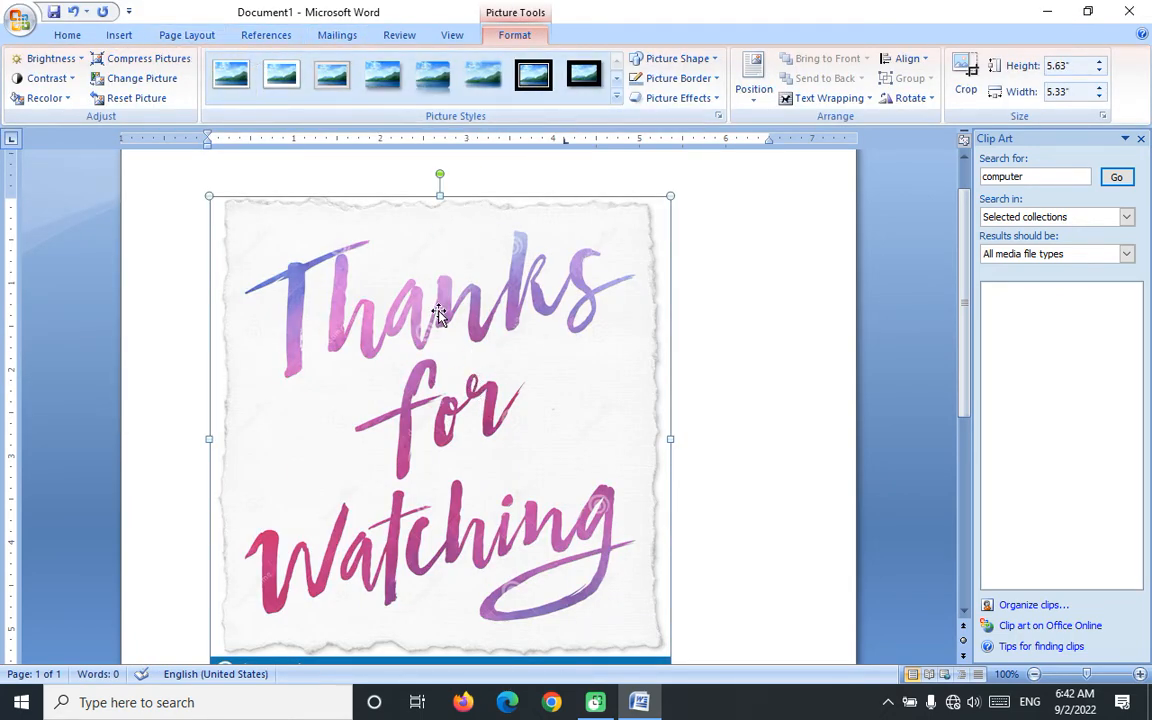
key(Delete)
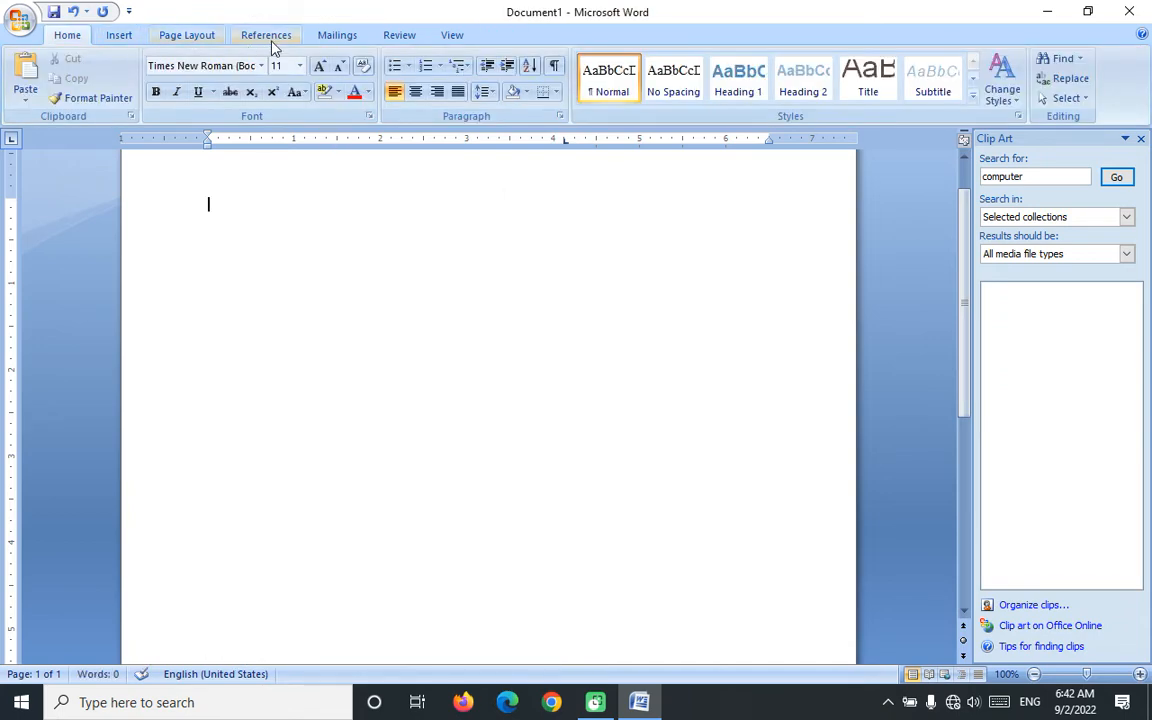
- Apply the images 4 picture from the My Image folder as a picture watermark with Auto scale and Washout, and look over the page
click(189, 40)
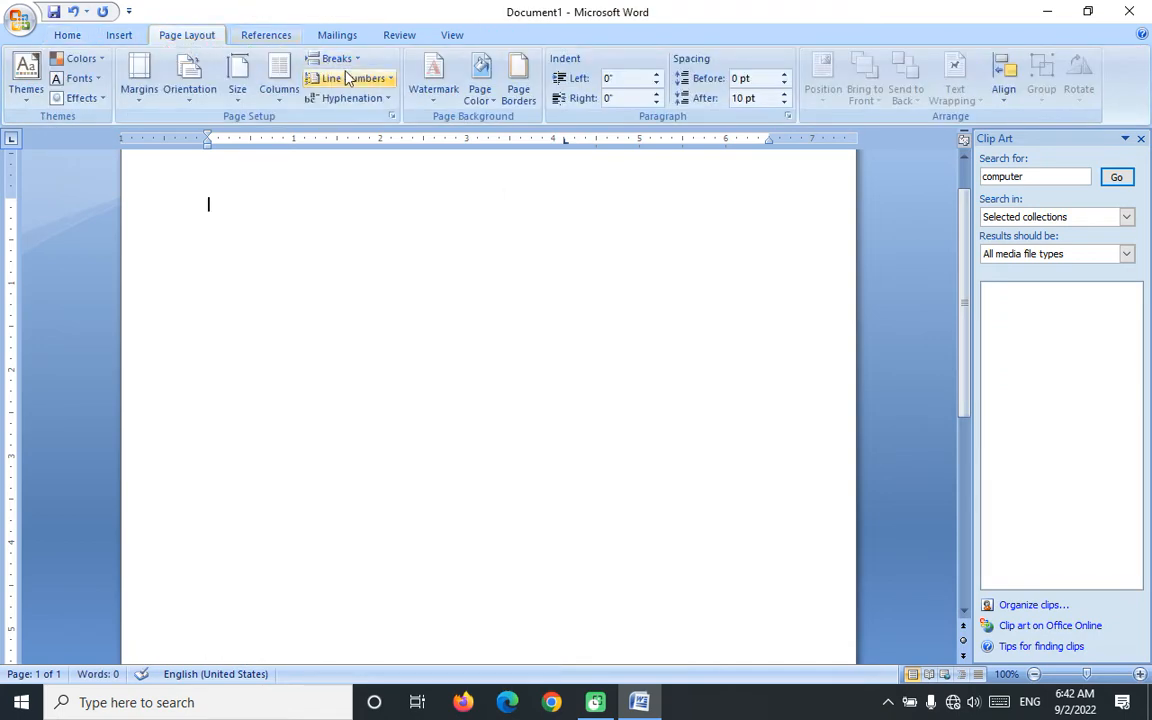
click(437, 100)
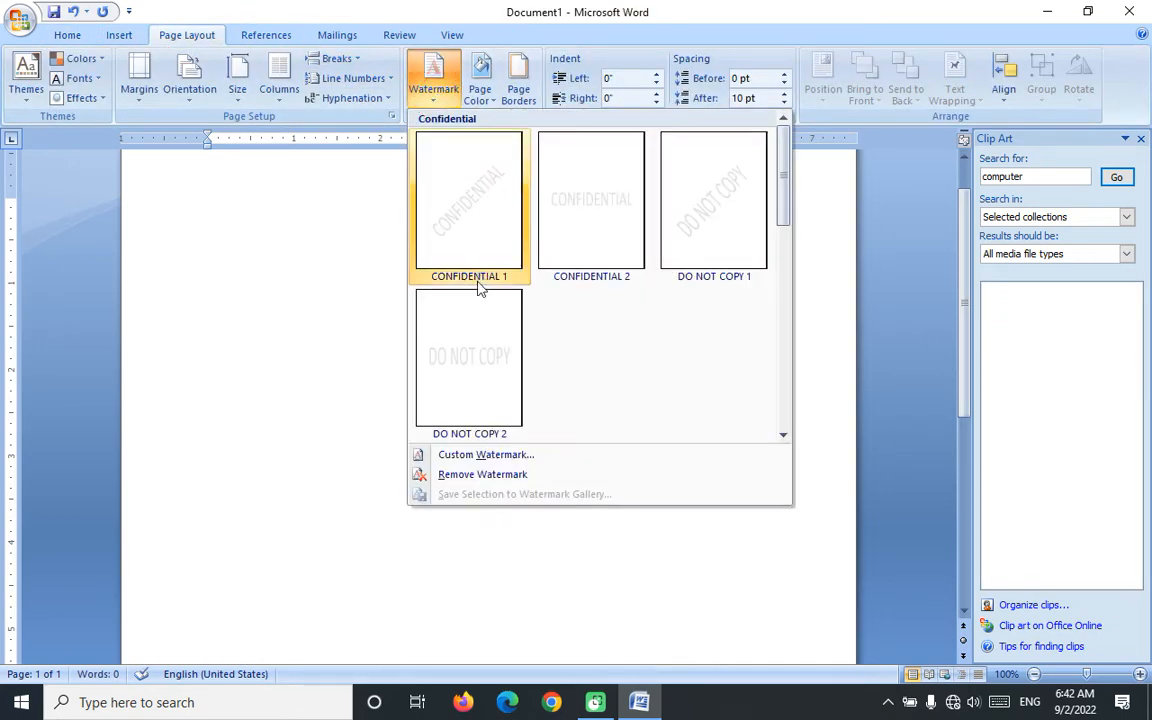
click(488, 456)
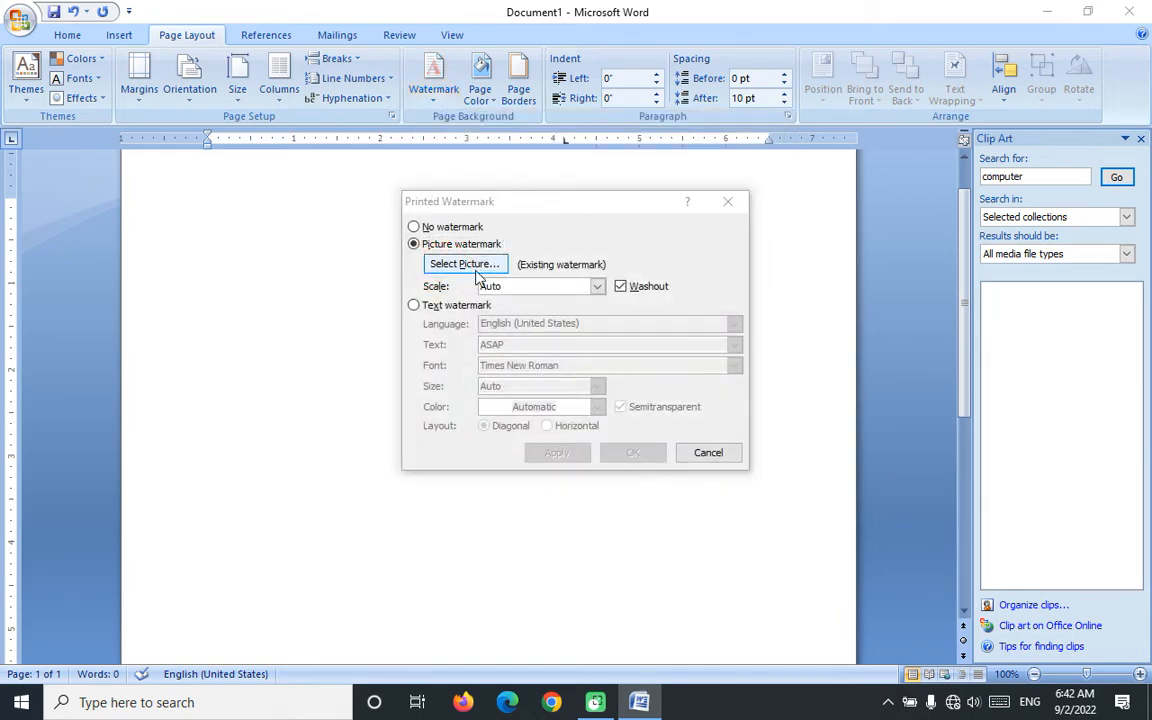
click(476, 268)
click(905, 365)
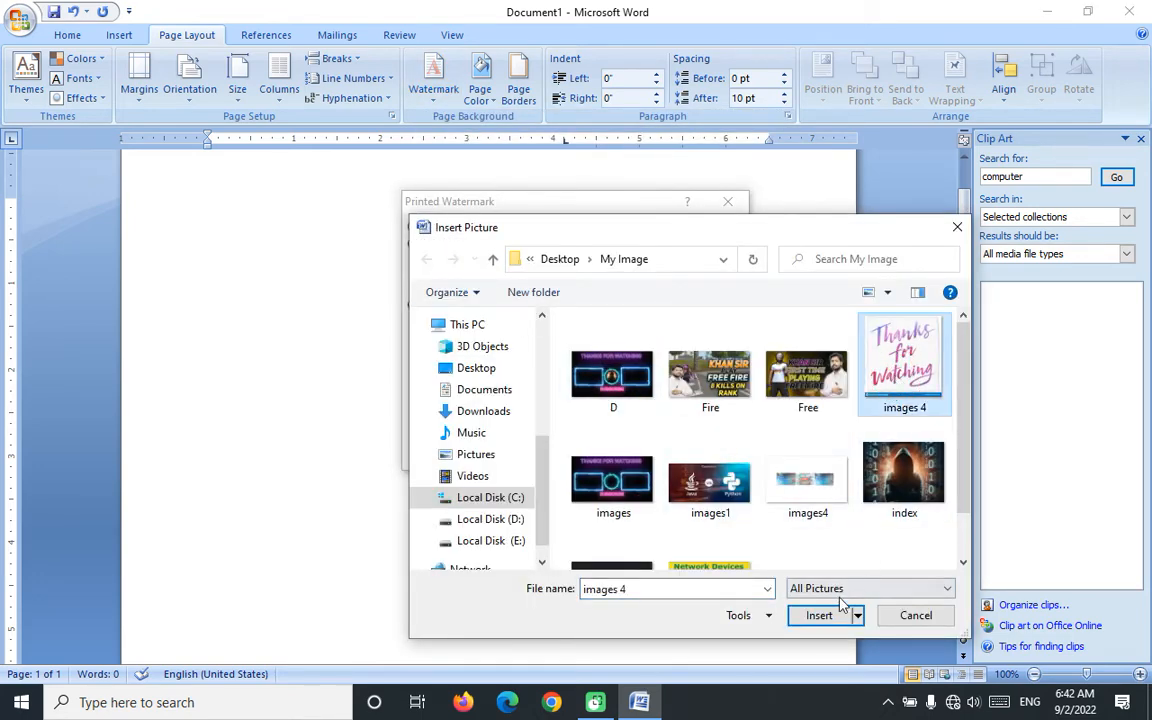
click(821, 616)
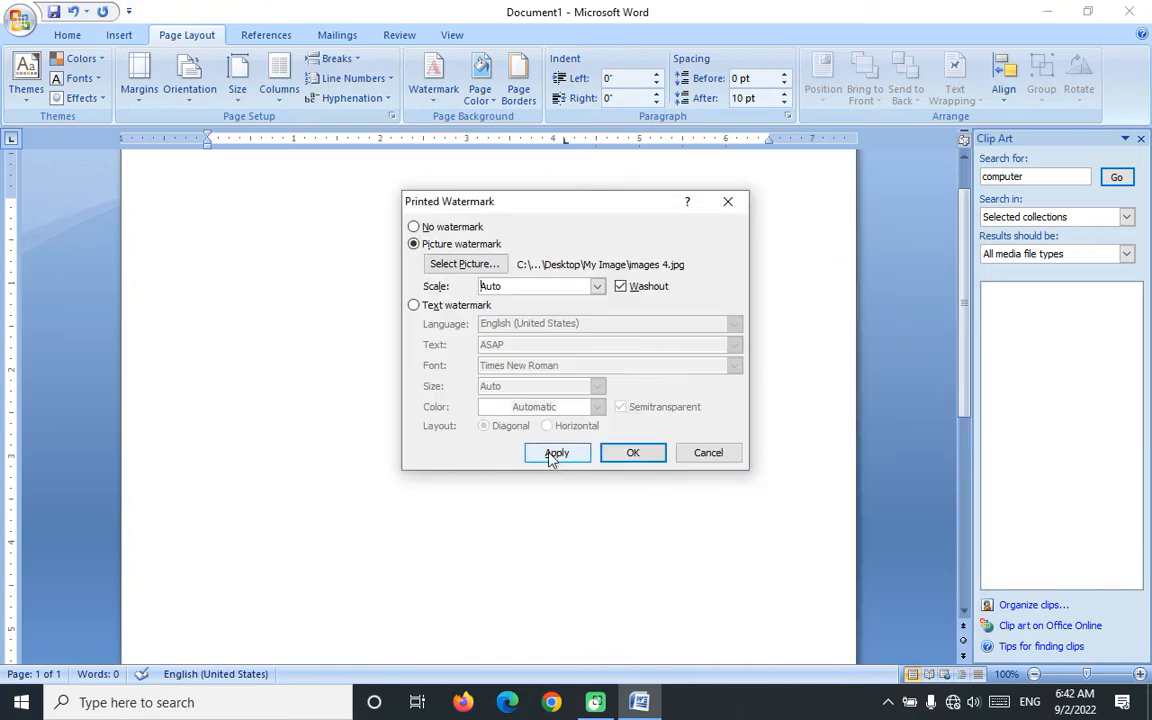
click(632, 452)
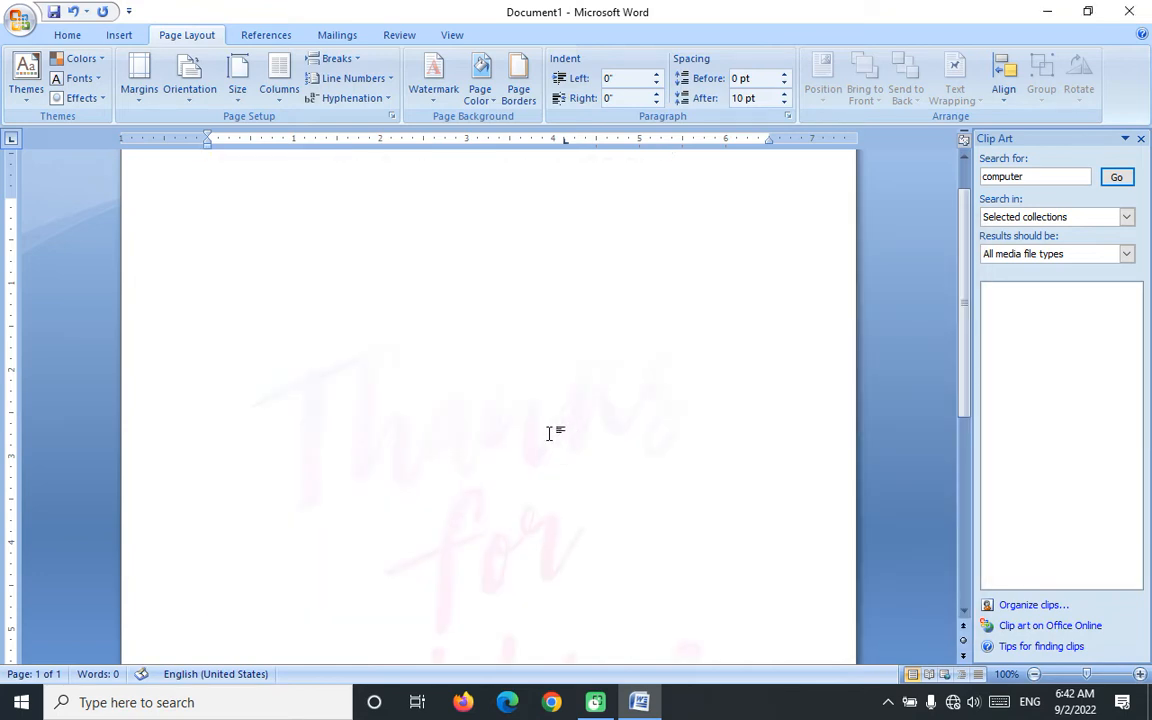
scroll(583, 422, down, 5)
scroll(582, 414, up, 3)
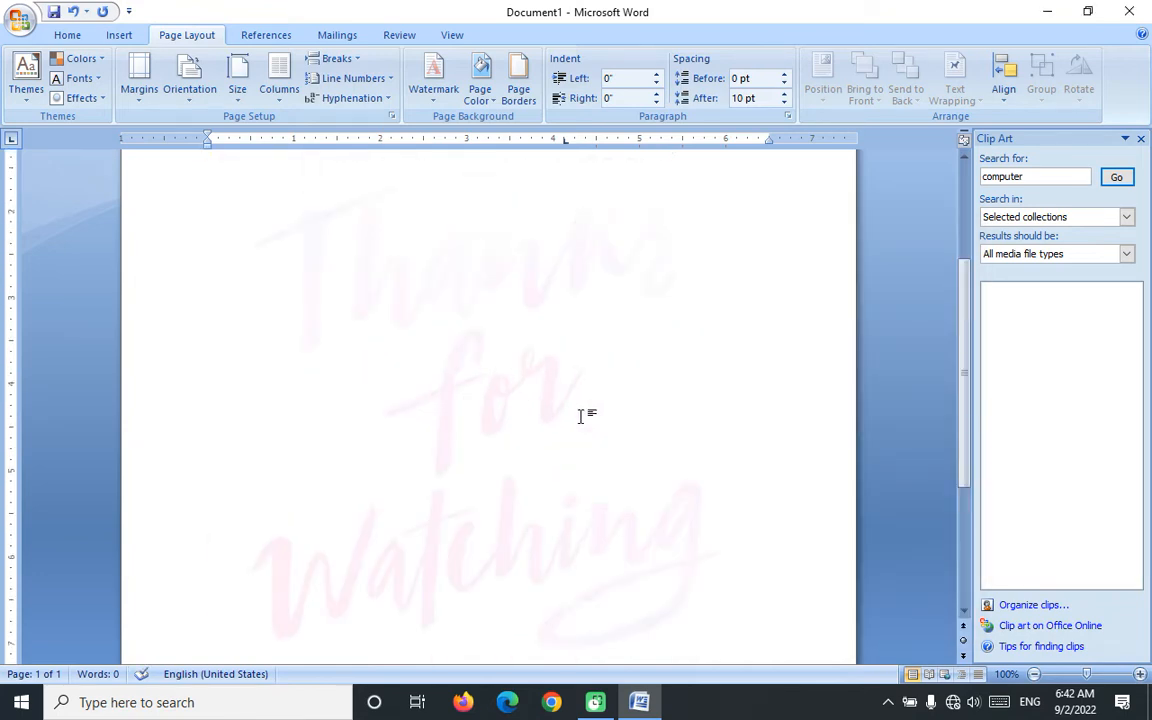
scroll(580, 420, down, 3)
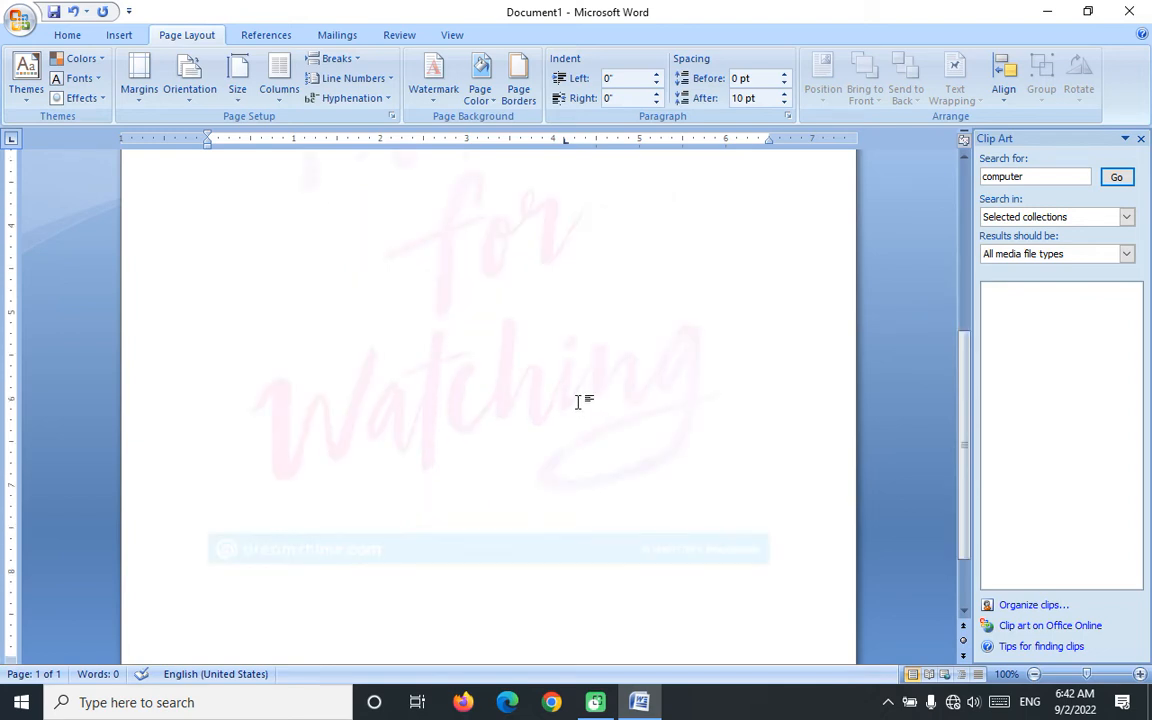
scroll(578, 402, down, 2)
scroll(580, 406, up, 9)
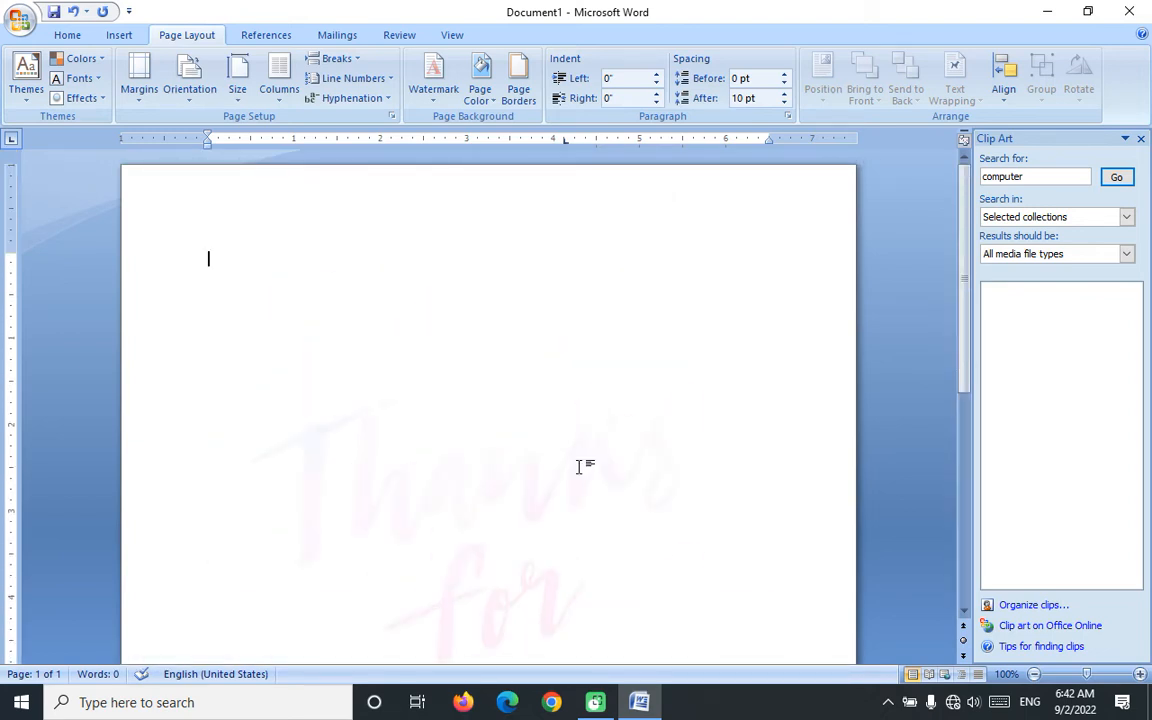
- Try light green as the page color and replace it with a custom green of RGB 53, 235, 88
click(480, 86)
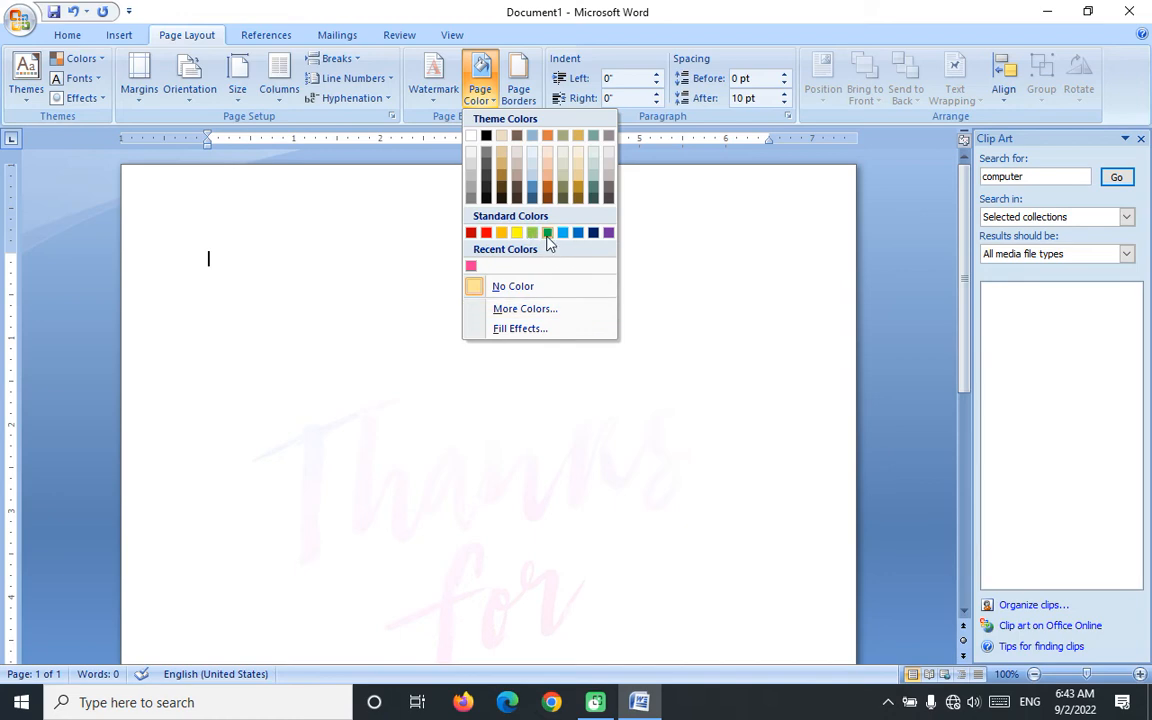
click(532, 232)
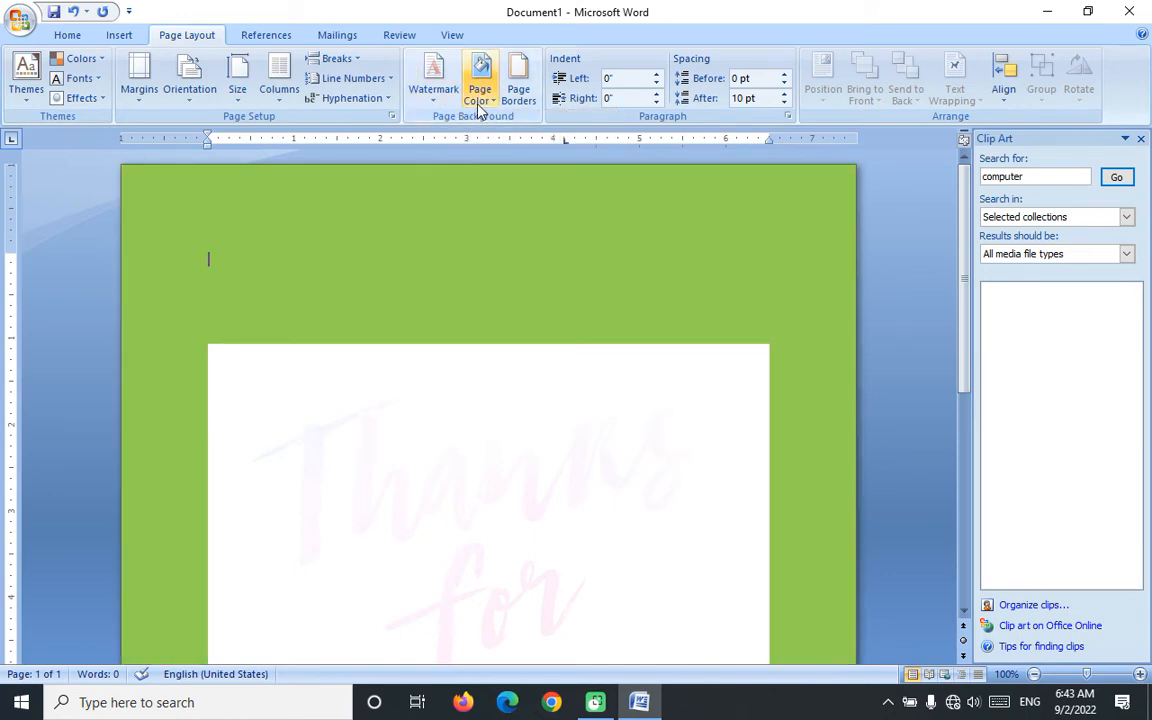
click(480, 108)
click(537, 309)
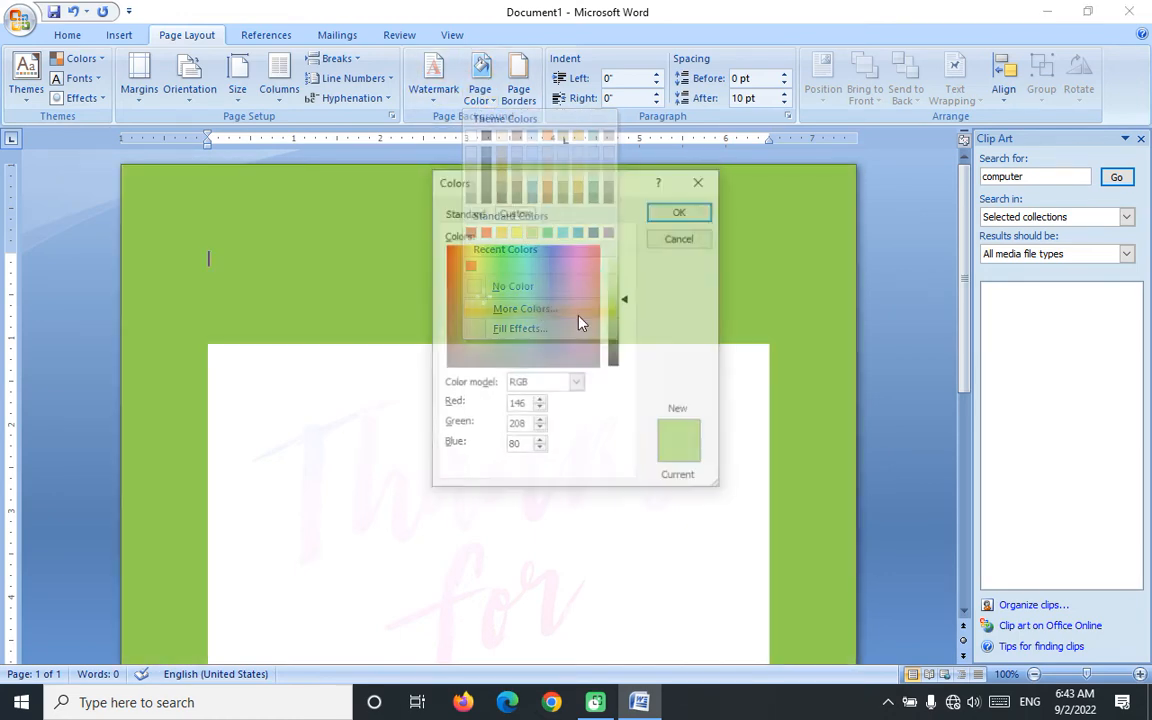
click(502, 263)
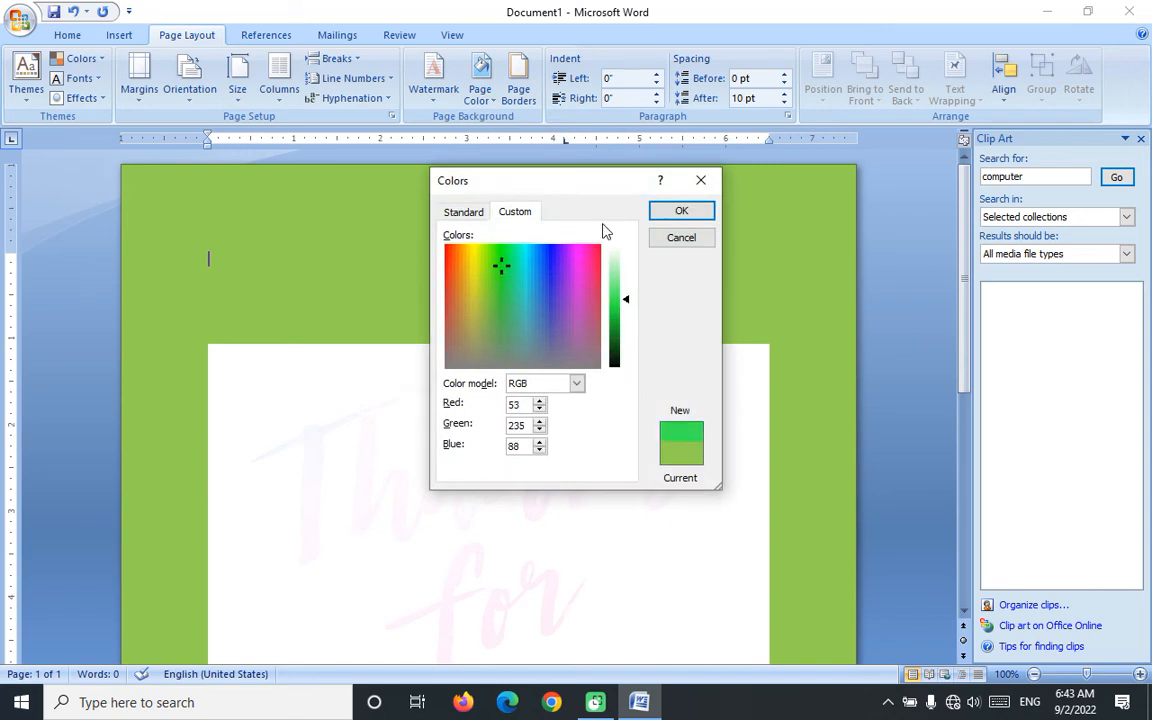
click(676, 213)
- Fill the page background with a two-color gradient from green to red, trying several shading styles and applying From corner
click(486, 106)
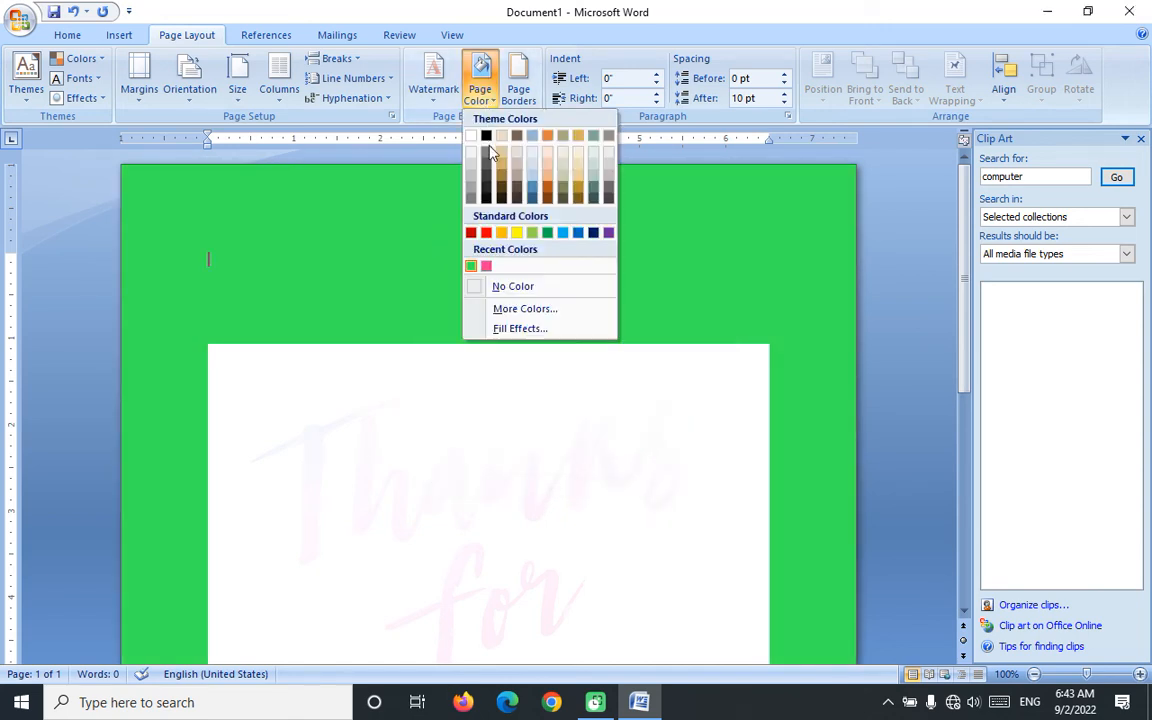
click(524, 330)
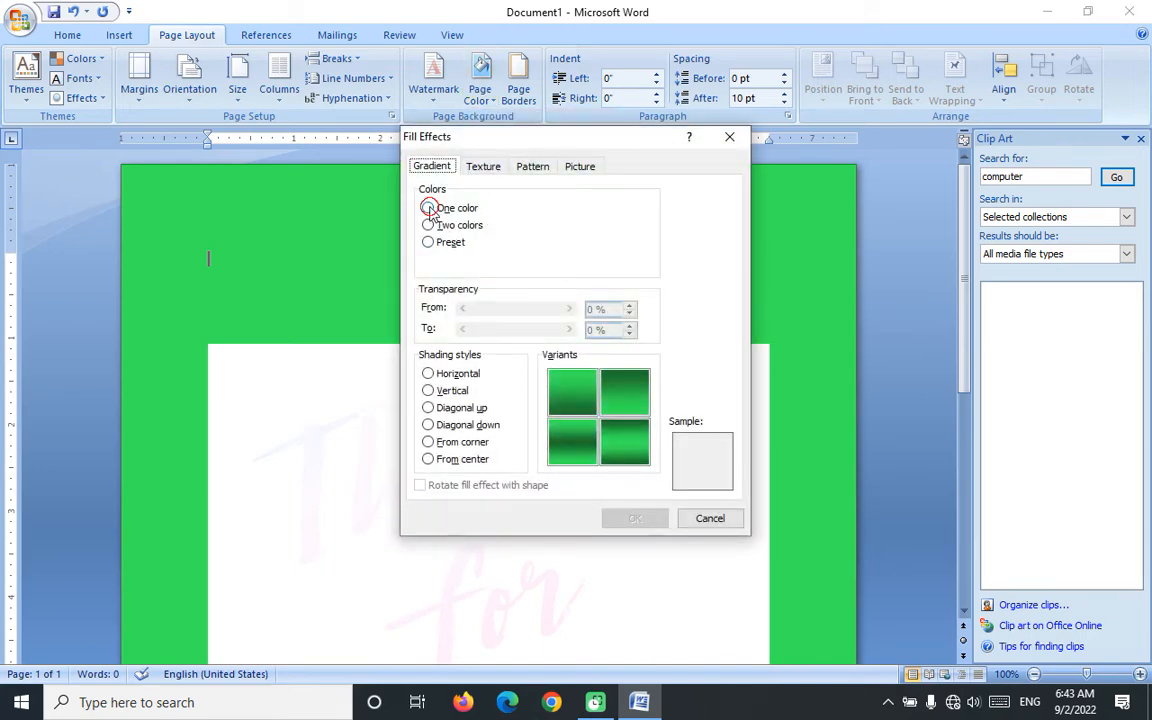
click(429, 208)
click(430, 225)
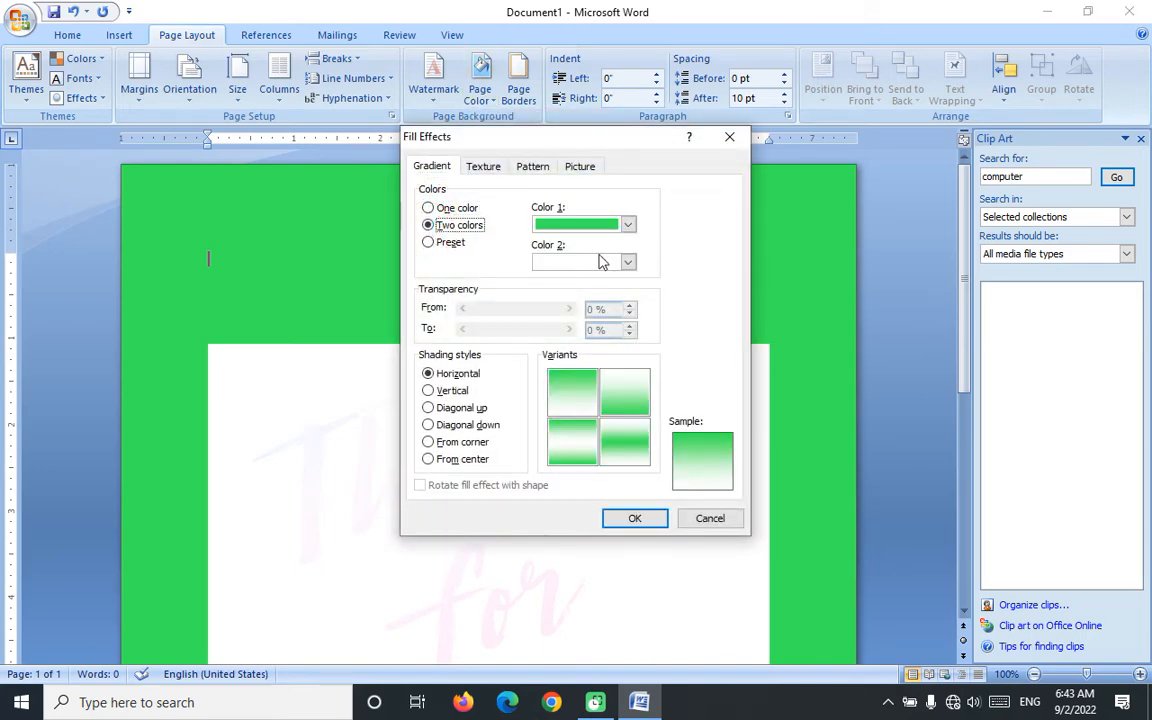
click(627, 262)
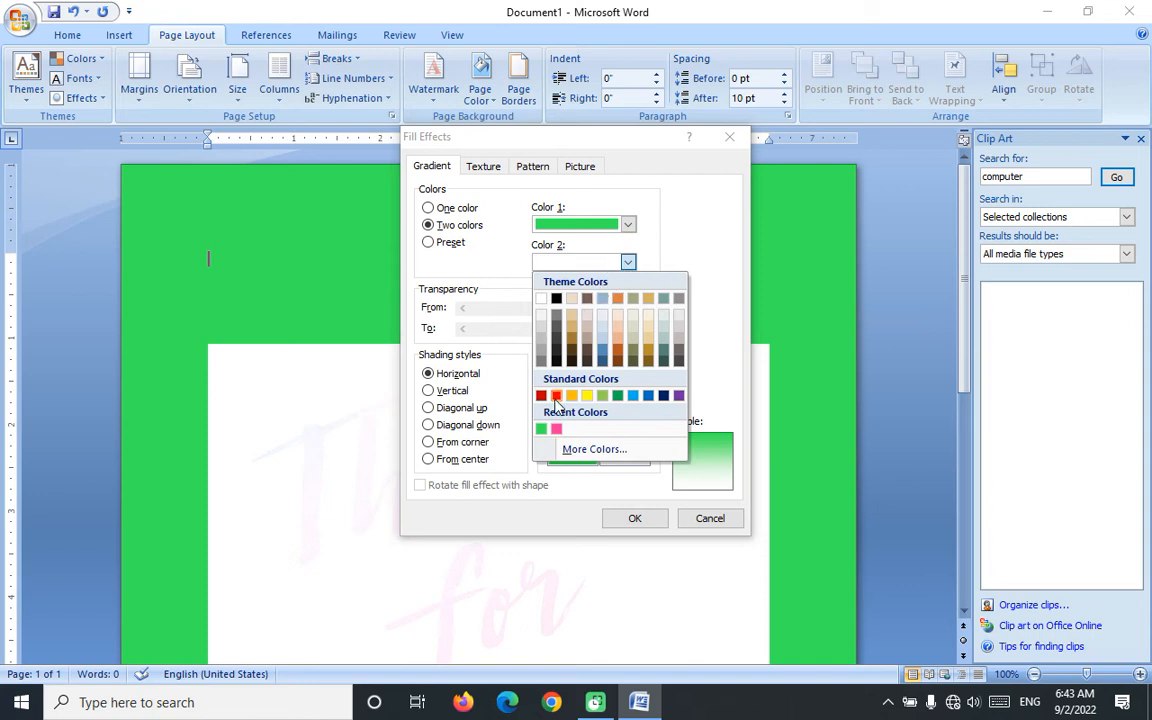
click(556, 396)
click(427, 391)
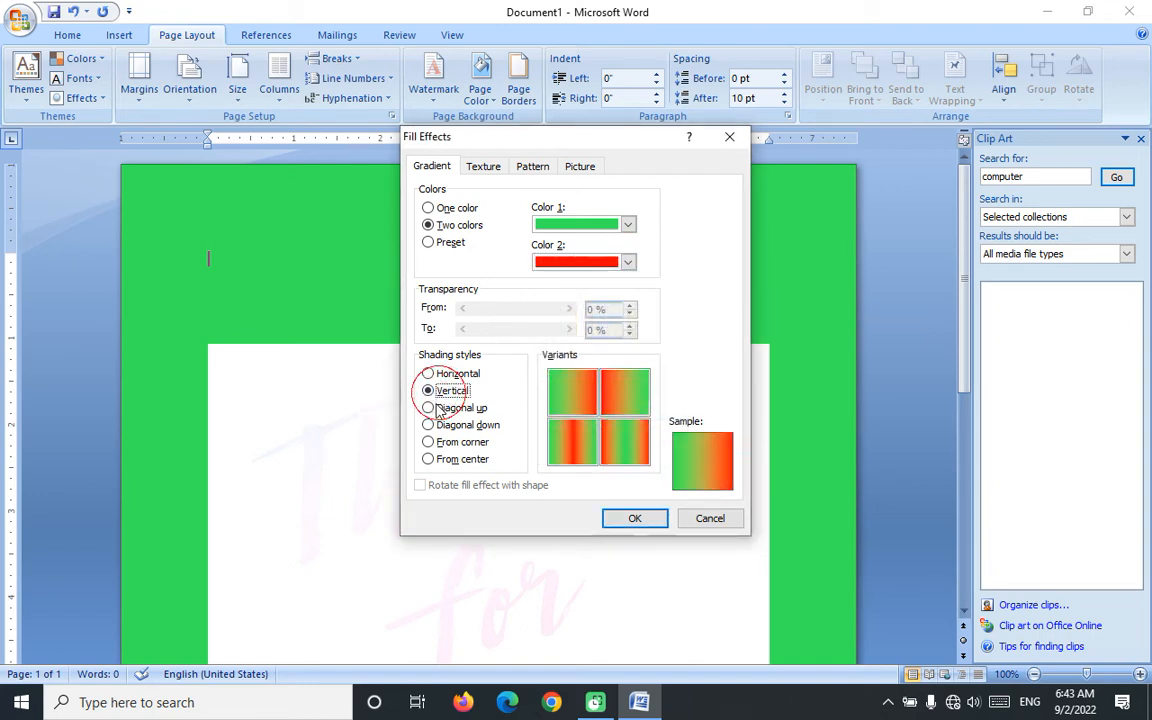
click(429, 407)
click(436, 425)
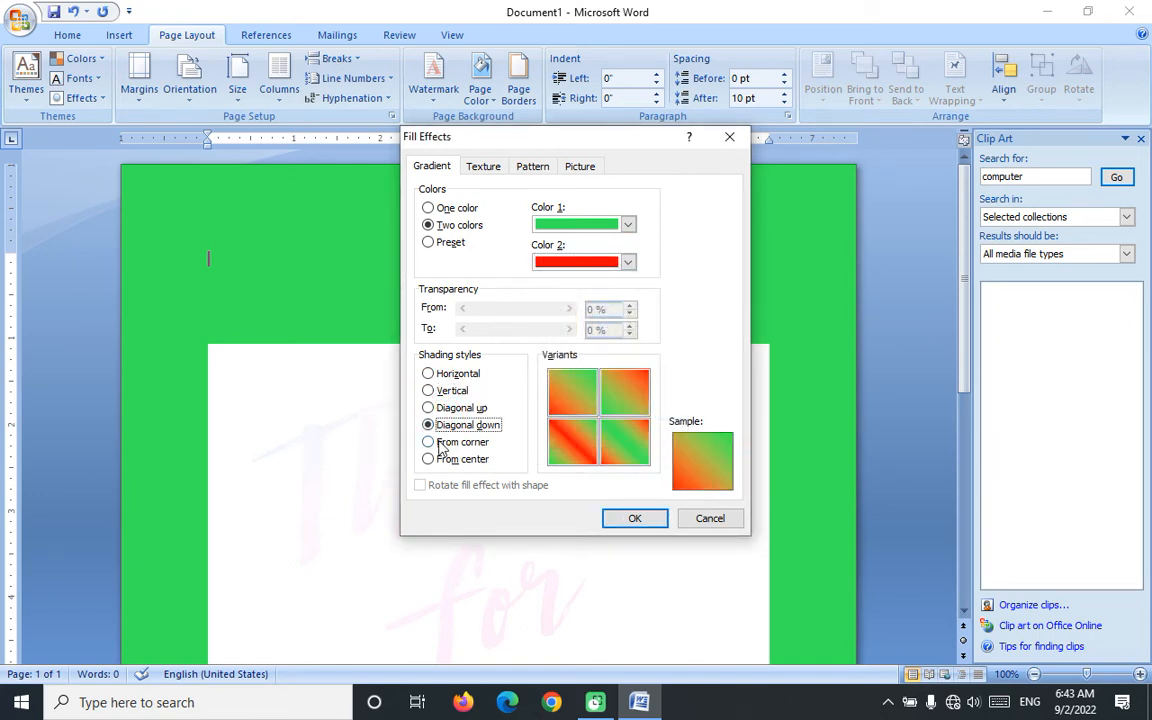
click(440, 447)
click(627, 517)
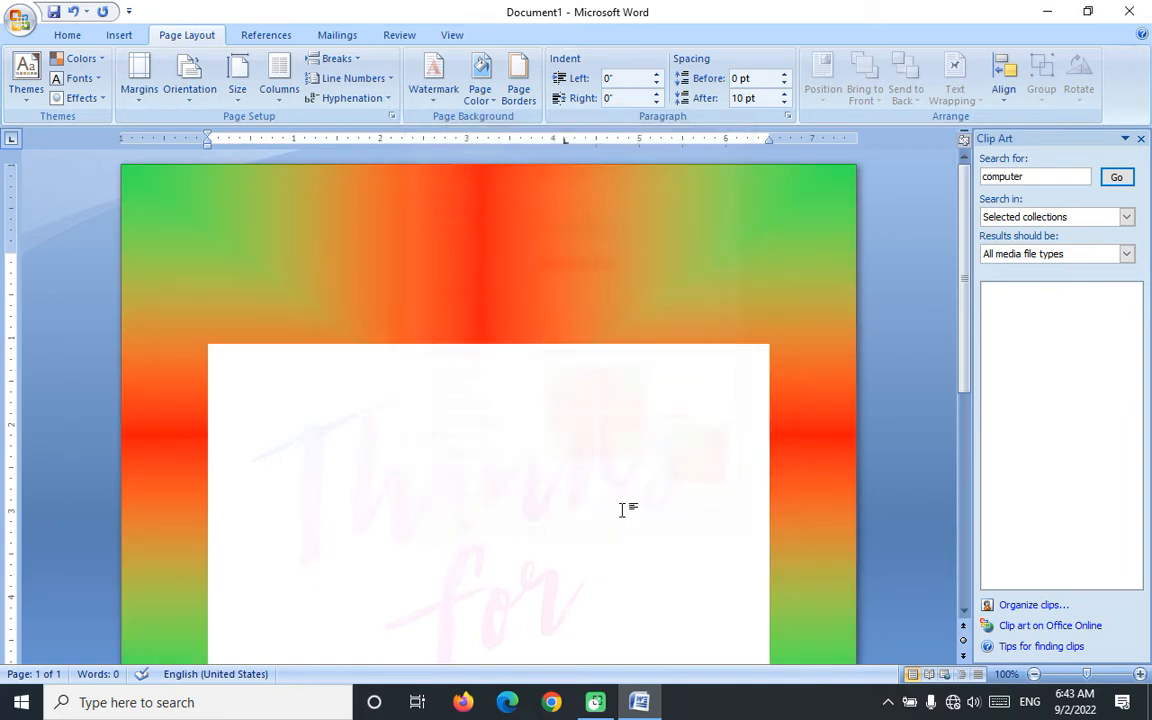
- Fill the page background with the Early Sunset preset gradient in the Horizontal shading style
click(480, 80)
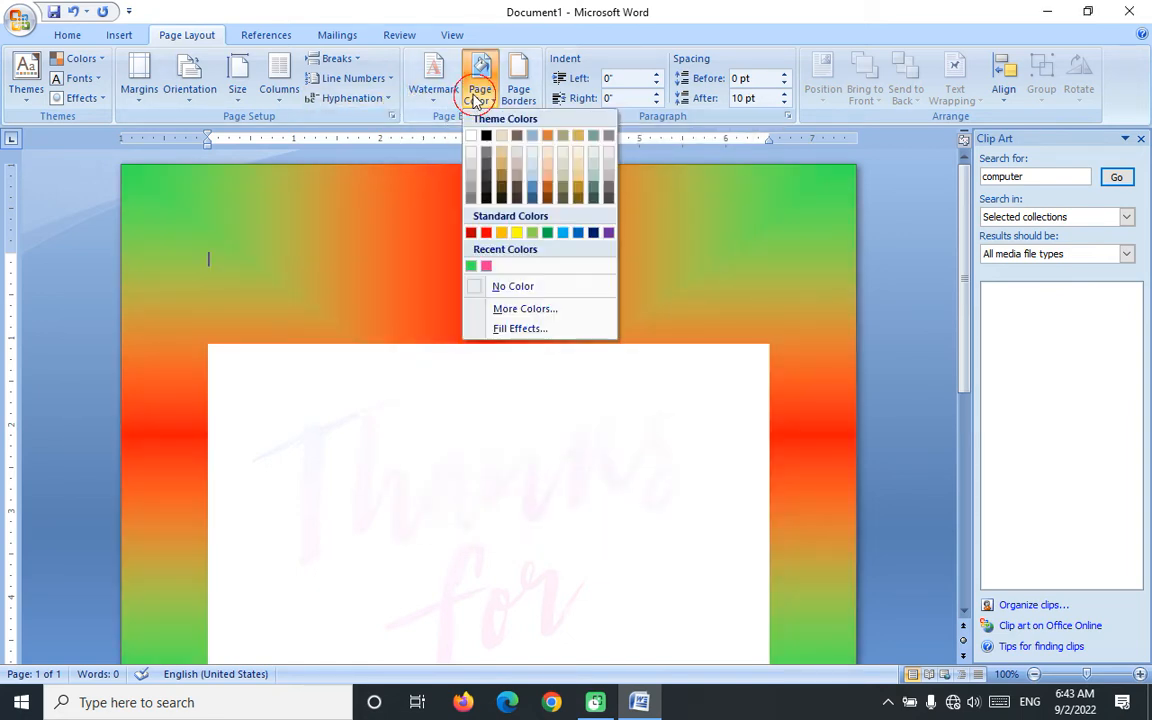
click(520, 328)
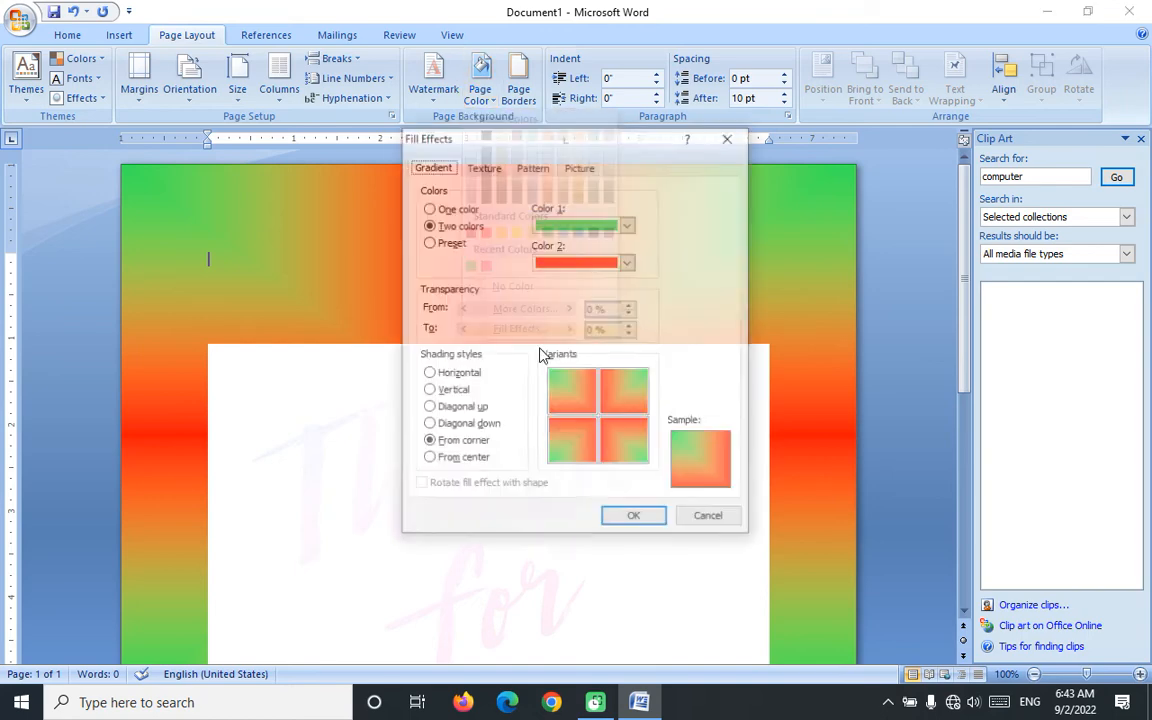
click(430, 242)
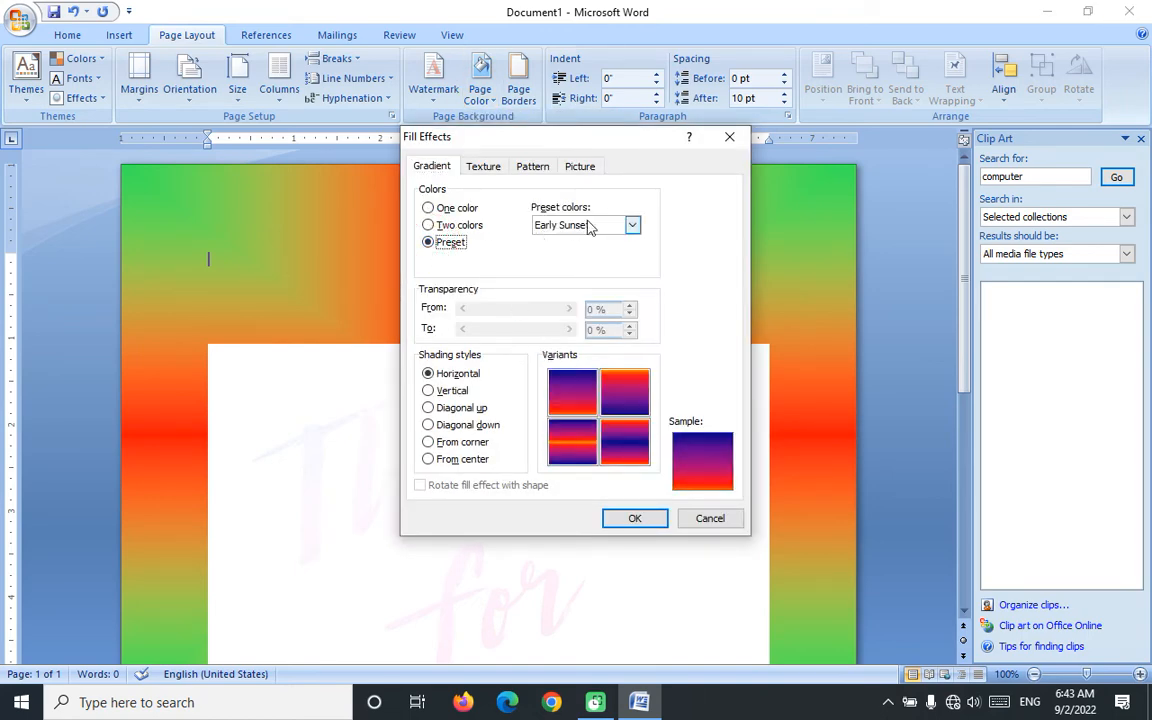
click(634, 518)
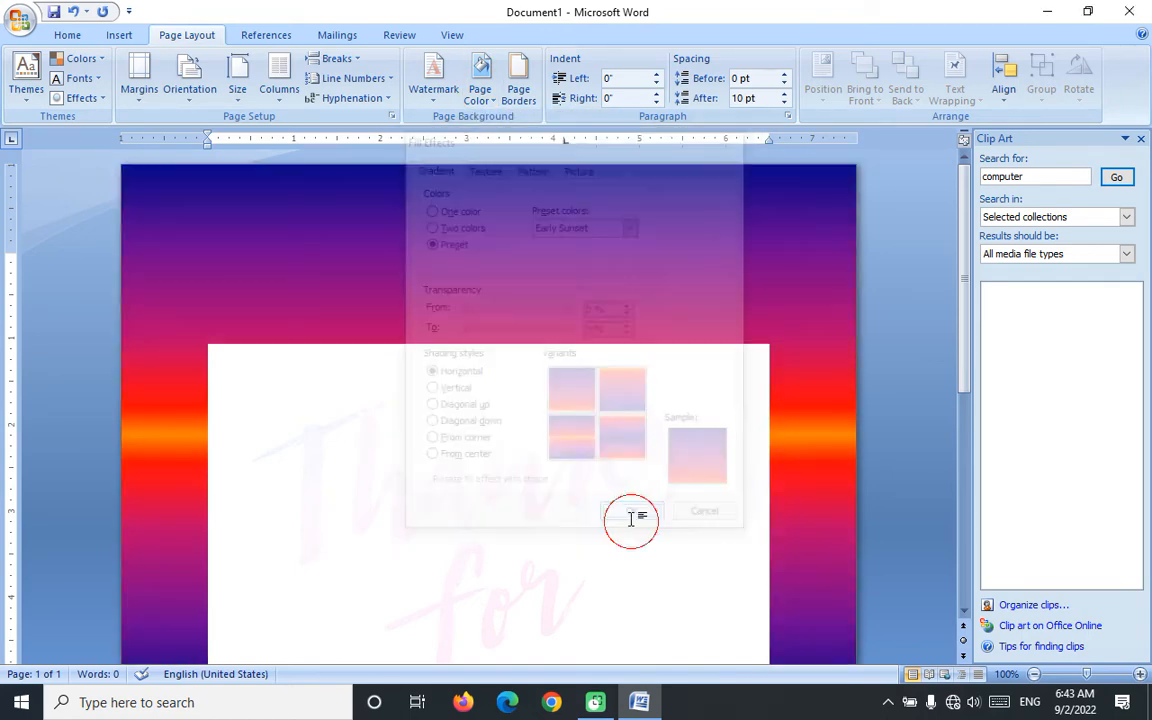
- Change the page background gradient to the Daybreak preset with Diagonal down shading
click(479, 88)
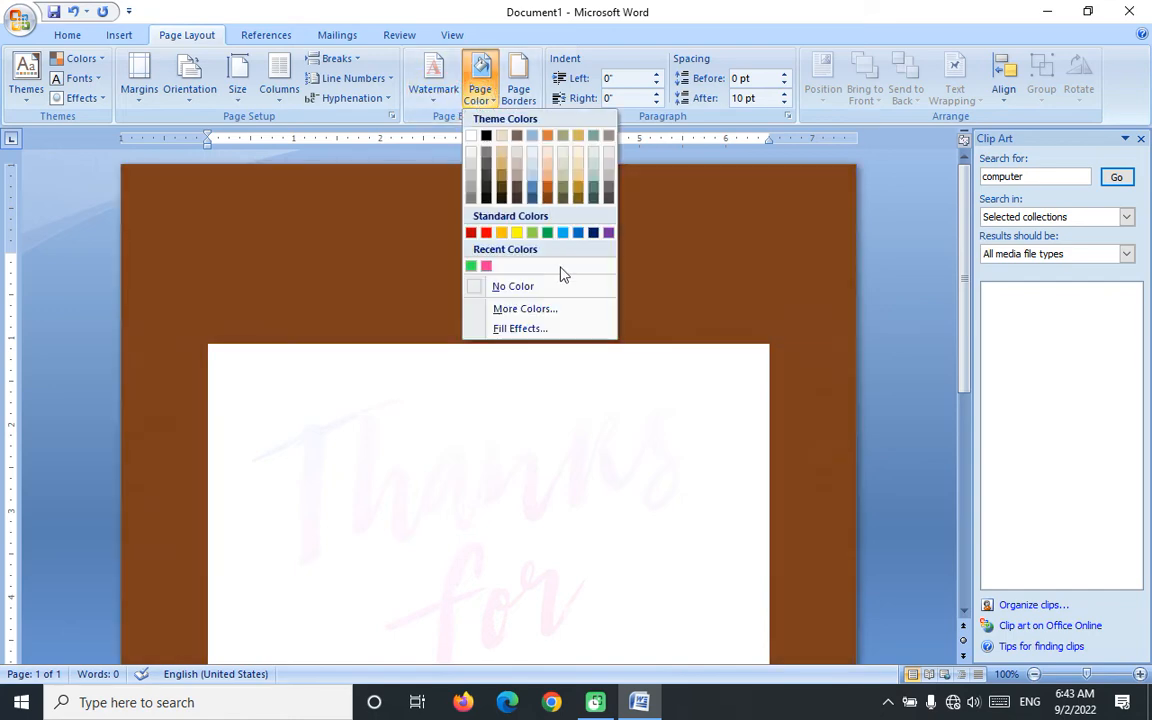
click(538, 330)
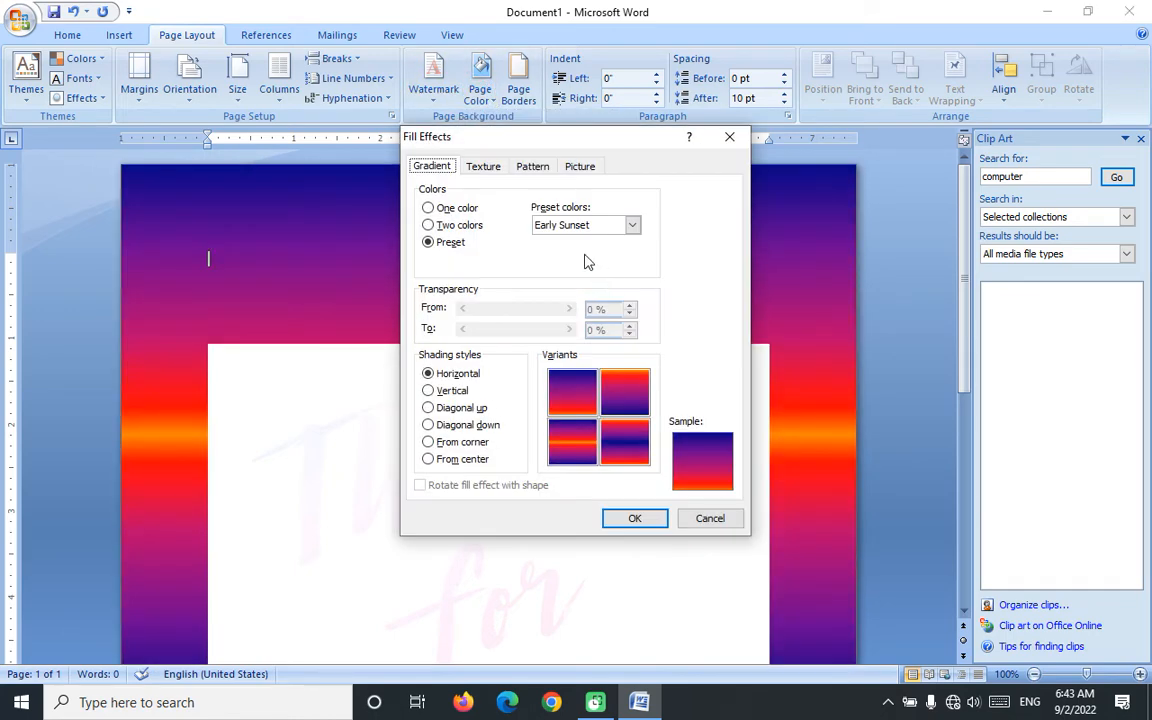
click(551, 227)
click(527, 280)
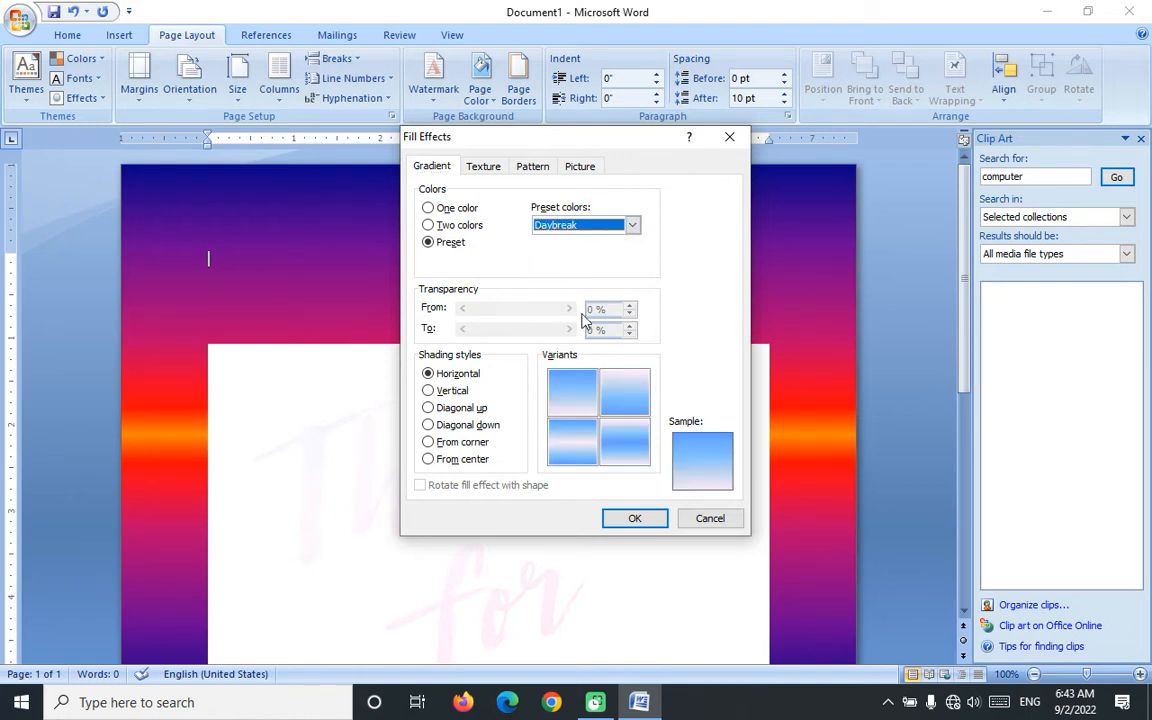
click(429, 425)
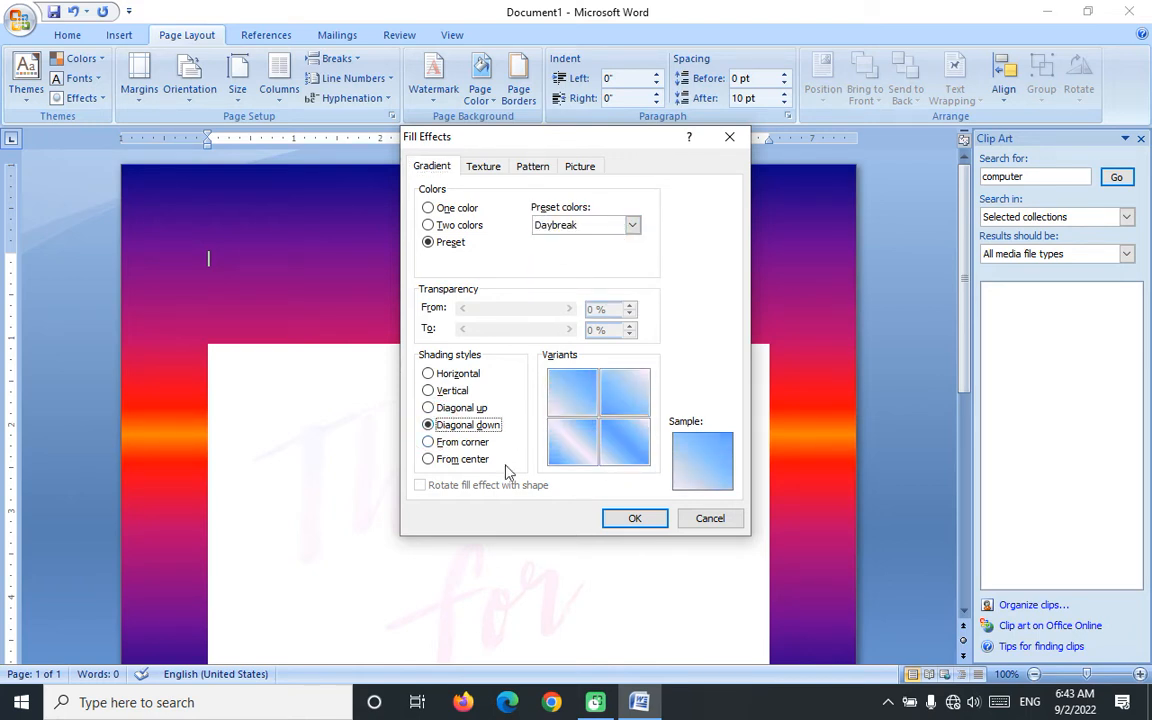
click(630, 520)
- Replace the page background gradient with the Water droplets texture
click(480, 90)
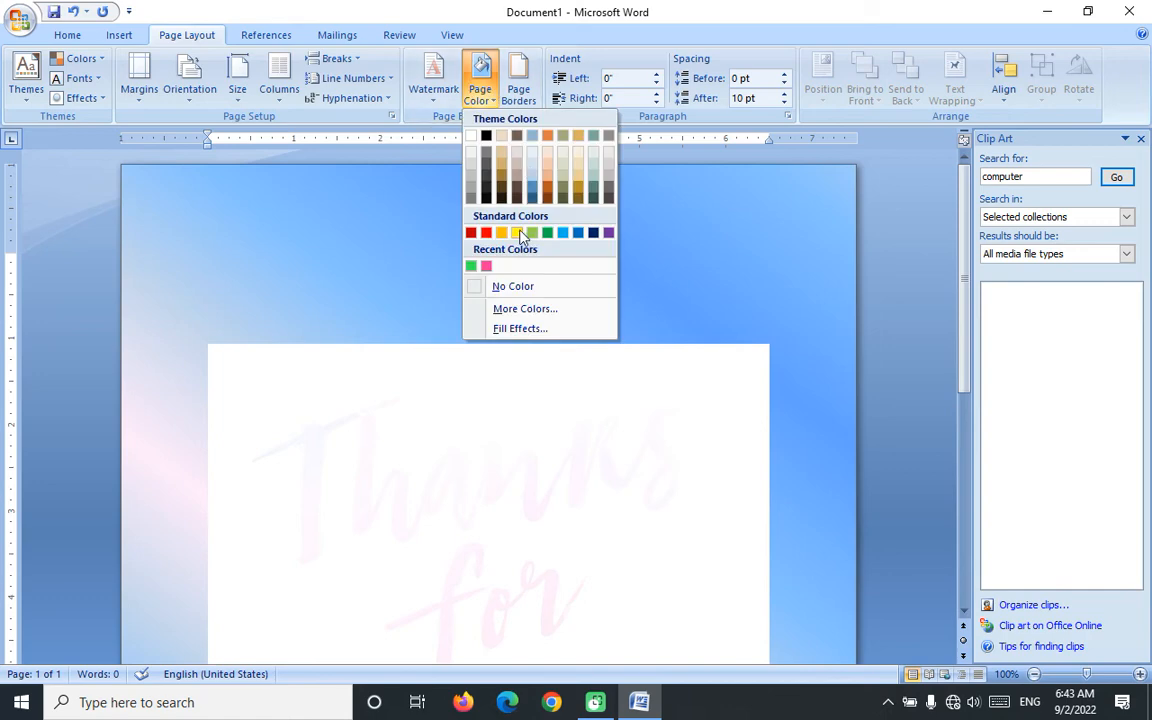
click(540, 338)
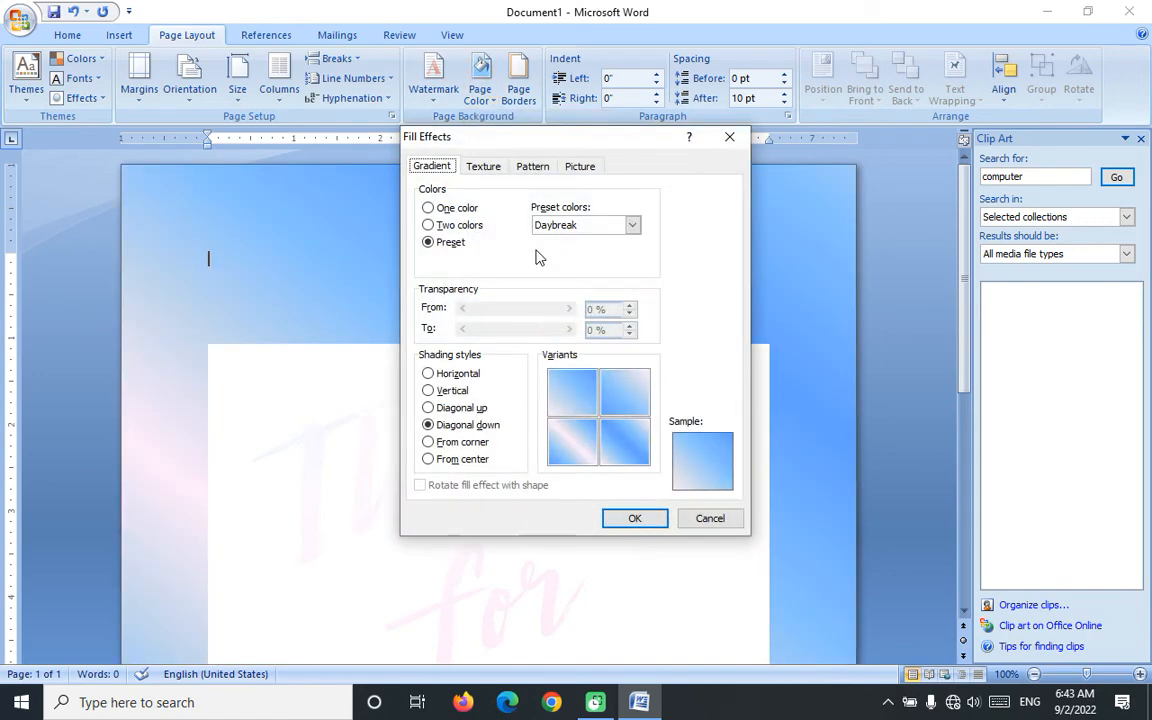
click(483, 168)
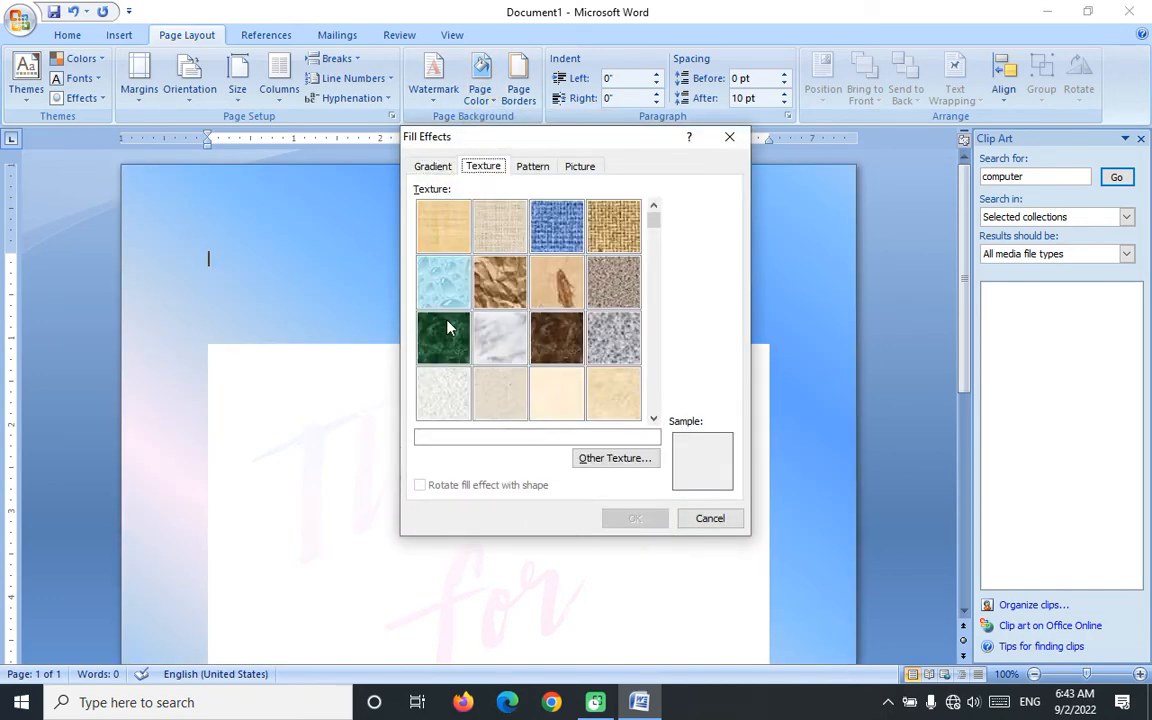
click(443, 282)
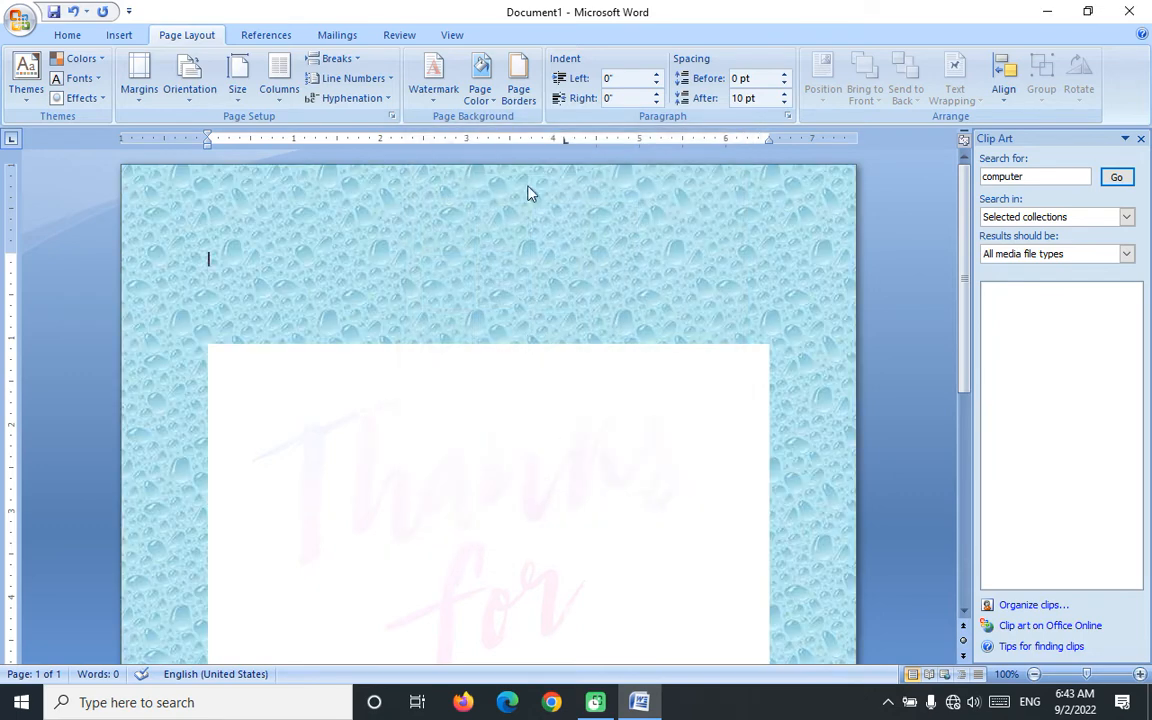
- Look through the available textures and fill the page background with the dark green marble texture
click(480, 88)
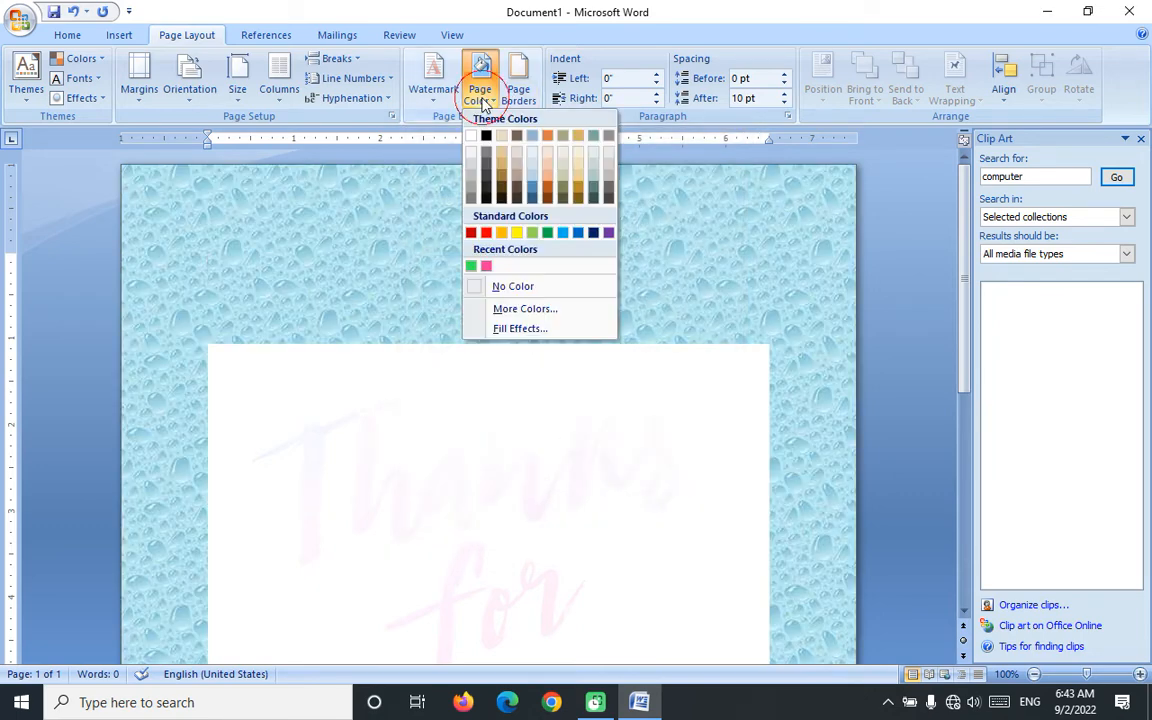
click(519, 329)
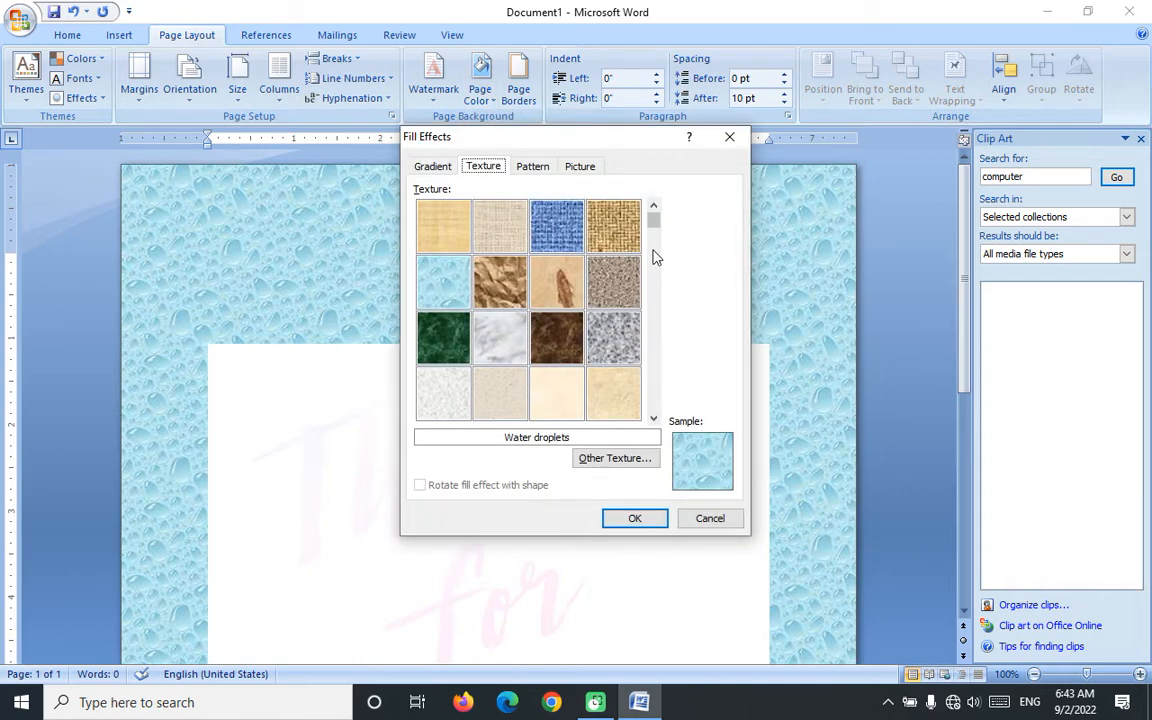
drag(653, 217, 653, 417)
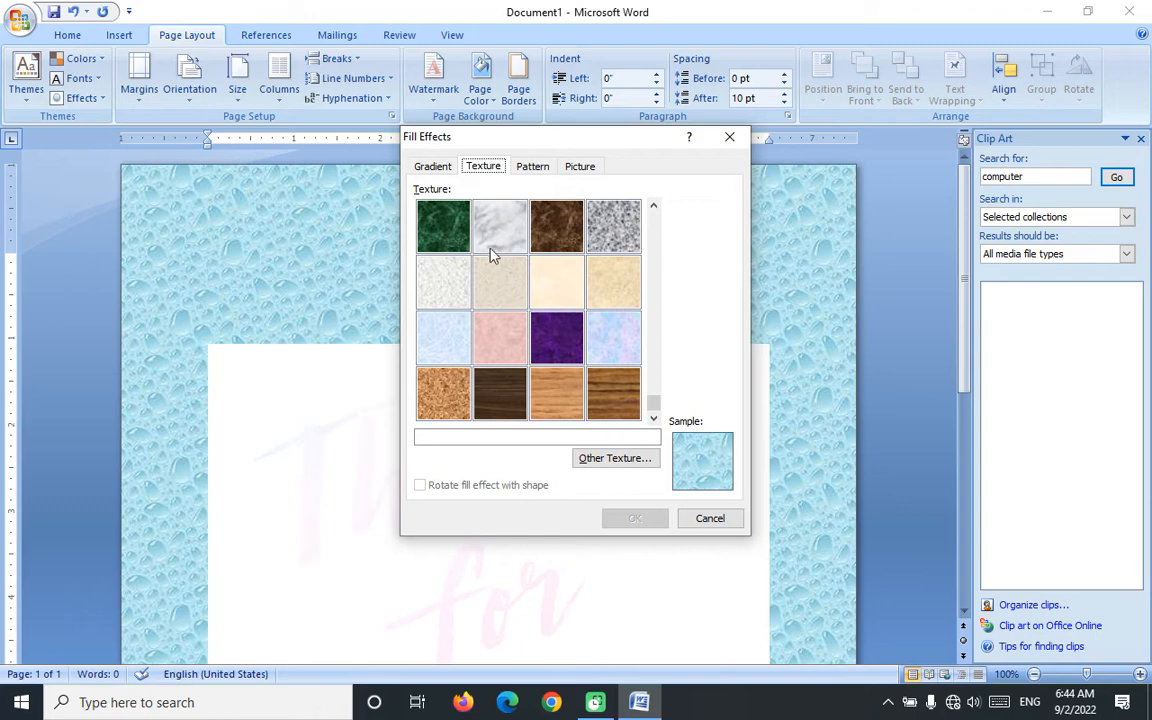
click(443, 228)
click(652, 518)
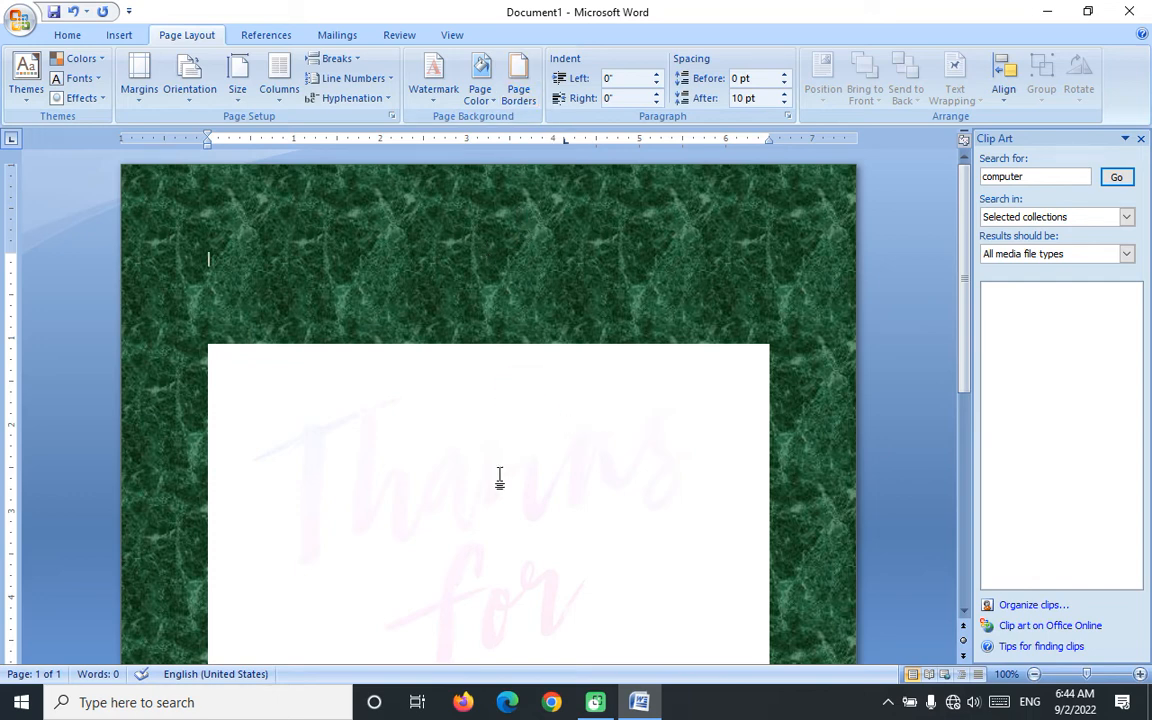
- Insert a built-in header with a single text placeholder and delete the placeholder, leaving the header open for editing
click(450, 428)
click(130, 36)
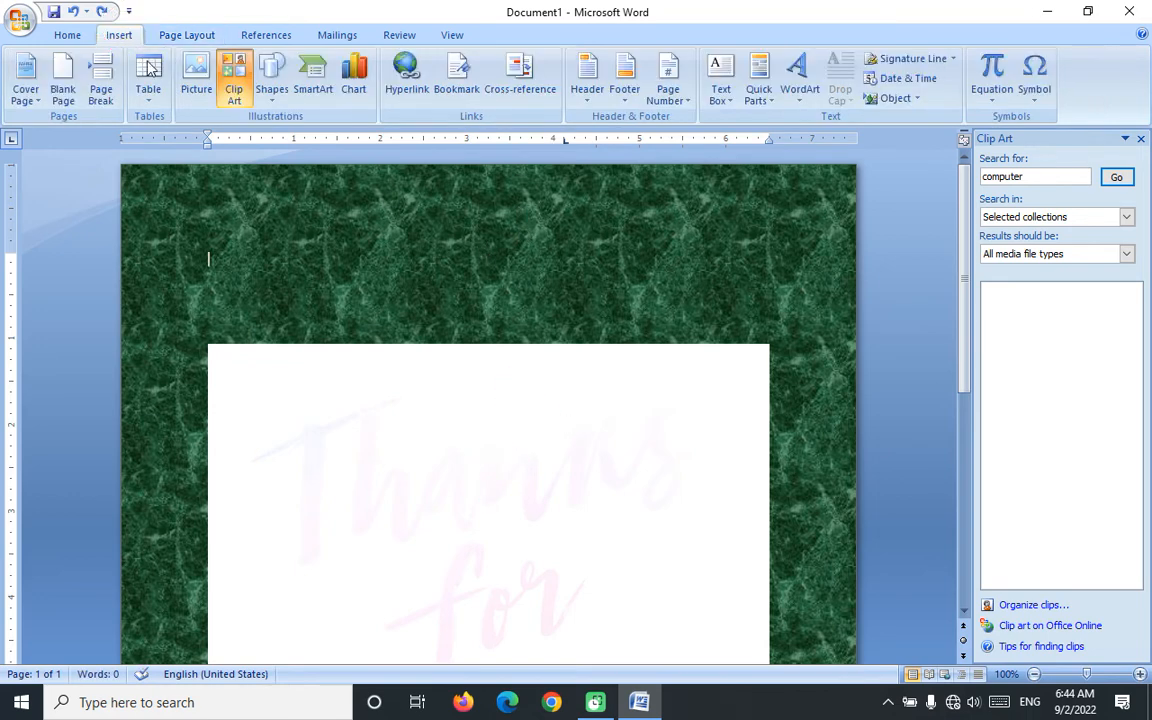
click(587, 82)
click(674, 205)
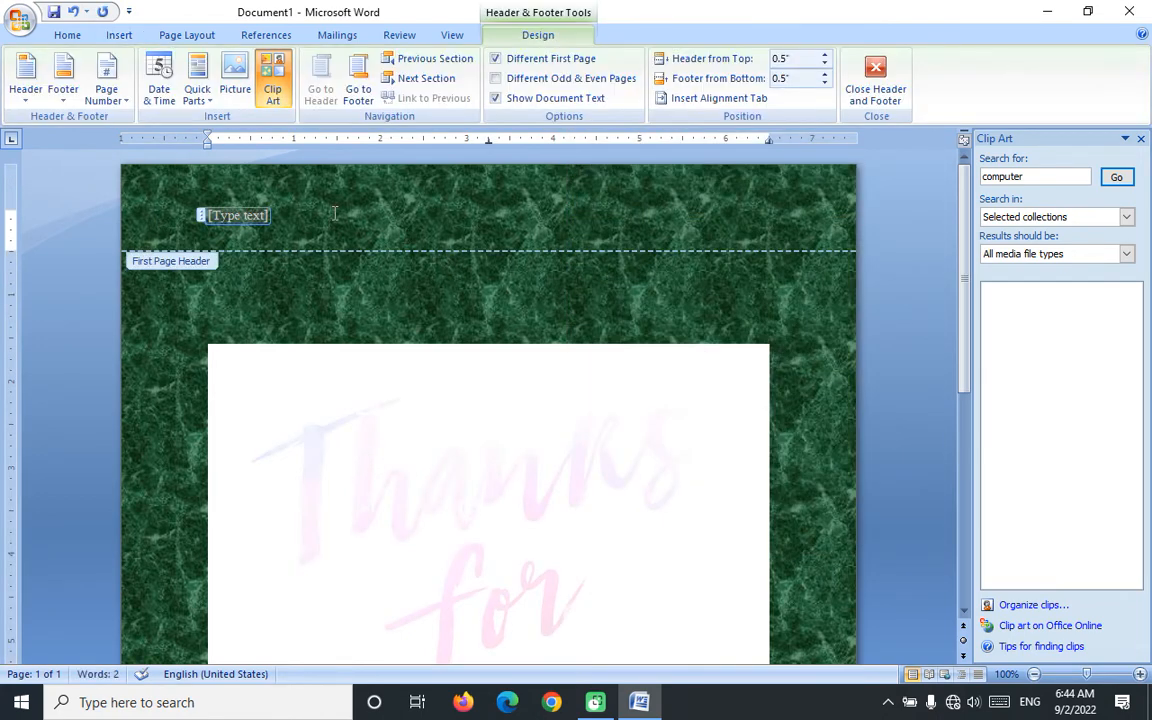
key(Delete)
- Make the white background of the Thanks for Watching watermark picture transparent
click(436, 530)
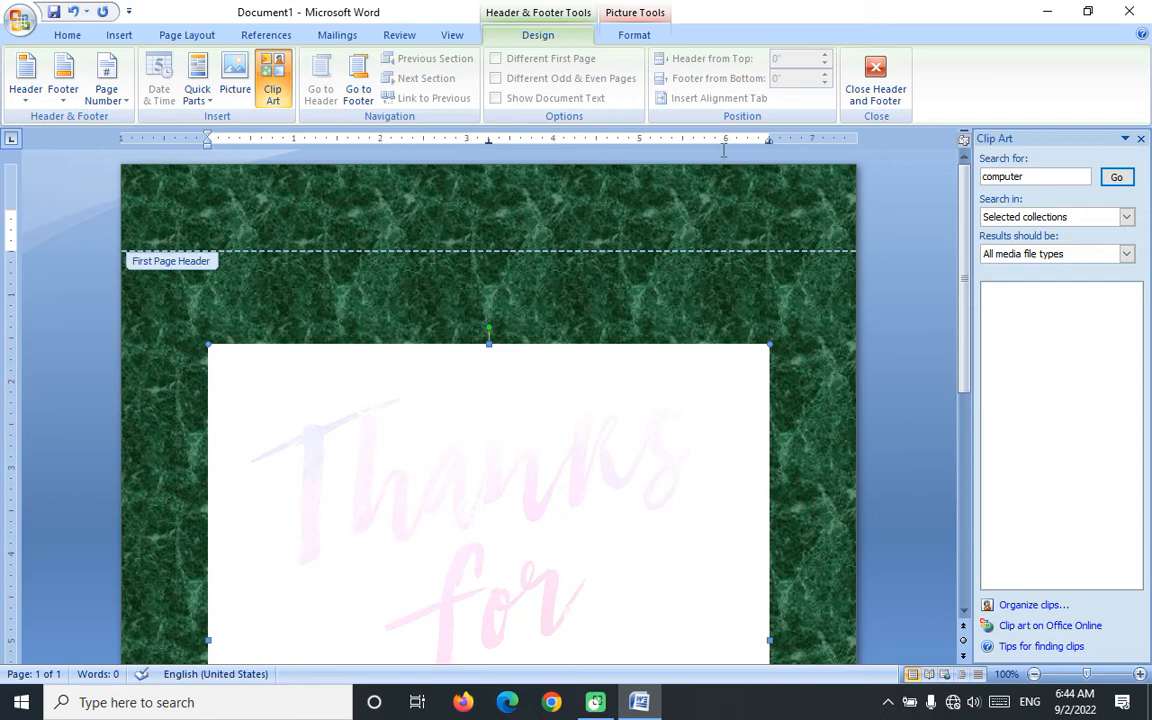
click(650, 33)
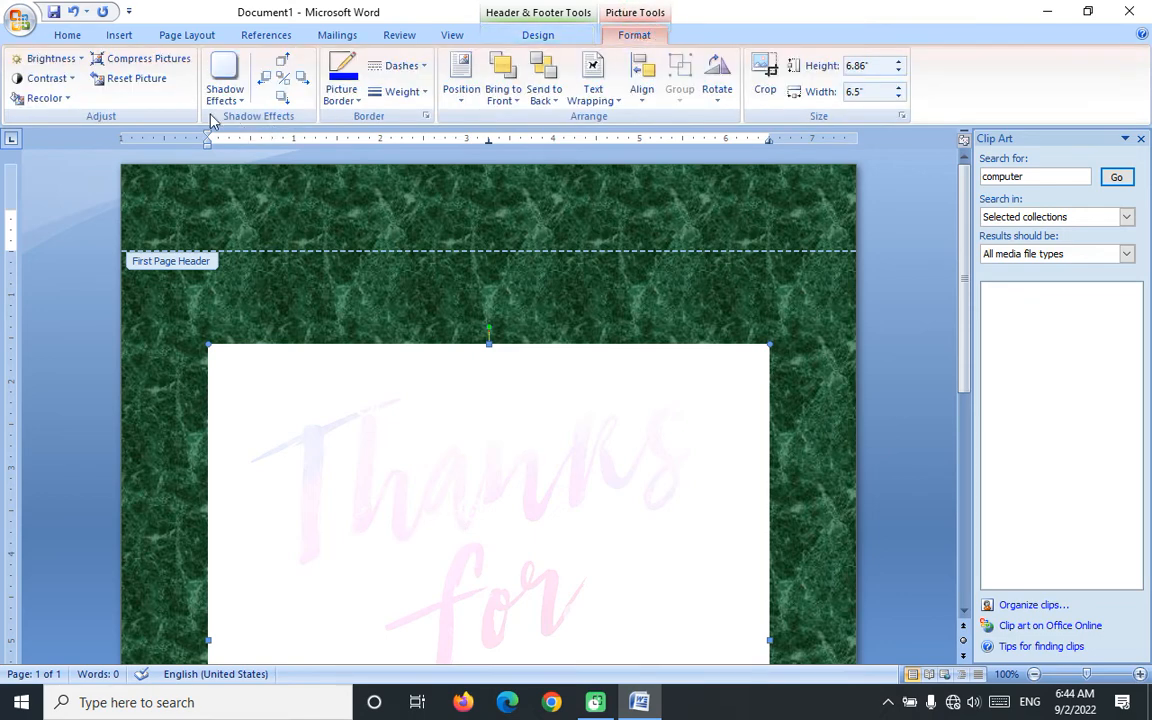
click(42, 98)
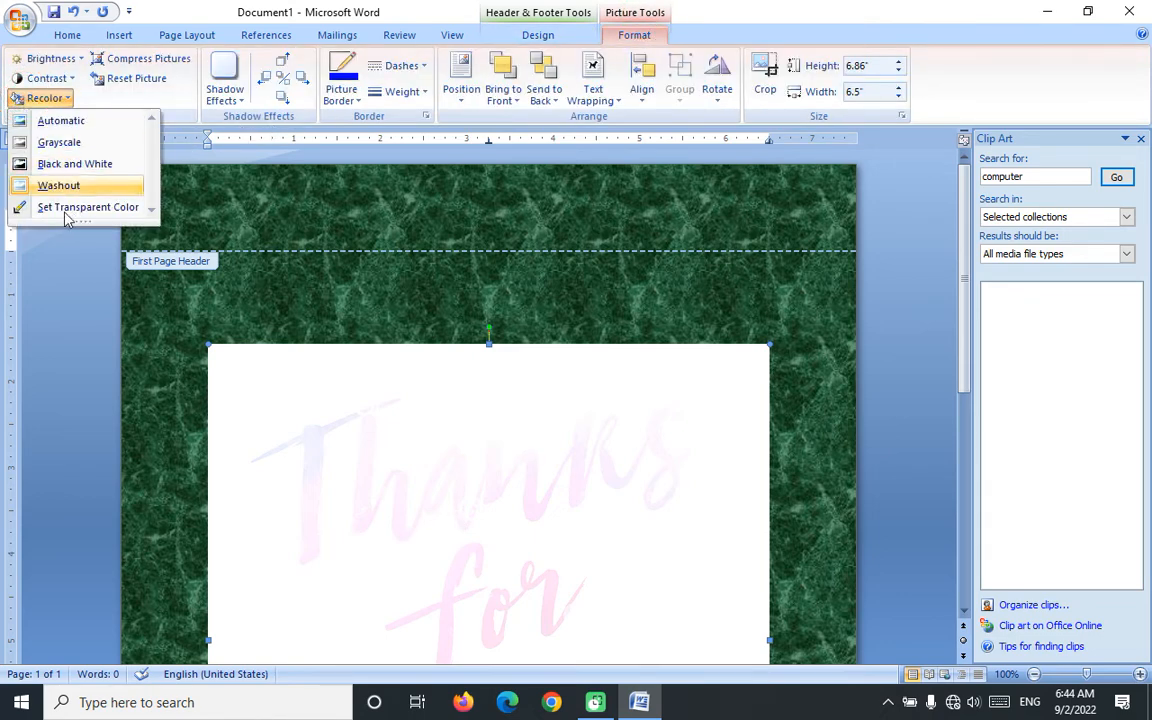
click(62, 208)
click(537, 410)
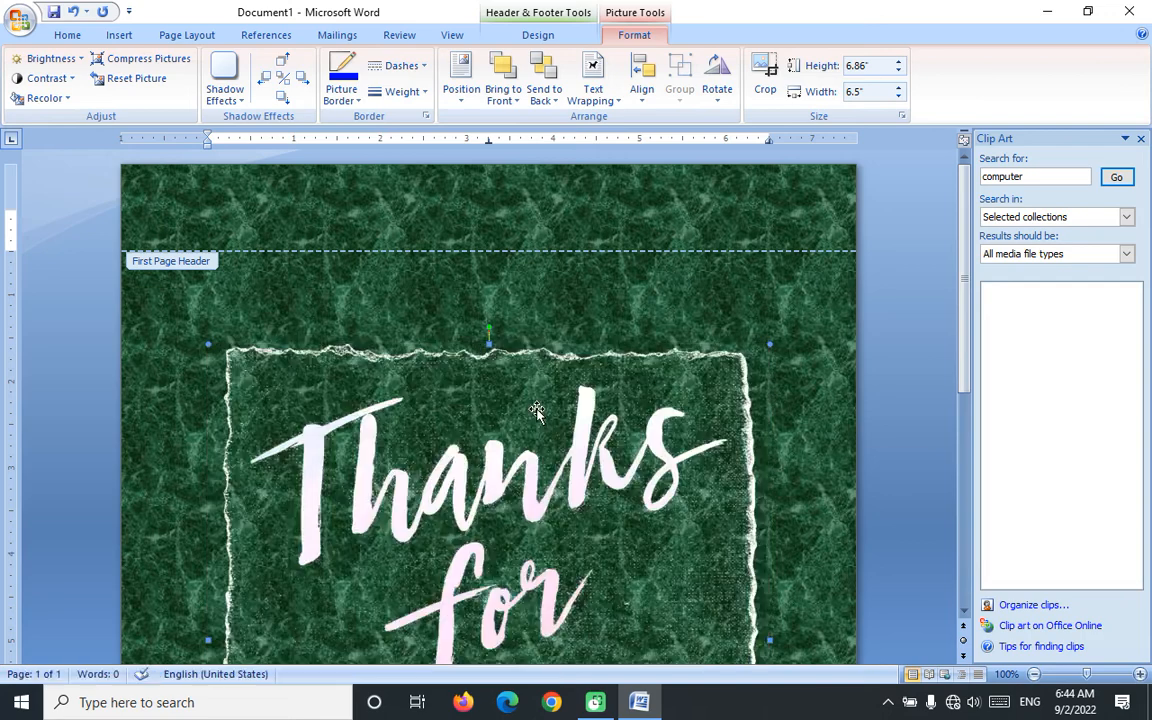
- Crop the dreamstime.com strip off the lower edge of the watermark picture, reducing its height to about 6.47"
scroll(672, 350, down, 5)
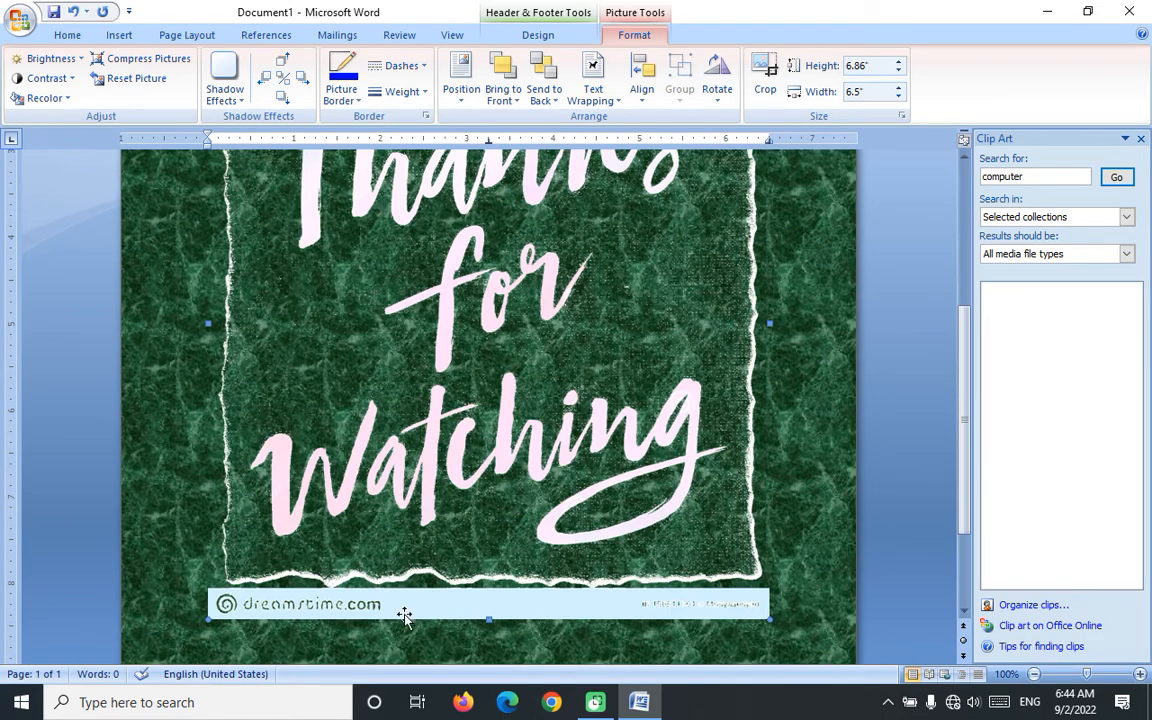
click(765, 78)
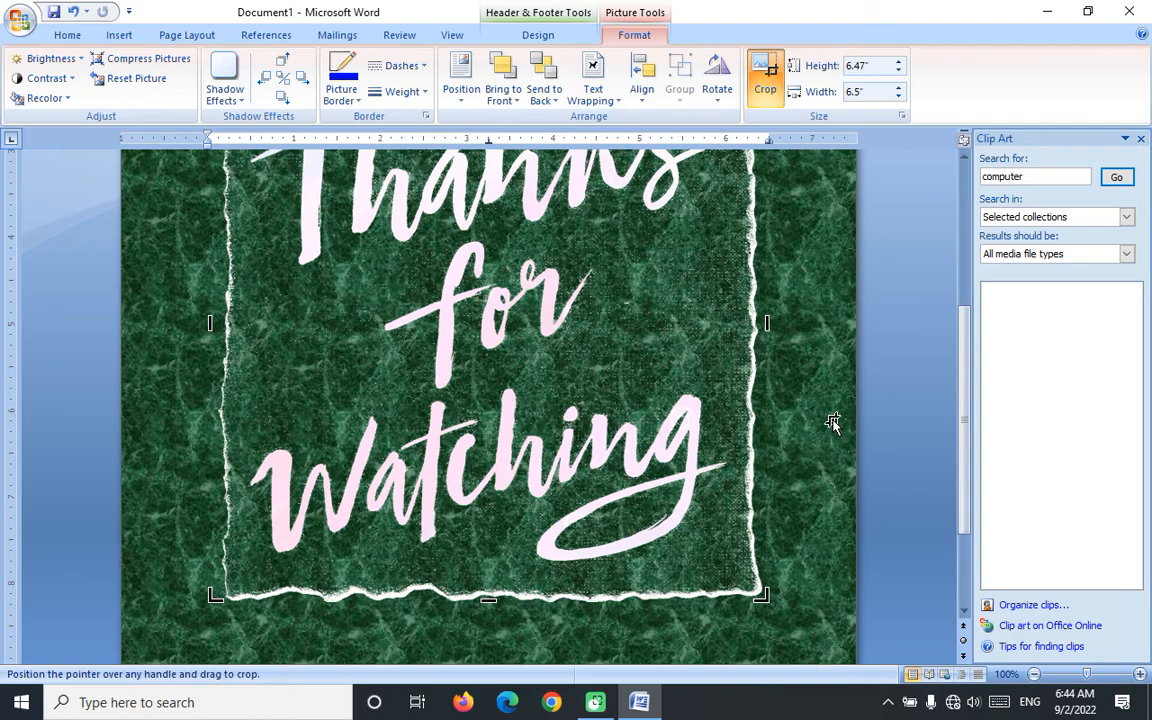
scroll(833, 424, up, 5)
key(Escape)
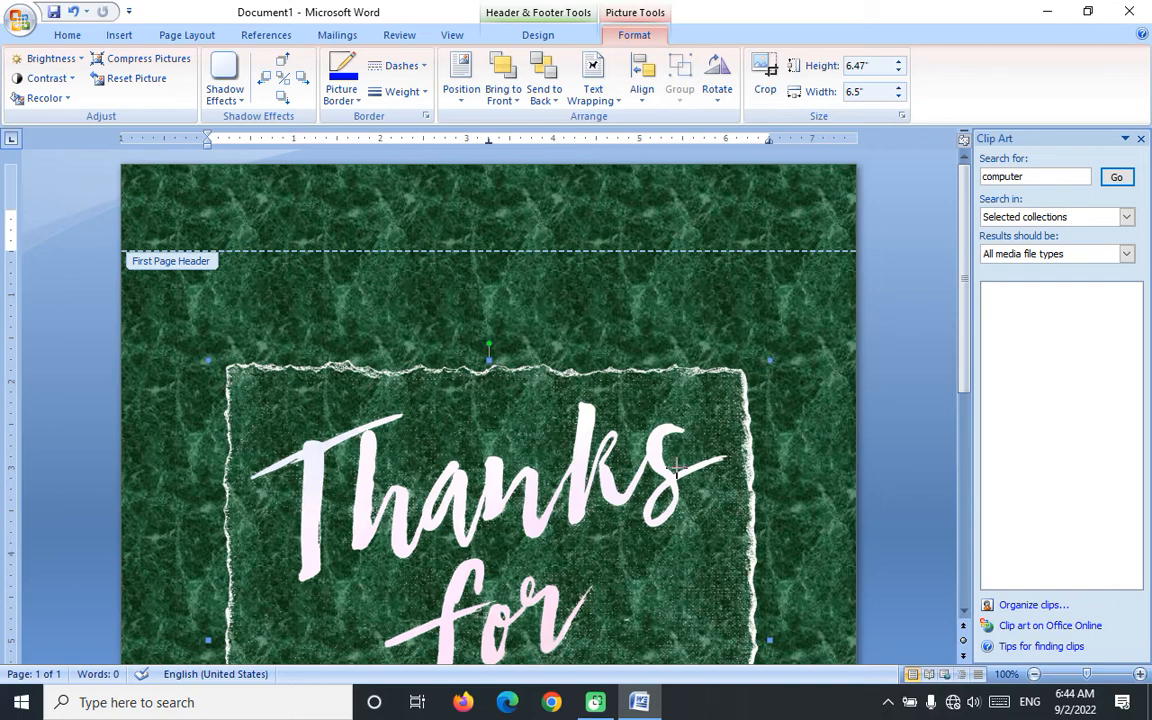
- Shrink the watermark picture to about 5.38" high by 5.4" wide, center it roughly on the page, and exit header editing
drag(435, 561, 443, 556)
drag(466, 455, 482, 388)
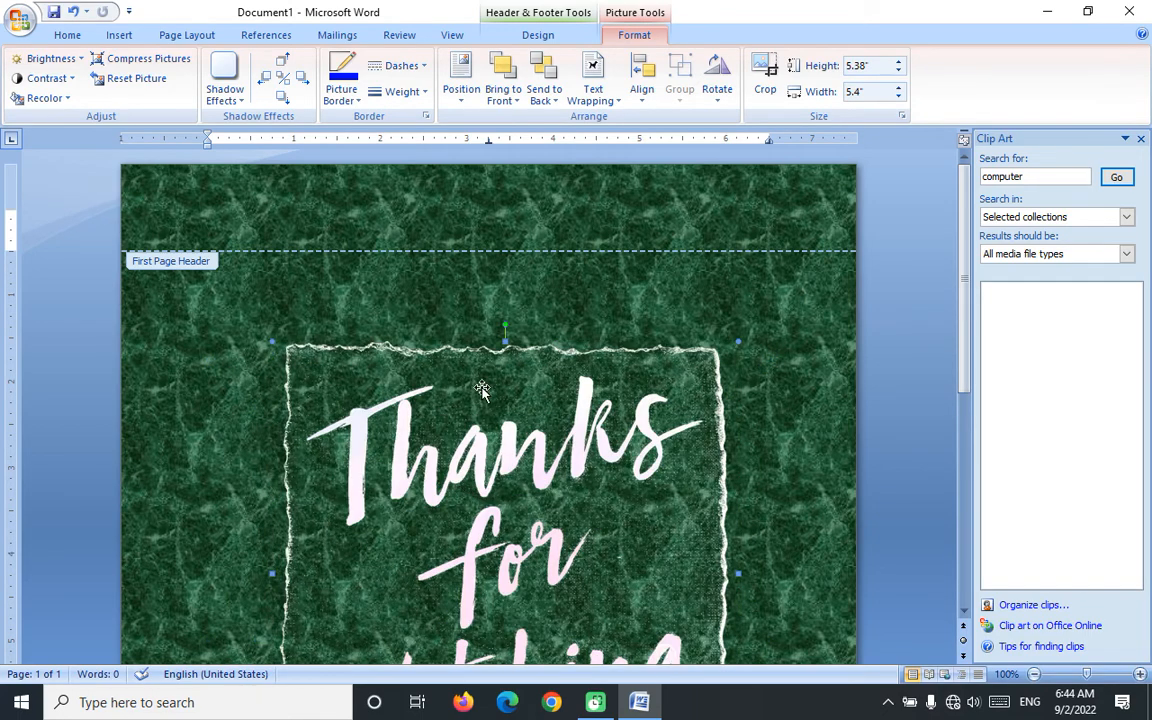
click(631, 305)
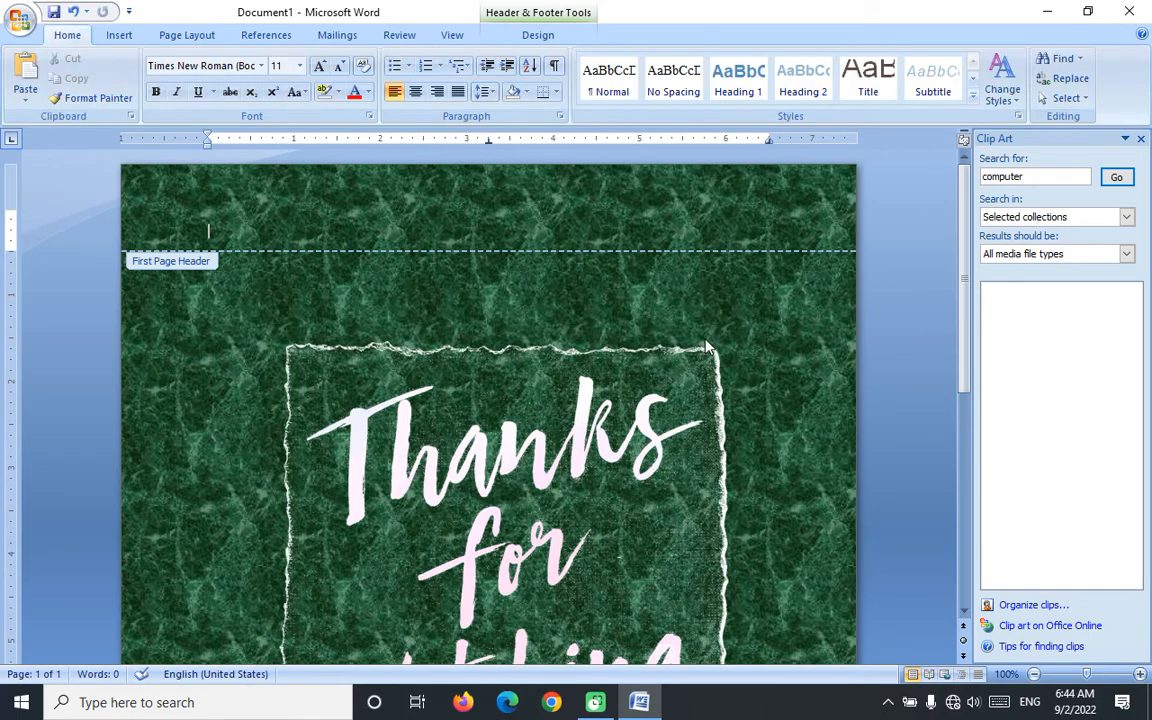
double_click(615, 281)
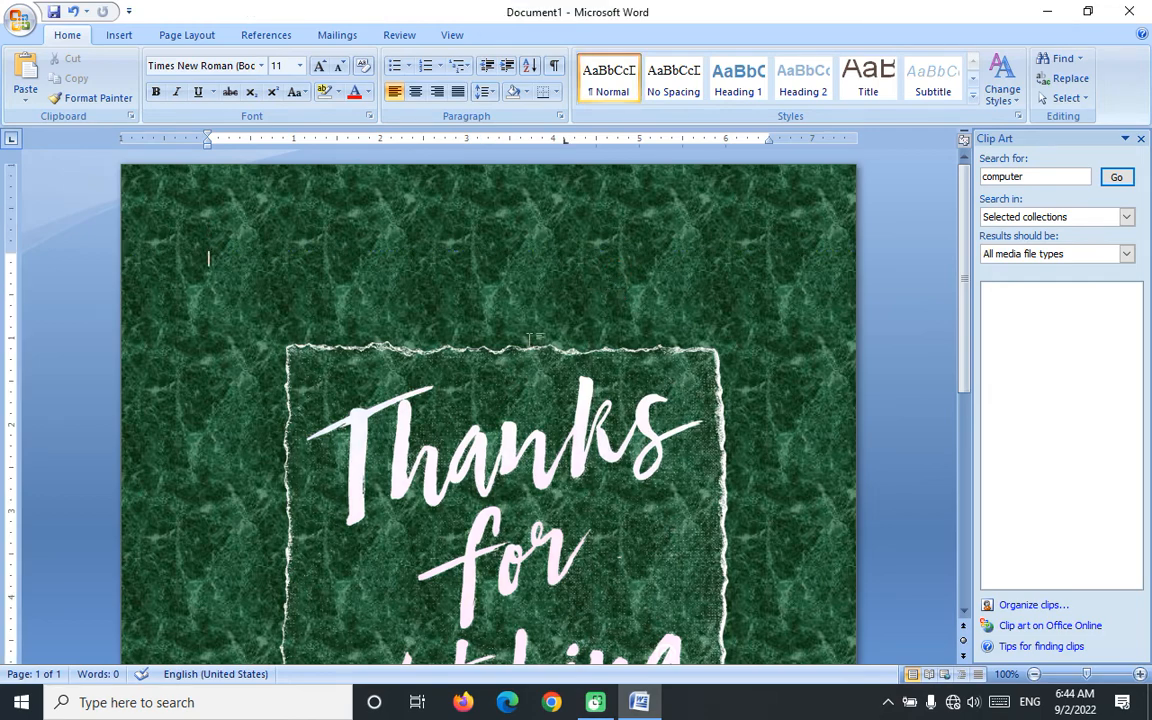